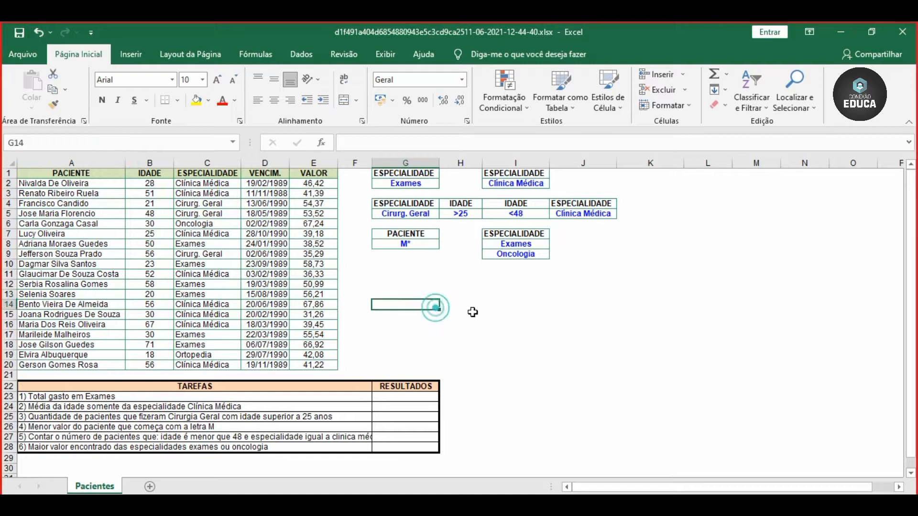
Step: Look over the patient table in A1:E20 and the task table with its results column below it
left_click(473, 313)
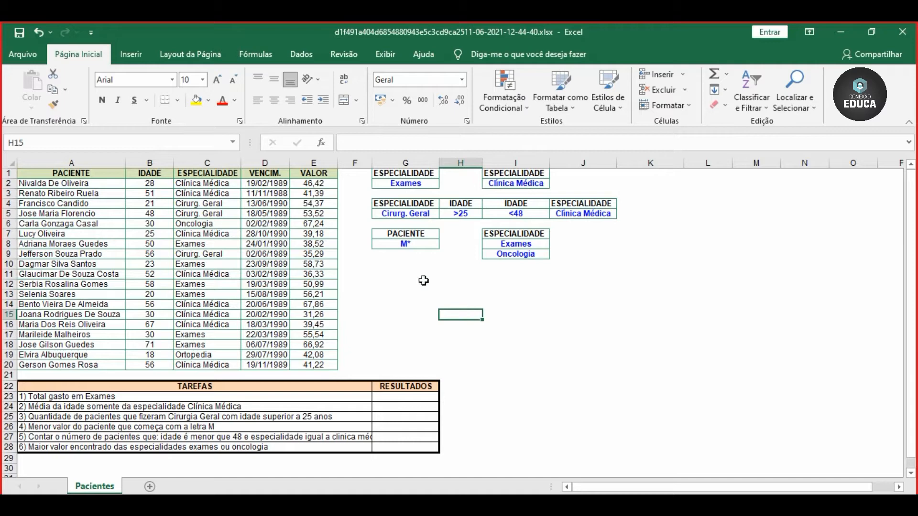
left_click_drag(90, 177, 314, 365)
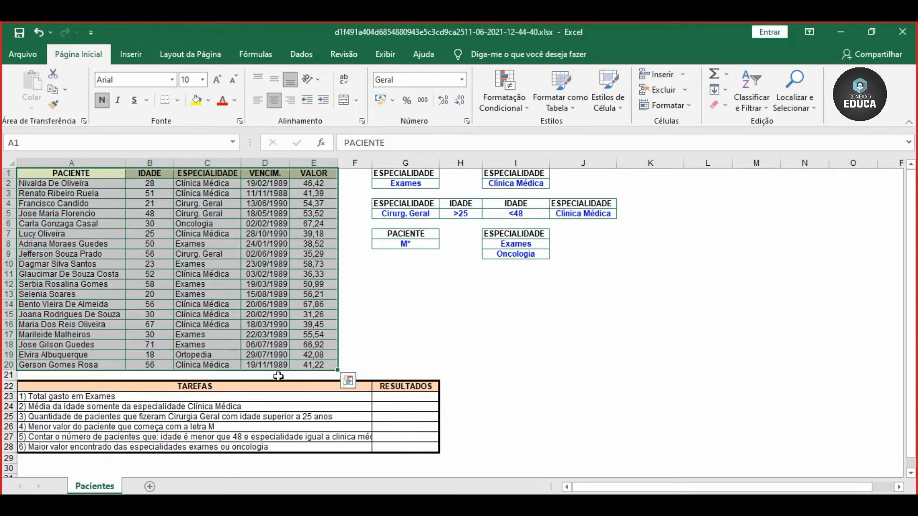
left_click_drag(268, 378, 412, 436)
left_click(511, 411)
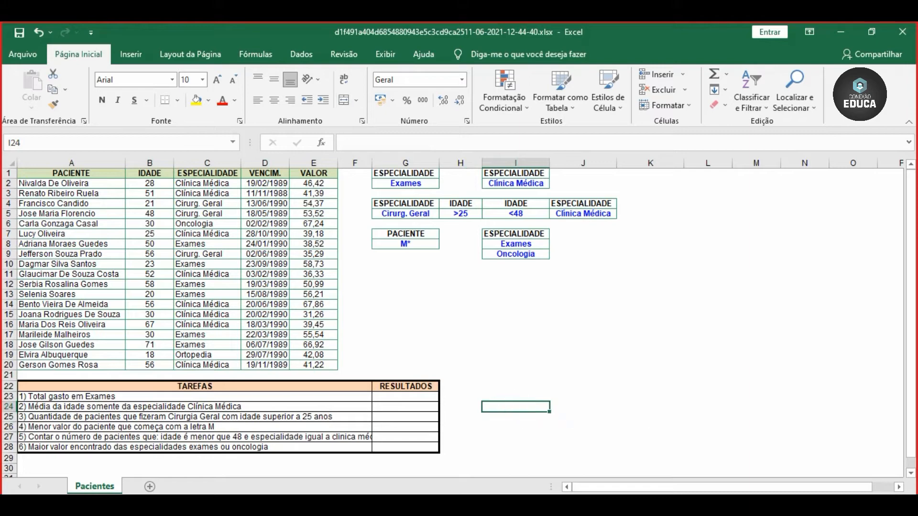
Step: Read the six tasks in rows 23 to 28 and compare them with the patient data's specialty and age columns
scroll(588, 426, "up", 1, "ctrl")
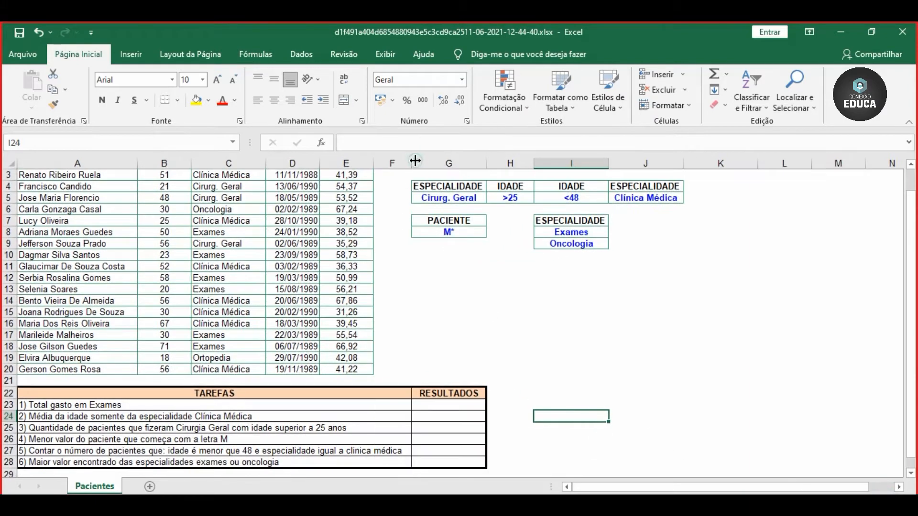
left_click(130, 408)
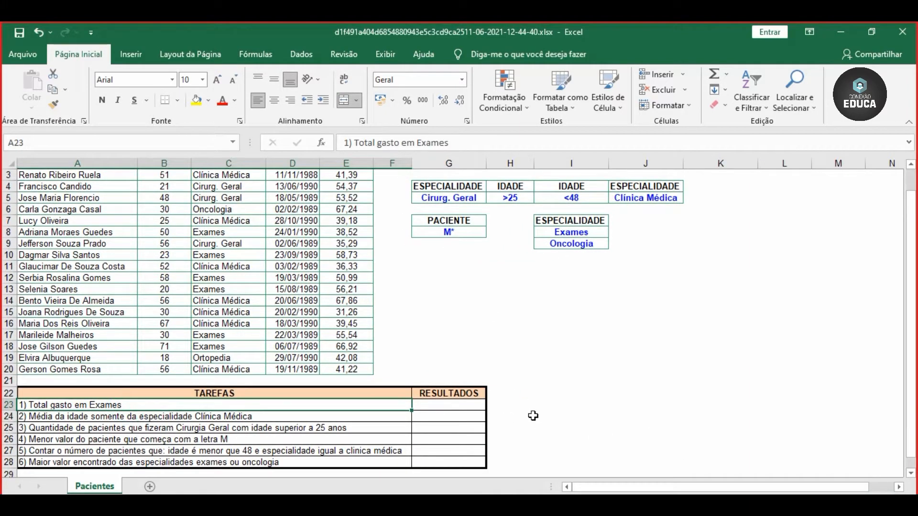
scroll(454, 399, "up", 1)
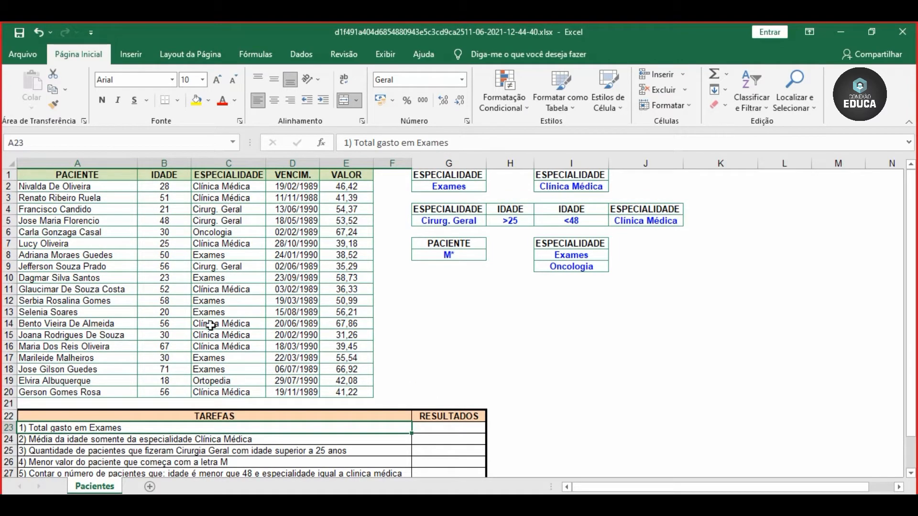
scroll(223, 325, "down", 1)
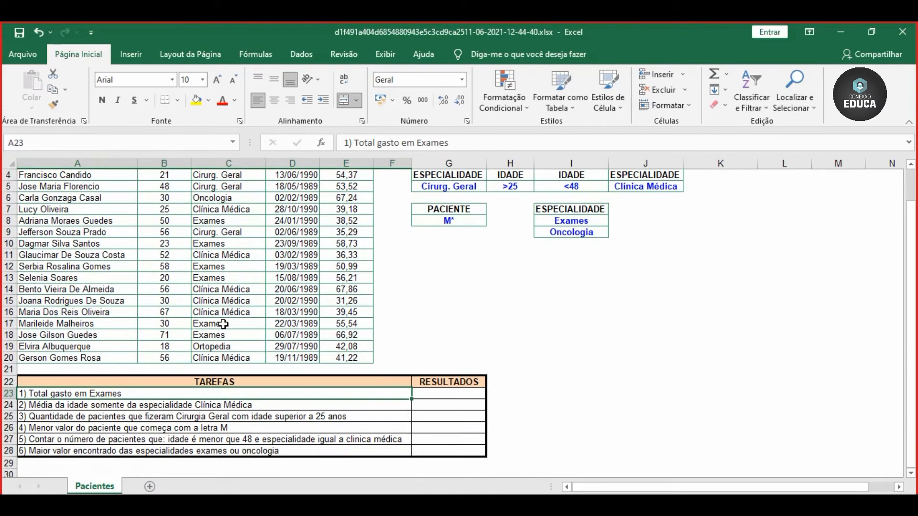
left_click(129, 407)
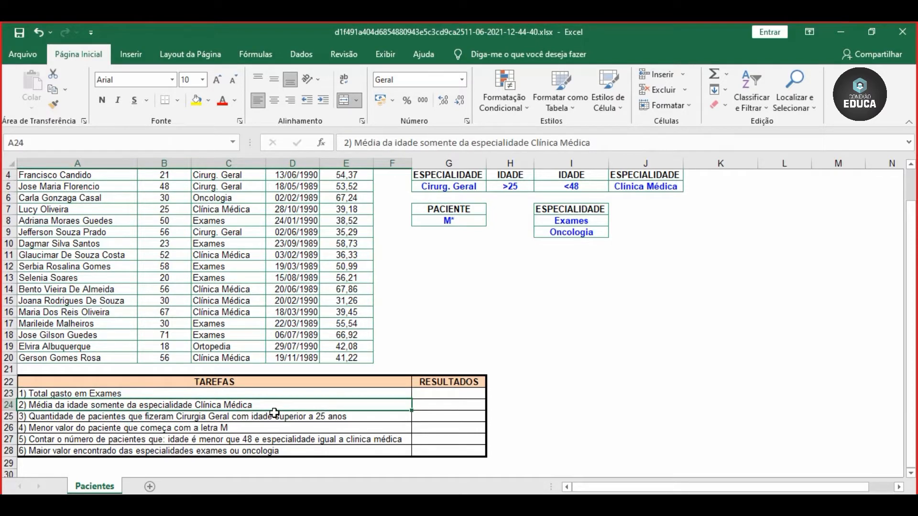
scroll(274, 412, "up", 1)
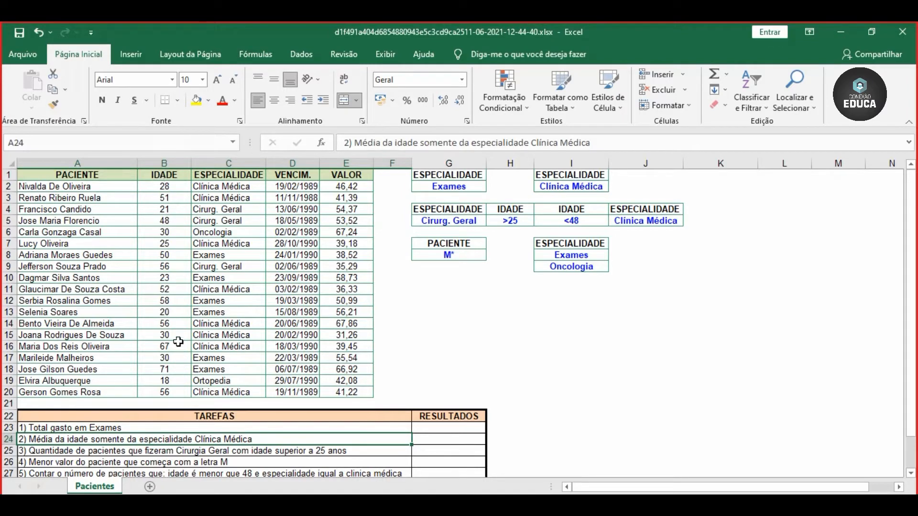
scroll(223, 267, "down", 1)
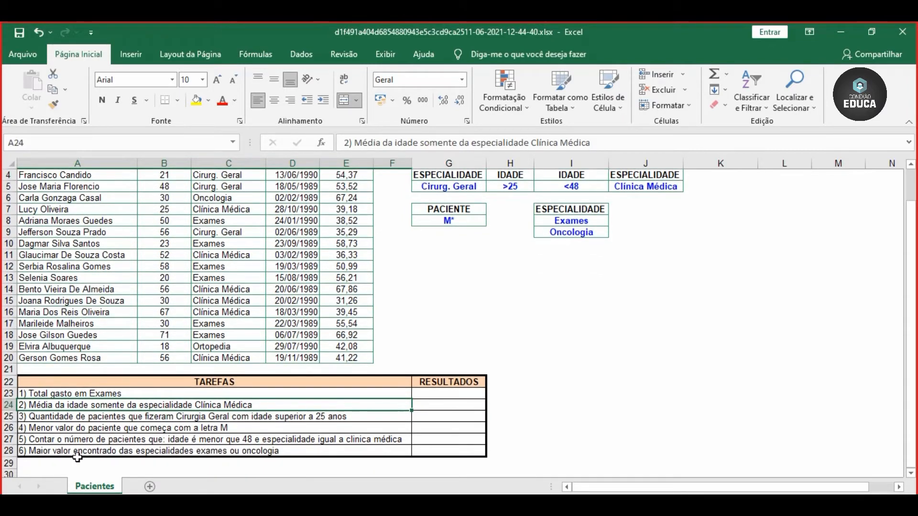
left_click(116, 420)
left_click(115, 428)
left_click(106, 439)
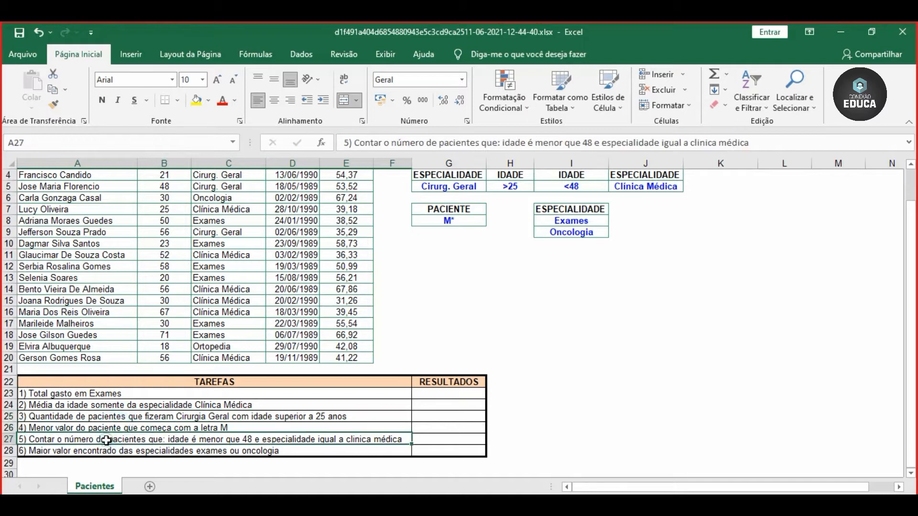
left_click(105, 449)
left_click_drag(113, 393, 444, 464)
left_click(569, 417)
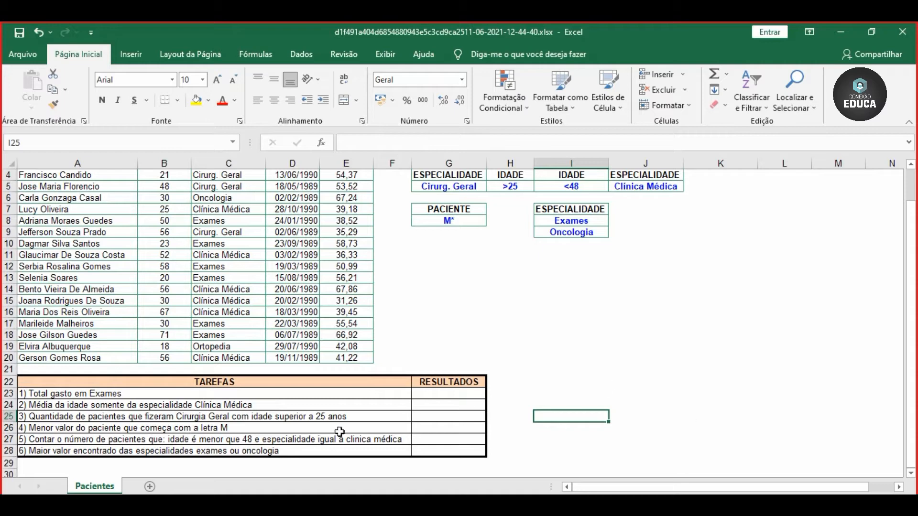
Step: Review tasks 2 to 5 again and examine the result cells G23:G28 where the answers belong
left_click(154, 407)
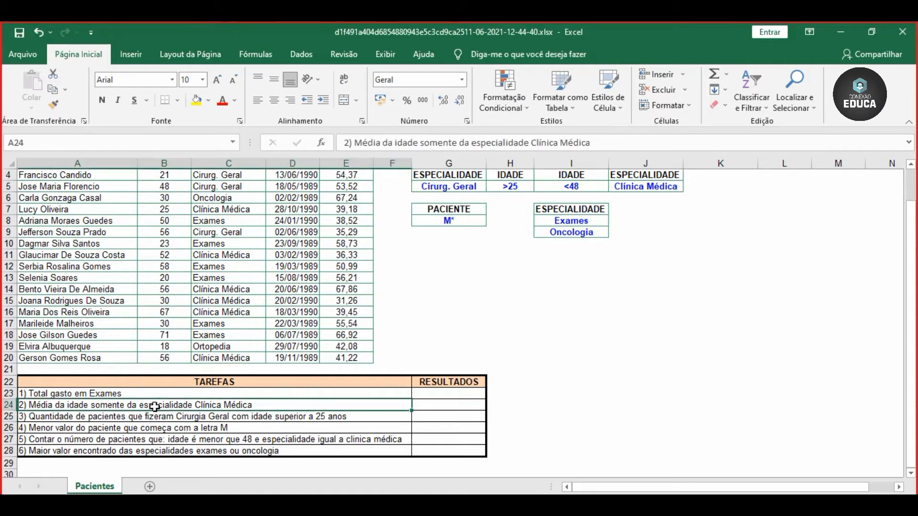
left_click(101, 418)
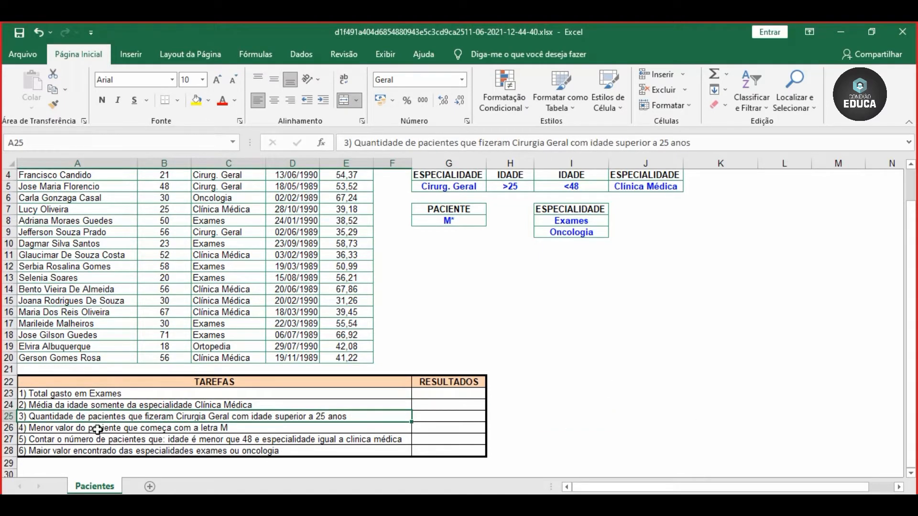
left_click(98, 429)
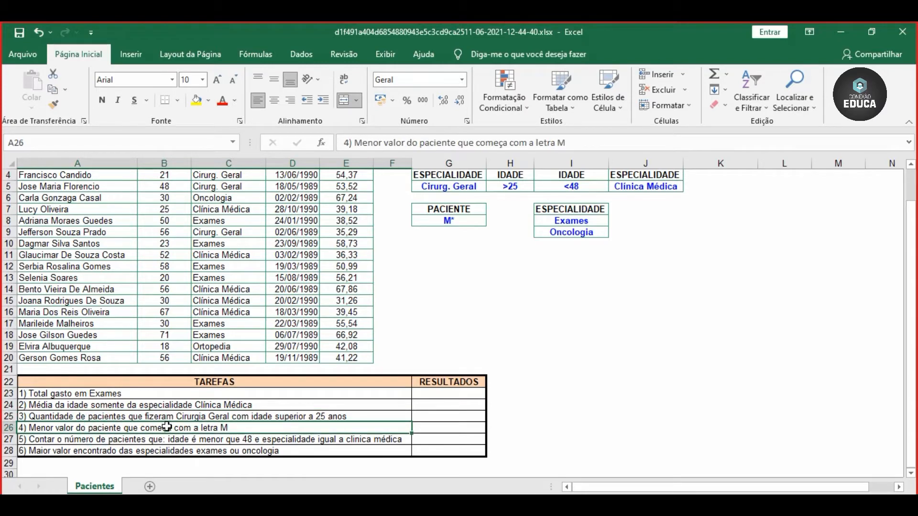
left_click(233, 440)
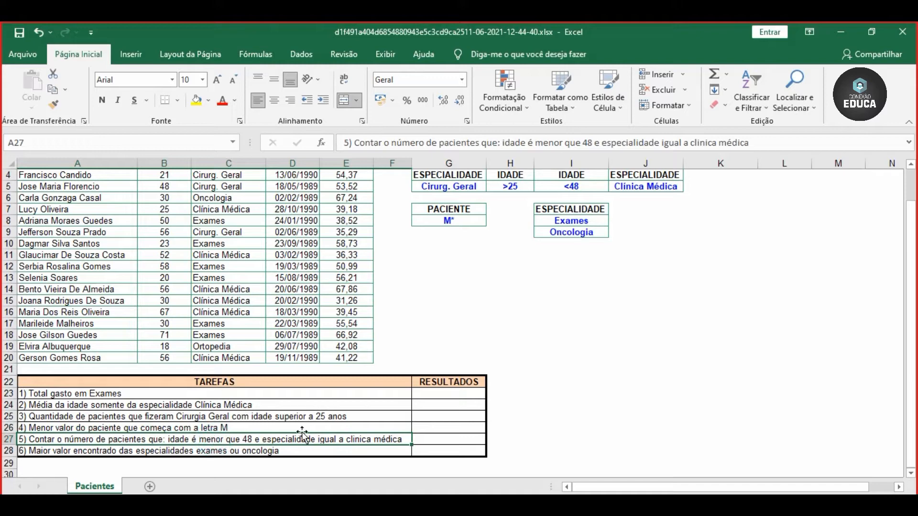
left_click(429, 438)
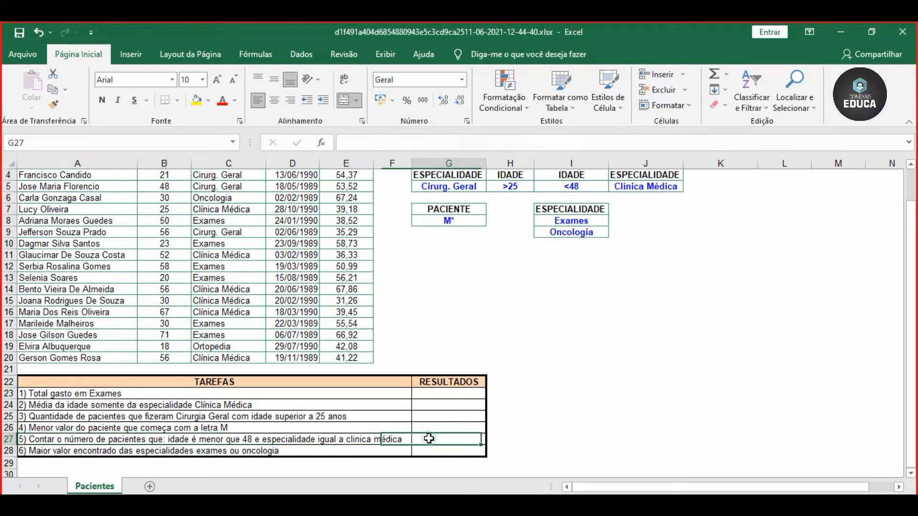
left_click(436, 404)
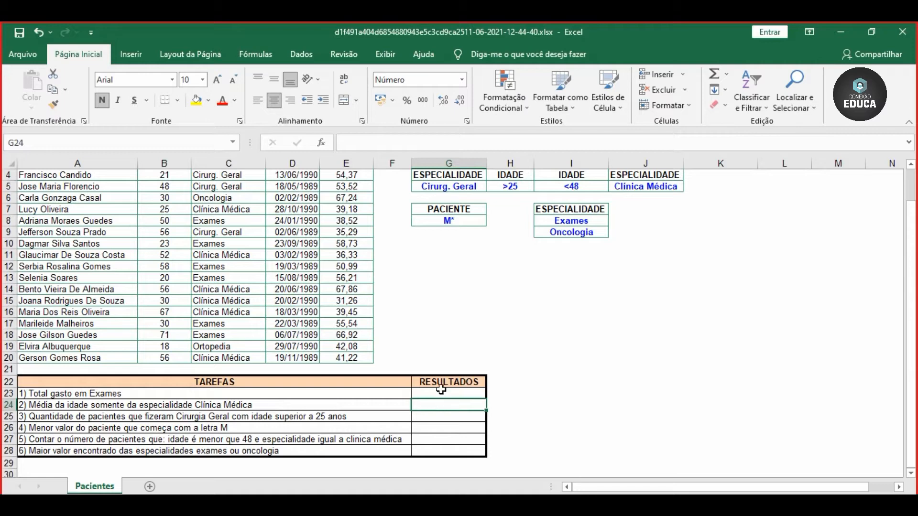
left_click(437, 391)
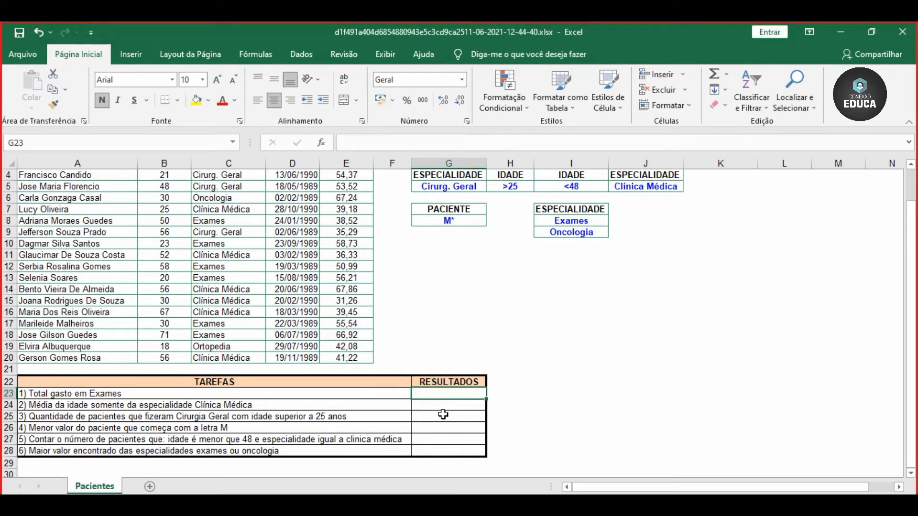
left_click(444, 415)
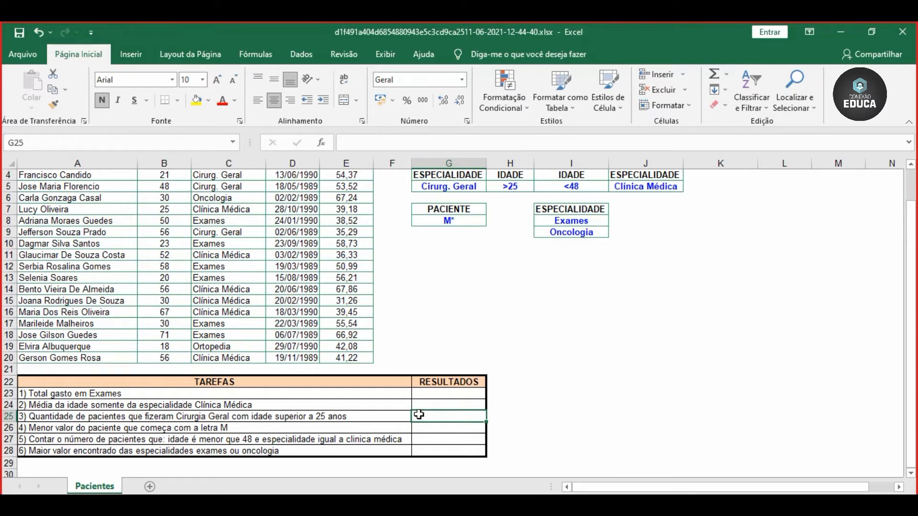
left_click_drag(421, 396, 431, 449)
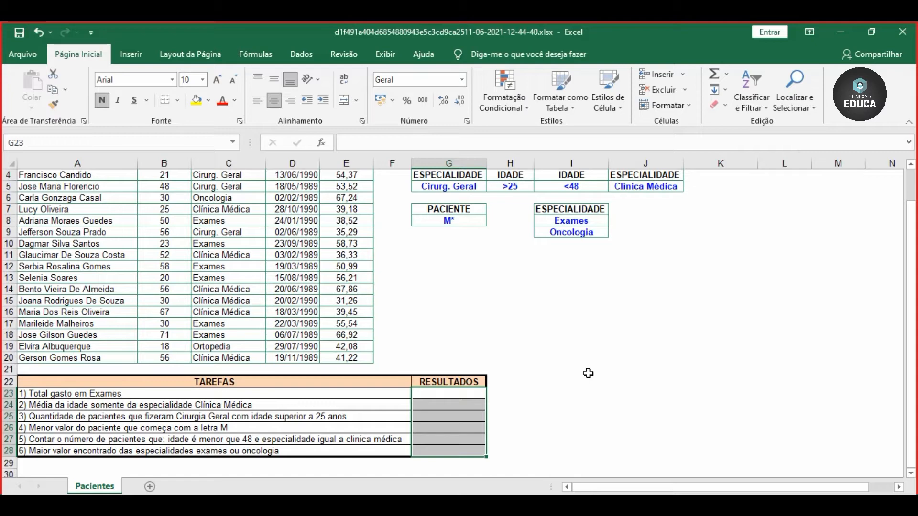
Step: Look over all the criteria tables beside the patient data in columns G to J
scroll(588, 373, "up", 1)
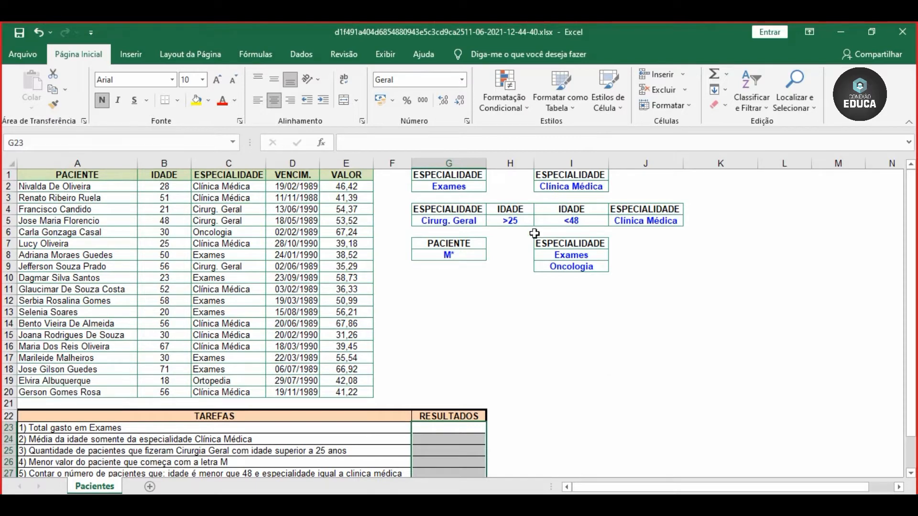
left_click_drag(406, 175, 647, 283)
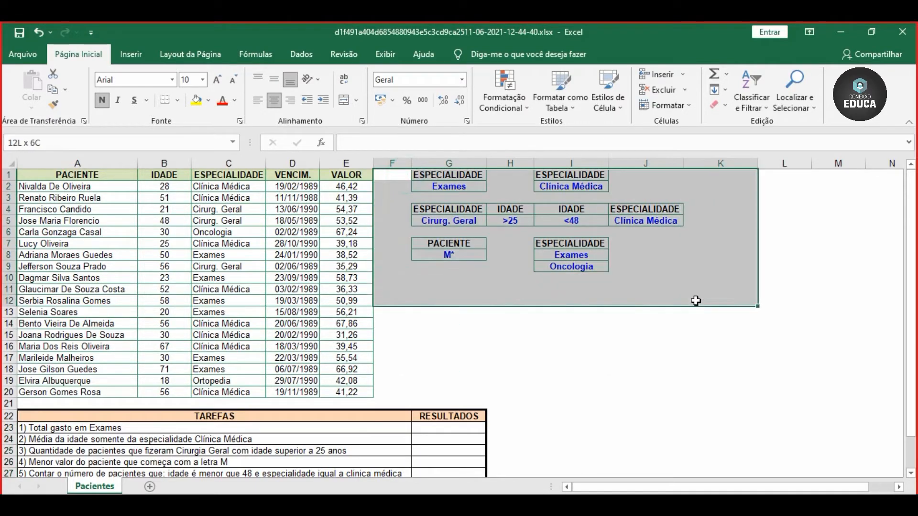
left_click(492, 278)
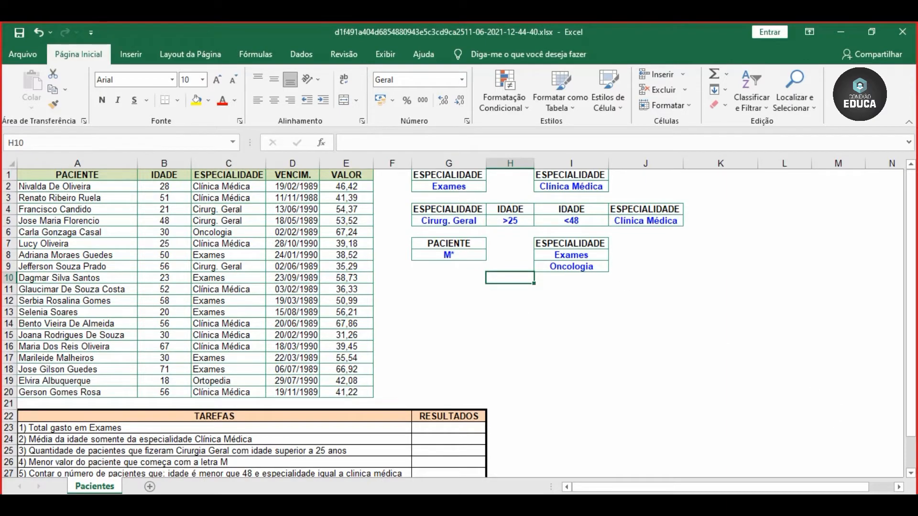
left_click(879, 502)
left_click(879, 502)
left_click(879, 502)
scroll(688, 283, "up", 2)
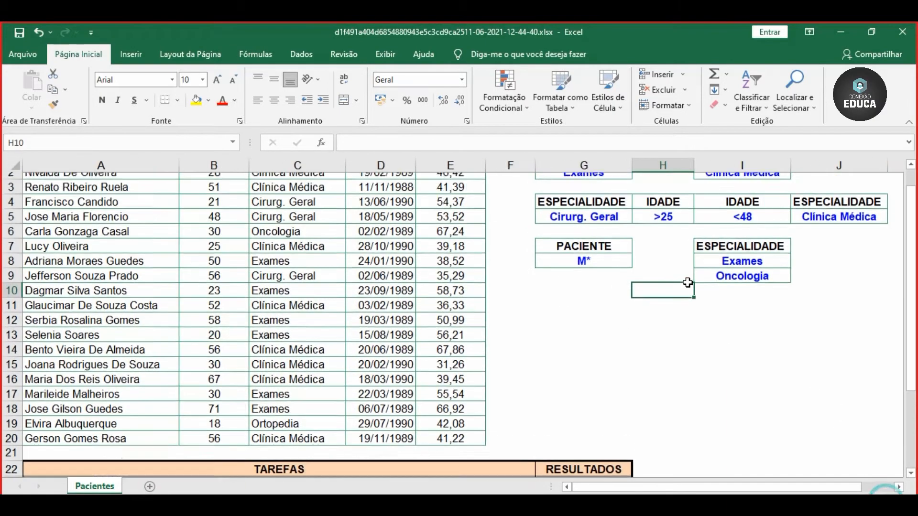
scroll(905, 491, "right", 2)
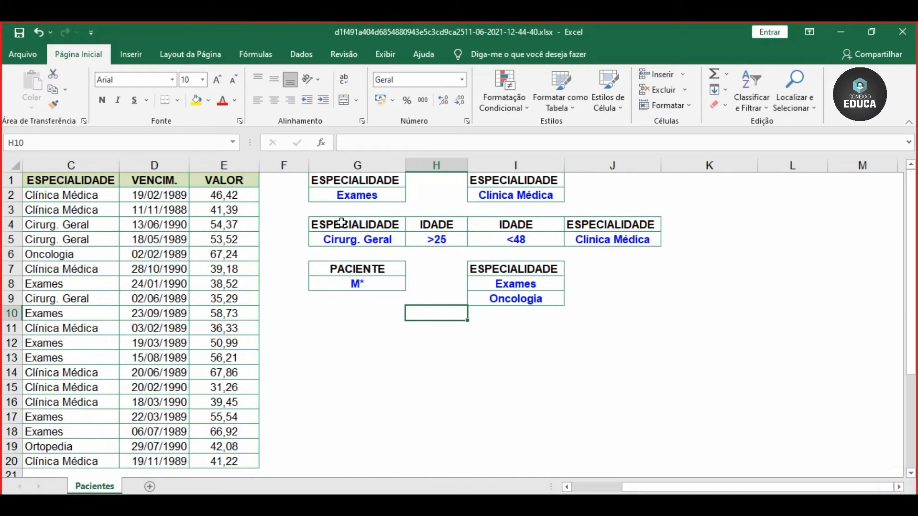
Step: Examine the criteria block G4:J5, checking each ESPECIALIDADE and IDADE heading together with the condition beneath it
left_click_drag(353, 225, 593, 235)
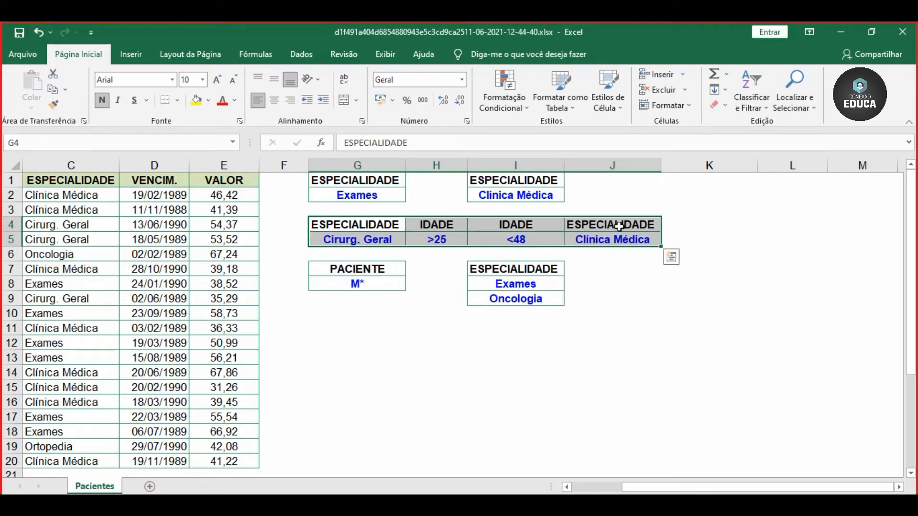
left_click(363, 225)
left_click_drag(362, 225, 364, 239)
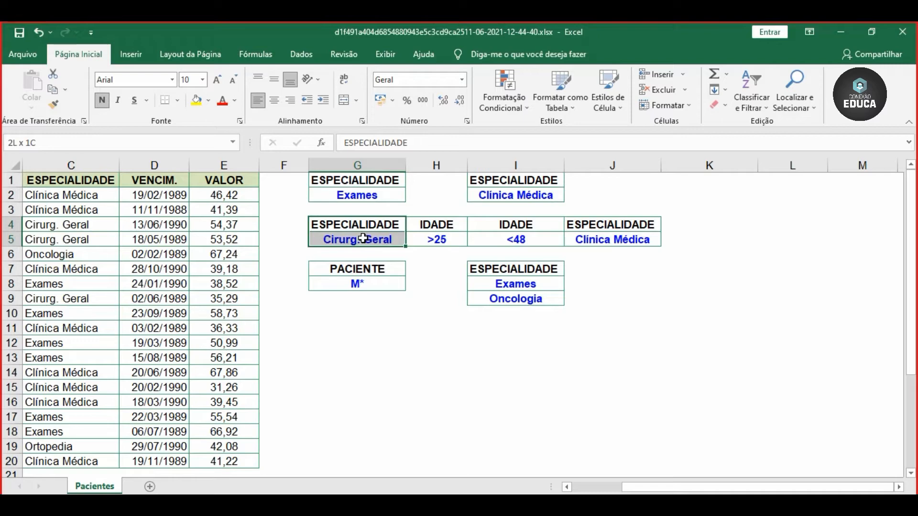
left_click_drag(420, 225, 424, 233)
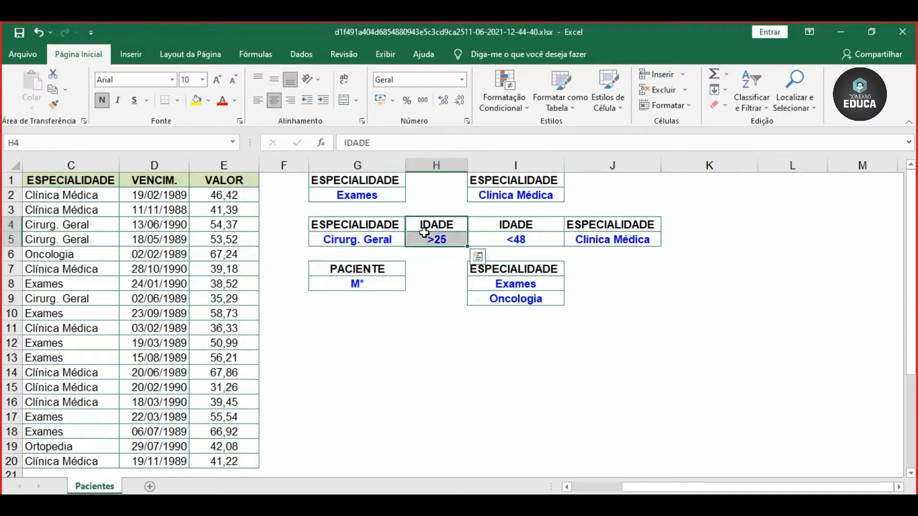
left_click(523, 228)
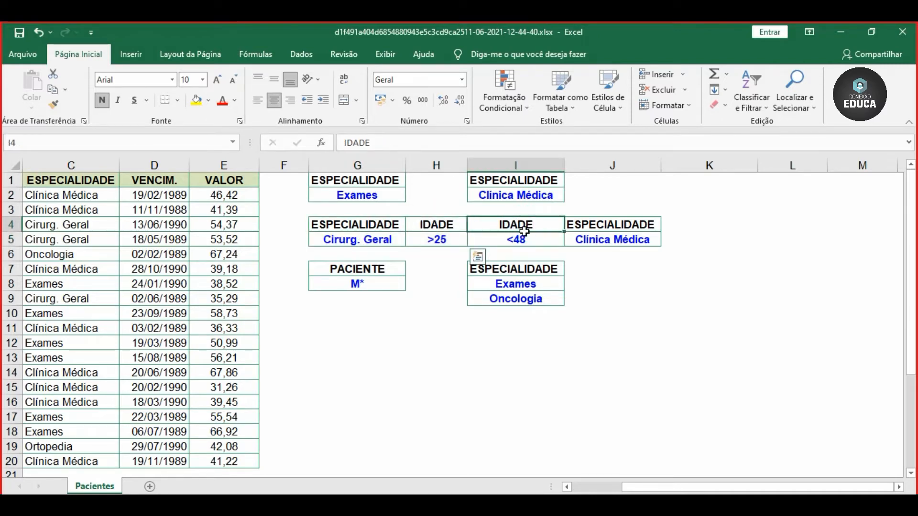
left_click_drag(525, 232, 524, 239)
left_click(603, 226)
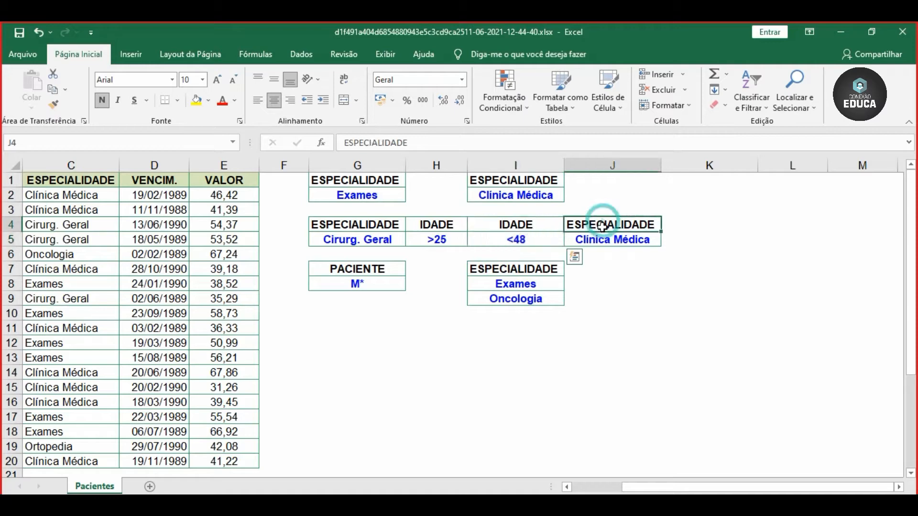
left_click_drag(602, 226, 605, 239)
left_click_drag(373, 224, 628, 235)
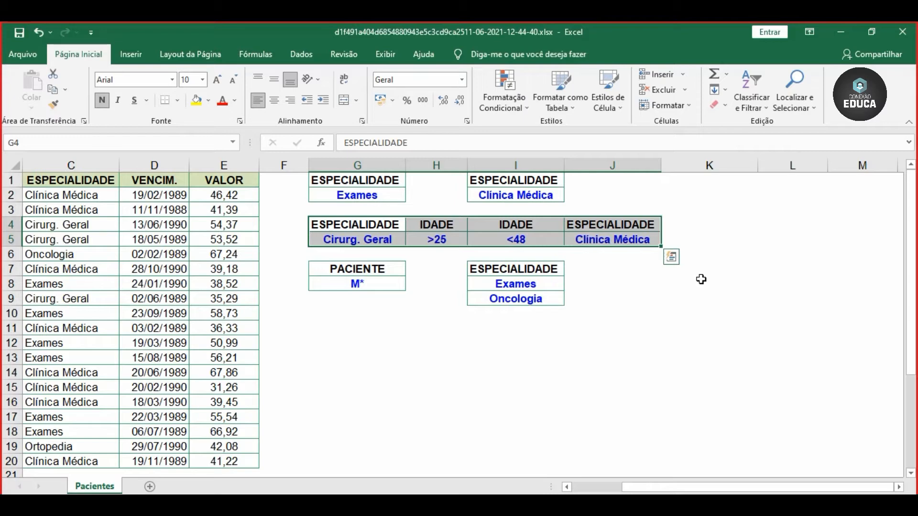
left_click(345, 235)
left_click_drag(348, 225, 354, 239)
left_click_drag(597, 222, 601, 240)
left_click_drag(351, 225, 628, 244)
Step: Examine the two-condition ESPECIALIDADE criteria in I7:I9 and compare its heading with the patient table's headers
left_click(536, 274)
left_click_drag(536, 273, 527, 295)
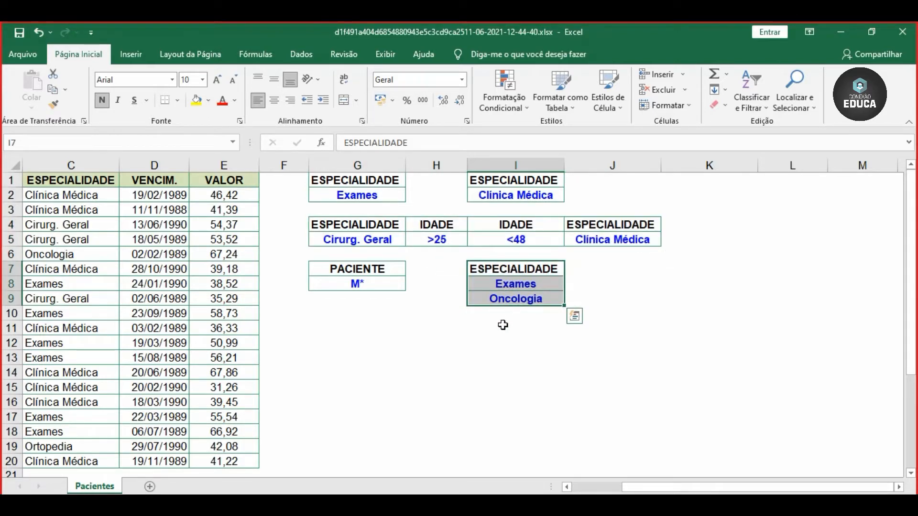
left_click(499, 270)
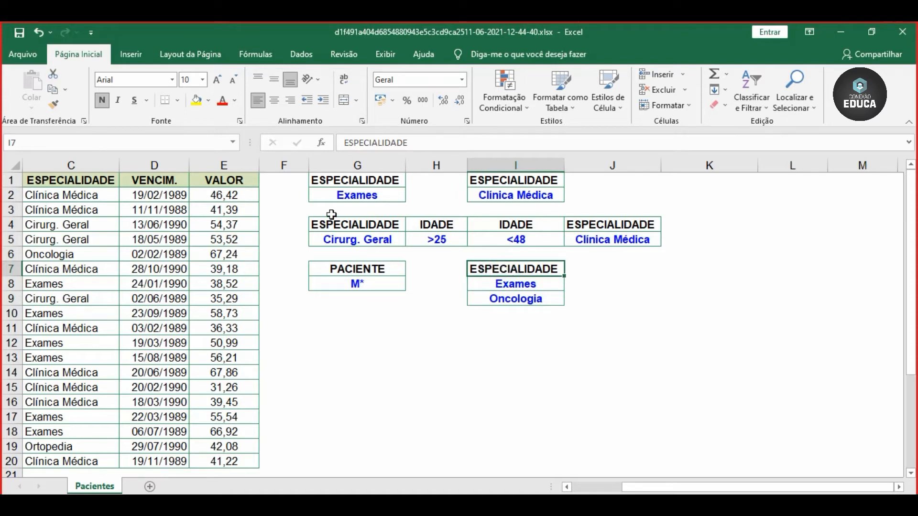
left_click(77, 177)
left_click(507, 270)
left_click(567, 487)
left_click(567, 487)
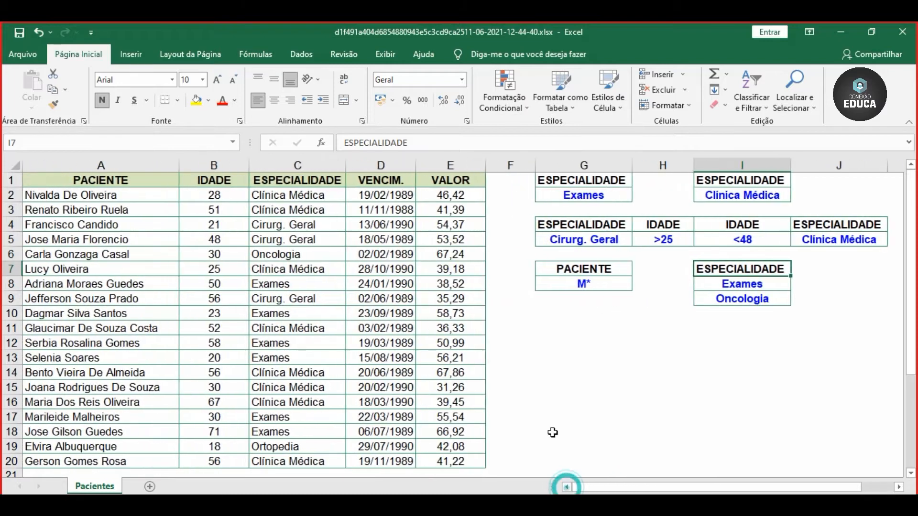
Step: Compare the ESPECIALIDADE heading of the criteria in I7 with the patient table's column header in C1
left_click(301, 179)
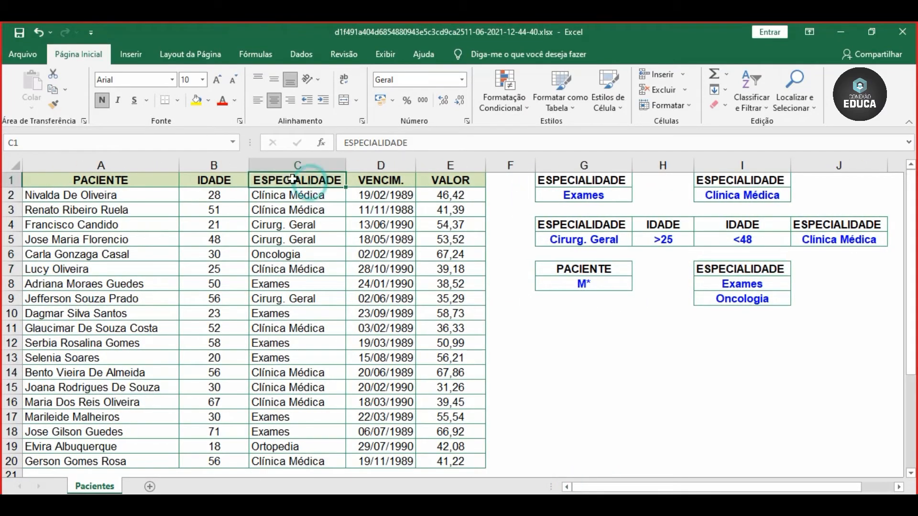
left_click(739, 274)
left_click(326, 184)
left_click(724, 270)
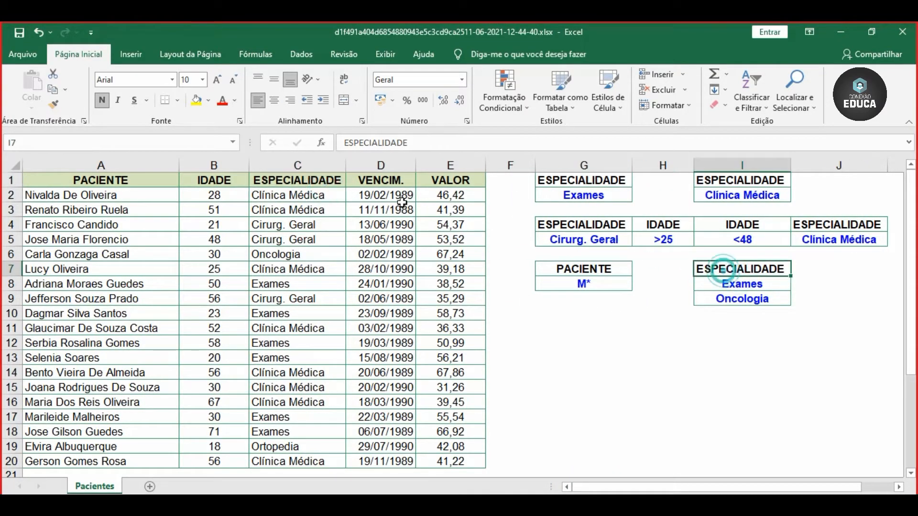
left_click(327, 182)
left_click(736, 271)
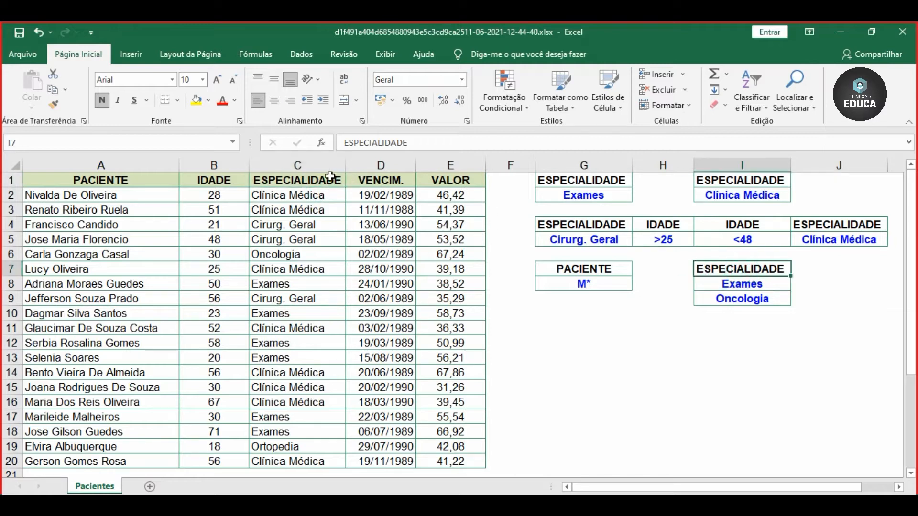
left_click(325, 178)
left_click(713, 268)
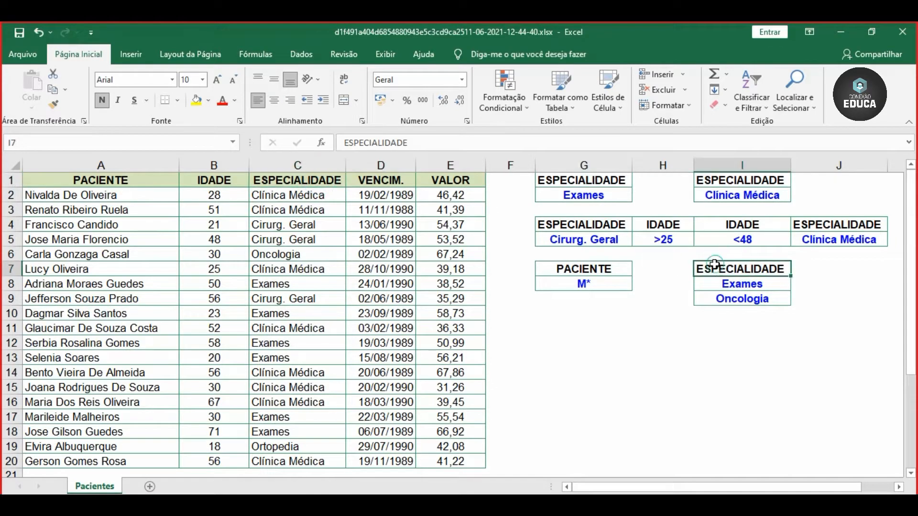
left_click(325, 179)
Step: Examine the criteria range I7:I9 with its two alternative conditions, Exames and Oncologia
left_click_drag(744, 270, 743, 299)
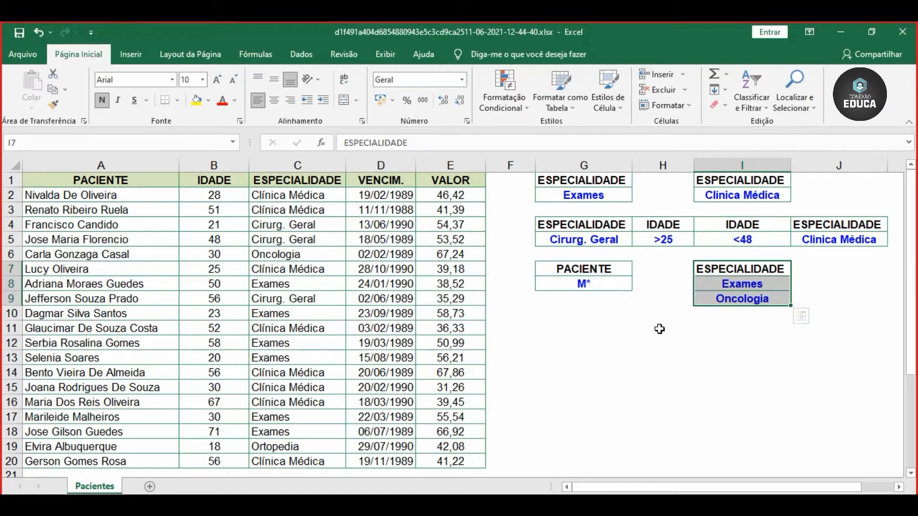
left_click(710, 288)
left_click(710, 301)
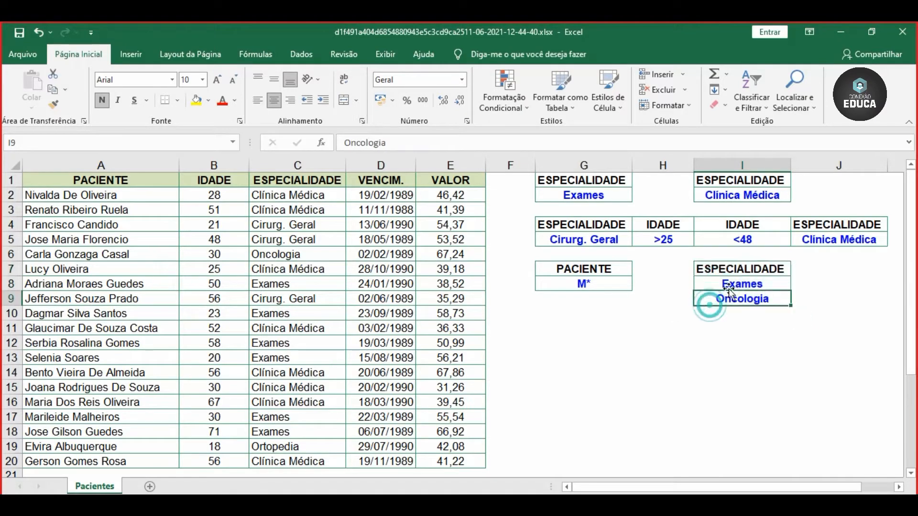
left_click_drag(755, 271, 701, 299)
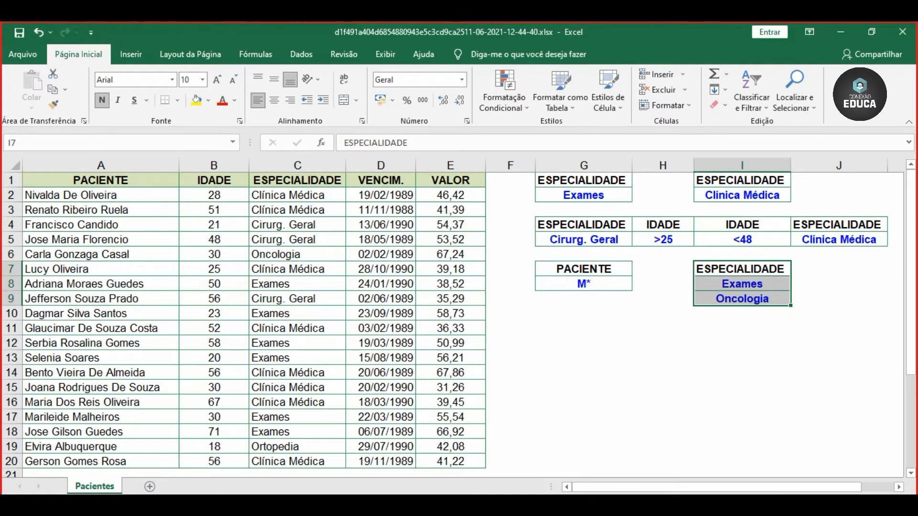
Step: Look over the whole patient table A1:E20 and the ESPECIALIDADE and PACIENTE criteria beside it
scroll(657, 345, "down", 3)
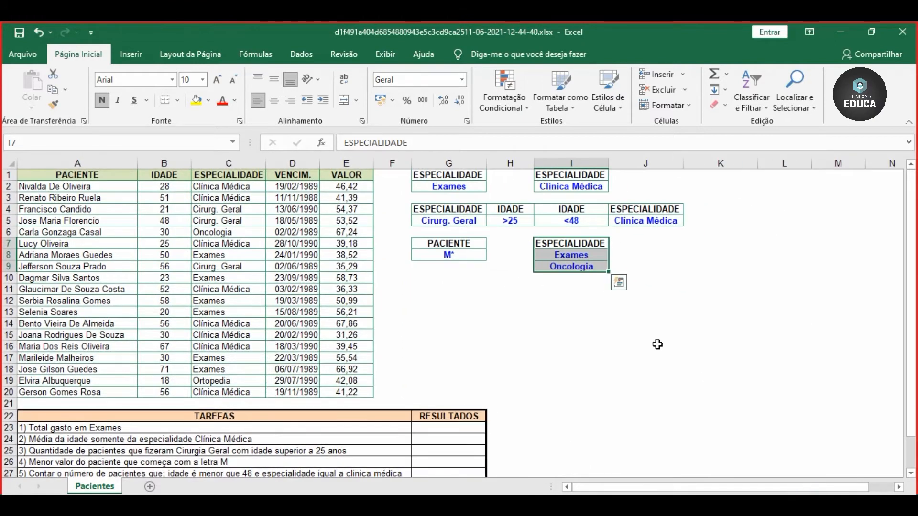
left_click_drag(93, 175, 361, 393)
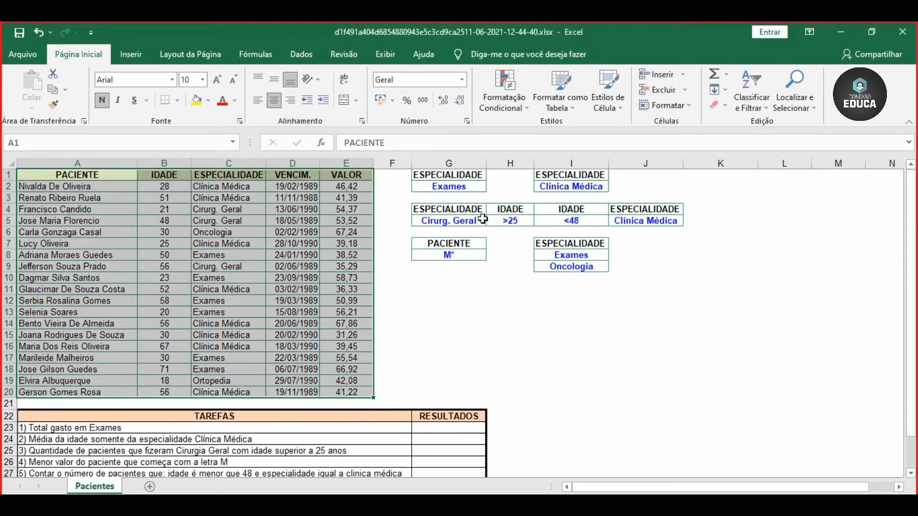
left_click(436, 210)
left_click(457, 179)
left_click(592, 183)
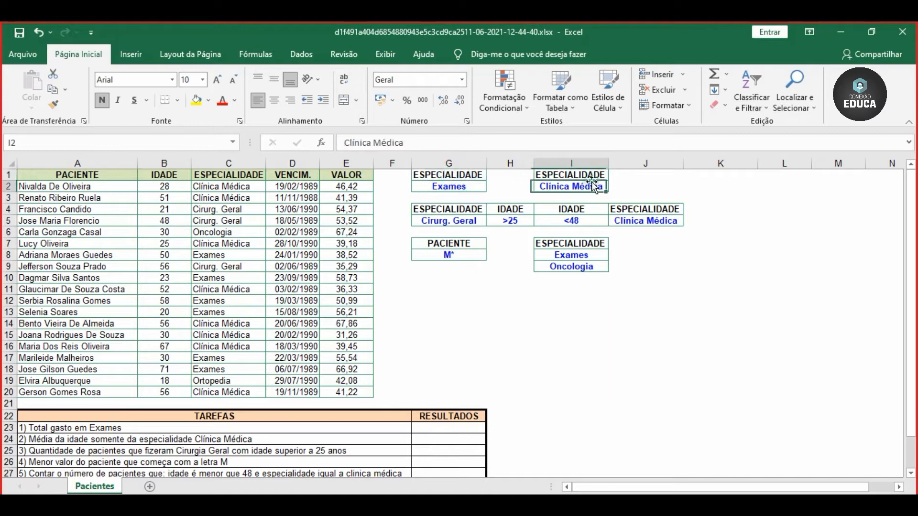
left_click(441, 245)
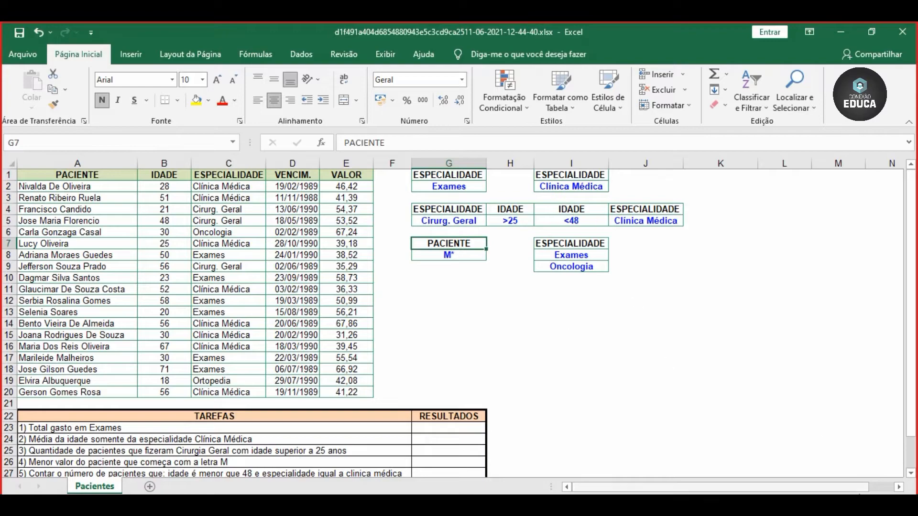
scroll(737, 418, "up", 3, "ctrl")
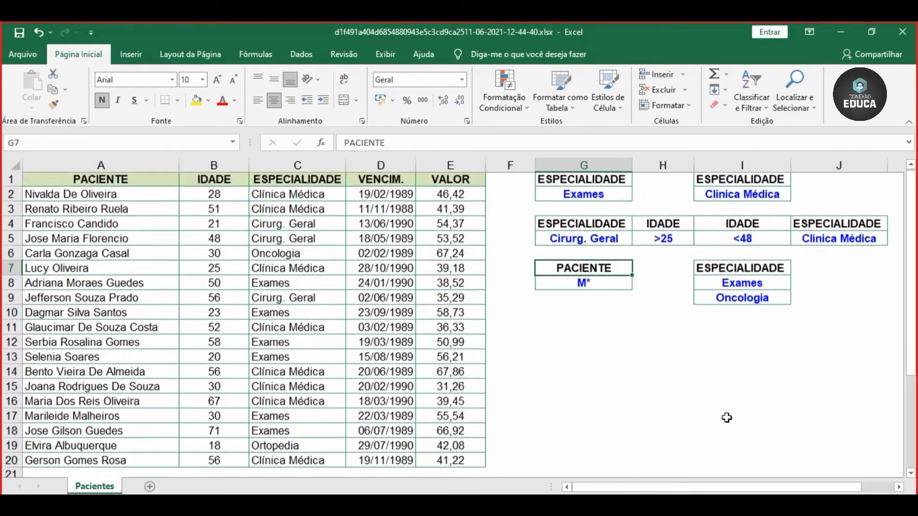
scroll(670, 414, "down", 1, "ctrl")
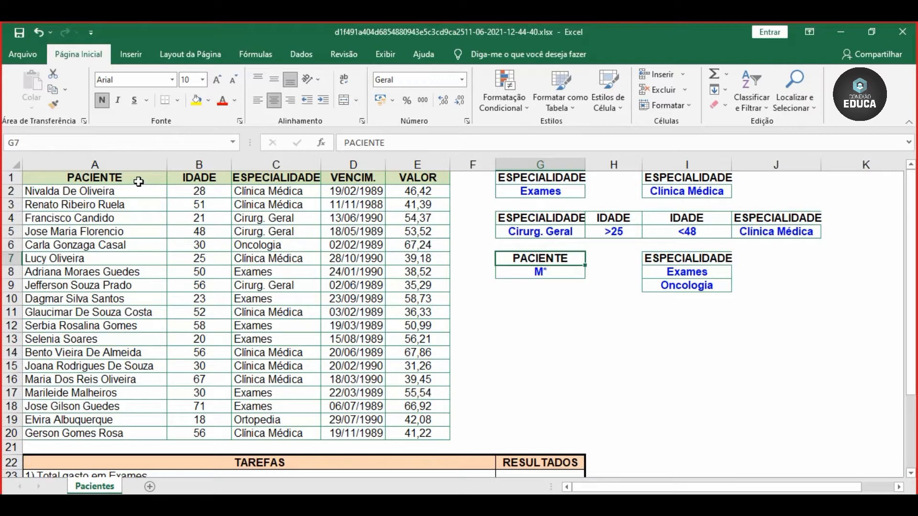
Step: Name the whole patient table A1:E20, including its header row, BD
left_click_drag(139, 181, 418, 430)
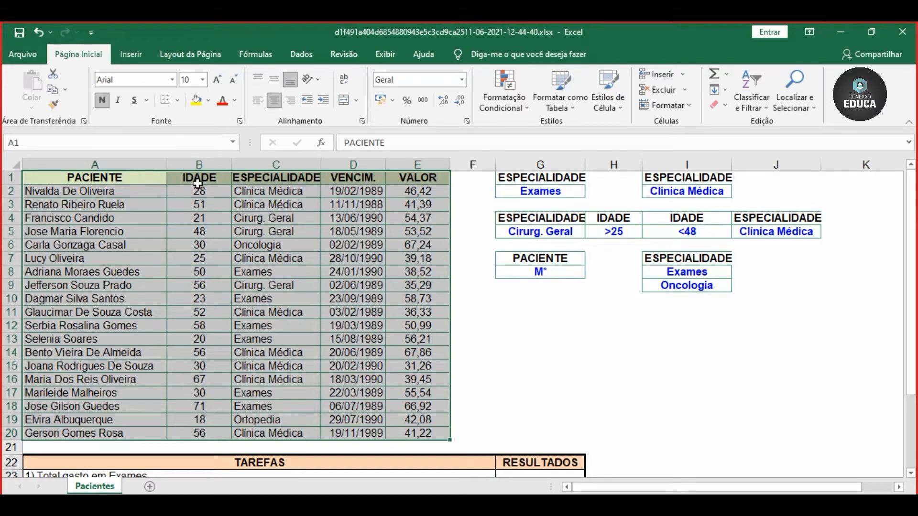
left_click_drag(148, 191, 420, 432)
left_click_drag(150, 180, 421, 433)
left_click(86, 144)
left_click(35, 146)
type("BD")
key("Return")
left_click(614, 339)
Step: Examine task 1, its result cell G23 and the matching Exames criteria range G1:G2
scroll(565, 247, "down", 2)
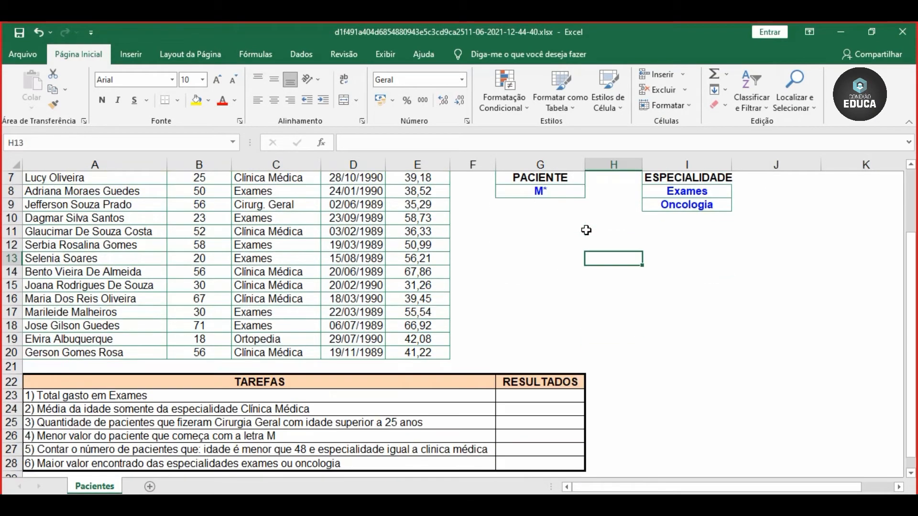
left_click(538, 395)
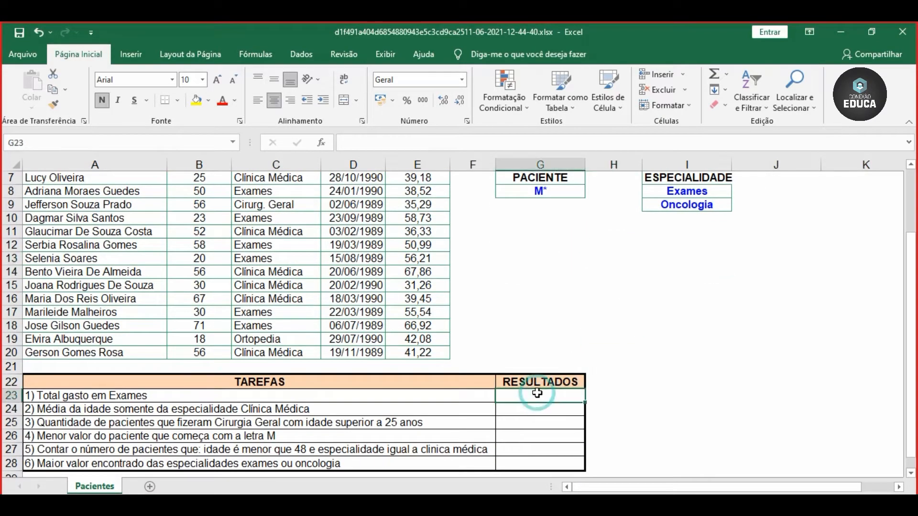
scroll(499, 372, "up", 2)
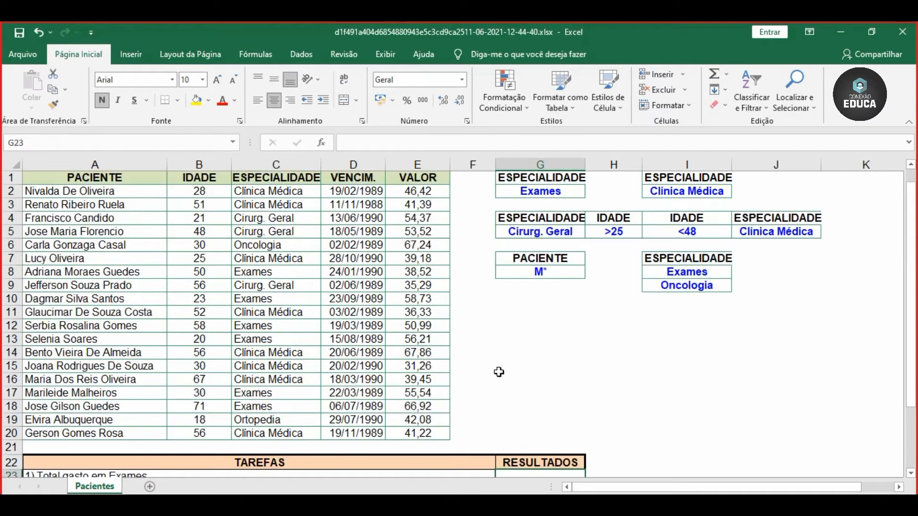
left_click(301, 235)
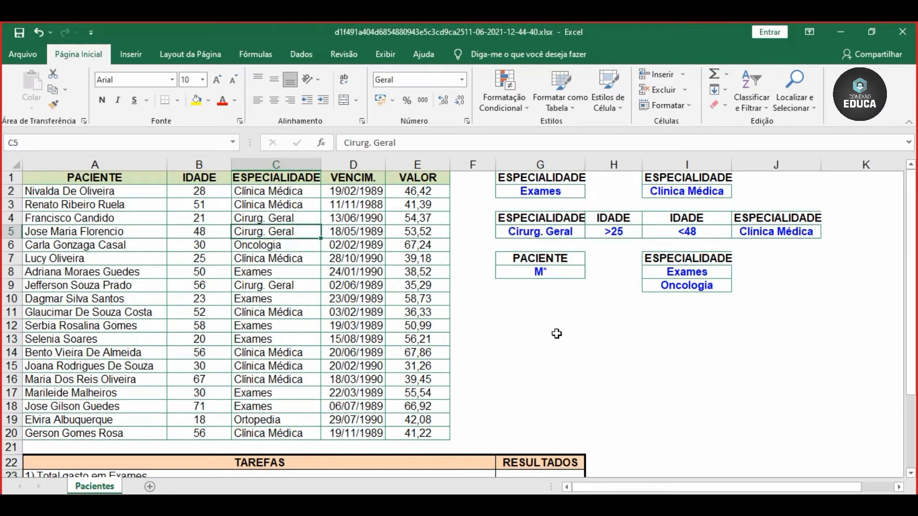
scroll(556, 334, "down", 2)
left_click(126, 396)
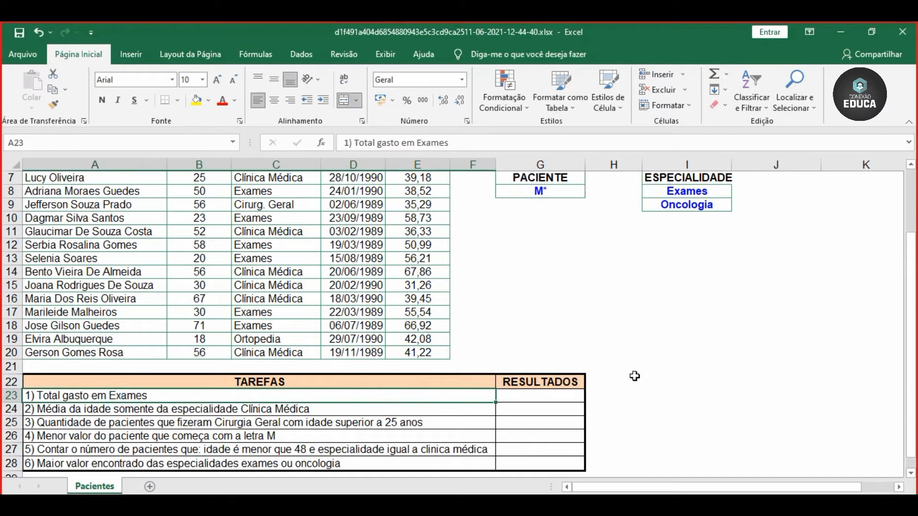
scroll(629, 377, "up", 2)
left_click_drag(543, 180, 542, 192)
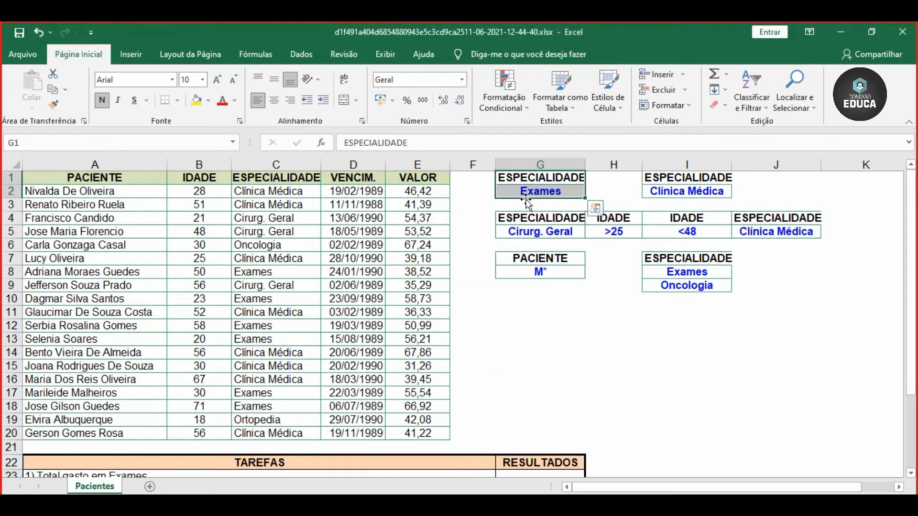
scroll(290, 393, "down", 1)
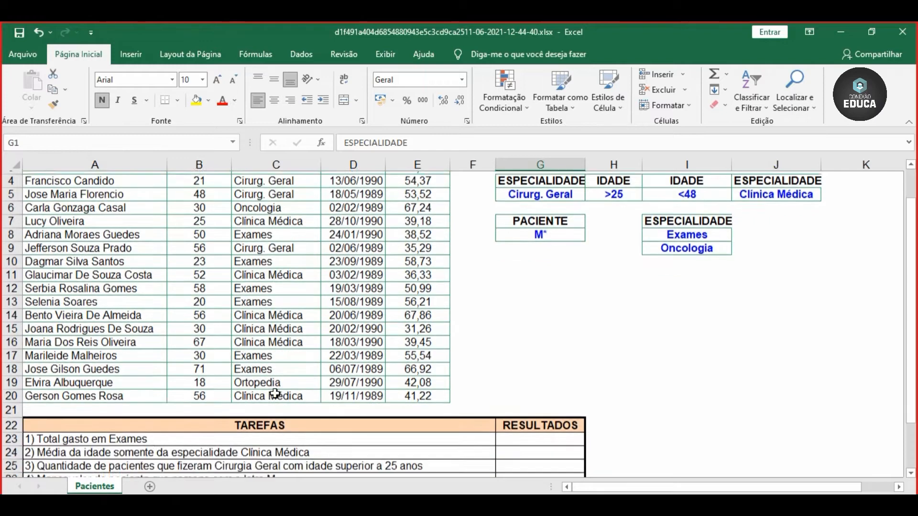
scroll(455, 404, "up", 1)
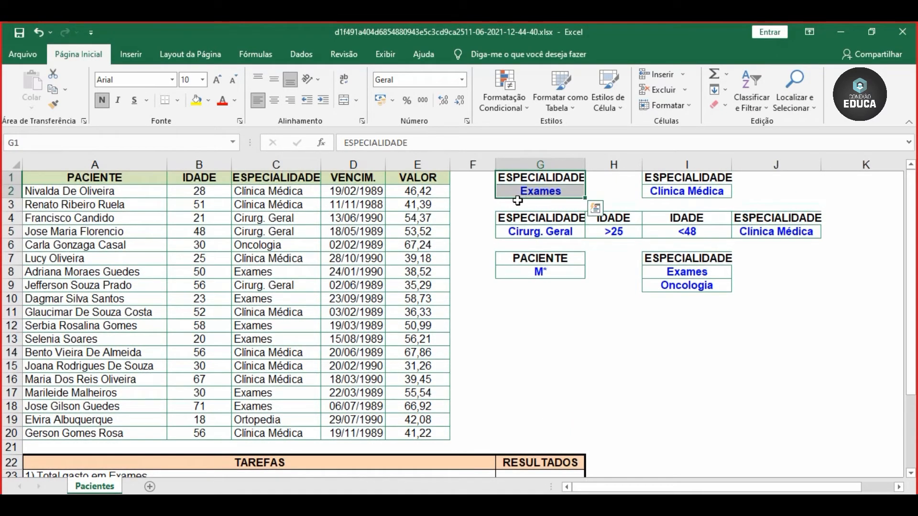
left_click(43, 143)
Step: Look over the TAREFAS list from task 1 to task 6 in rows 23 to 28
scroll(58, 194, "down", 2)
left_click(59, 386)
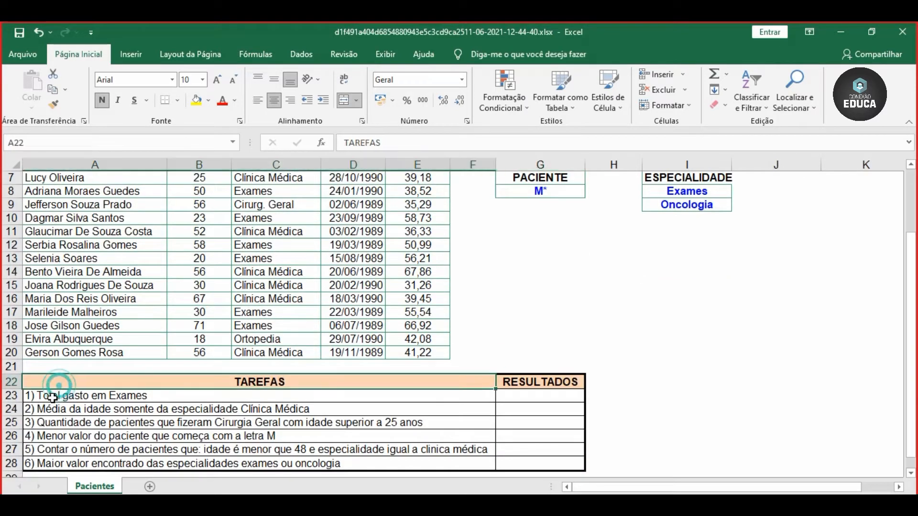
left_click(52, 397)
left_click_drag(57, 463, 423, 395)
scroll(420, 395, "down", 2)
scroll(454, 357, "up", 1)
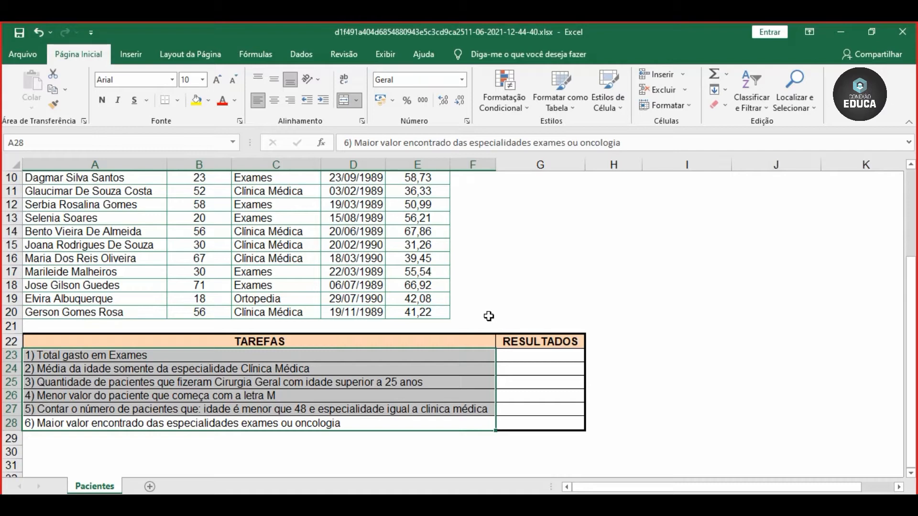
Step: Check the defined name BD and the range it refers to in the Name Manager
left_click(256, 54)
left_click(369, 96)
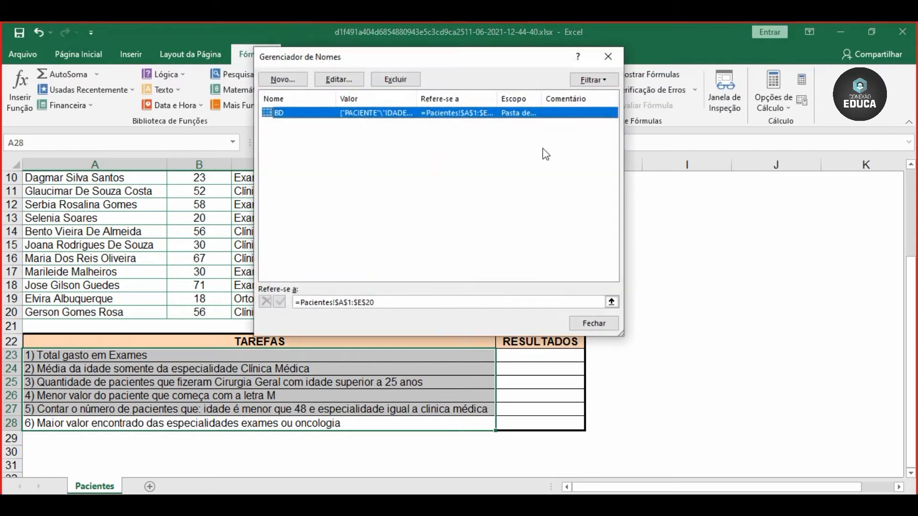
left_click(610, 62)
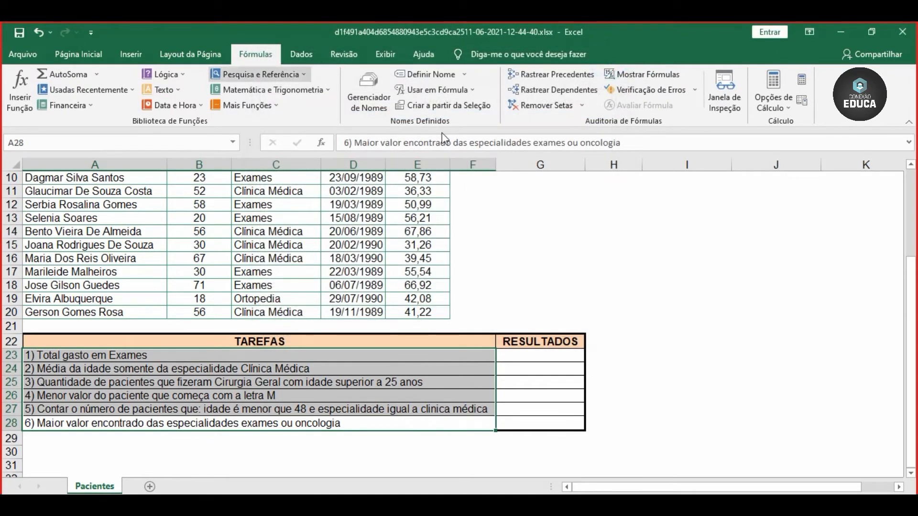
left_click(373, 95)
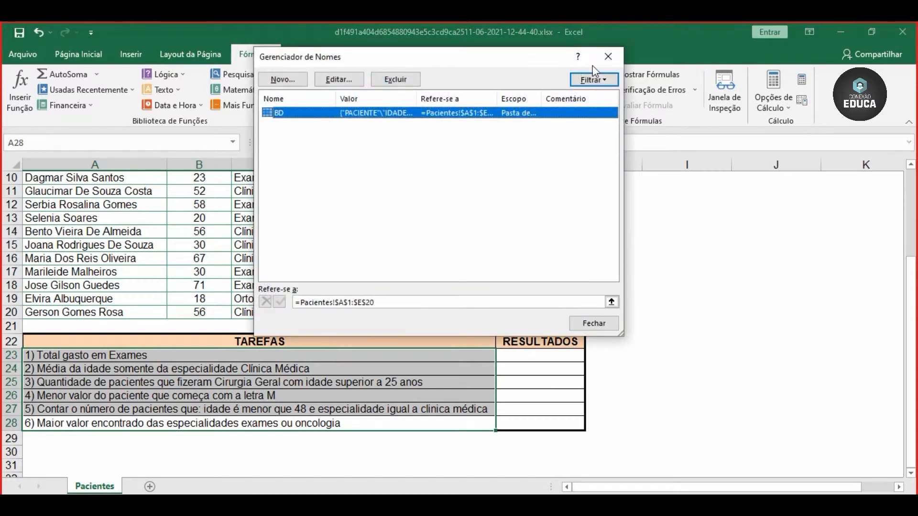
left_click(614, 58)
left_click(79, 53)
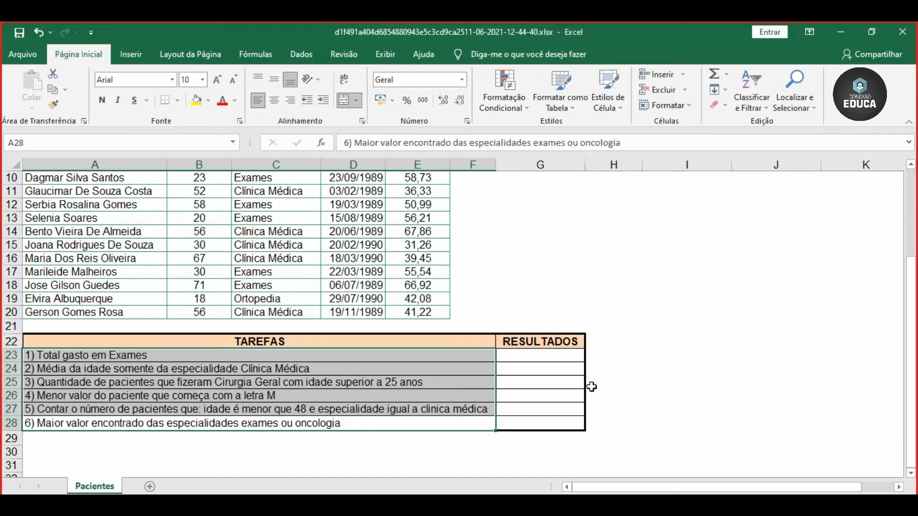
Step: Check the result cell G23 and read each task from 1 to 6 in A23:A28
left_click(550, 356)
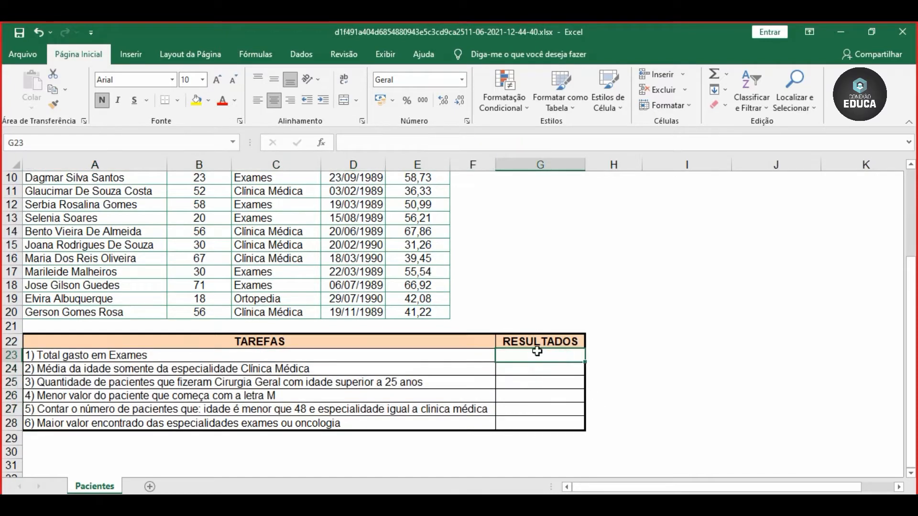
left_click(482, 355)
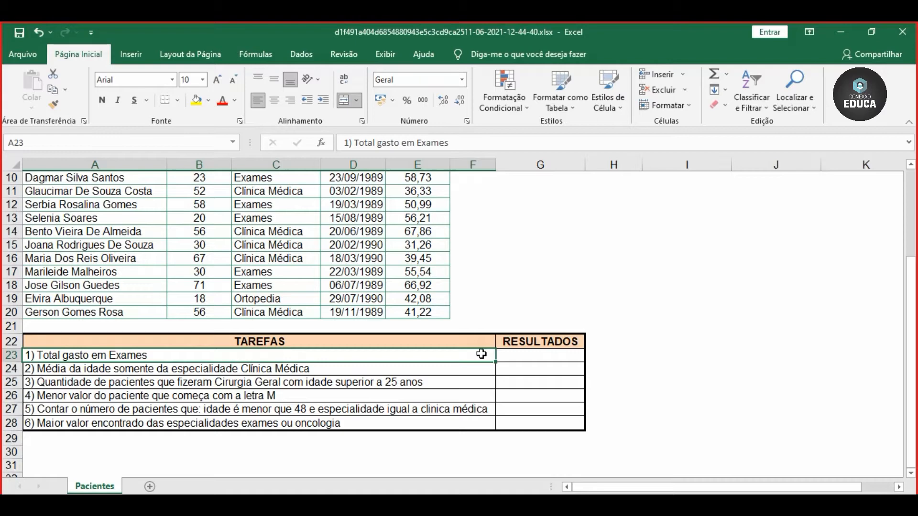
left_click(29, 371)
left_click(53, 382)
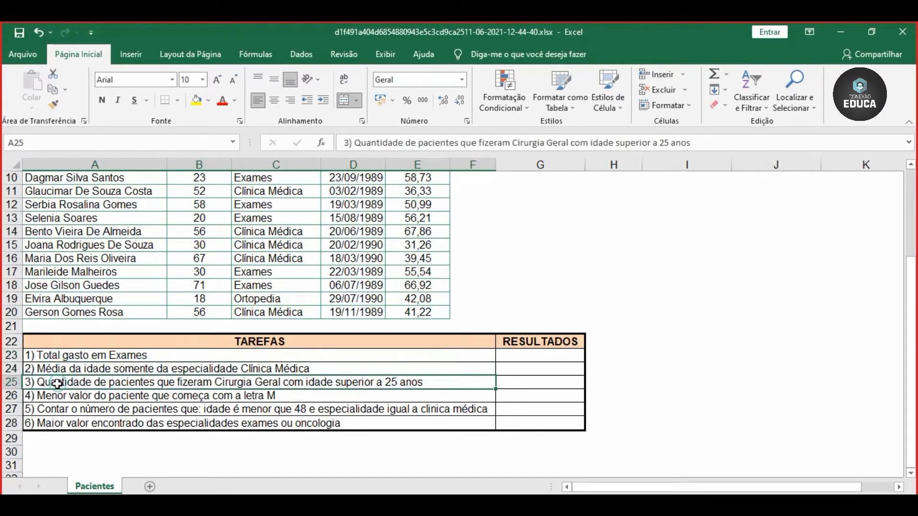
left_click(56, 395)
left_click(60, 410)
left_click(56, 423)
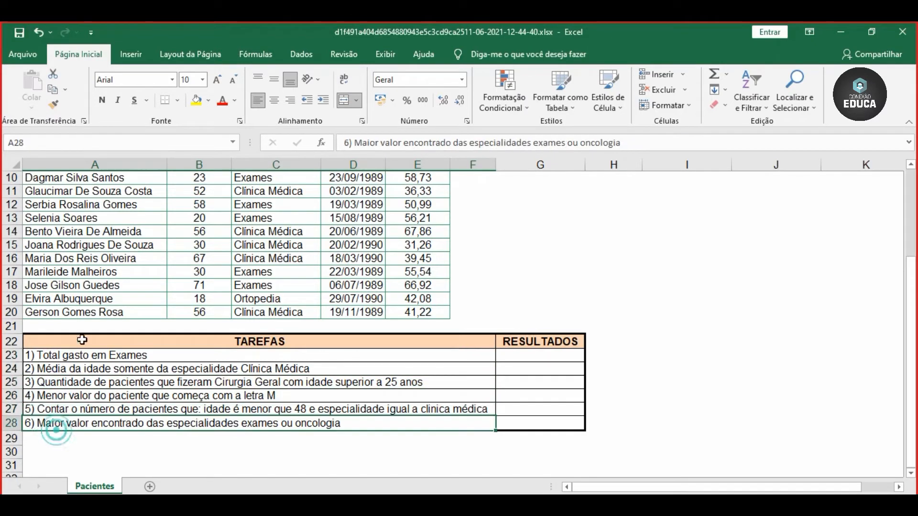
Step: Go through all six tasks once more and compare them with the criteria tables beside the patient data
left_click(61, 357)
left_click(60, 369)
left_click(55, 383)
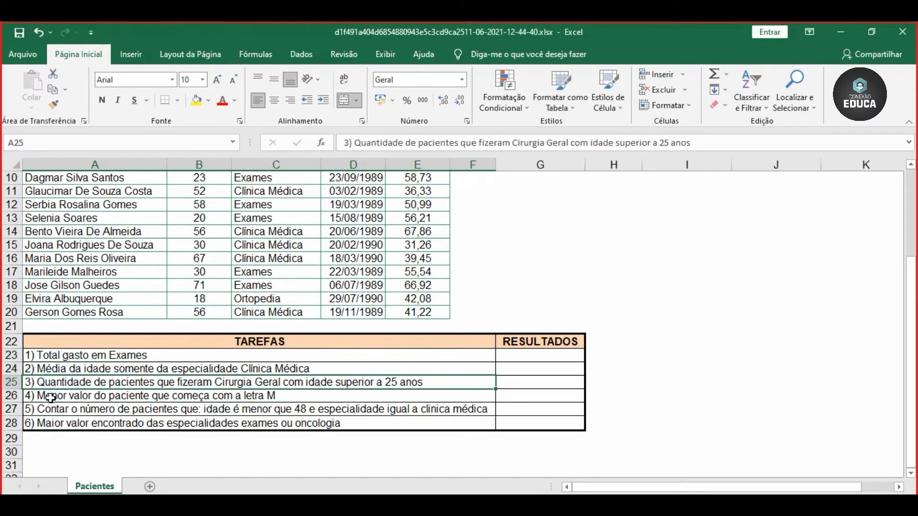
left_click(51, 396)
left_click(48, 408)
left_click(46, 422)
scroll(514, 302, "up", 3)
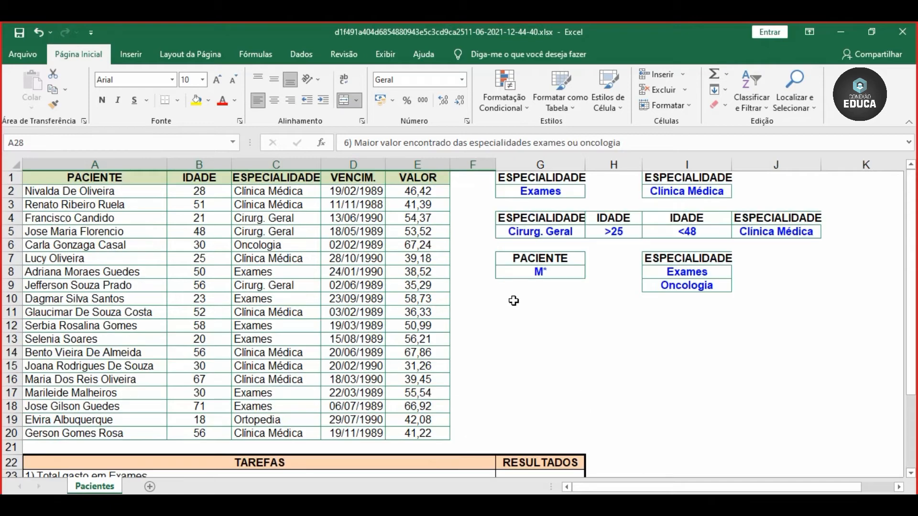
scroll(513, 301, "down", 2)
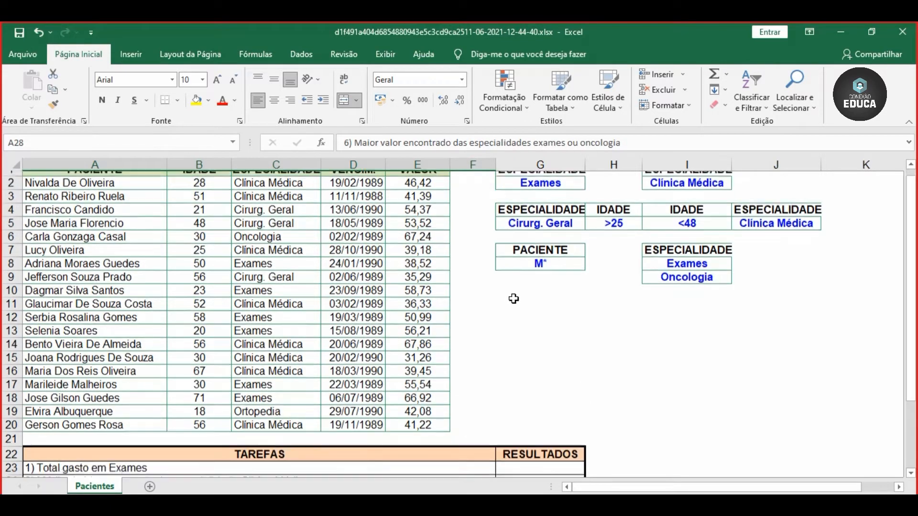
Step: Name the Exames criteria range G1:G2 for task 1 criterio_exames
left_click(110, 396)
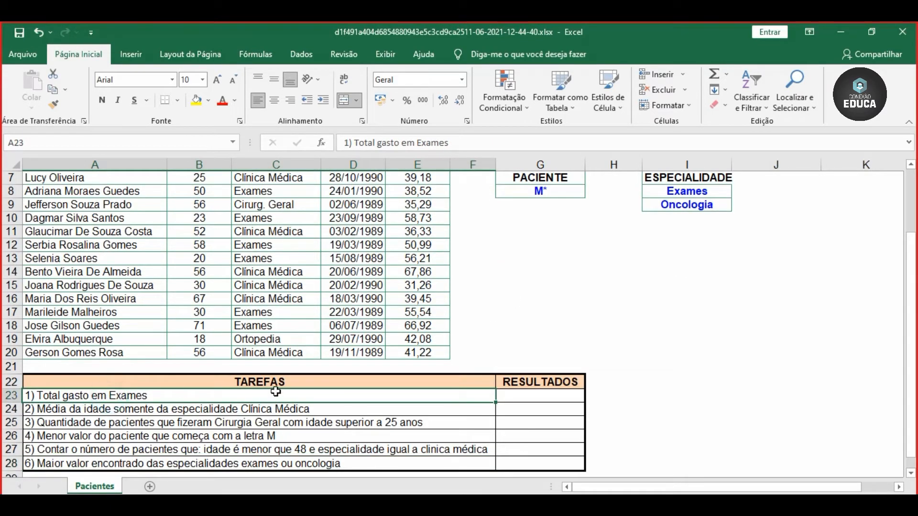
left_click(512, 401)
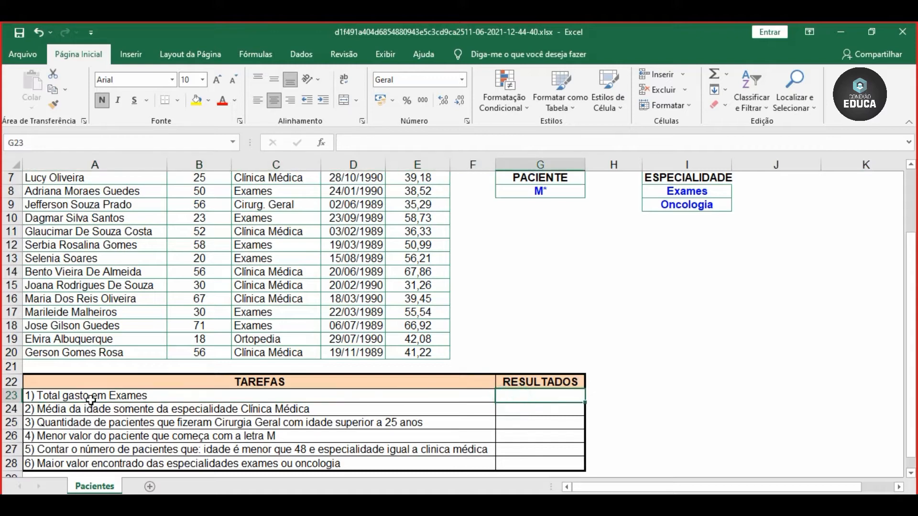
left_click(96, 395)
scroll(441, 314, "up", 2)
left_click_drag(528, 175, 533, 191)
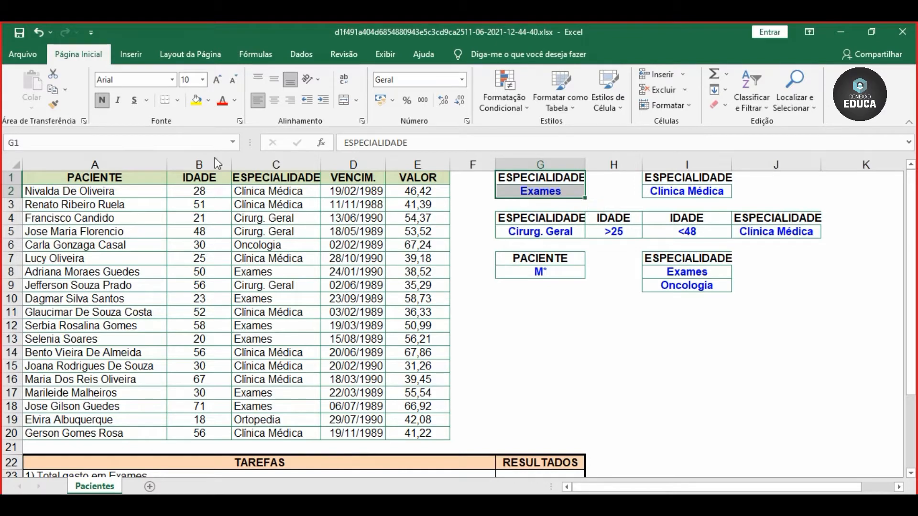
left_click(97, 144)
type("crir")
key("BackSpace")
type("terio")
type("_exames")
key("Return")
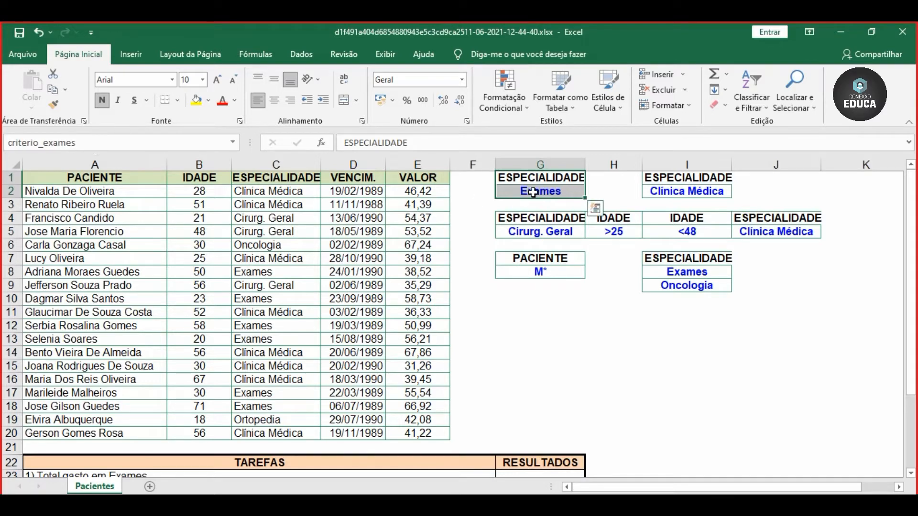
Step: Name the Clínica Médica criteria range I1:I2 for task 2 criterio_clinica_medica
scroll(529, 311, "down", 2)
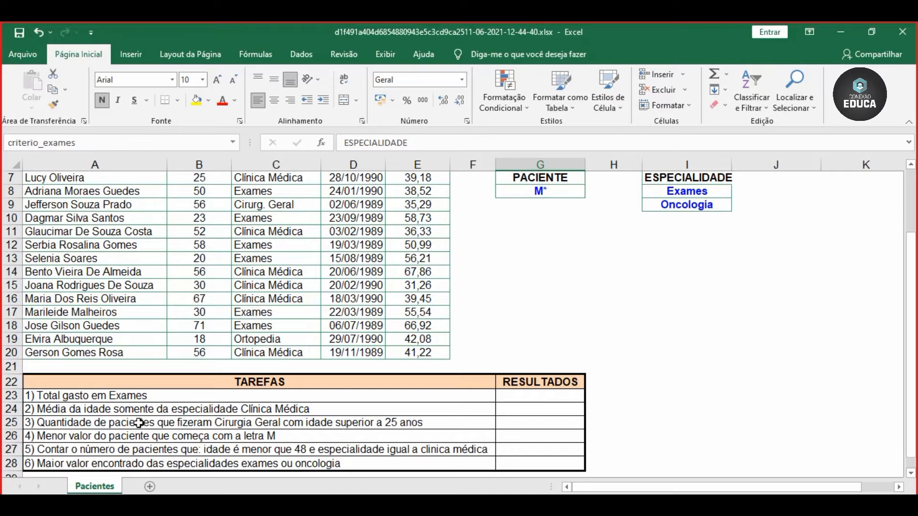
left_click(87, 410)
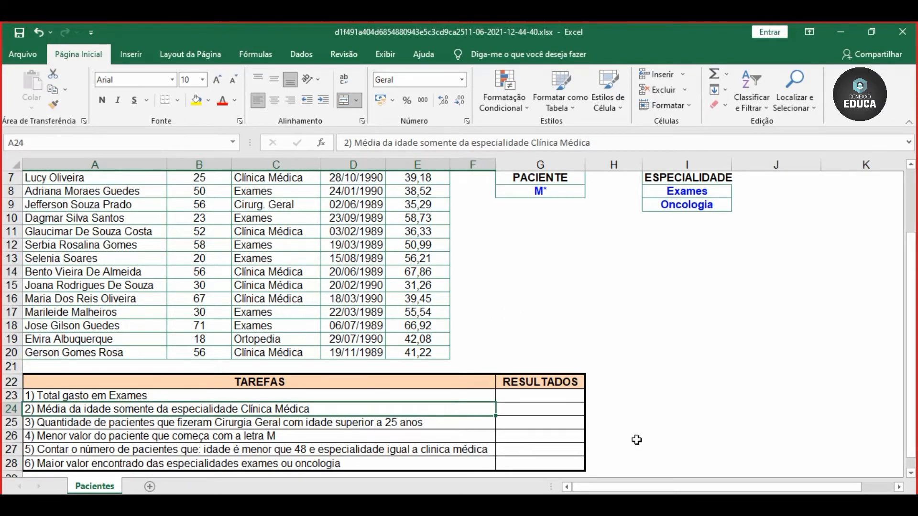
scroll(622, 436, "up", 2)
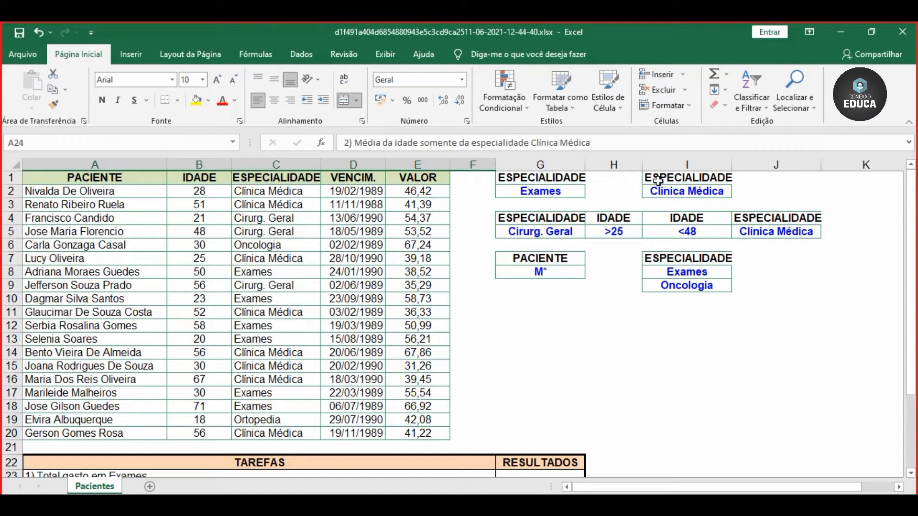
left_click_drag(654, 179, 670, 192)
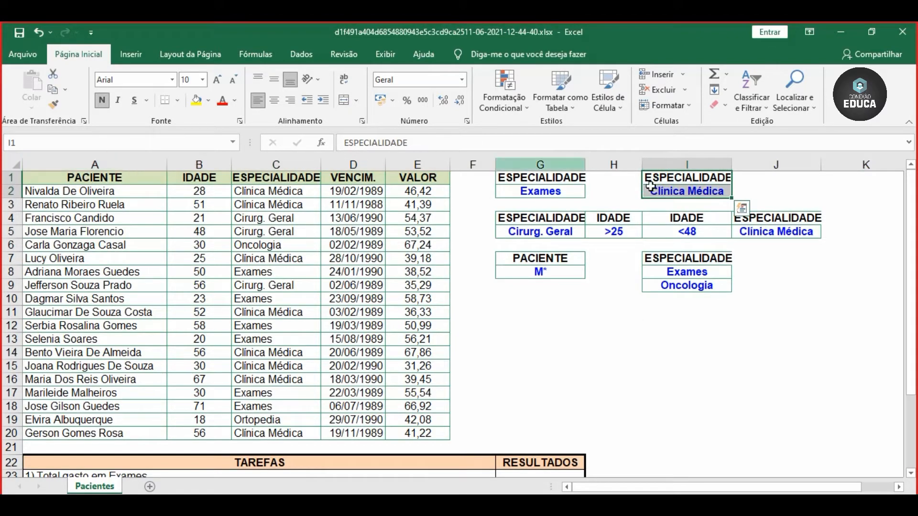
left_click(52, 144)
type("criterio_")
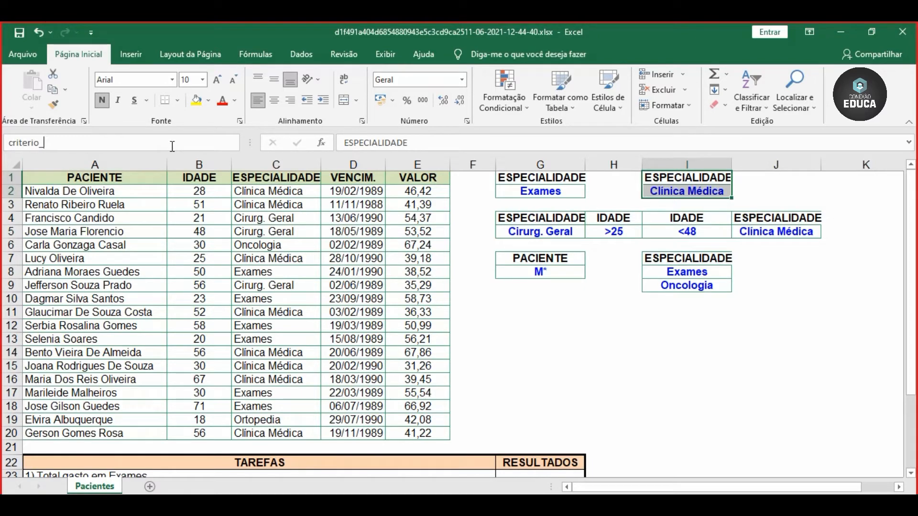
type("clinica_medica")
key("Return")
Step: Read task 3 in A25 and compare its wording with the specialty and age criteria in G4:H5
left_click(550, 180)
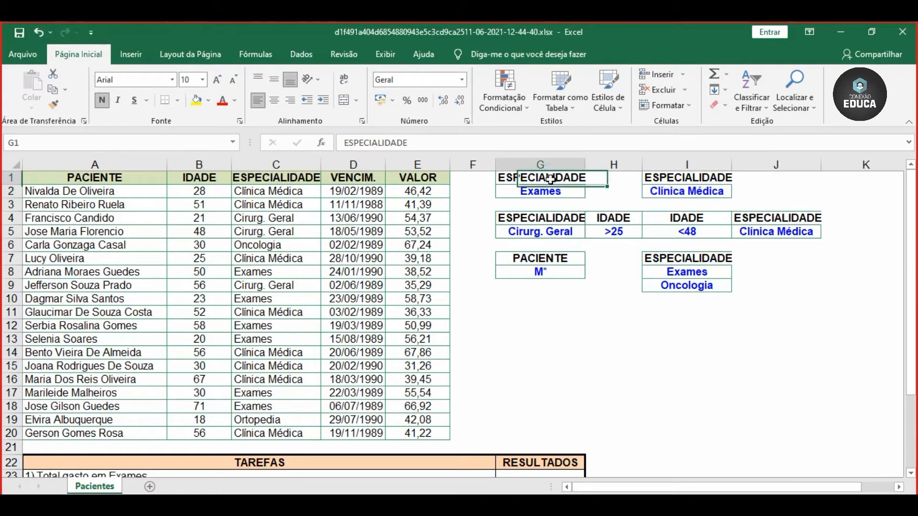
left_click(549, 190)
scroll(499, 322, "down", 1)
scroll(499, 322, "down", 3)
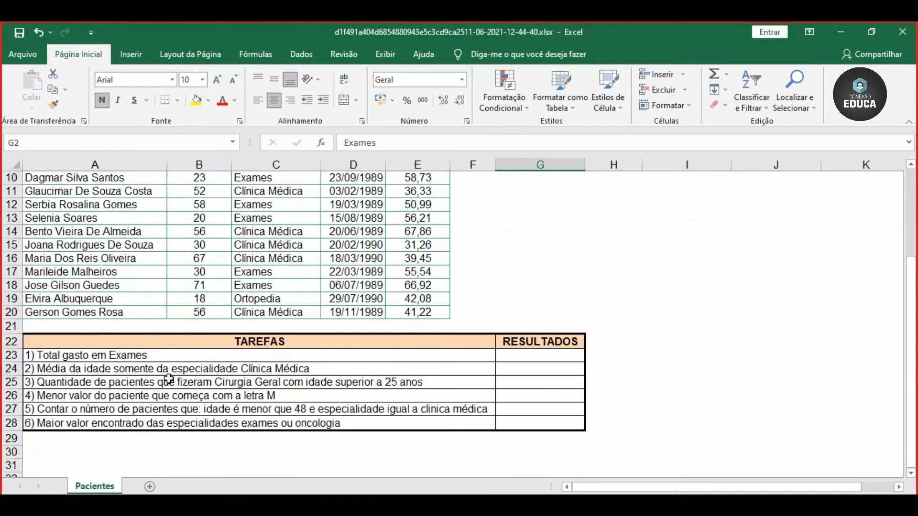
left_click(127, 383)
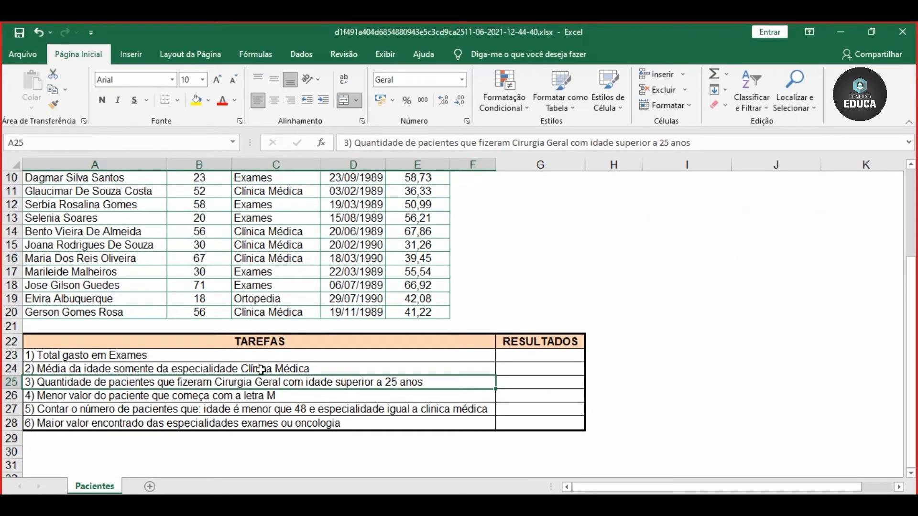
scroll(519, 368, "up", 3)
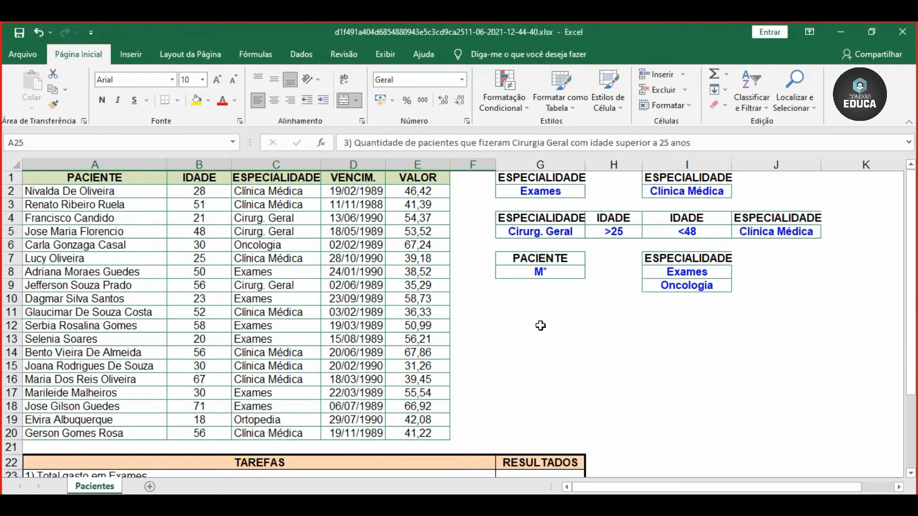
scroll(483, 345, "down", 1)
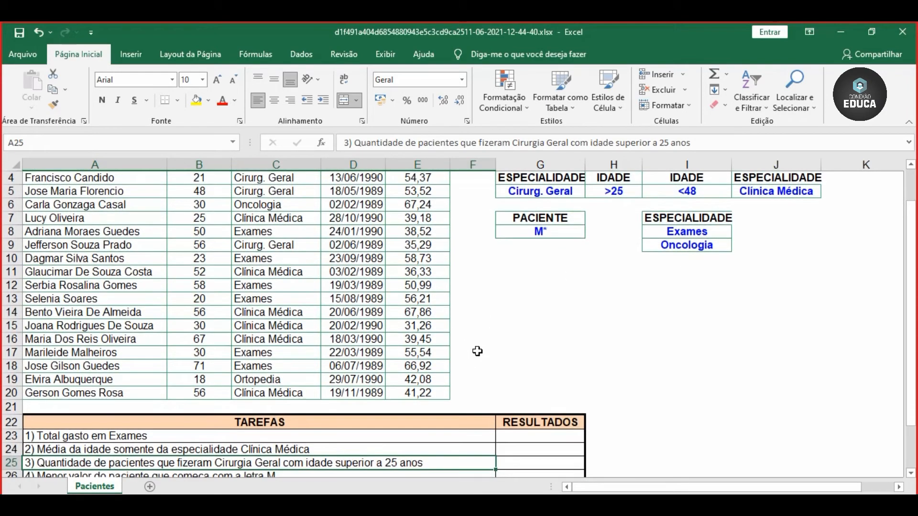
scroll(360, 443, "up", 1)
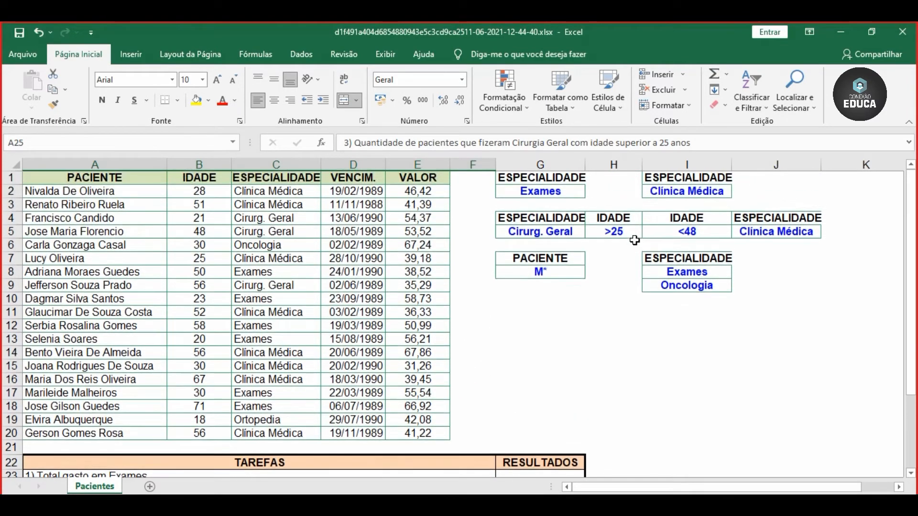
left_click_drag(554, 218, 606, 230)
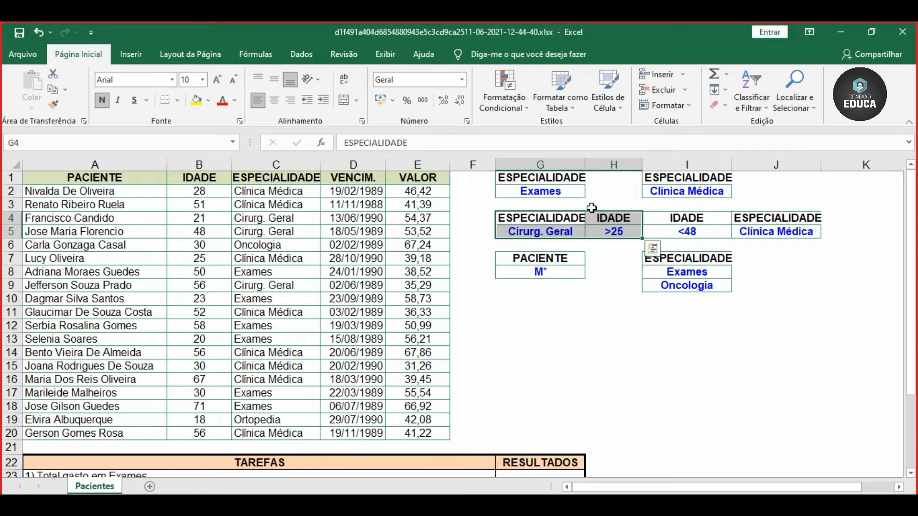
scroll(535, 258, "down", 2)
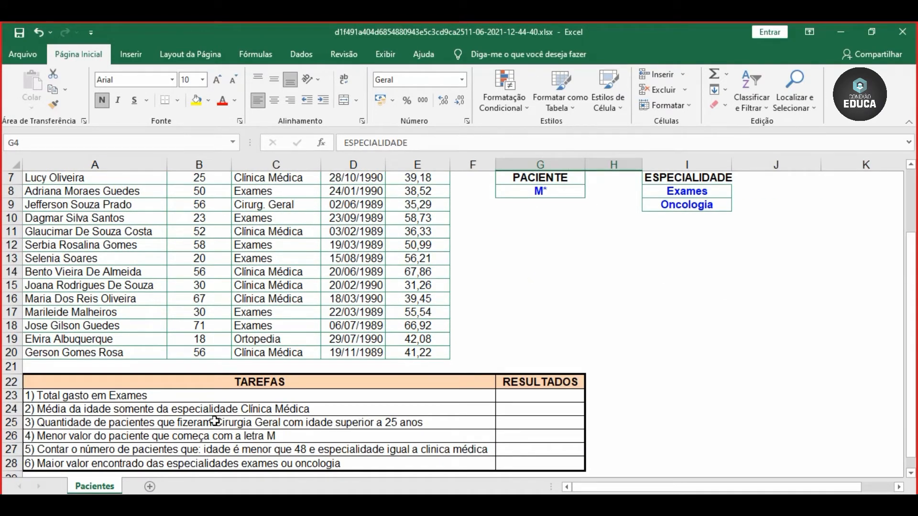
scroll(435, 426, "up", 2)
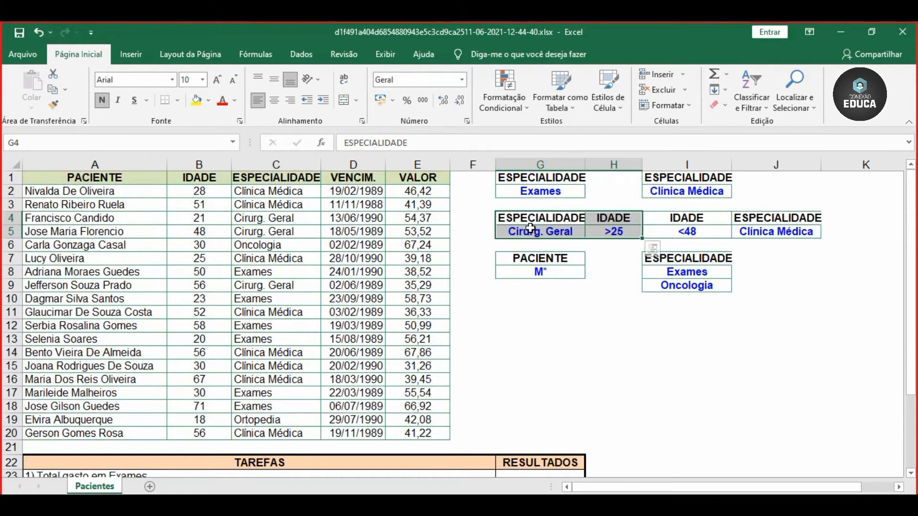
scroll(530, 228, "down", 2)
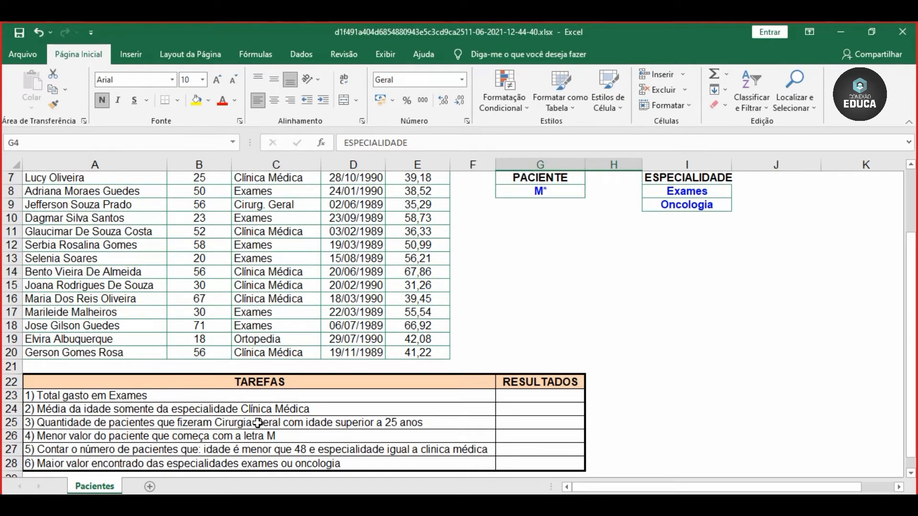
scroll(490, 372, "up", 2)
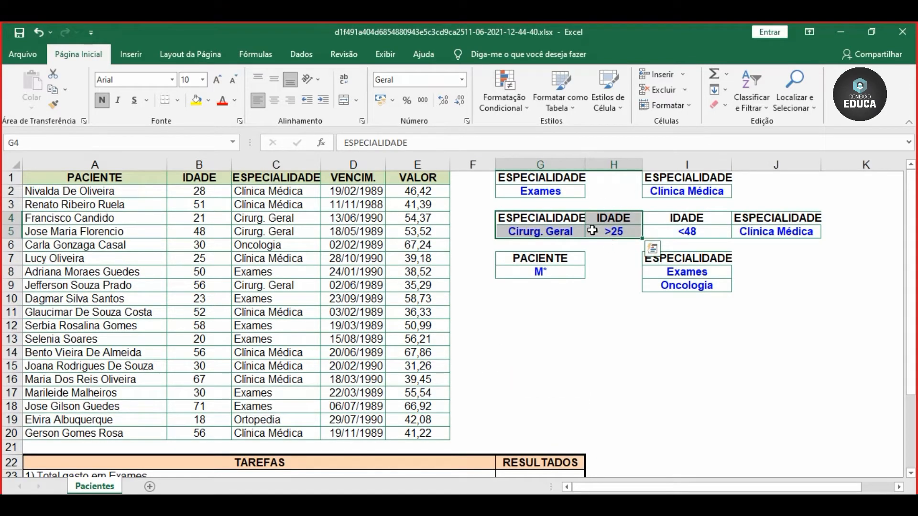
Step: Set the age criterion in H5, beside Cirurg. Geral, to >=25
left_click(593, 229)
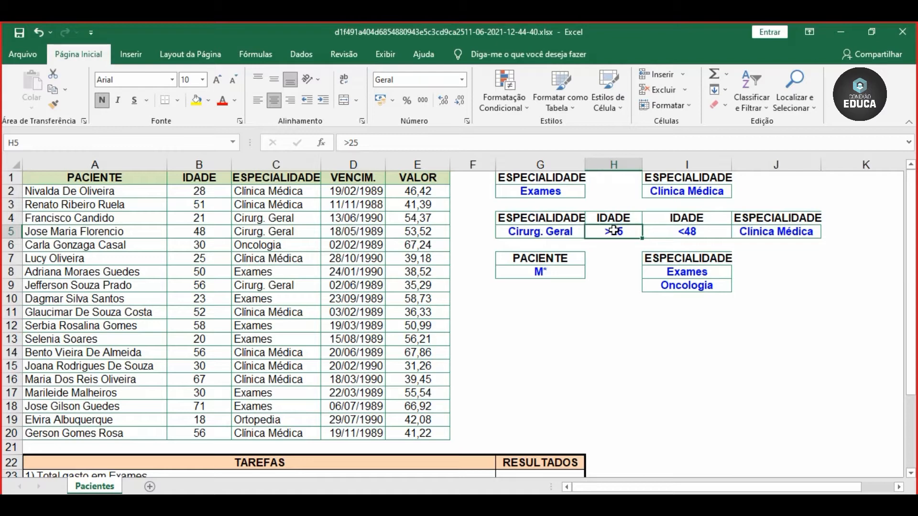
left_click(544, 232)
left_click(612, 231)
double_click(615, 231)
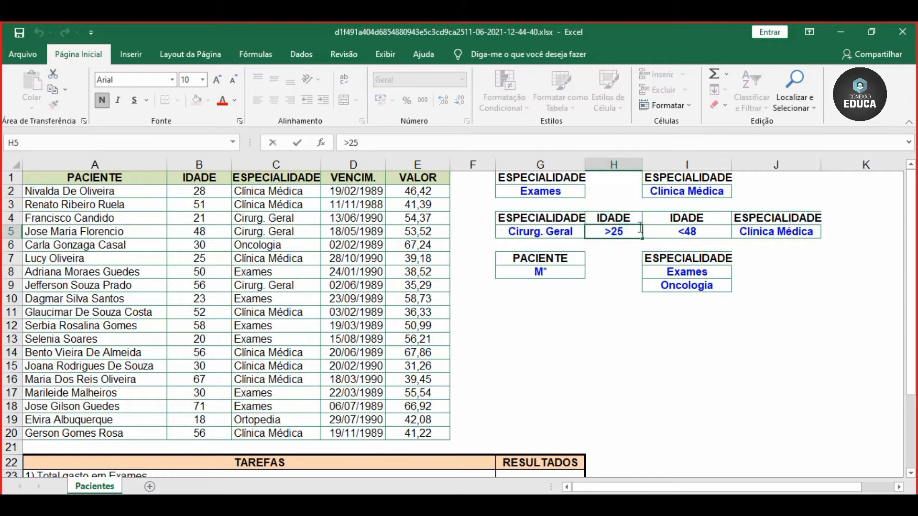
type("=")
key("Return")
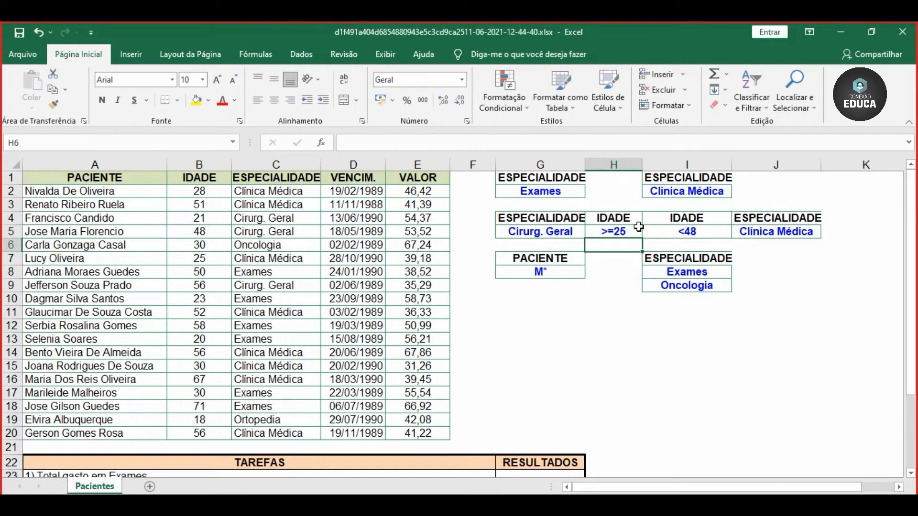
Step: Set the age criterion in H5 back to >25
double_click(614, 232)
key("BackSpace")
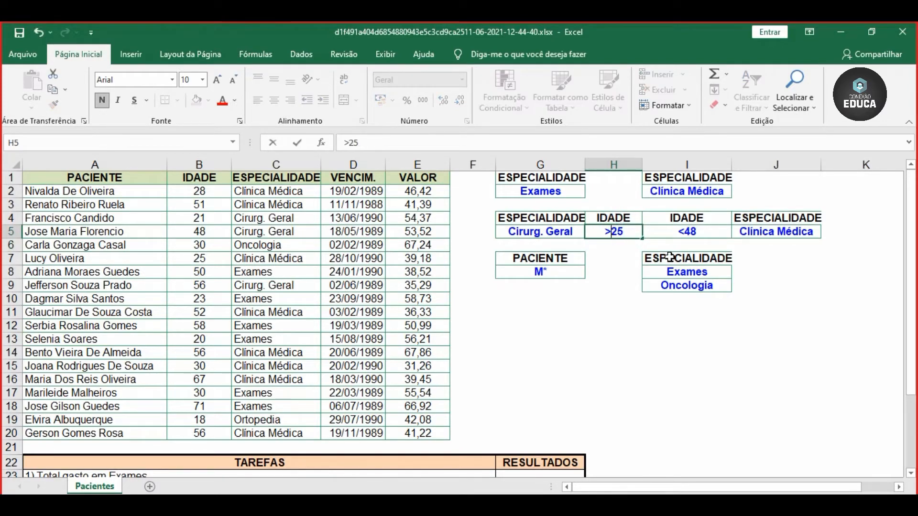
key("Return")
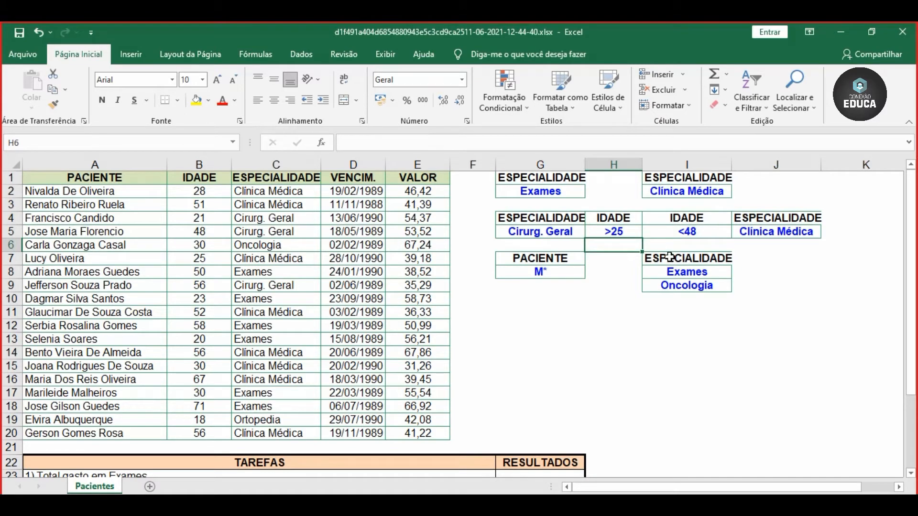
left_click(633, 232)
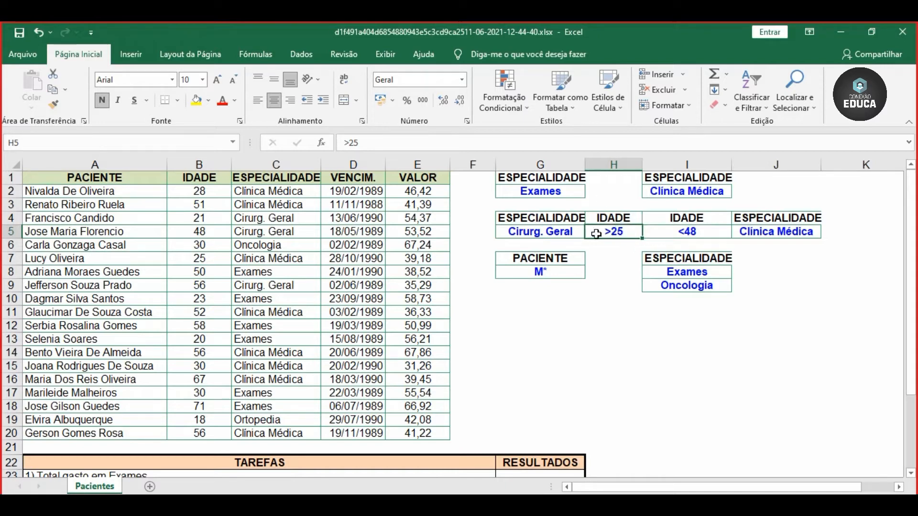
Step: Check task 3 against the specialty and age criteria, and name the range G4:H5 criterio_especialidade_idade
scroll(523, 311, "down", 2)
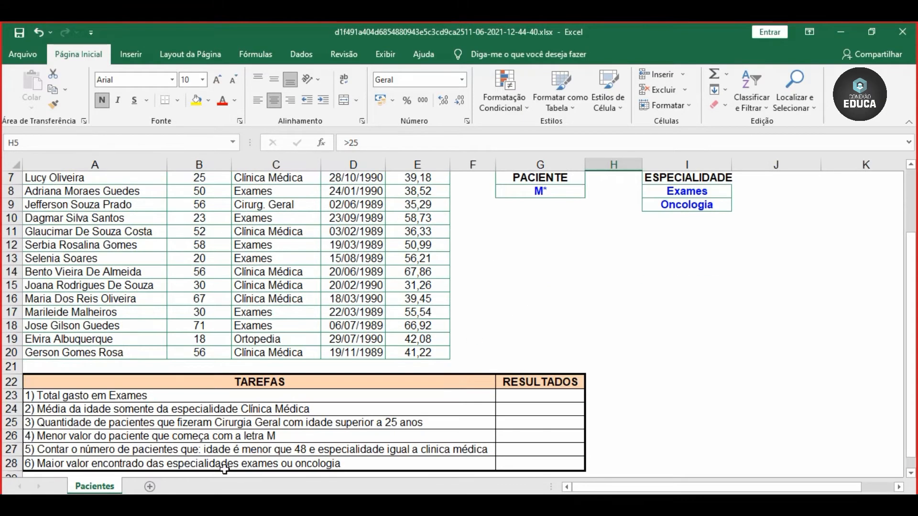
left_click(246, 424)
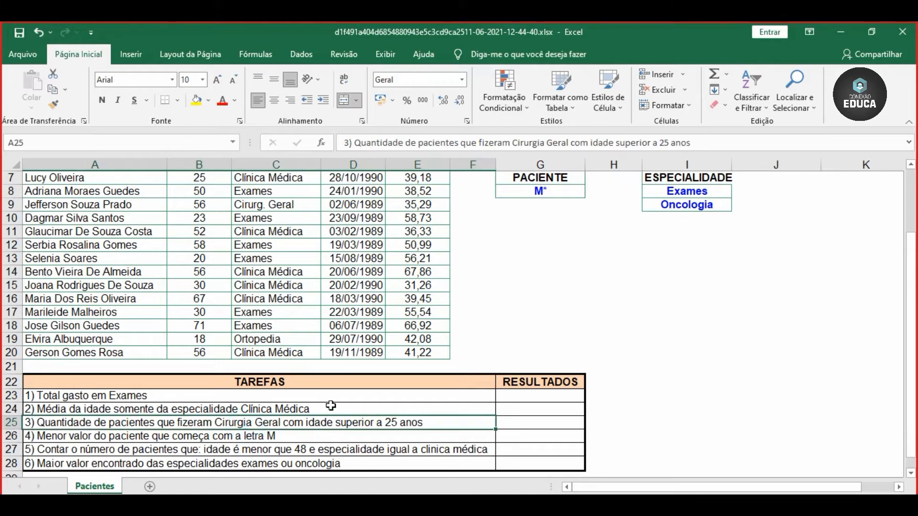
scroll(332, 423, "up", 2)
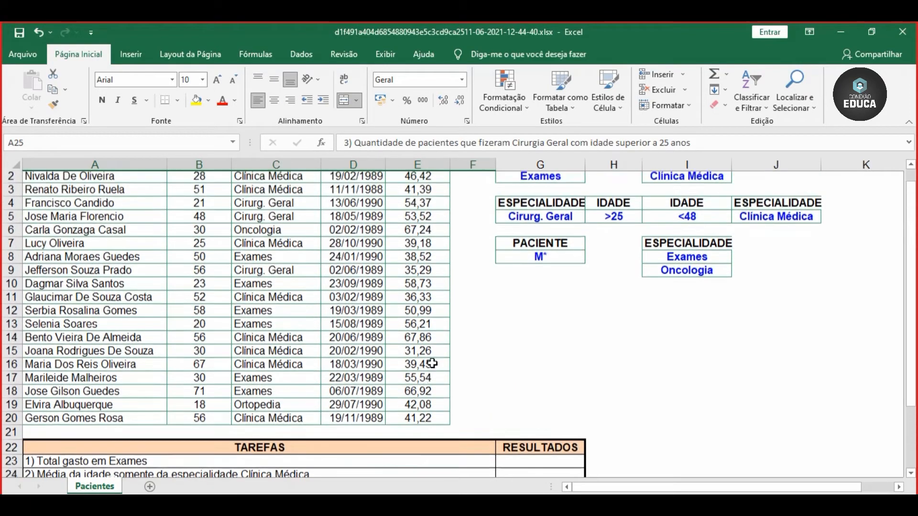
left_click_drag(560, 218, 609, 233)
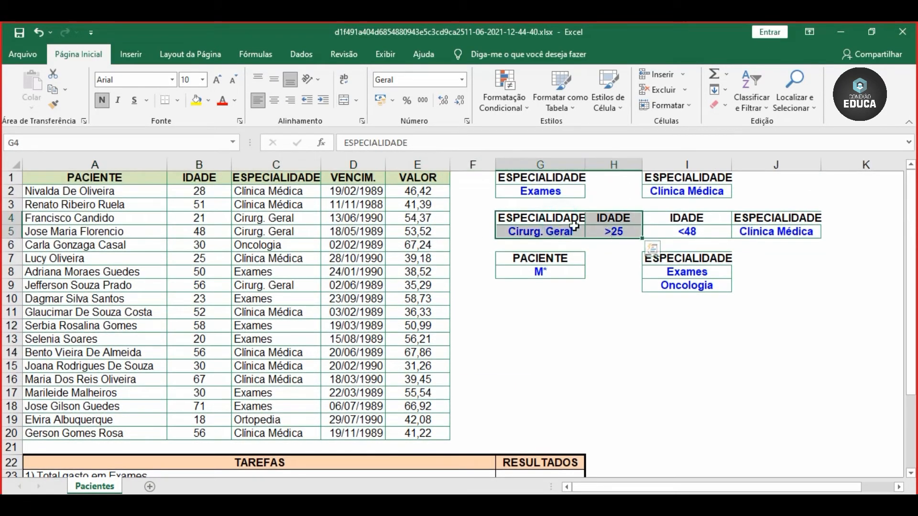
scroll(426, 315, "down", 3)
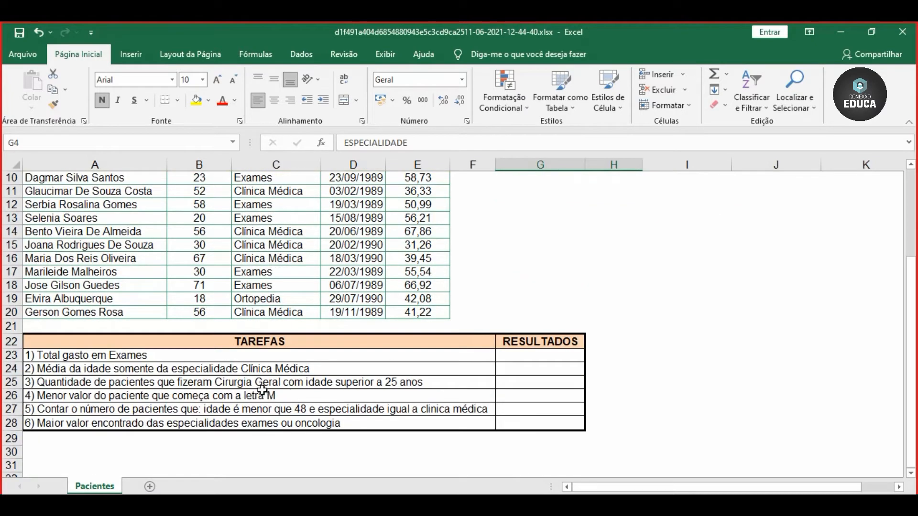
scroll(264, 393, "up", 3)
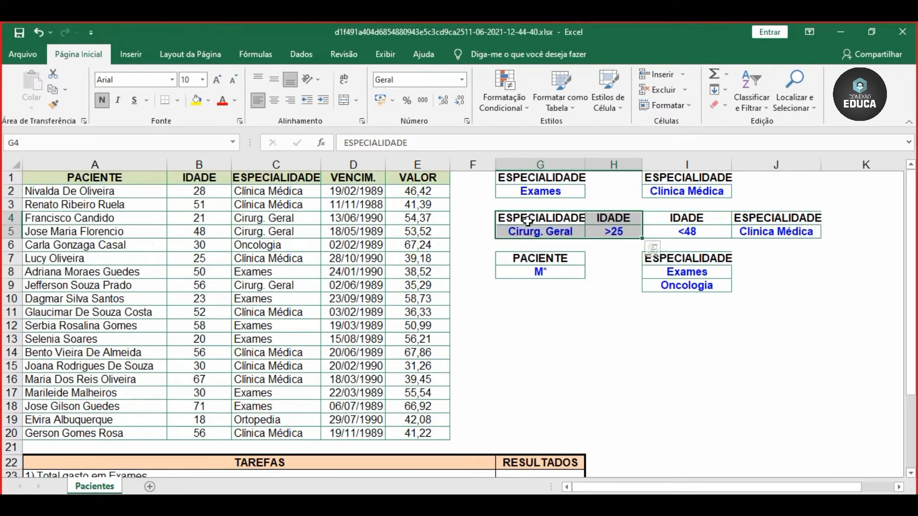
scroll(482, 309, "down", 2)
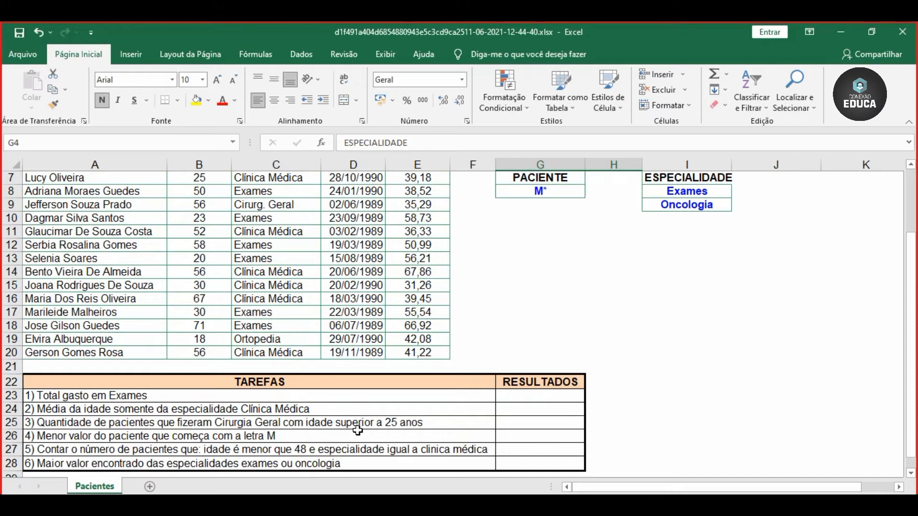
scroll(351, 433, "up", 1)
scroll(596, 229, "up", 1)
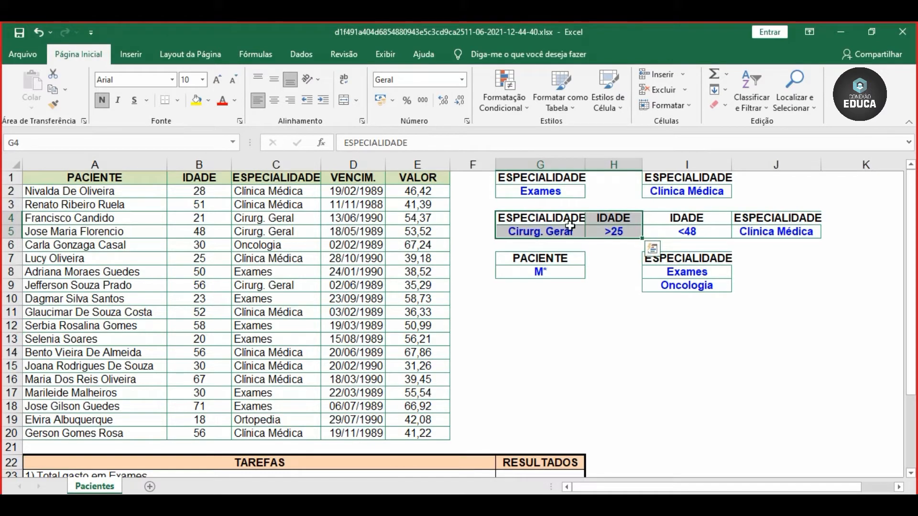
left_click(33, 143)
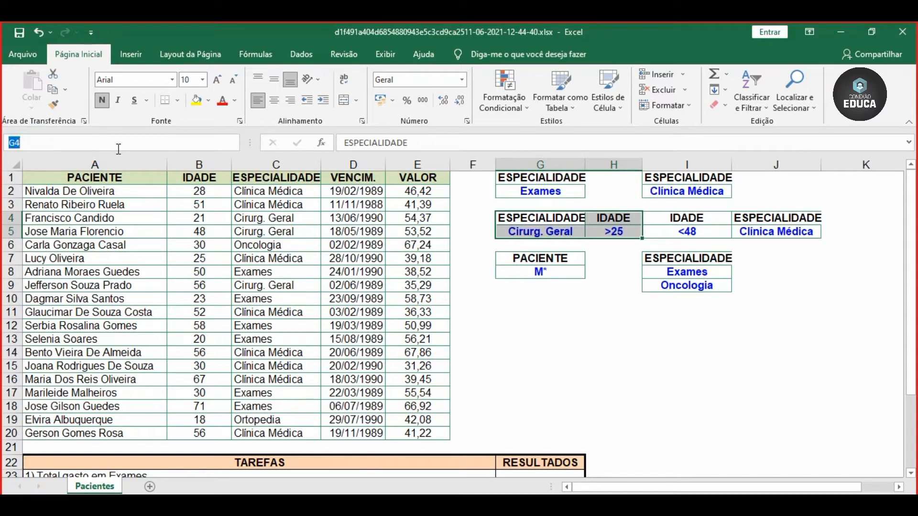
type("criterio_")
type("ci")
type("rugd")
key("BackSpace")
key("BackSpace")
key("BackSpace")
key("BackSpace")
key("BackSpace")
key("BackSpace")
type("especialidade_")
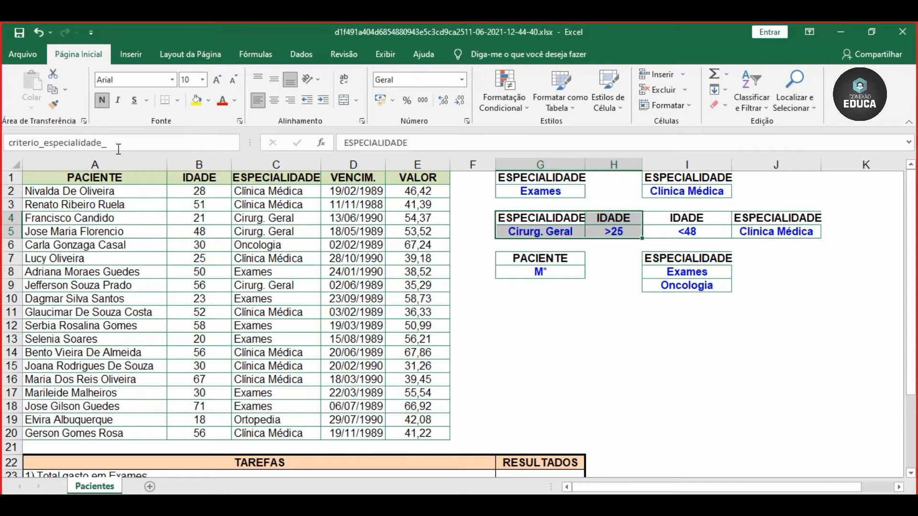
type("idade")
key("Return")
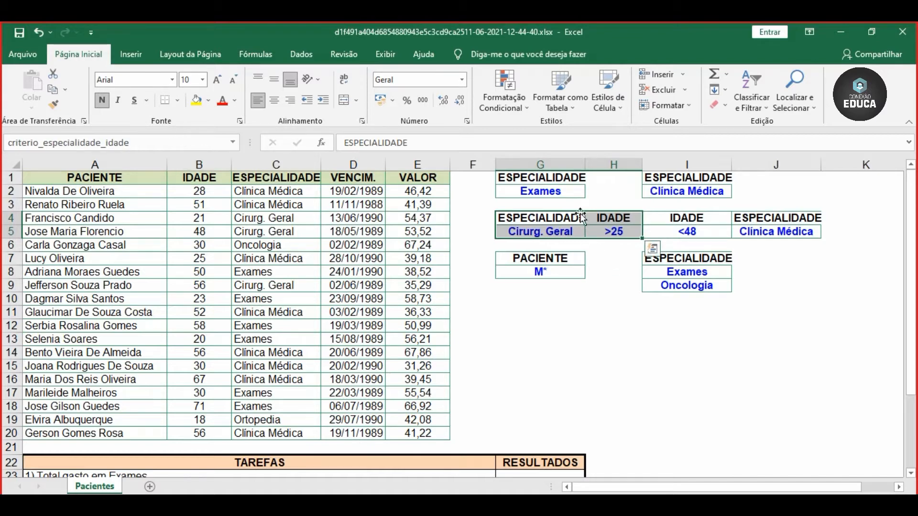
Step: Read task 4 in A26 and compare its wording with the PACIENTE criterion M* in G7:G8
scroll(578, 221, "down", 2)
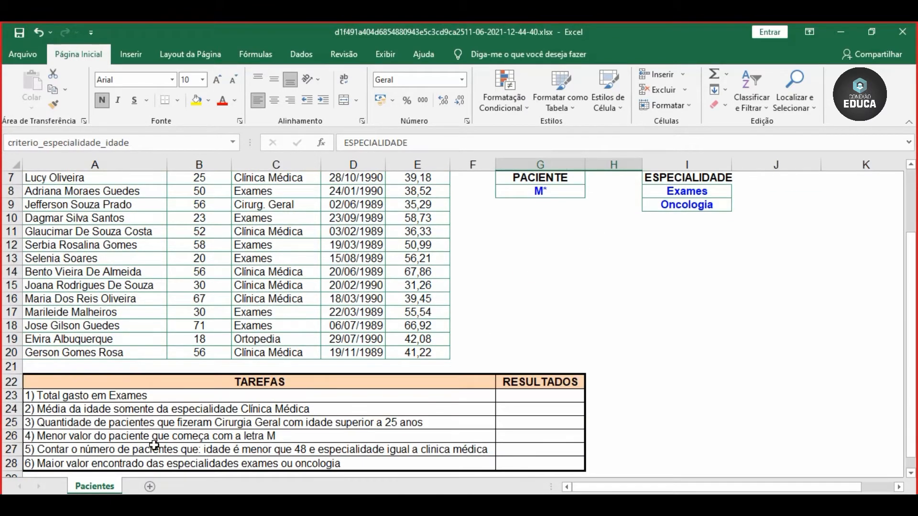
left_click(80, 436)
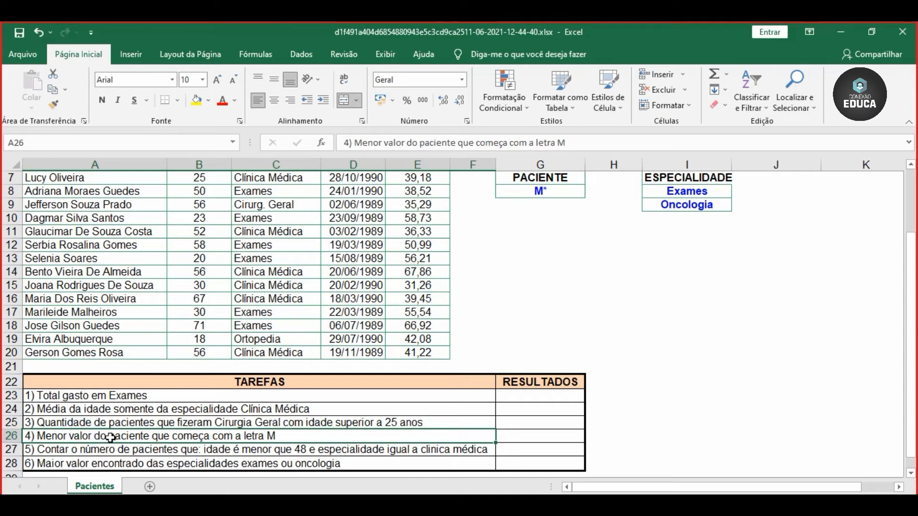
scroll(345, 433, "up", 2)
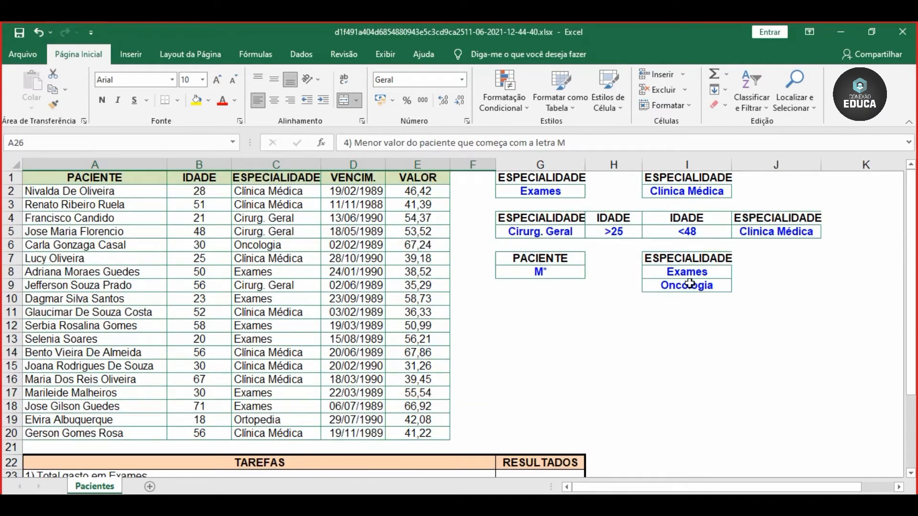
left_click(551, 260)
left_click_drag(551, 260, 517, 272)
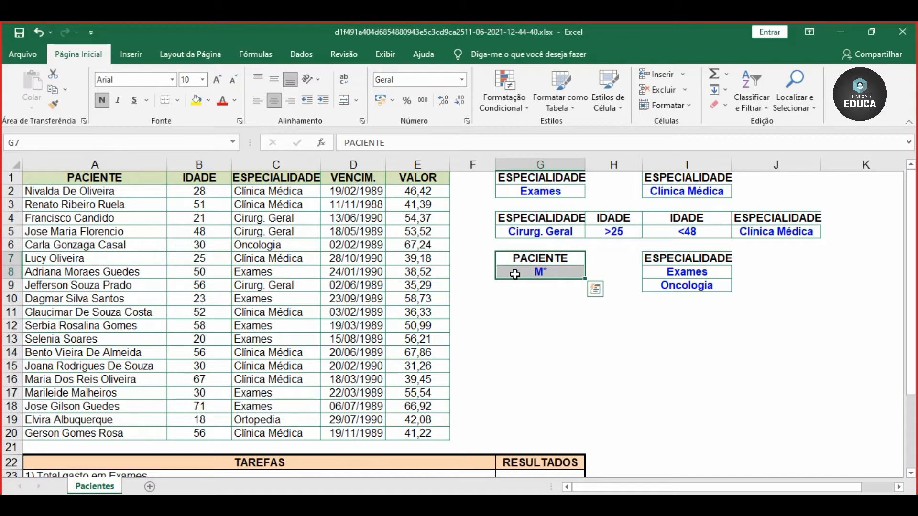
left_click(515, 274)
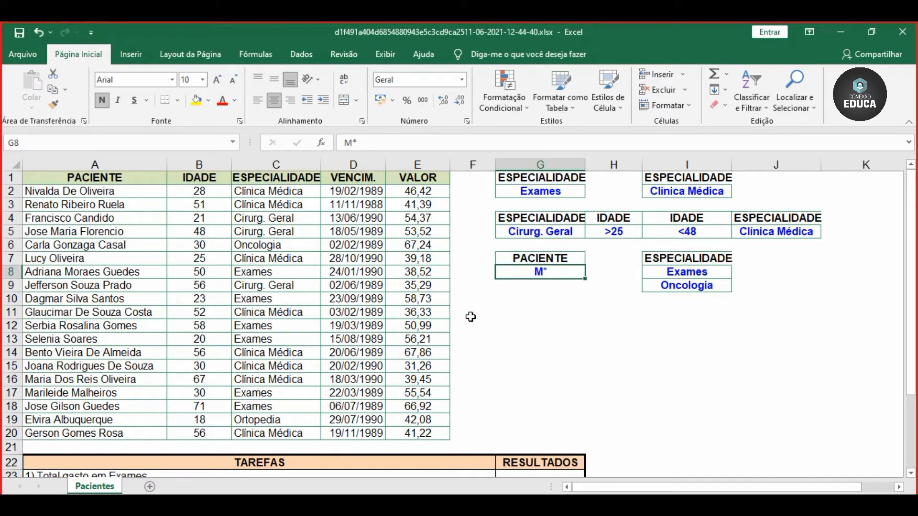
scroll(535, 291, "down", 1)
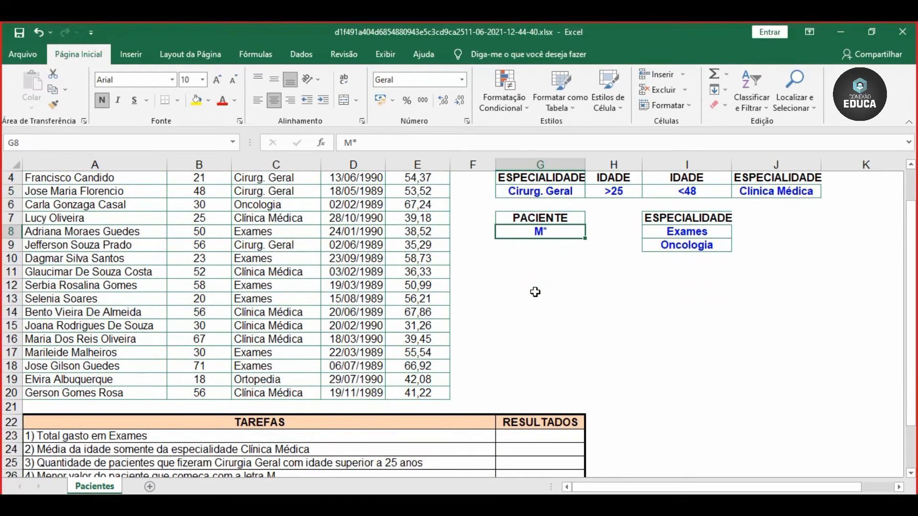
scroll(535, 292, "down", 1)
left_click(265, 436)
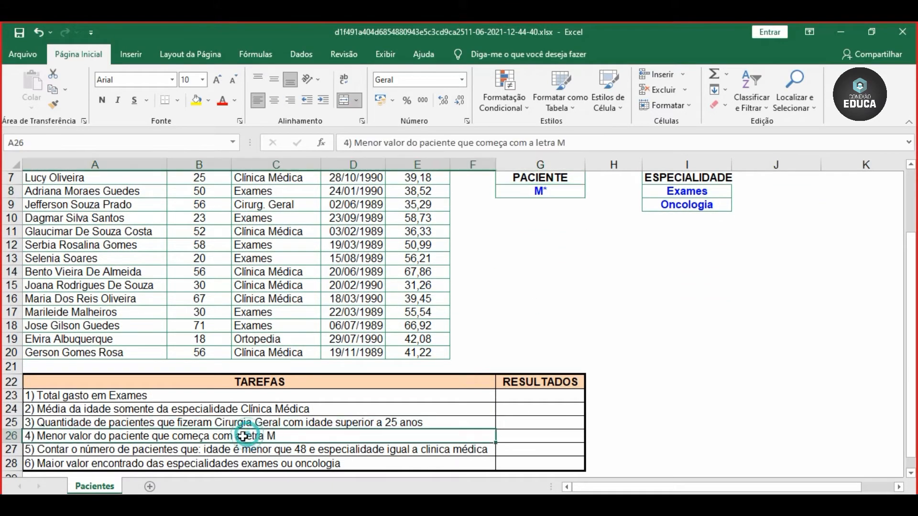
scroll(502, 338, "up", 2)
left_click(539, 271)
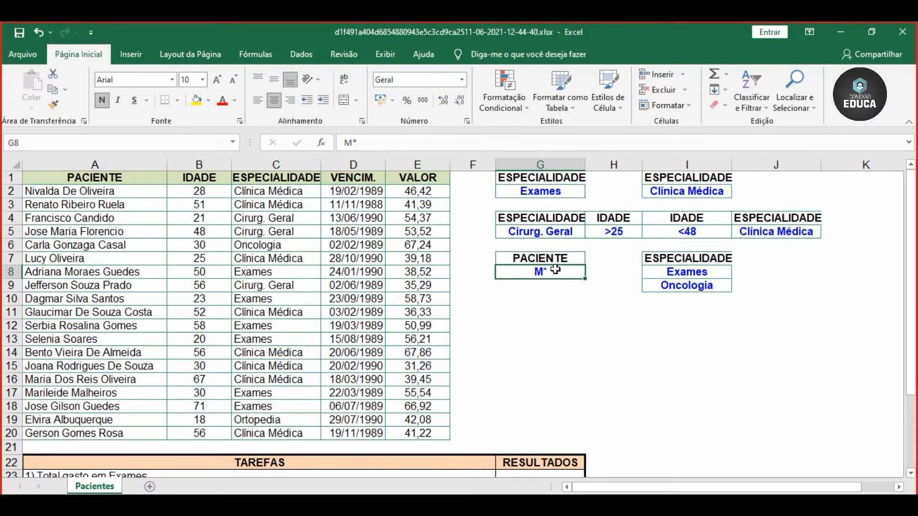
left_click(535, 254)
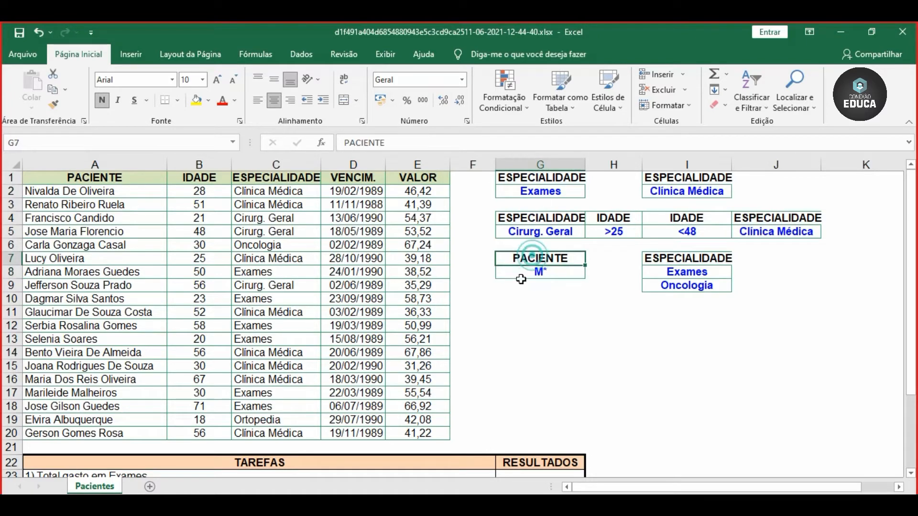
left_click(518, 276)
key("shift+Up")
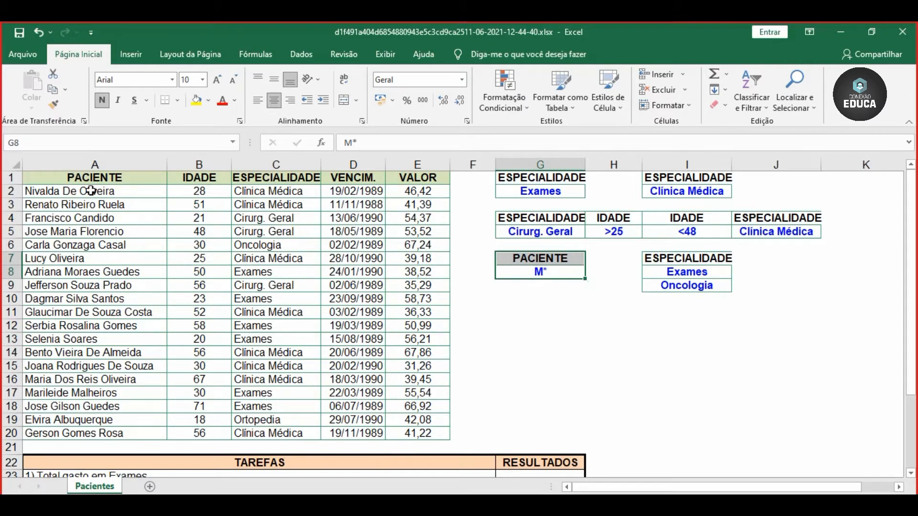
Step: Try a surname followed by an asterisk as the patient criterion in G8, and clear the entry
left_click(502, 273)
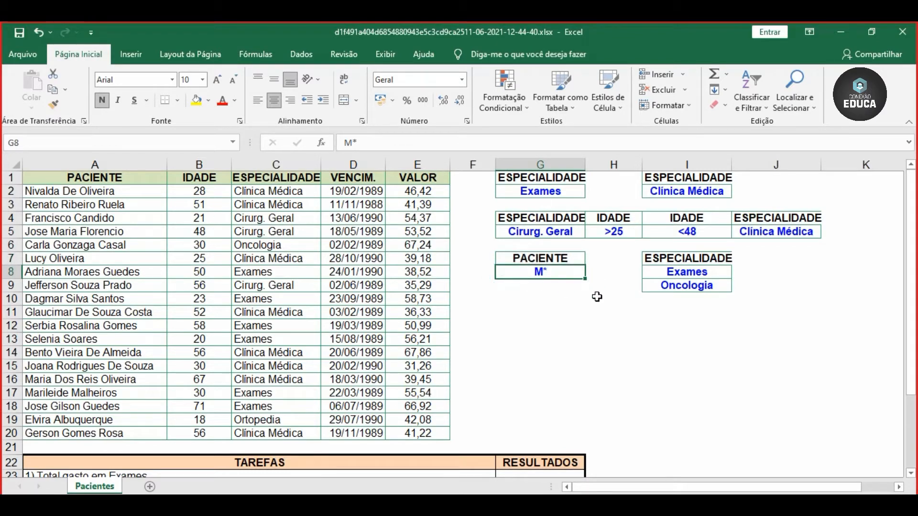
type("Oli")
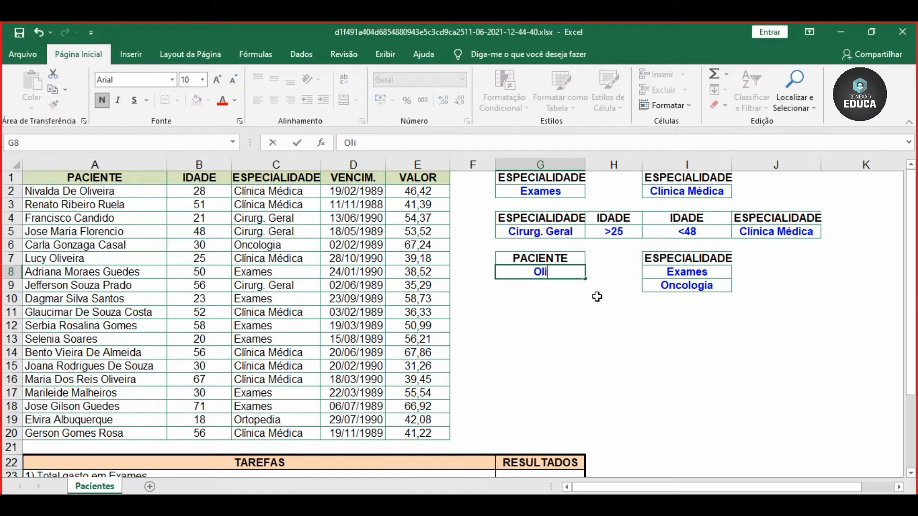
type("verira*")
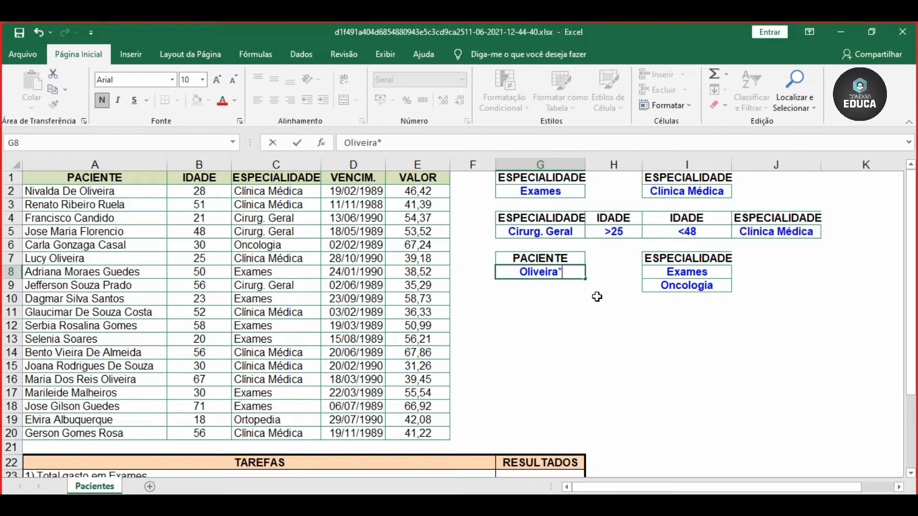
key("BackSpace")
key("BackSpace")
key("BackSpace")
key("BackSpace")
key("BackSpace")
key("BackSpace")
key("BackSpace")
key("BackSpace")
key("BackSpace")
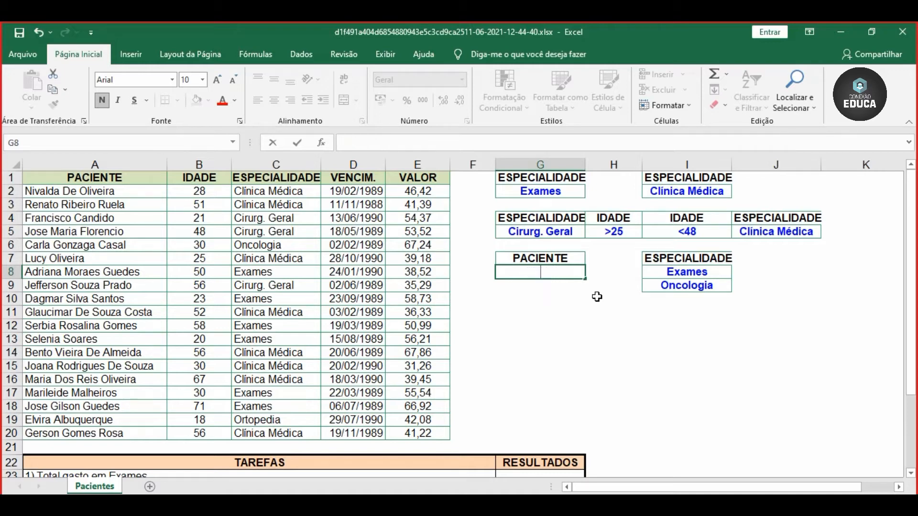
Step: Try a first name preceded by an asterisk as the patient criterion in G8, and clear the entry
type("*")
type("M")
key("BackSpace")
type("Maria")
key("BackSpace")
key("BackSpace")
key("BackSpace")
key("BackSpace")
key("BackSpace")
key("BackSpace")
Step: Try *m* and a surname enclosed in asterisks as the G8 criterion, and undo the cell change to restore M*
type("*m*")
key("BackSpace")
key("BackSpace")
type("Silva*")
key("BackSpace")
key("BackSpace")
key("BackSpace")
key("BackSpace")
key("BackSpace")
key("BackSpace")
key("BackSpace")
key("Return")
key("ctrl+z")
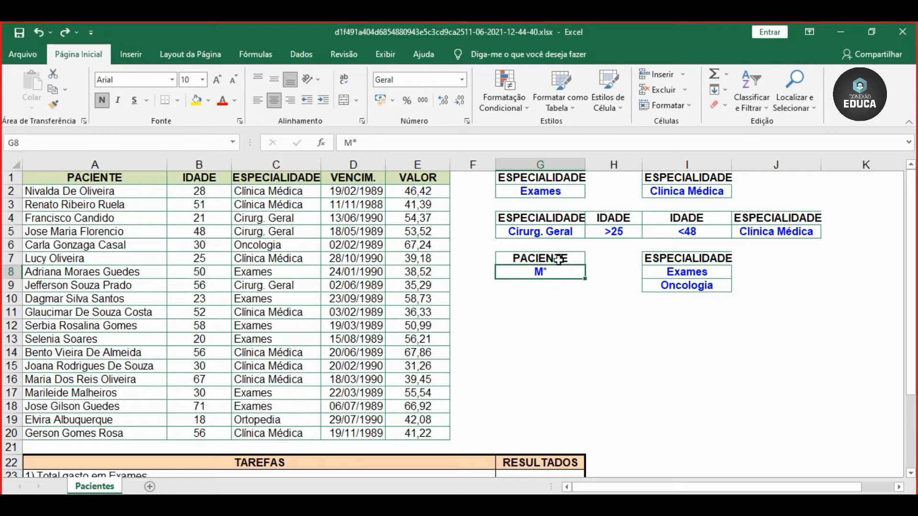
Step: Name the PACIENTE criteria range G7:G8 for task 4 criterio_busca_texto
left_click_drag(557, 259, 555, 268)
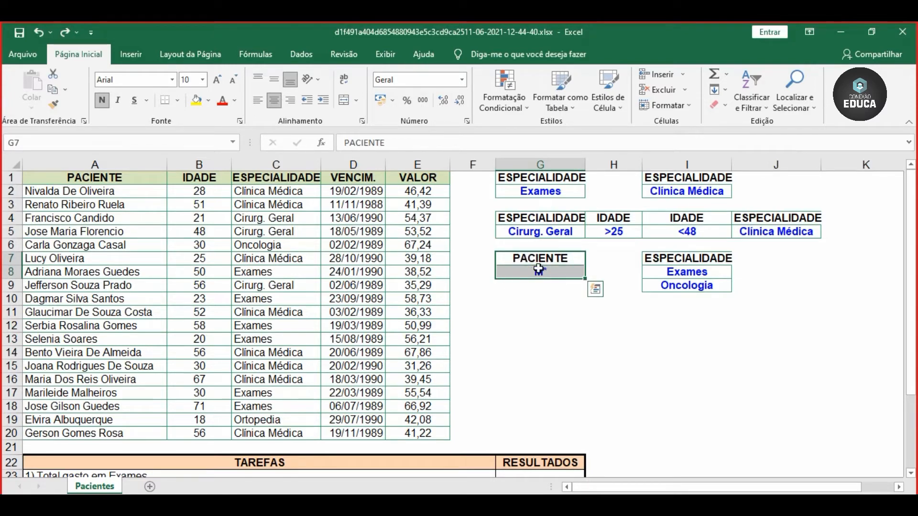
left_click(52, 143)
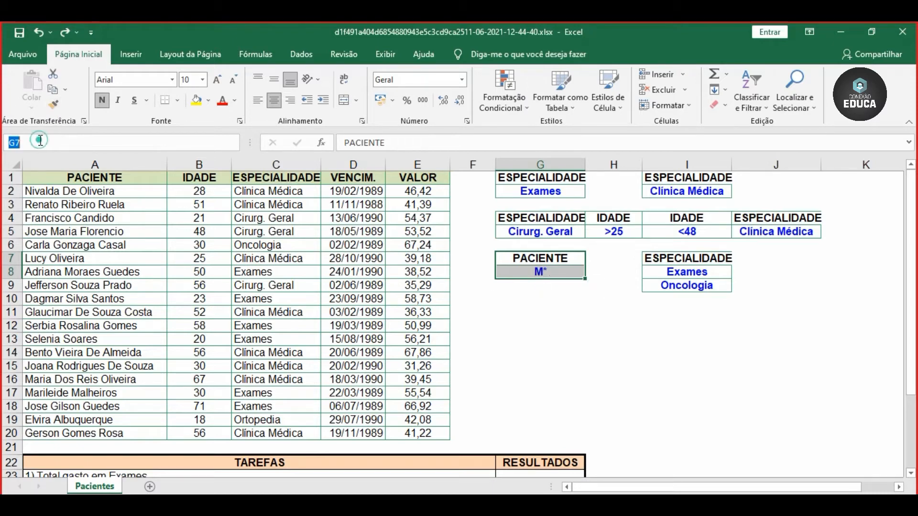
type("criterio_")
type("busca_texto")
key("Return")
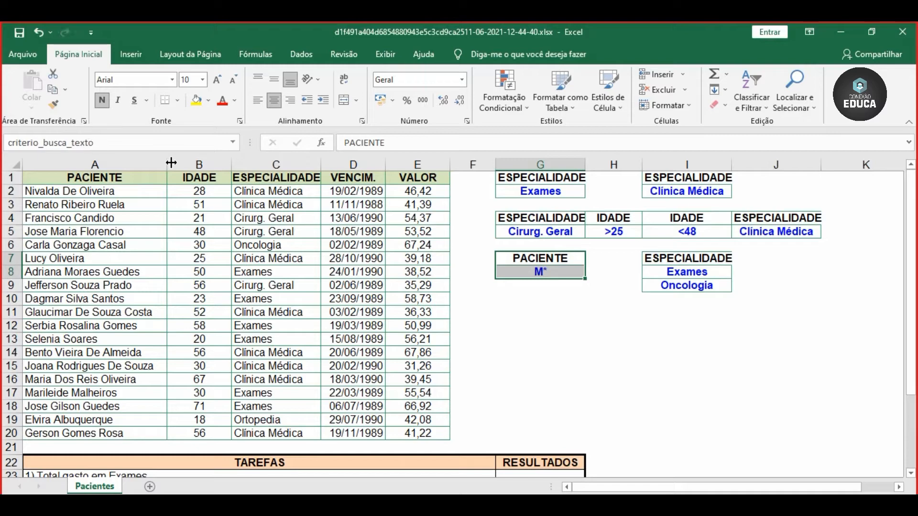
Step: Name the IDADE and ESPECIALIDADE criteria range I4:J5 for task 5 criterio_especiliadade_clinicamedica
scroll(540, 260, "down", 2)
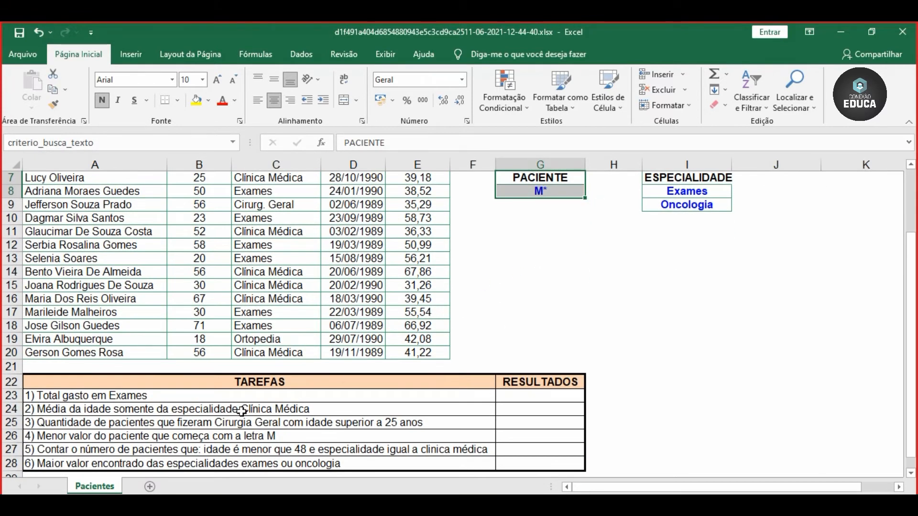
left_click(143, 450)
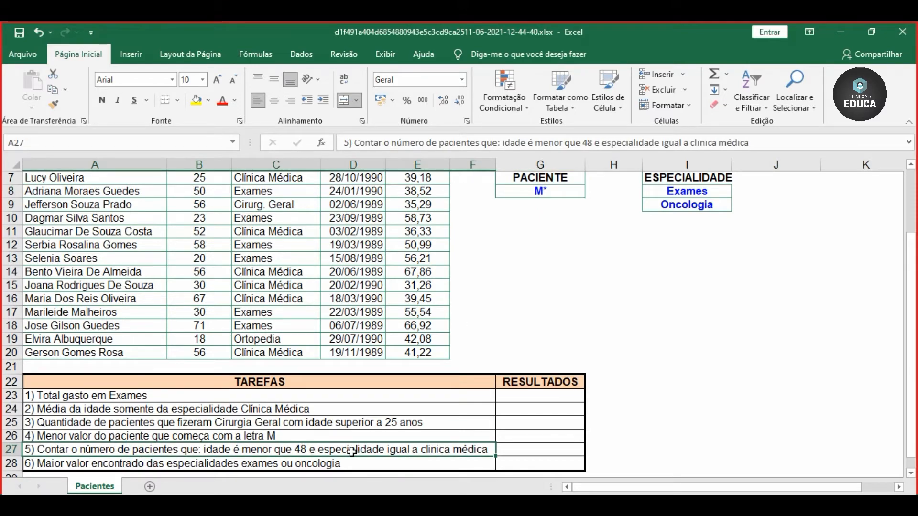
scroll(352, 451, "up", 2)
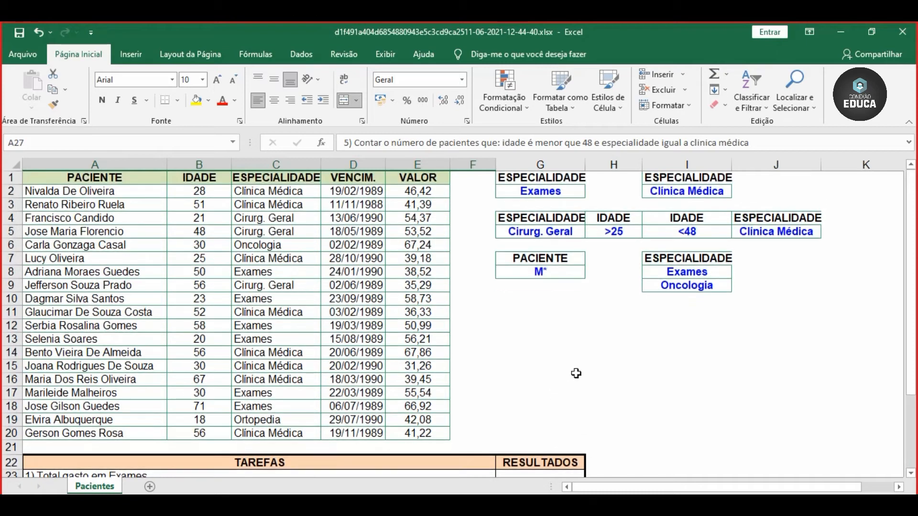
left_click_drag(701, 219, 762, 227)
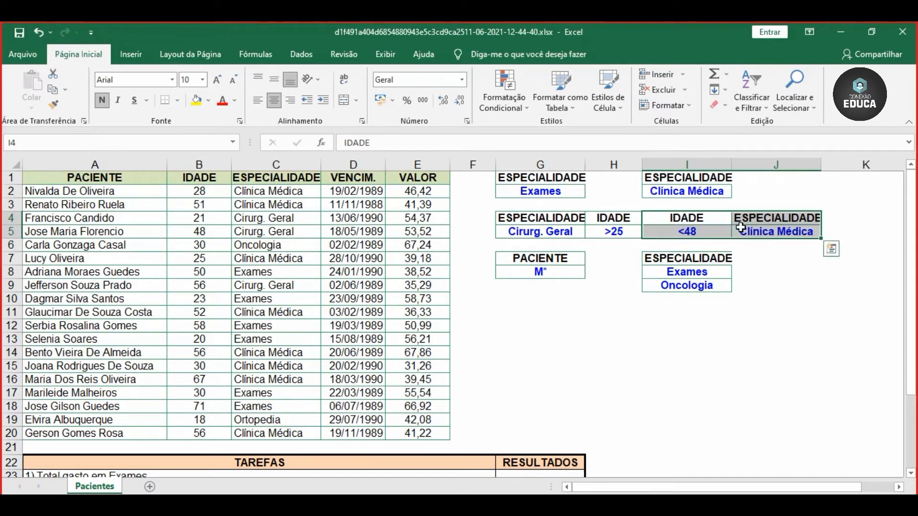
left_click(44, 143)
type("crit")
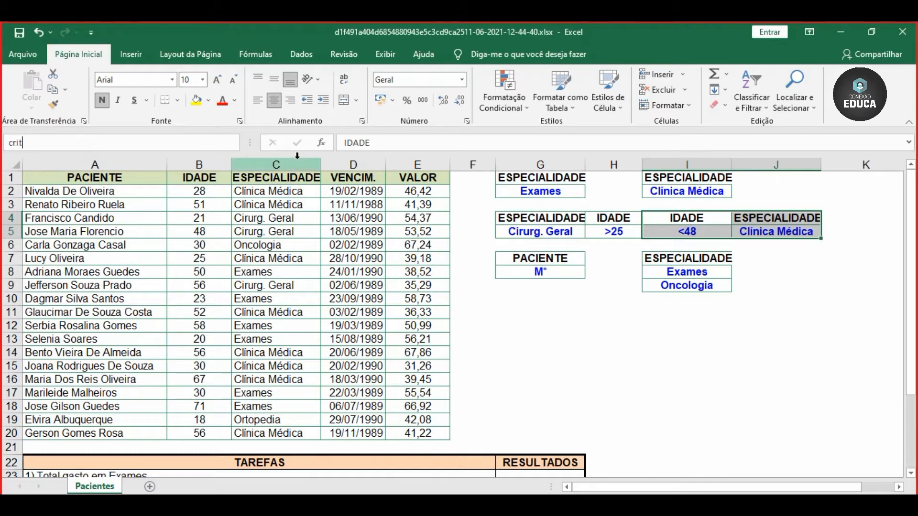
type("erio_especiliadade_")
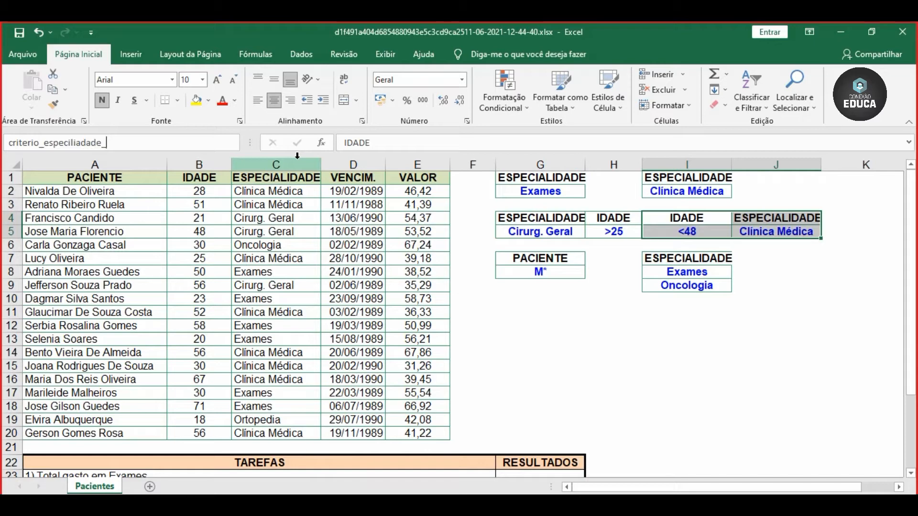
type("clinicamedica")
key("Return")
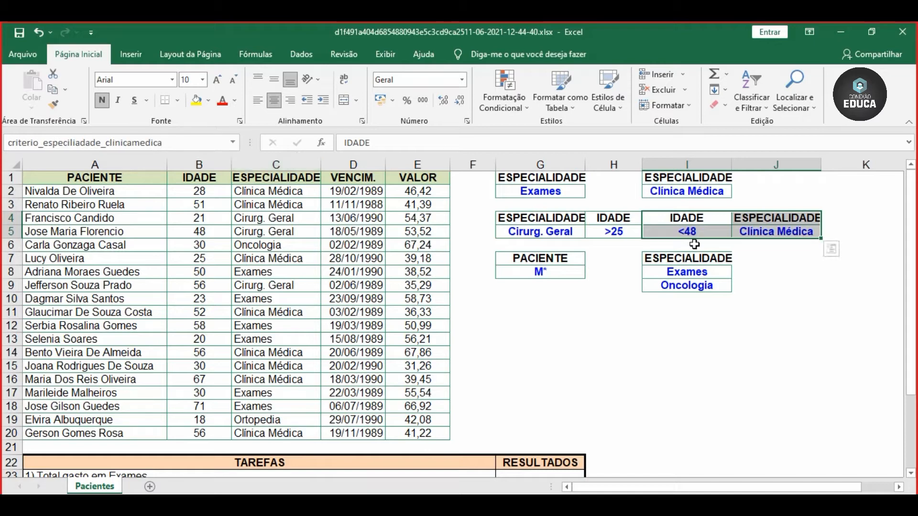
Step: Name the ESPECIALIDADE criteria range I7:I9 for task 6 criterio_ou_especialidades
scroll(562, 316, "down", 3)
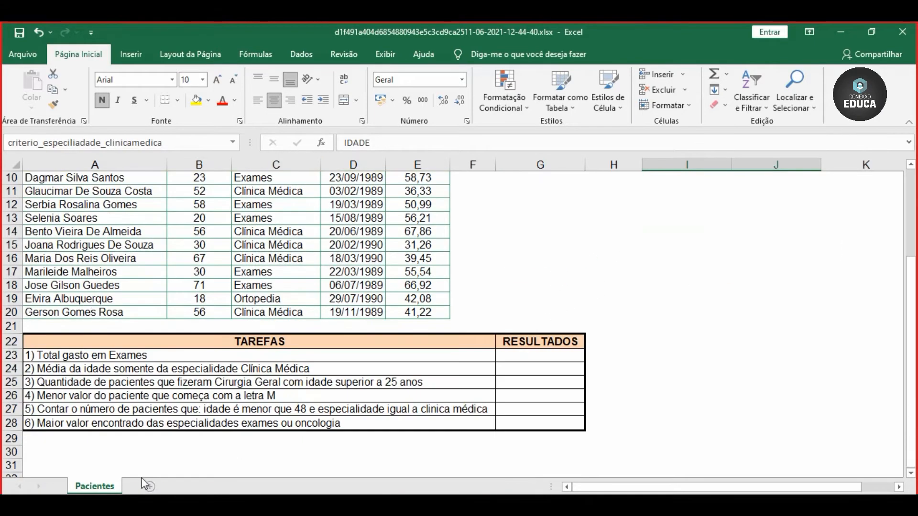
left_click(96, 423)
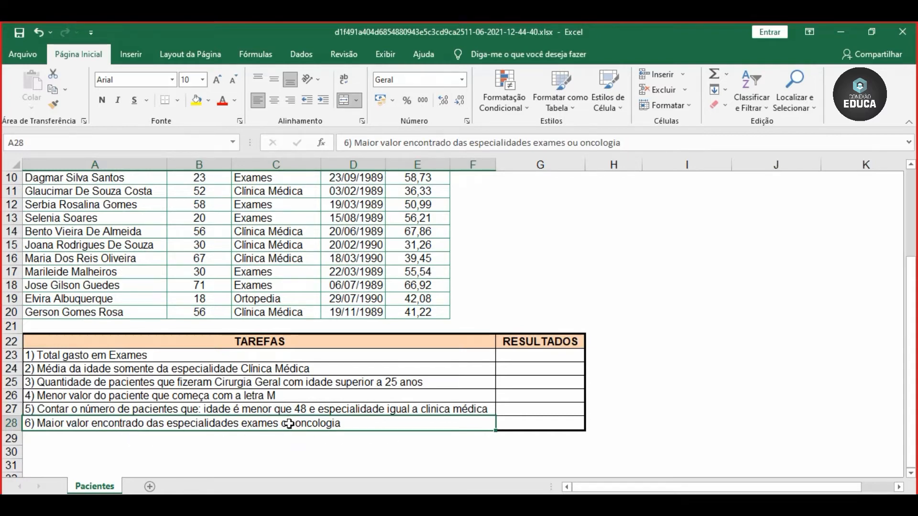
scroll(291, 433, "up", 3)
left_click_drag(668, 258, 654, 283)
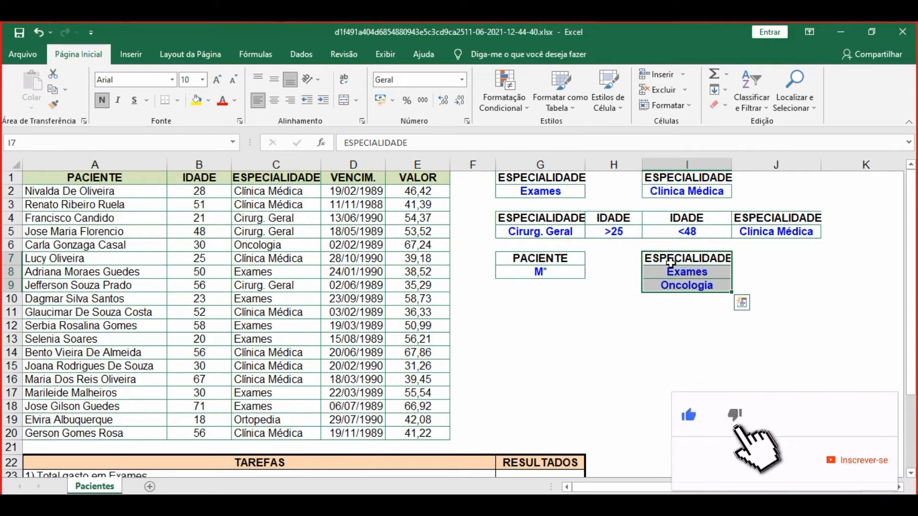
left_click(64, 146)
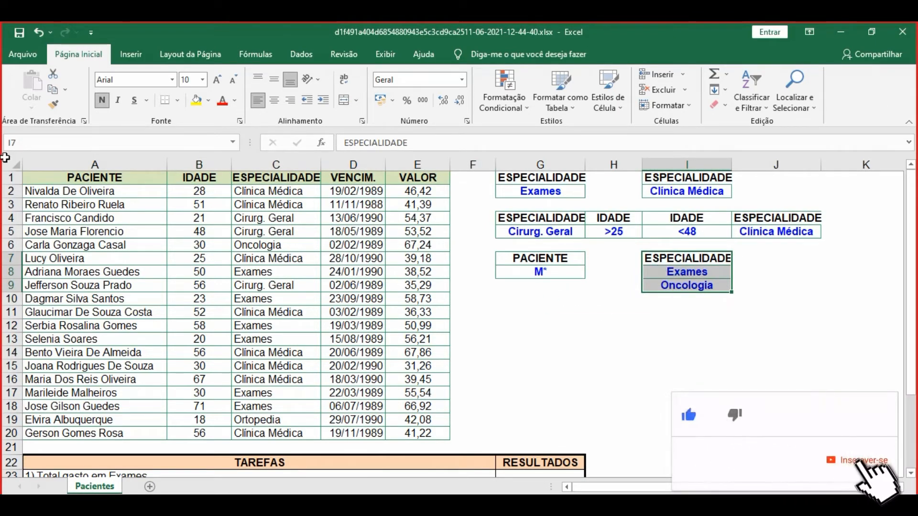
type("criterio_ou")
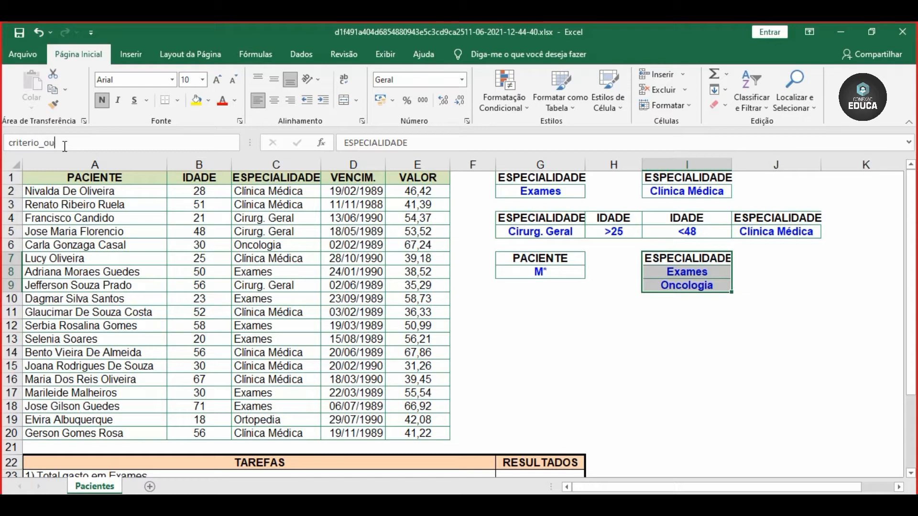
type("_especialidades")
key("Return")
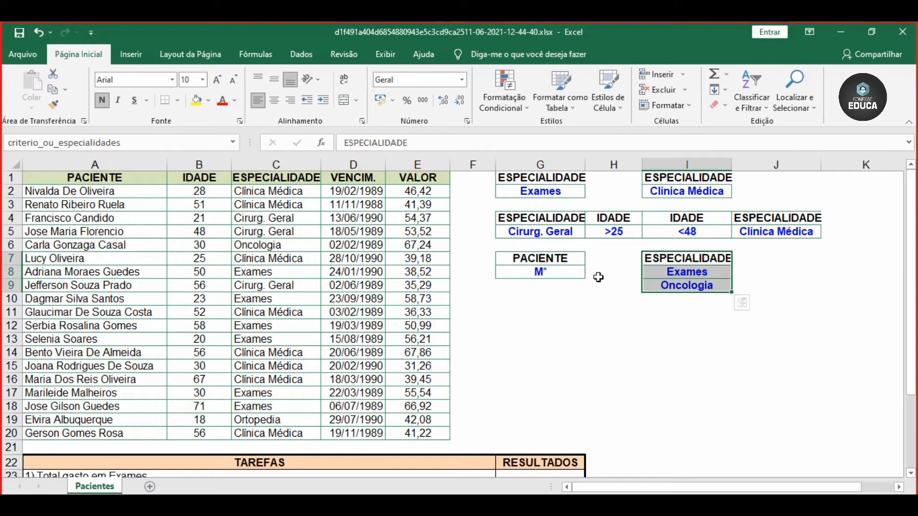
Step: Check the name of range I7:I9 and review the criteria blocks against the task list
left_click(550, 285)
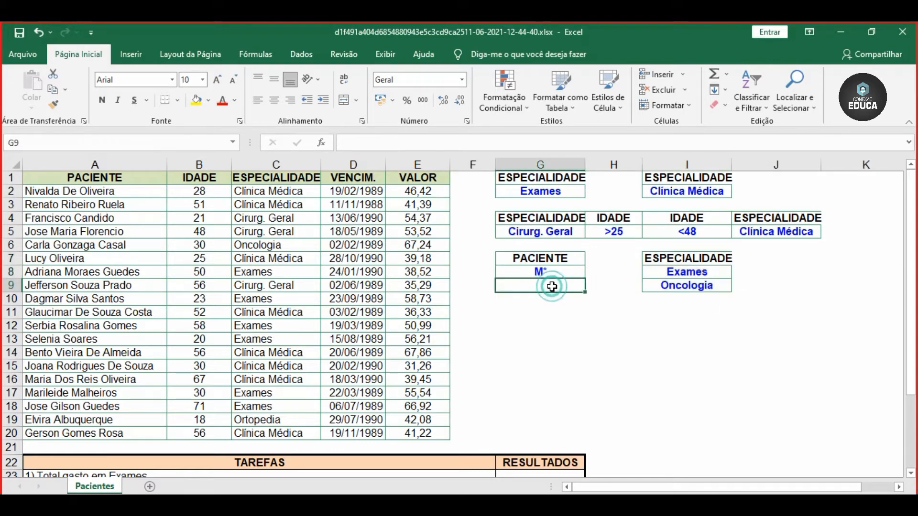
left_click_drag(689, 258, 688, 285)
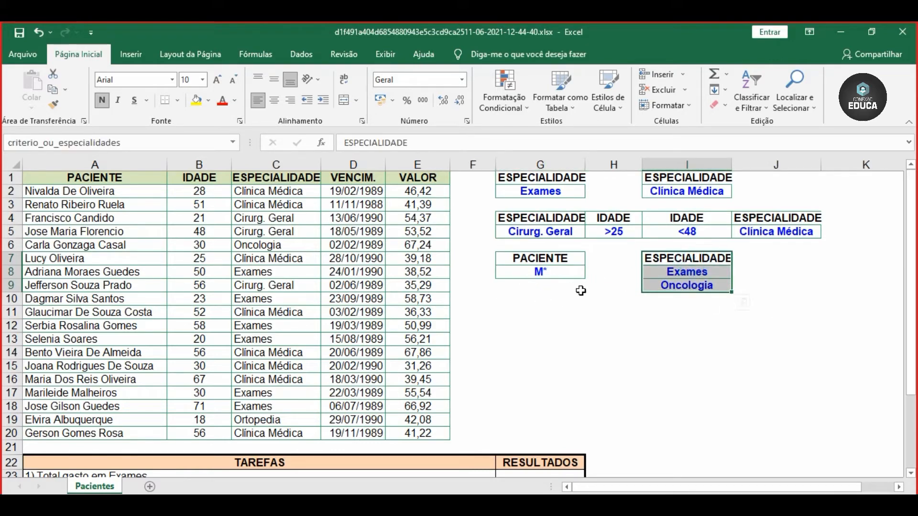
scroll(572, 287, "down", 3)
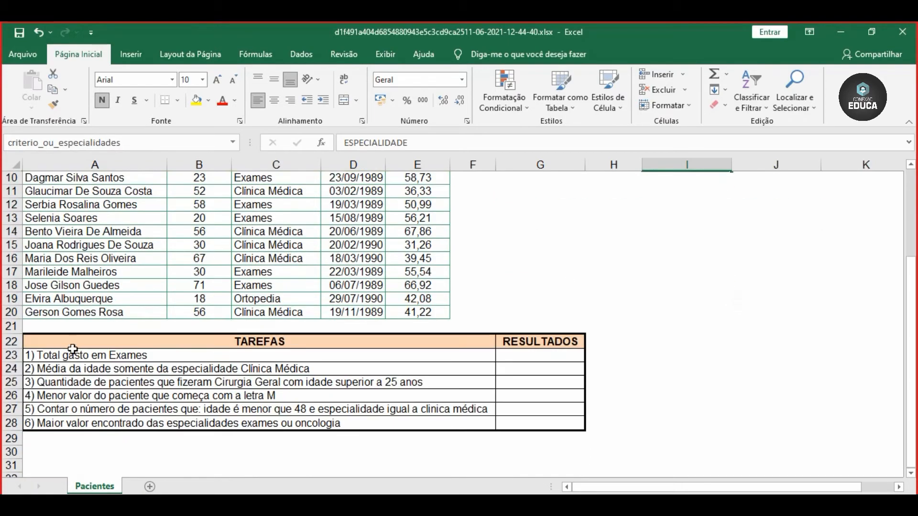
scroll(217, 400, "up", 3)
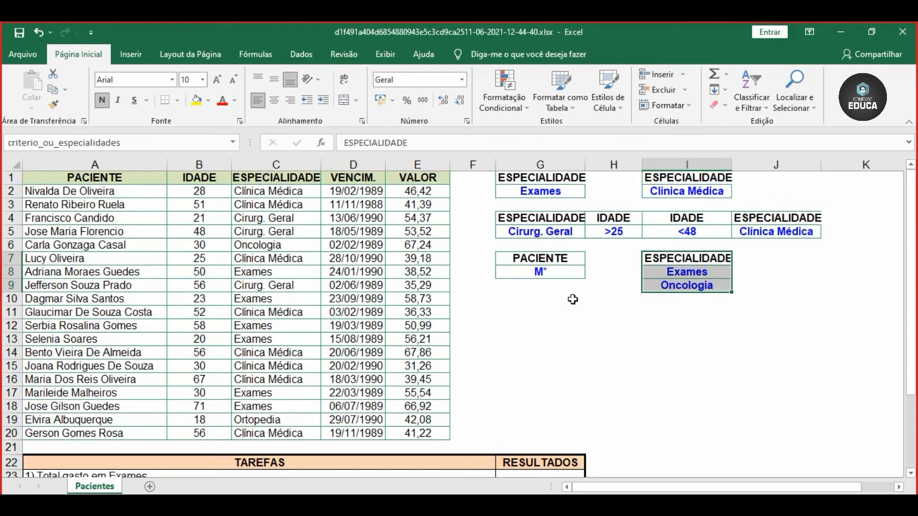
scroll(508, 325, "down", 1)
left_click(280, 242)
left_click(546, 218)
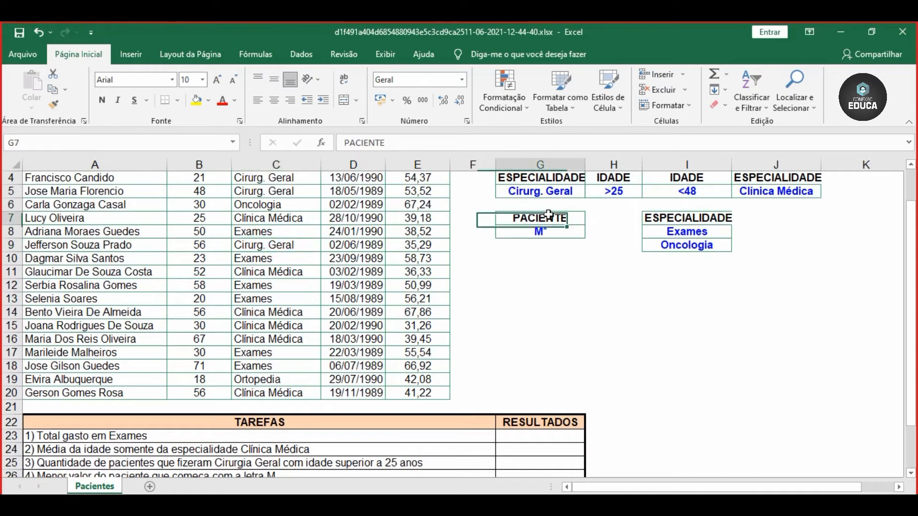
scroll(532, 375, "down", 2)
left_click(533, 356)
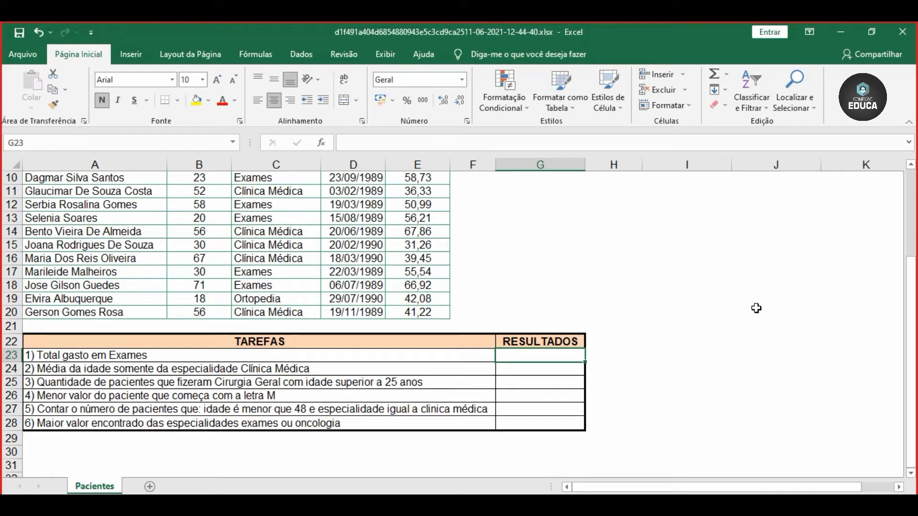
scroll(756, 308, "up", 3)
scroll(756, 309, "down", 3)
type("=bd")
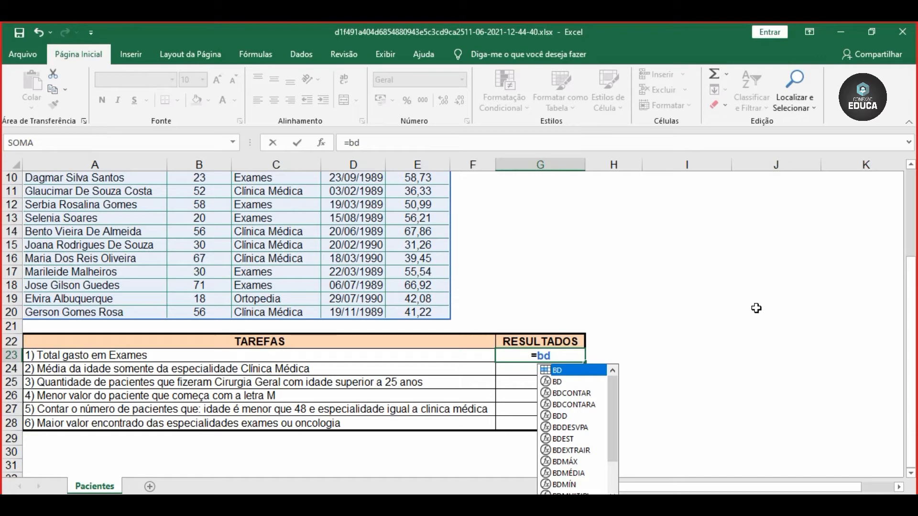
type("so")
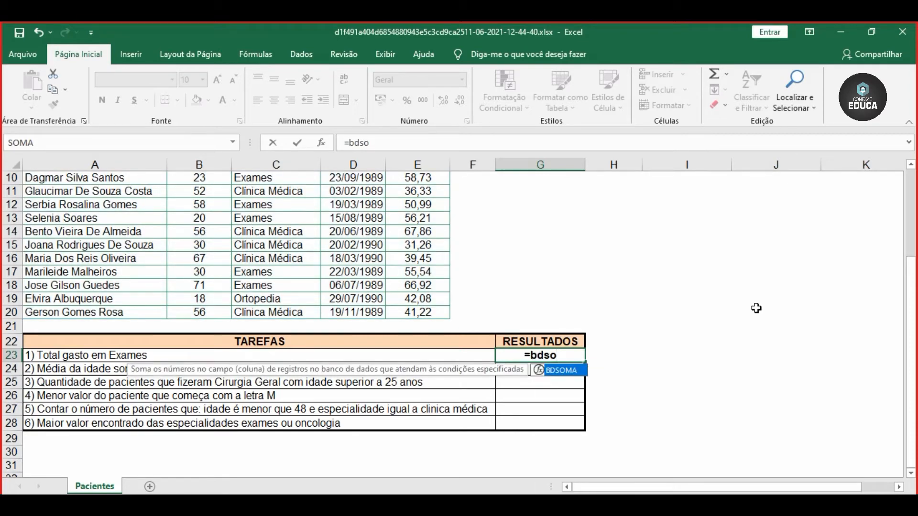
key("Tab")
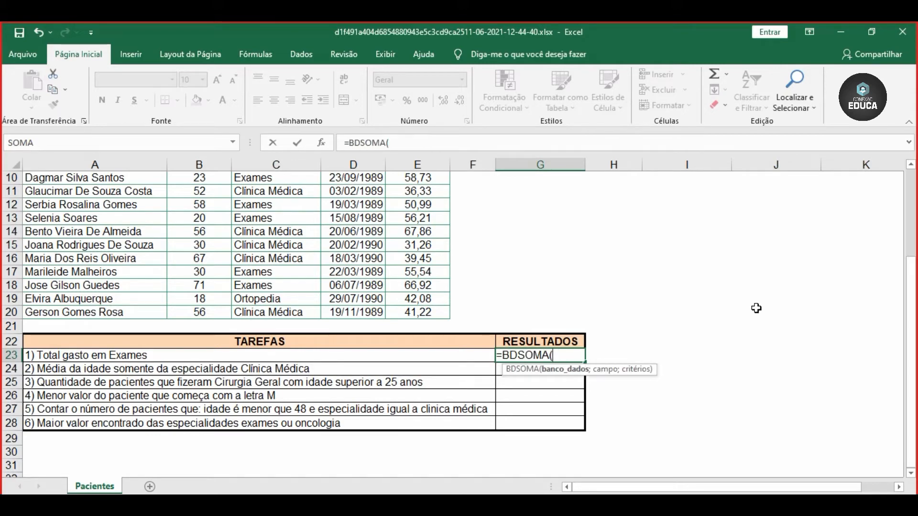
type("bd")
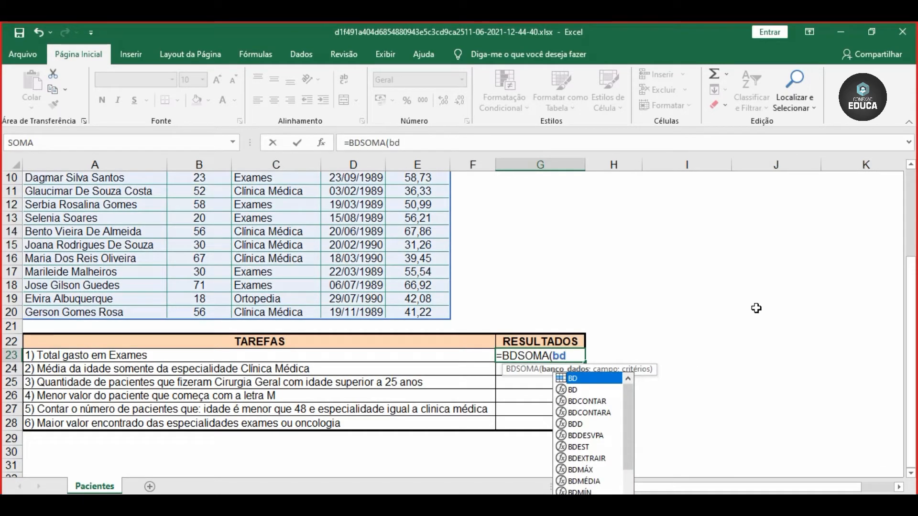
key("Tab")
type(";")
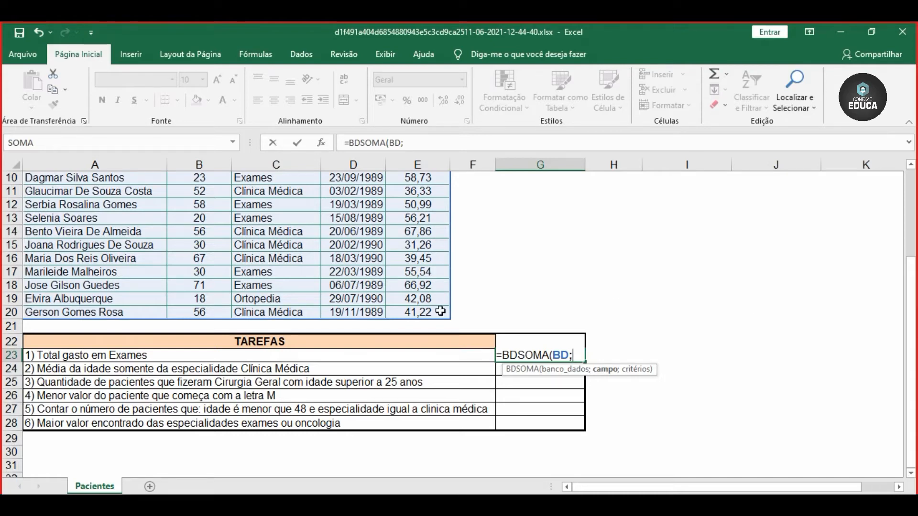
scroll(220, 342, "up", 3)
scroll(598, 418, "down", 1)
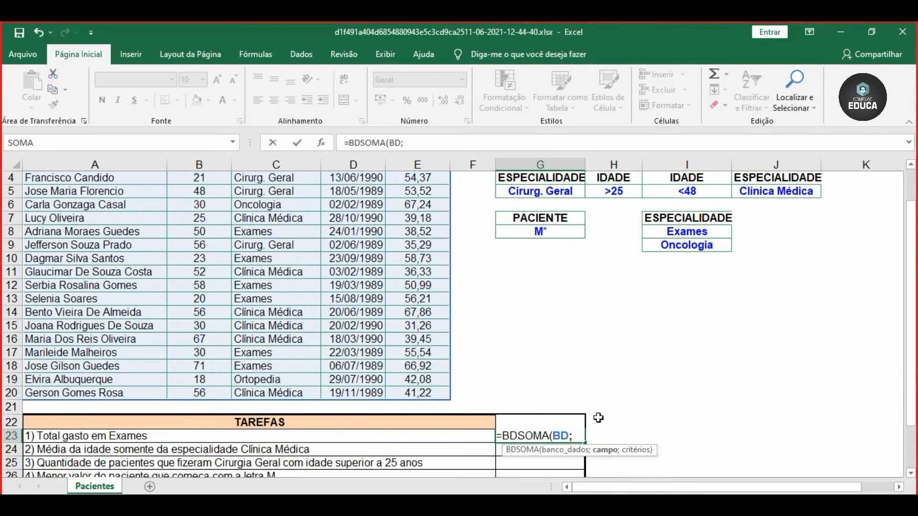
scroll(598, 418, "up", 1)
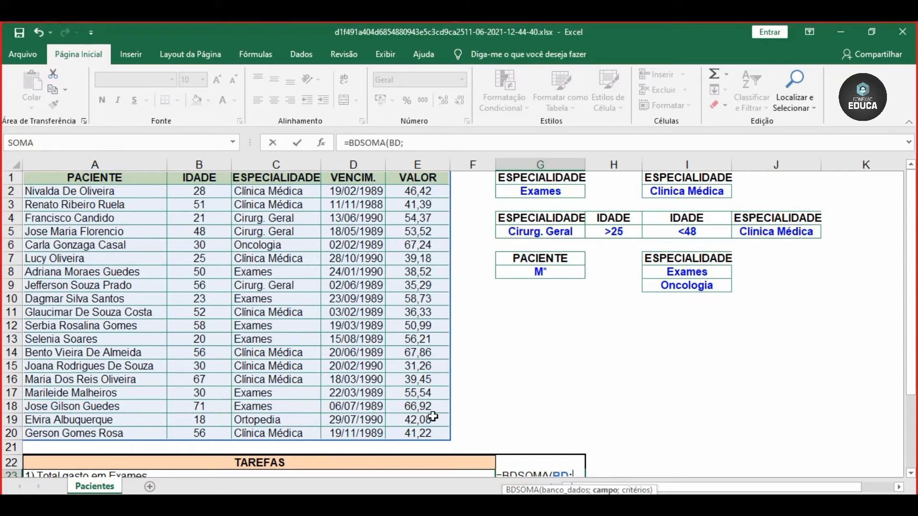
scroll(444, 307, "down", 2)
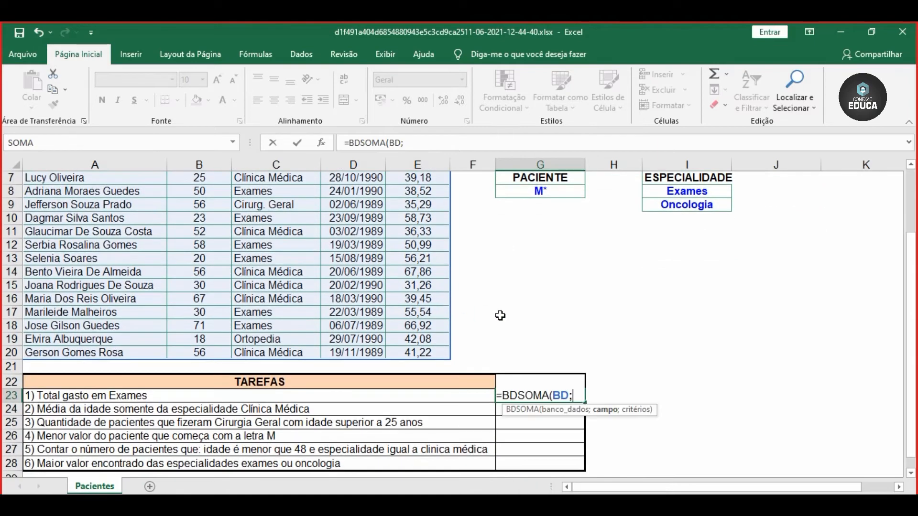
scroll(483, 337, "up", 2)
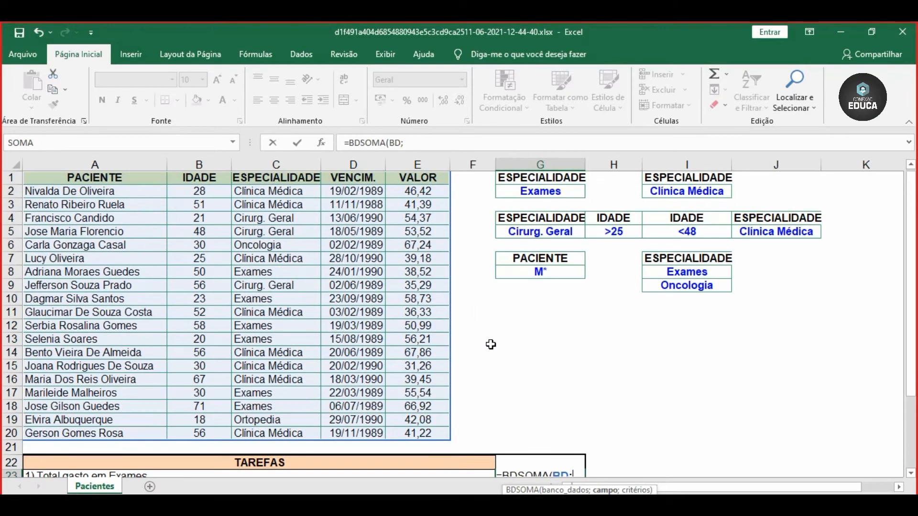
left_click(412, 176)
scroll(588, 352, "down", 2)
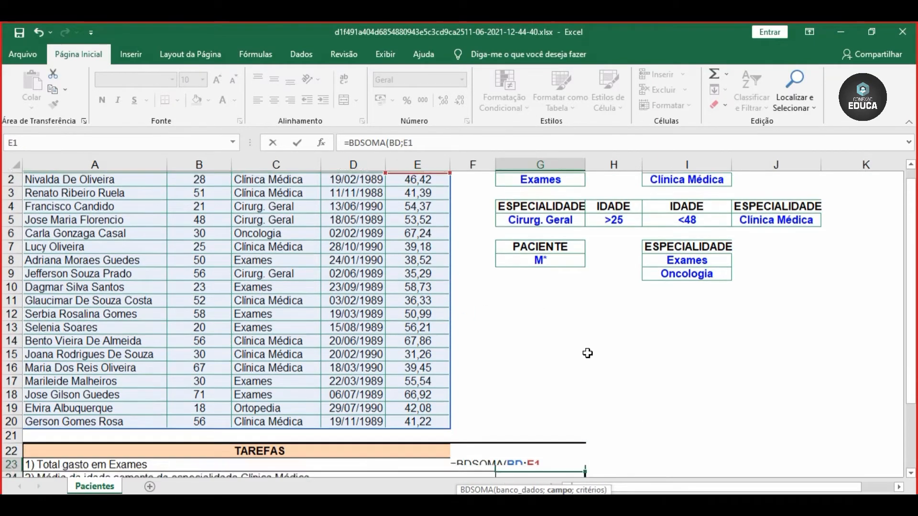
scroll(459, 275, "up", 2)
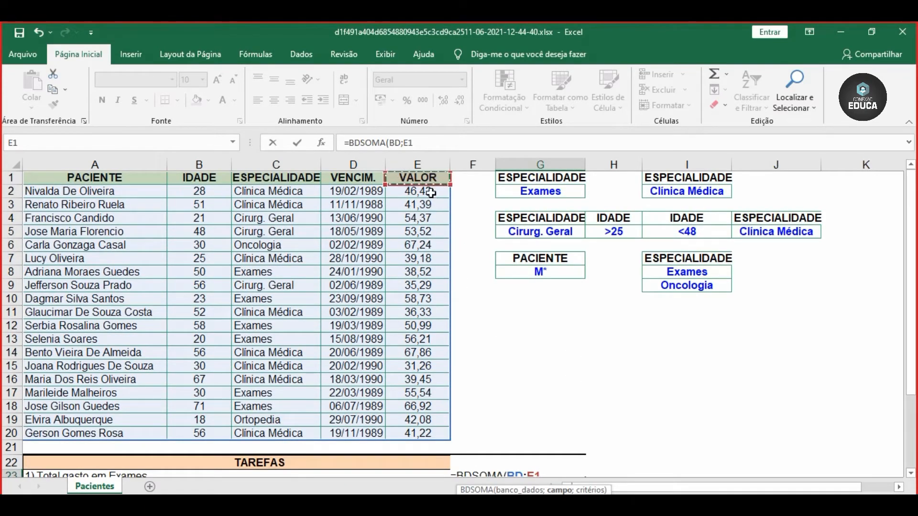
scroll(425, 272, "down", 2)
scroll(424, 272, "down", 1)
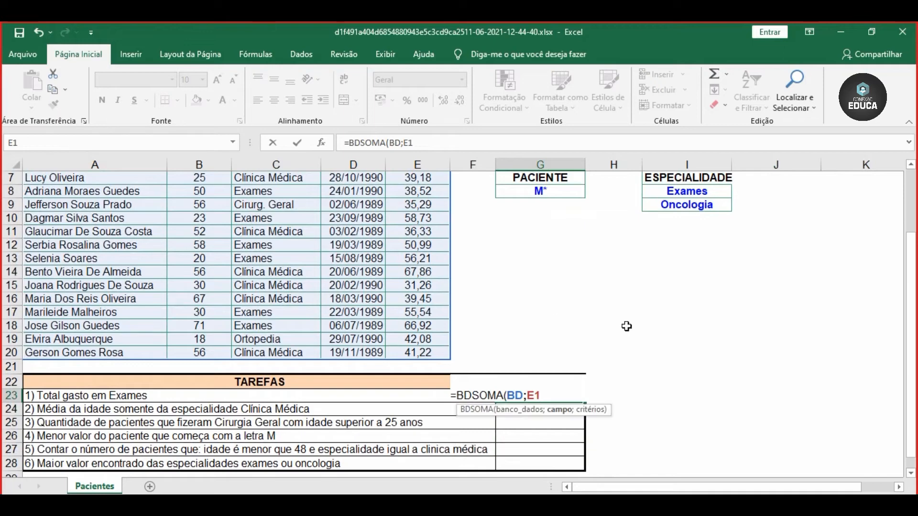
key("BackSpace")
key("BackSpace")
key("BackSpace")
key("BackSpace")
key("BackSpace")
key("BackSpace")
key("BackSpace")
key("BackSpace")
key("BackSpace")
key("BackSpace")
key("BackSpace")
key("BackSpace")
key("BackSpace")
key("Return")
Step: Name the VALOR header cell E1 campo_valor
scroll(624, 327, "up", 3)
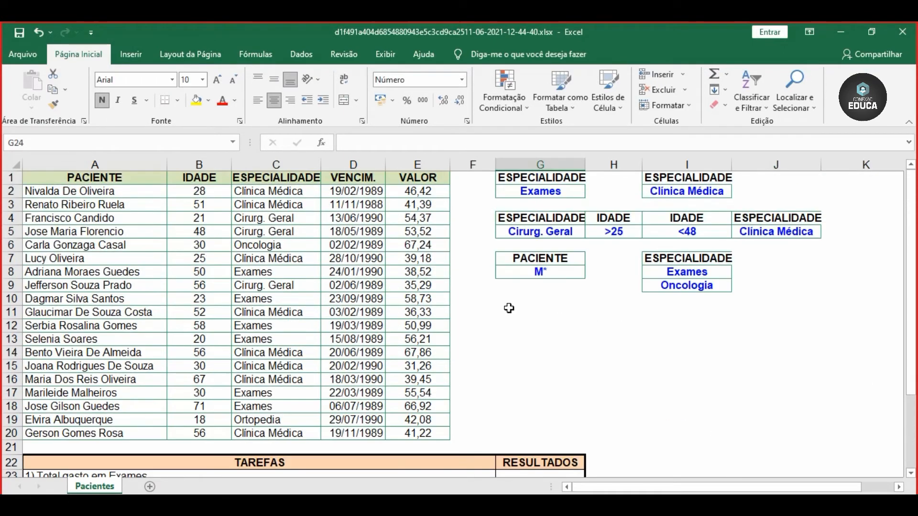
left_click(426, 177)
left_click(40, 142)
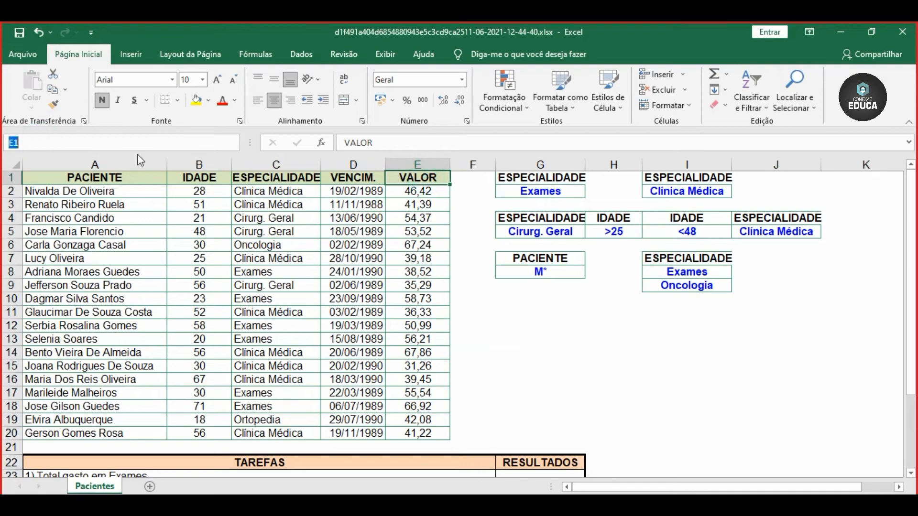
type("campo_valor")
key("Return")
Step: Start a BDSOMA formula in G23 for task 1, total spent on Exames, with BD as the database argument
scroll(433, 288, "down", 1)
scroll(556, 440, "down", 2)
left_click(545, 356)
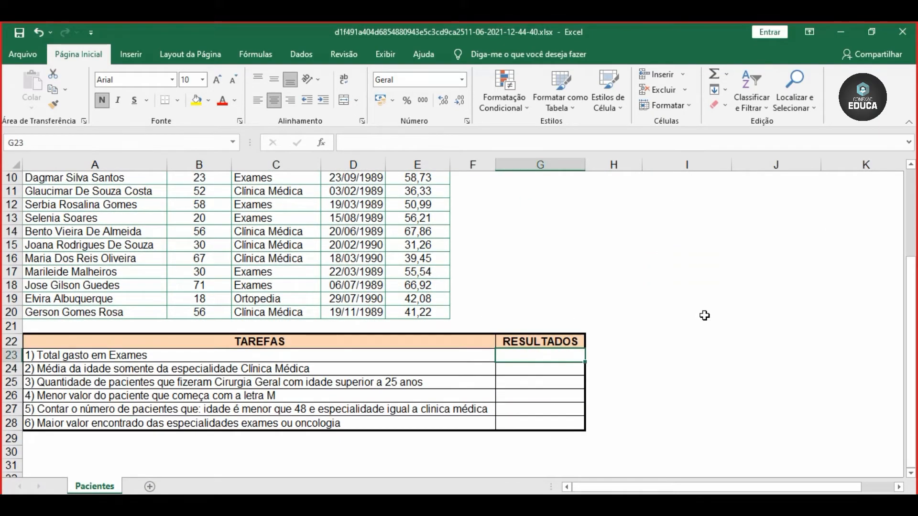
type("=d")
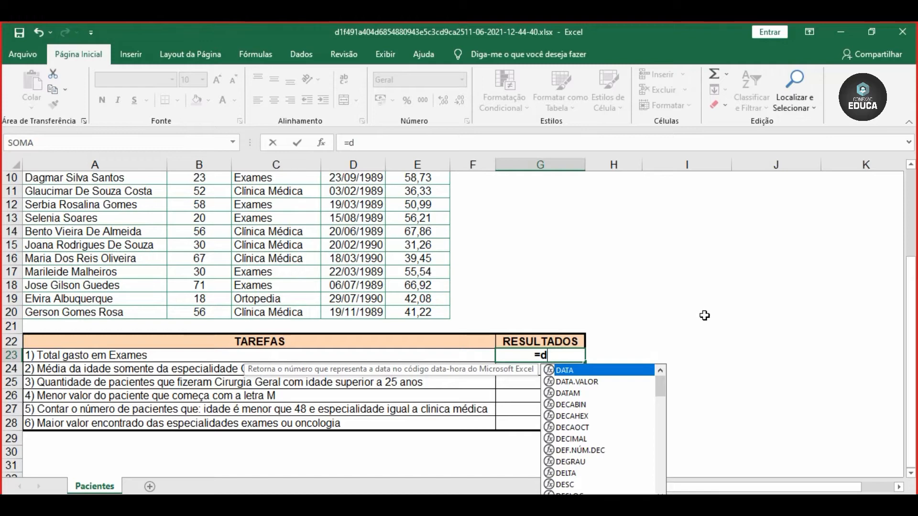
key("BackSpace")
type("bd")
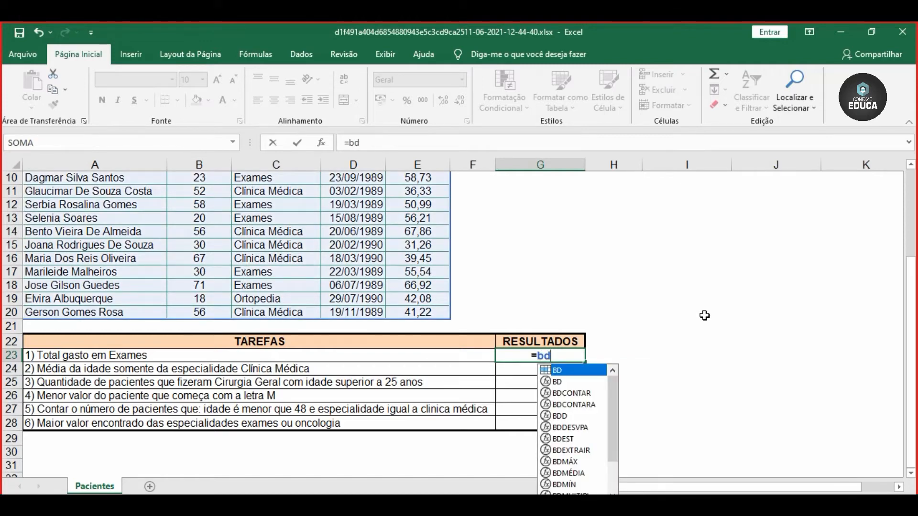
type("som")
key("Tab")
type("ba")
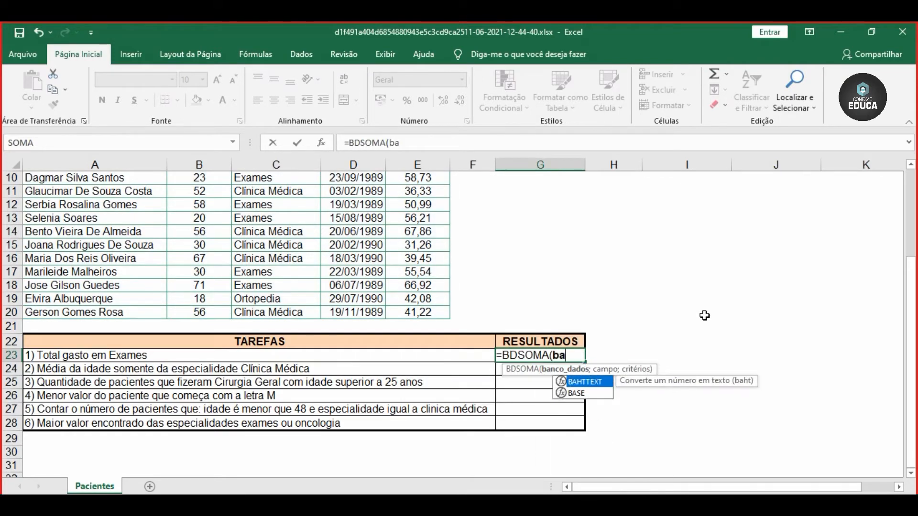
key("BackSpace")
type("d")
key("Tab")
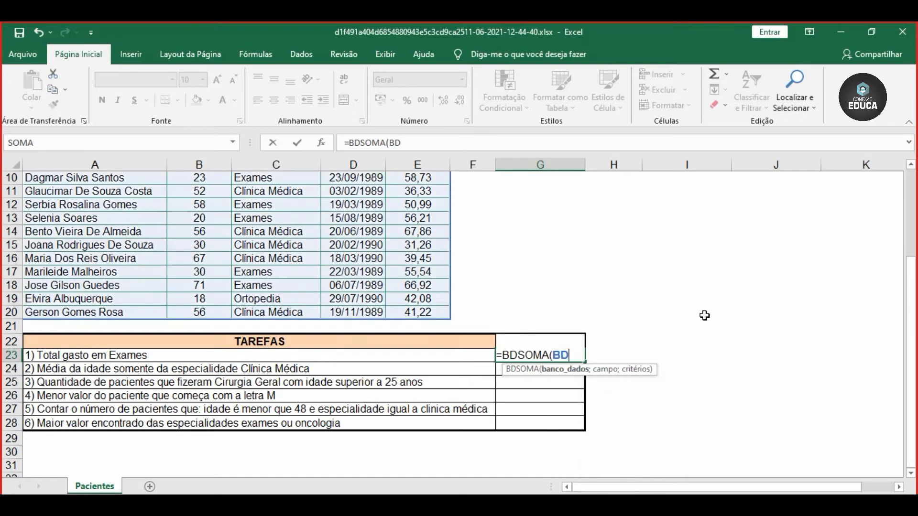
Step: Add campo_valor as the field and criterio_exames as the criteria of the BDSOMA formula
type(";cam")
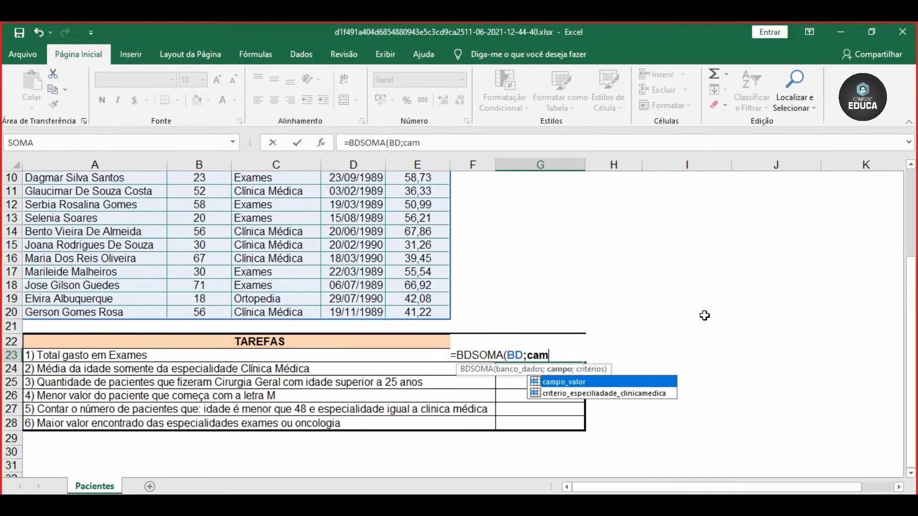
key("Tab")
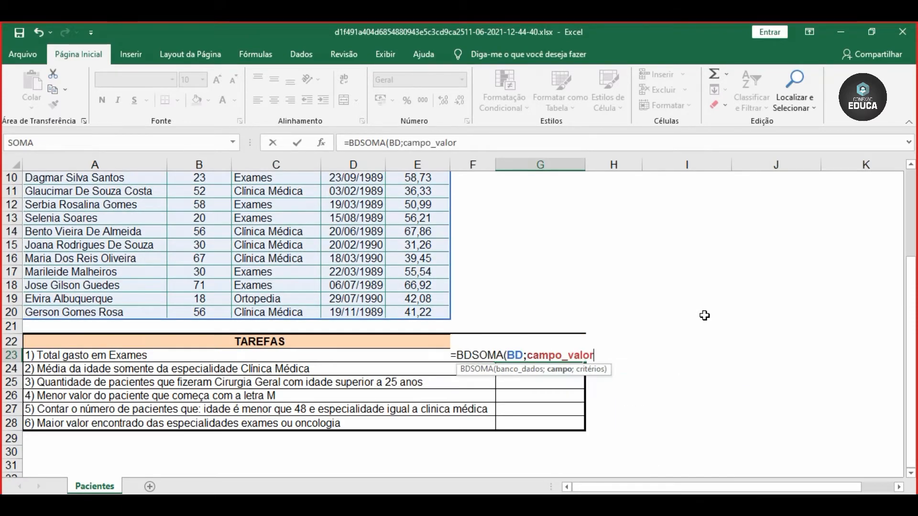
type(";")
scroll(705, 316, "up", 3)
scroll(660, 299, "down", 2)
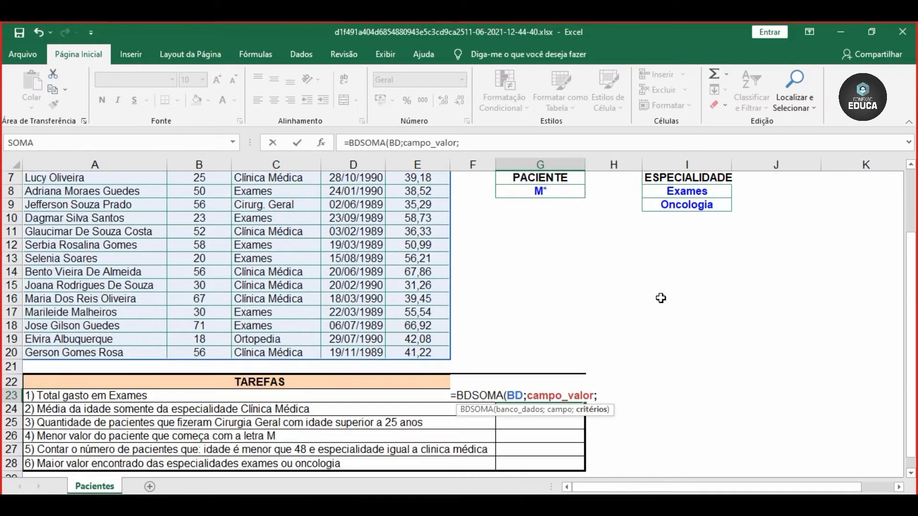
type("es")
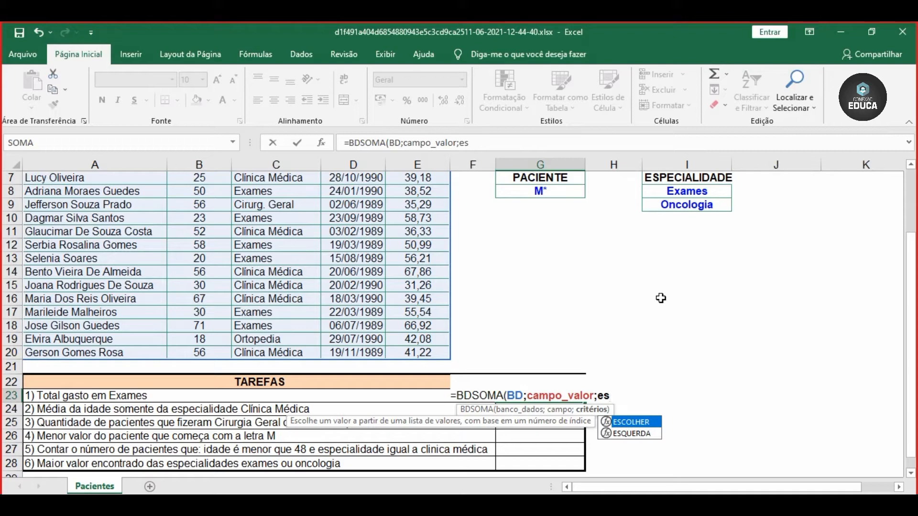
key("BackSpace")
key("BackSpace")
type("cri")
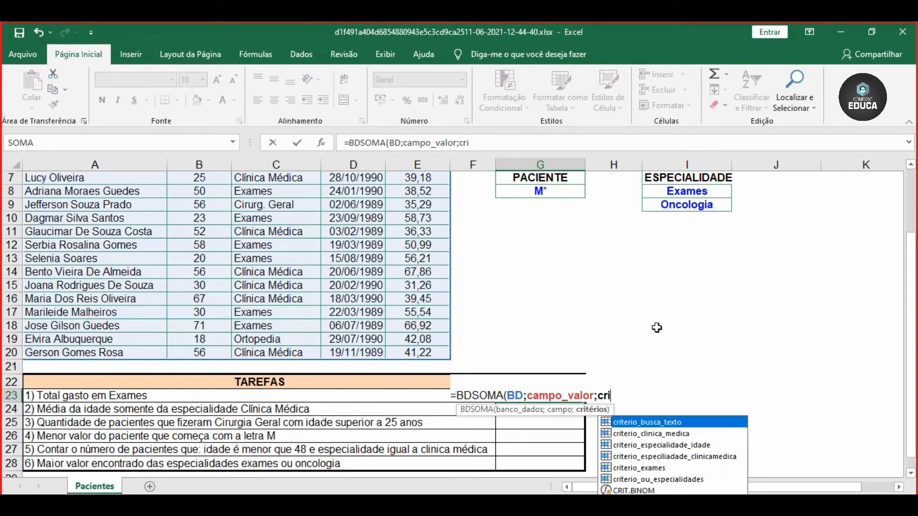
double_click(647, 469)
Step: Check the formula's database, field and criteria ranges on the sheet, and enter =BDSOMA(BD;campo_valor;criterio_exames) in G23
scroll(670, 325, "up", 2)
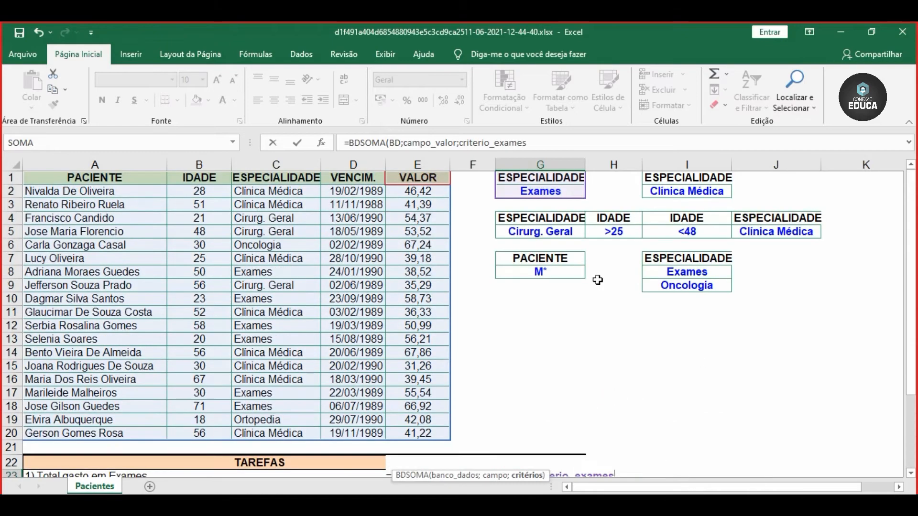
scroll(640, 366, "down", 2)
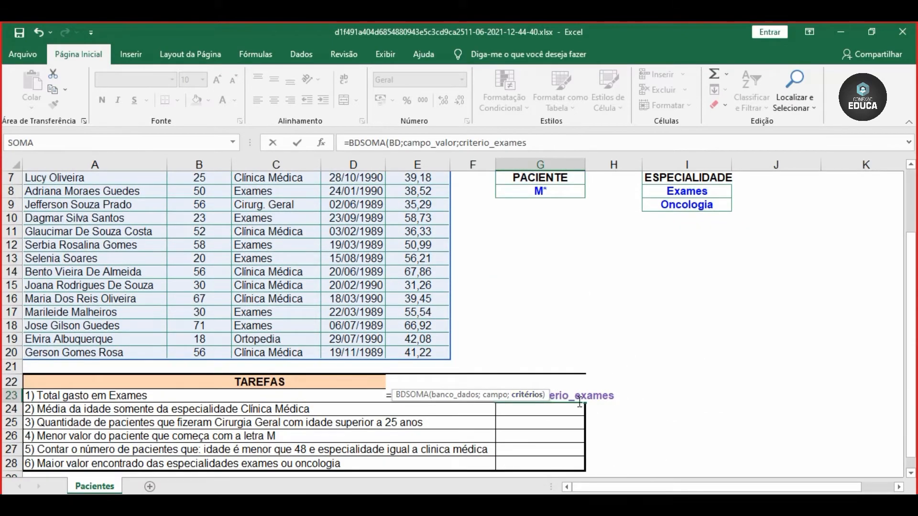
scroll(550, 195, "up", 2)
scroll(601, 297, "down", 3)
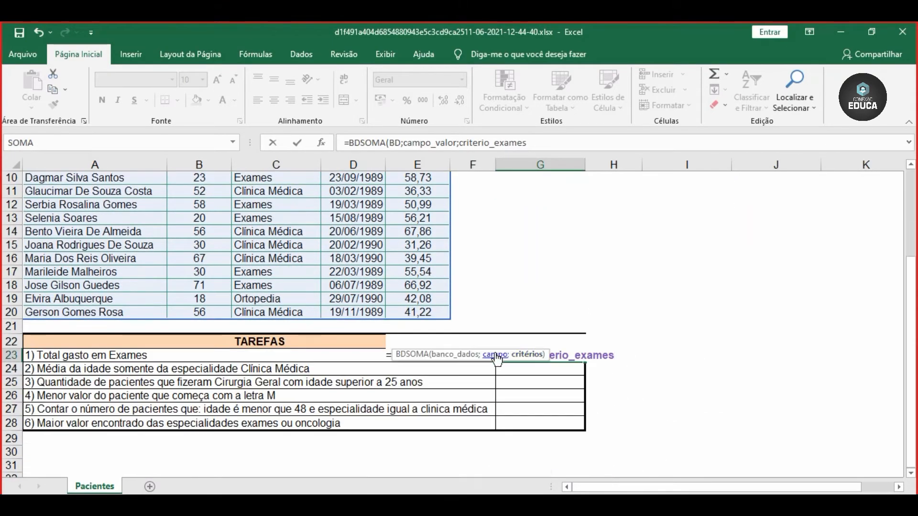
scroll(492, 352, "up", 3)
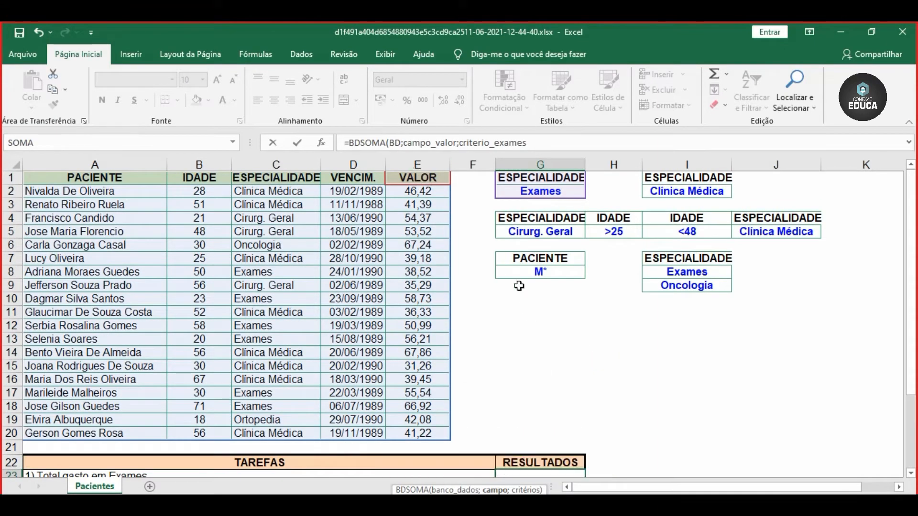
scroll(468, 349, "down", 3)
scroll(444, 357, "up", 3)
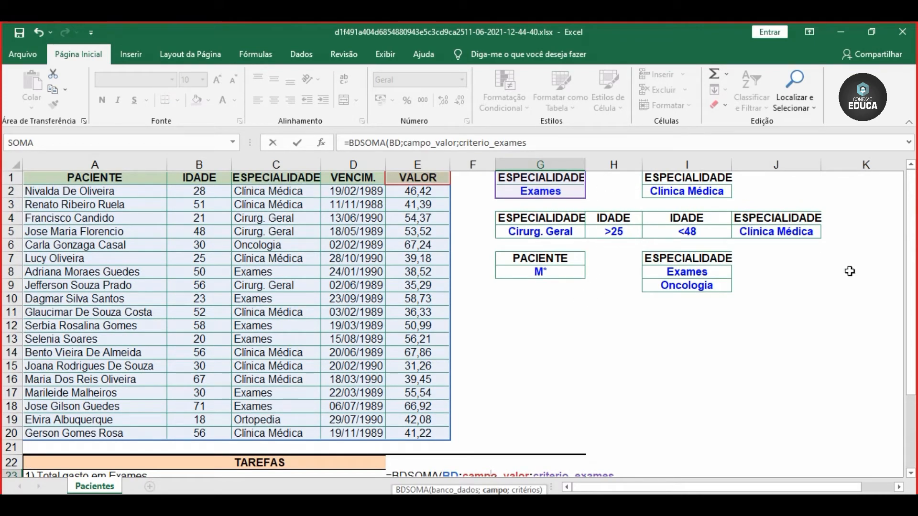
scroll(617, 274, "down", 4)
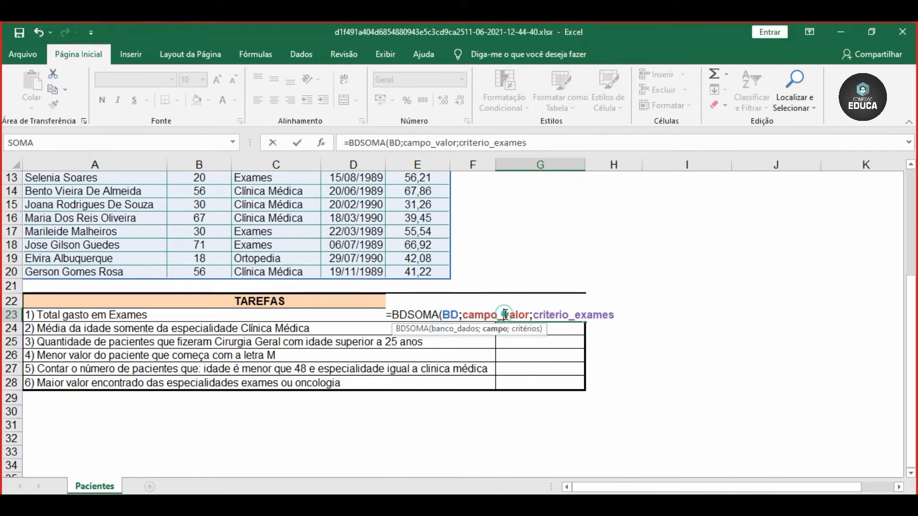
left_click(582, 314)
left_click(633, 318)
key("Return")
Step: Select the VALOR cells of the Exames patients (E8, E10, E12, E13, E17, E18) and compare them with the task 1 result in G23
left_click(573, 302)
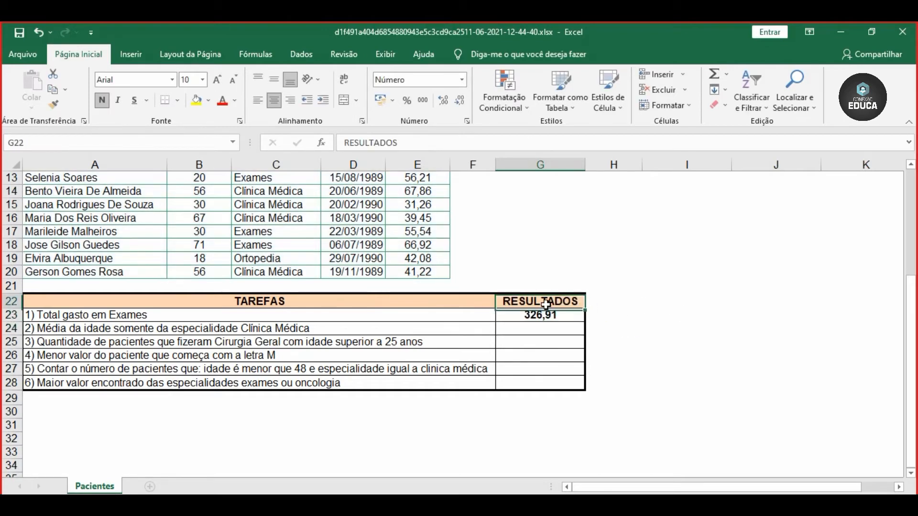
left_click(569, 315)
scroll(677, 303, "up", 4)
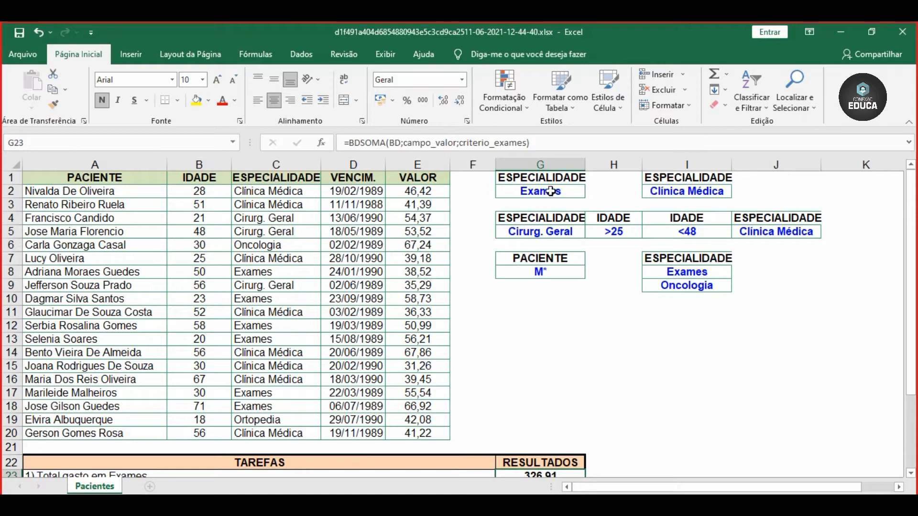
left_click(268, 276)
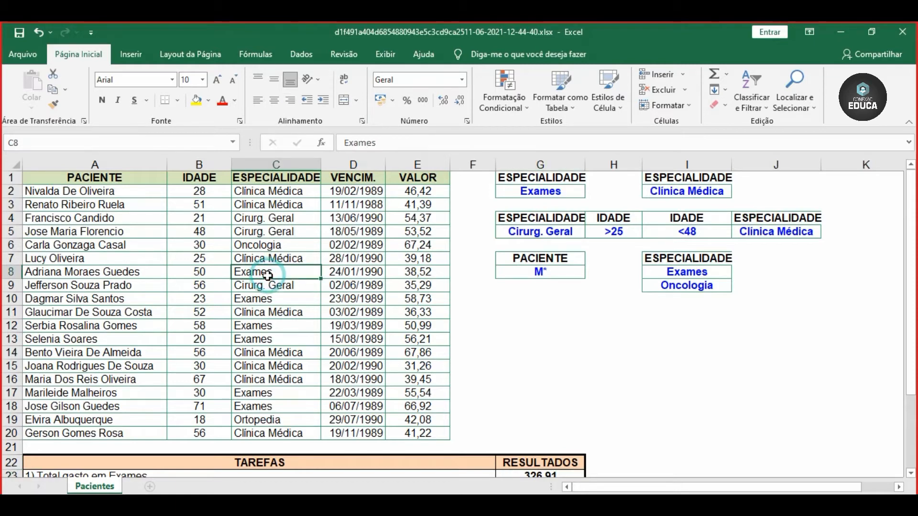
left_click(406, 273)
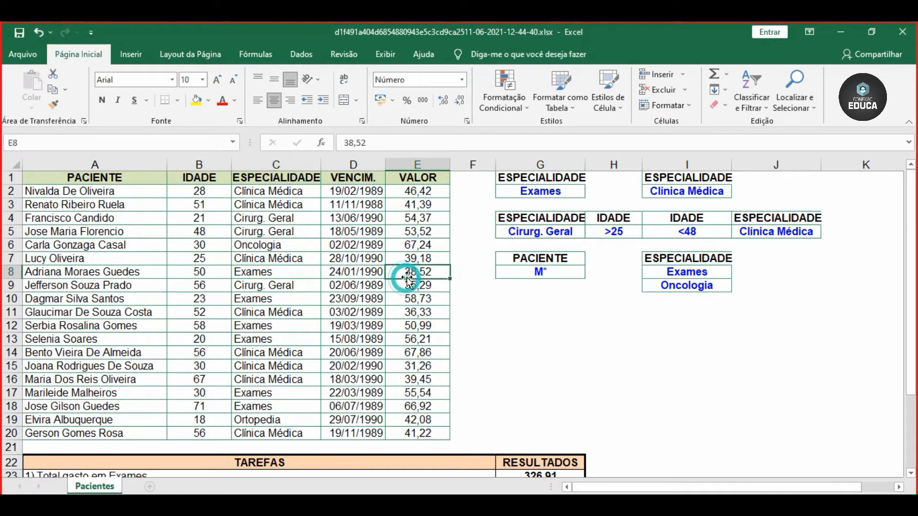
left_click(402, 327, "ctrl")
left_click(405, 393, "ctrl")
left_click(405, 408, "ctrl")
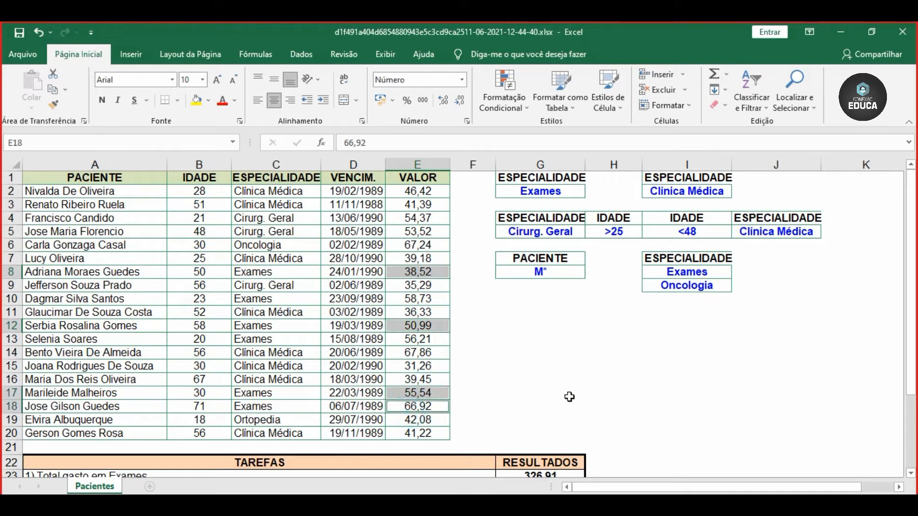
scroll(631, 440, "down", 1)
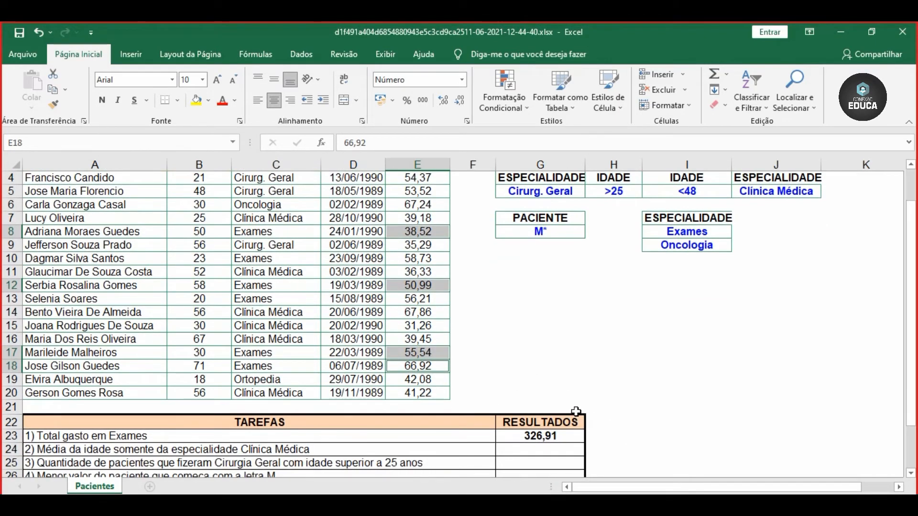
scroll(570, 409, "up", 1)
left_click(423, 339, "ctrl")
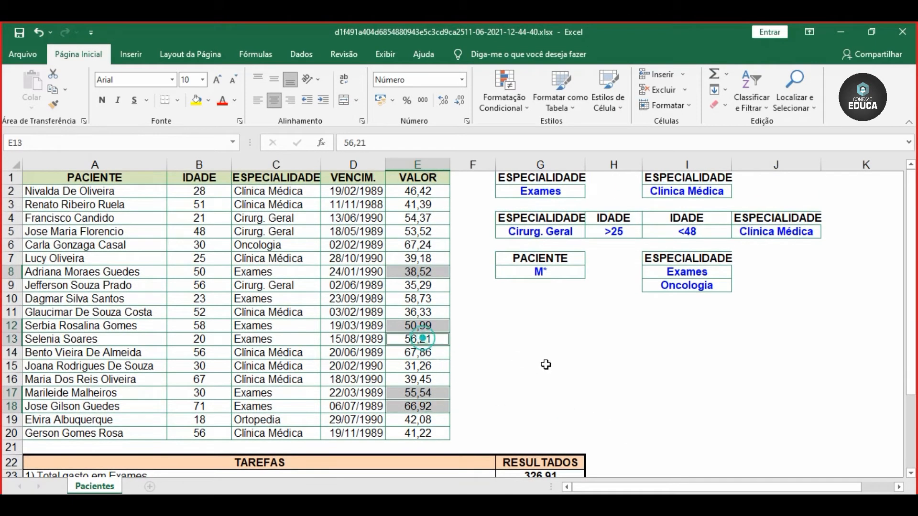
scroll(537, 367, "down", 2)
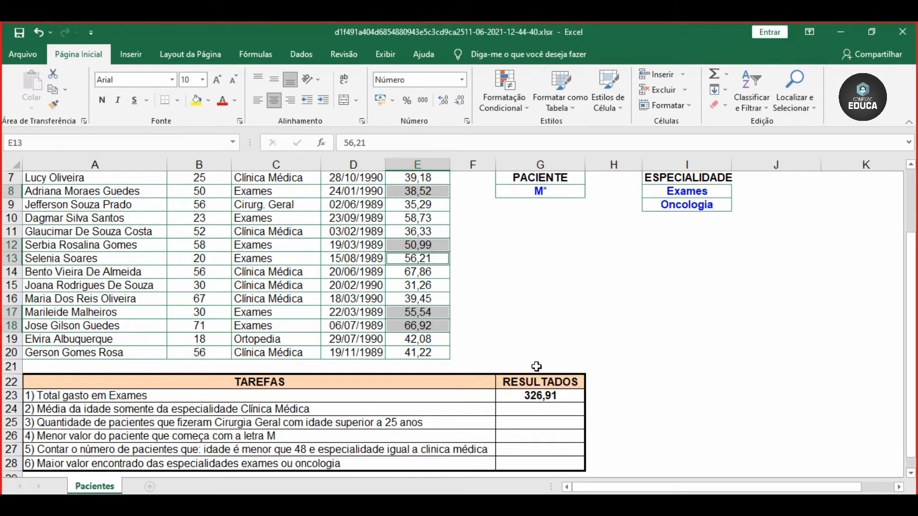
scroll(536, 366, "up", 2)
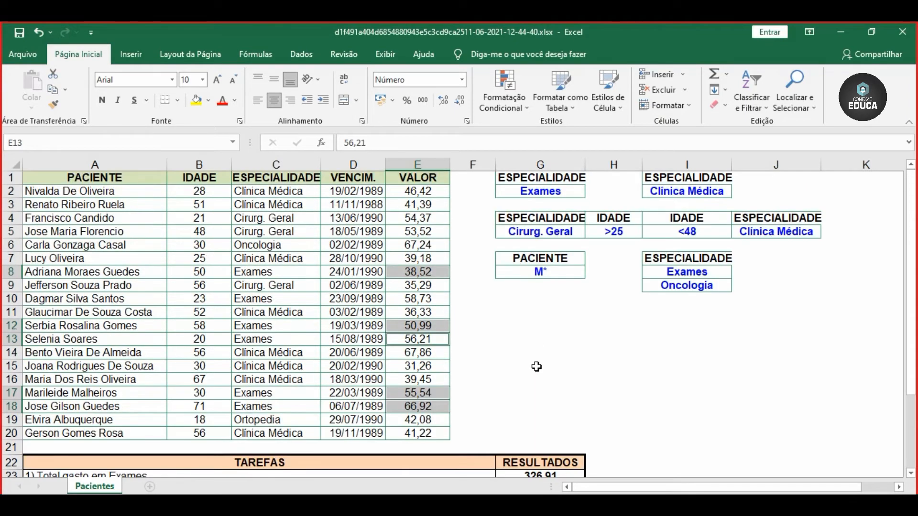
left_click(423, 299, "ctrl")
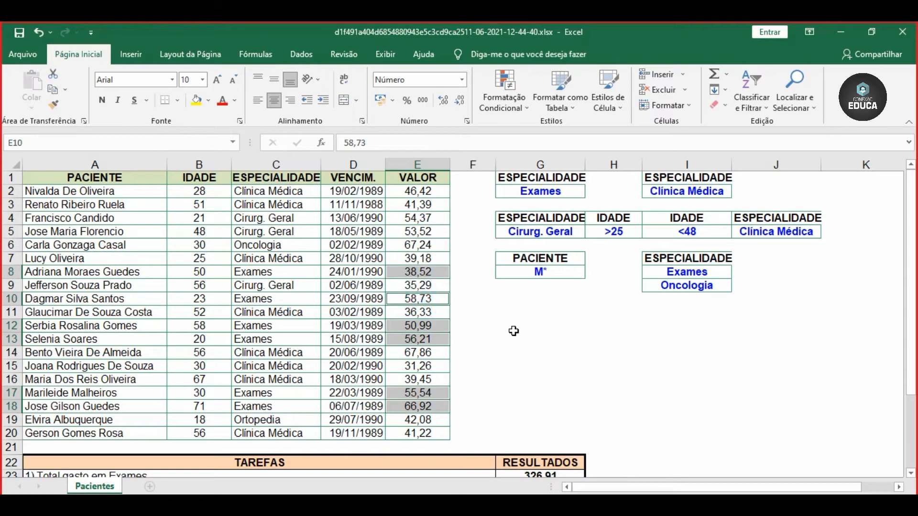
scroll(513, 331, "down", 3)
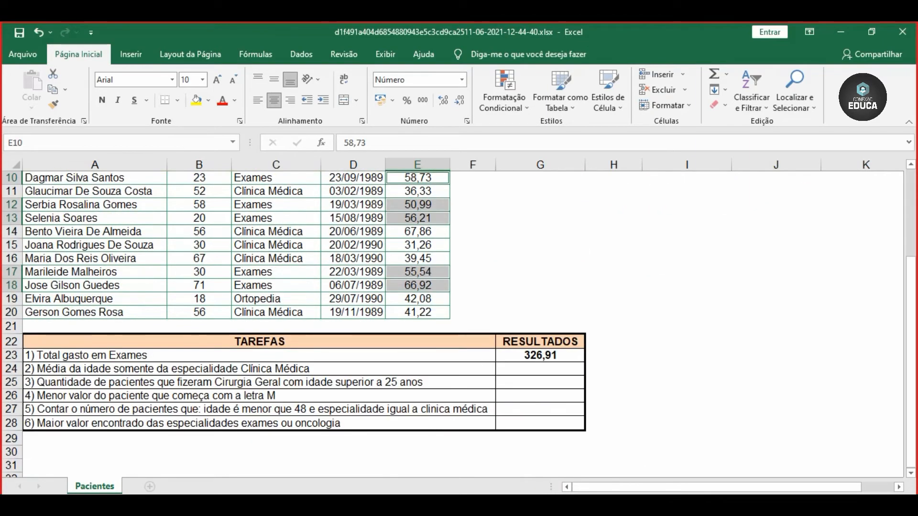
scroll(502, 363, "up", 3)
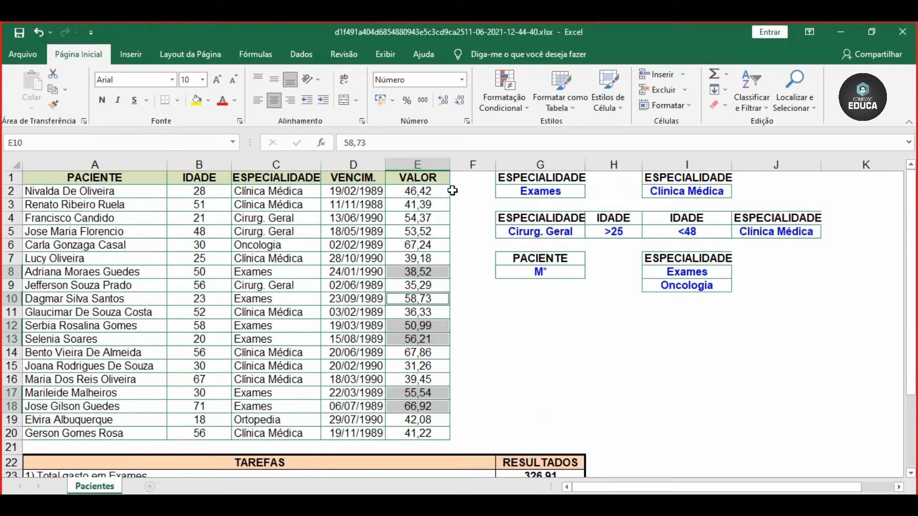
scroll(559, 464, "down", 2)
left_click(522, 396)
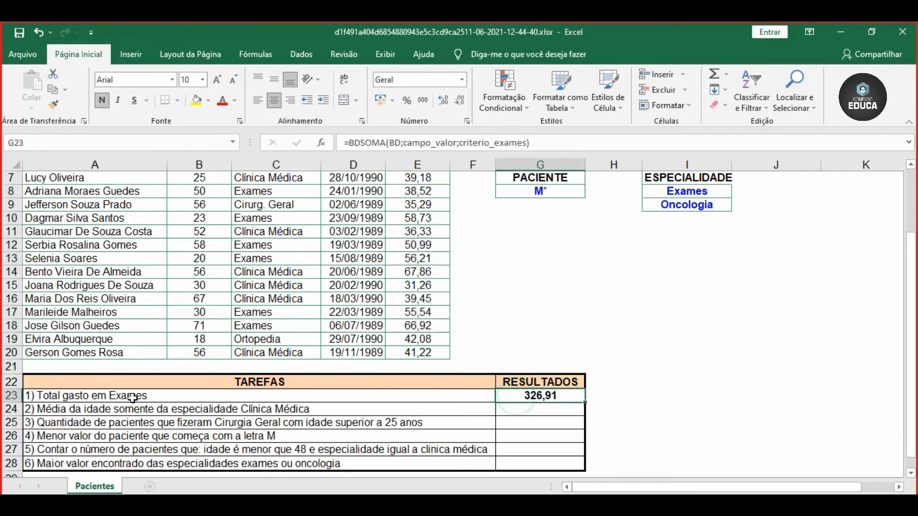
left_click(521, 409)
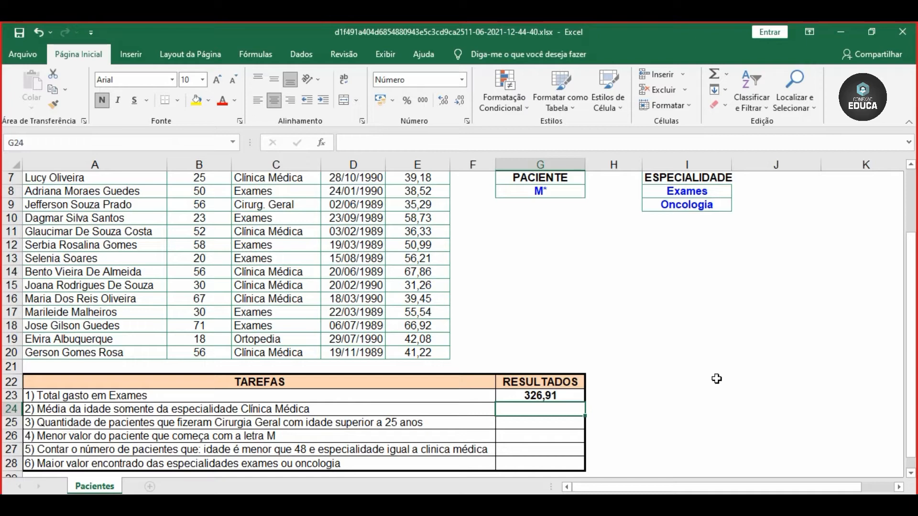
type("=dm")
key("BackSpace")
key("BackSpace")
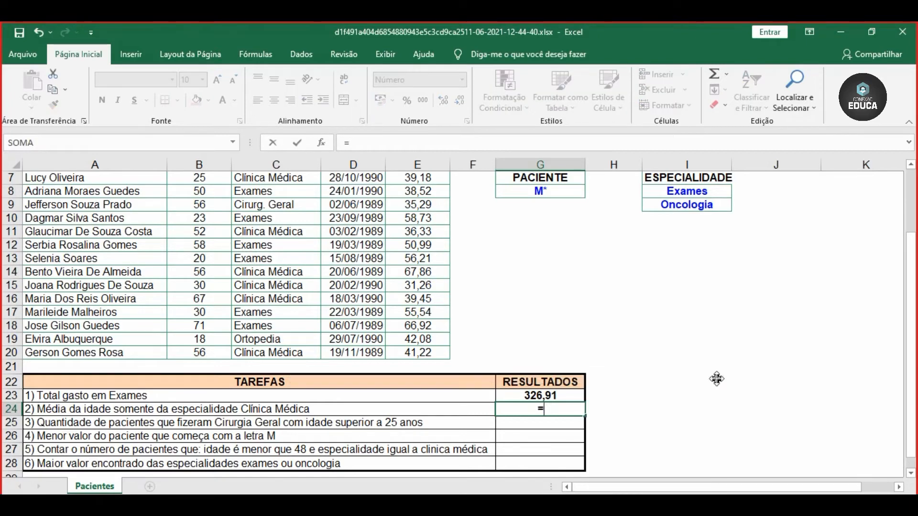
type("bdme")
key("BackSpace")
type("é")
key("Tab")
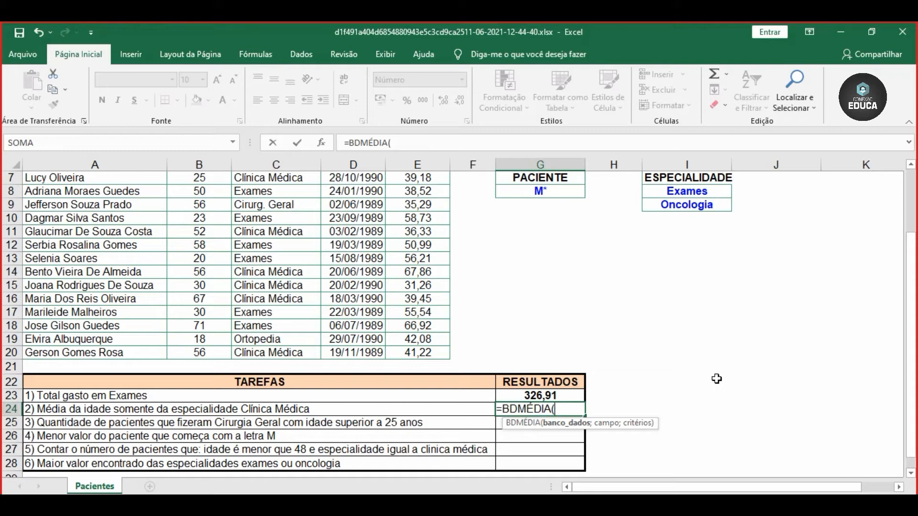
type("bd")
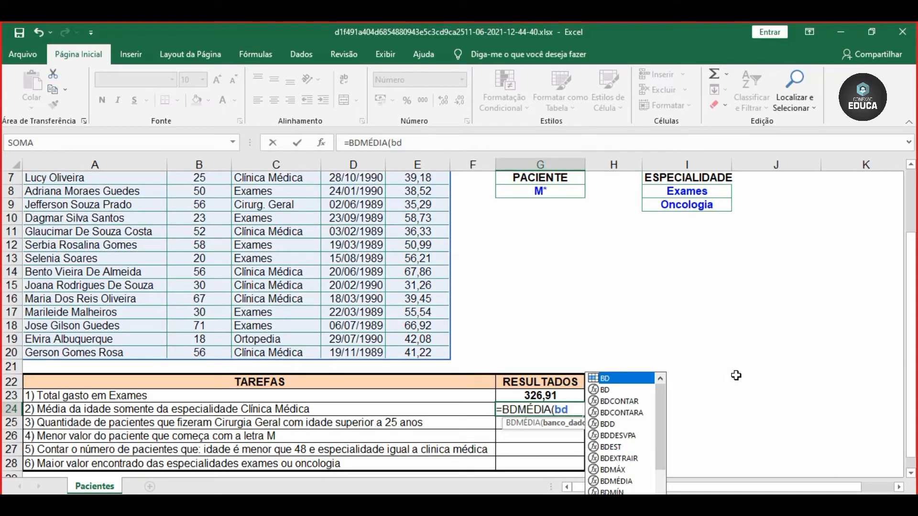
type(";")
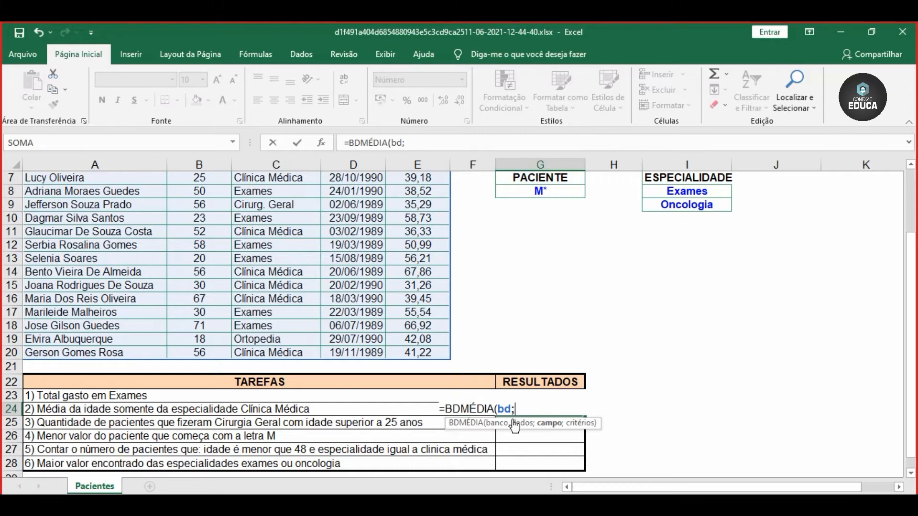
scroll(515, 426, "up", 2)
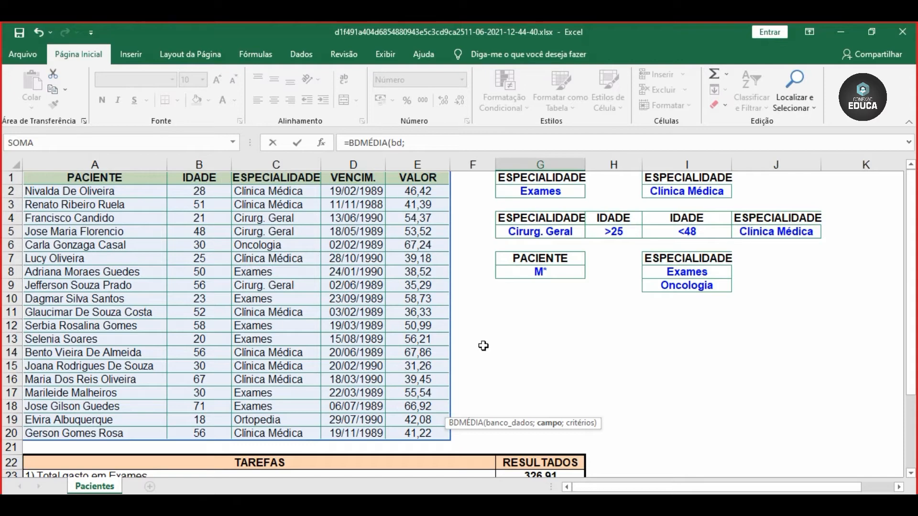
scroll(550, 430, "down", 2)
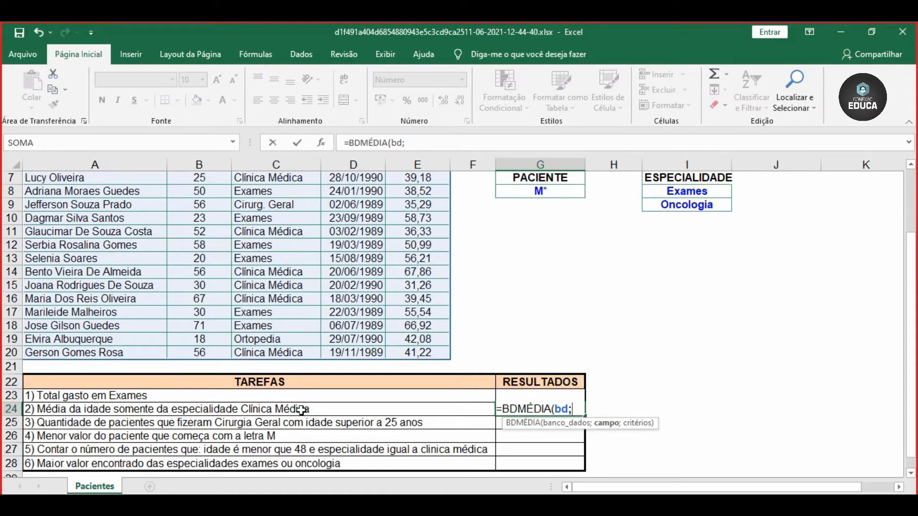
key("BackSpace")
key("BackSpace")
key("BackSpace")
key("BackSpace")
key("BackSpace")
key("BackSpace")
key("BackSpace")
key("BackSpace")
key("BackSpace")
key("BackSpace")
key("BackSpace")
key("BackSpace")
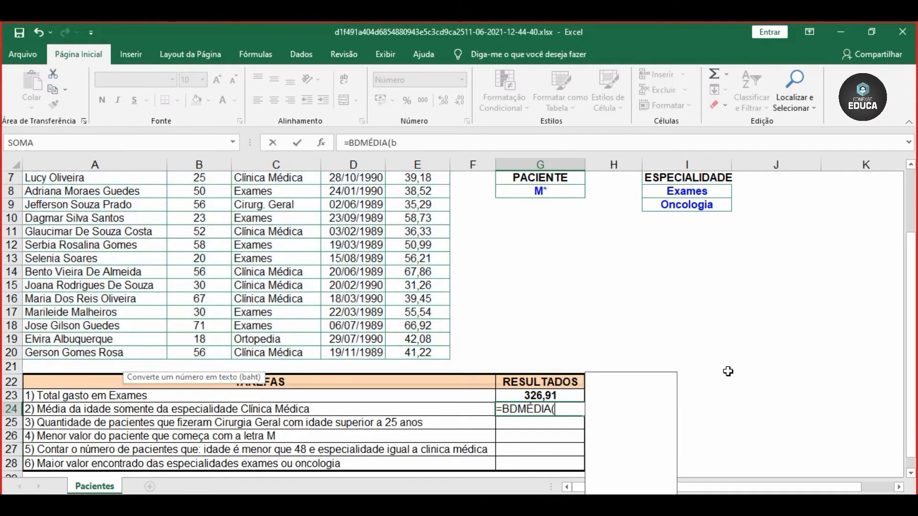
Step: Name the IDADE header cell B1 campo_idade and the PACIENTE header cell A1 campo_paciente
scroll(687, 329, "up", 2)
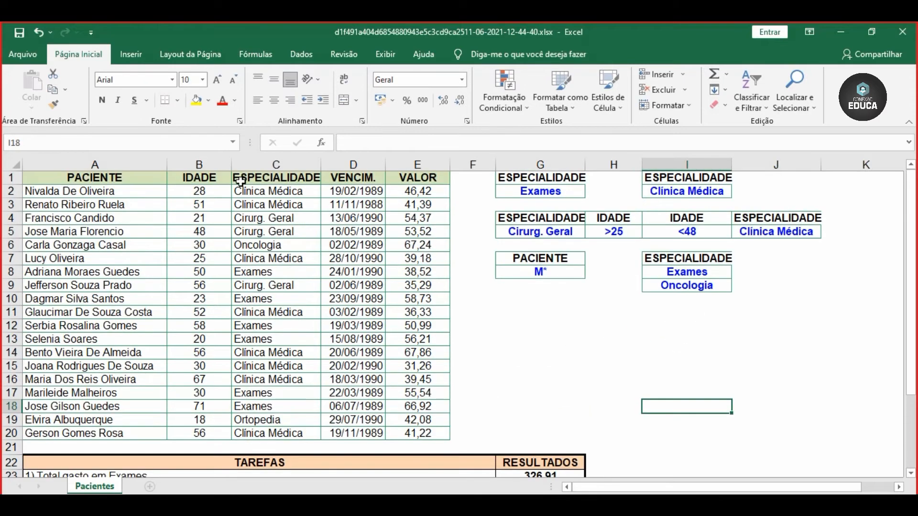
left_click(221, 178)
type("cam")
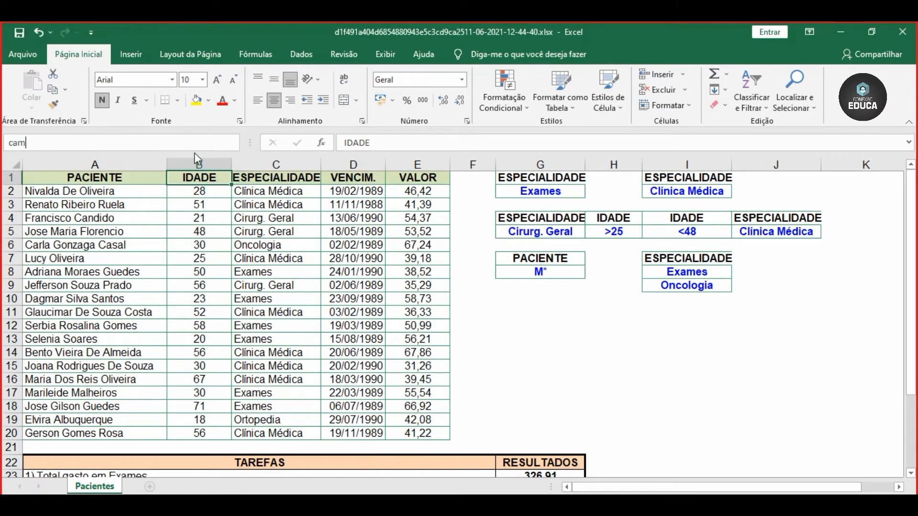
type("po_idade")
key("Return")
left_click(112, 182)
left_click(114, 145)
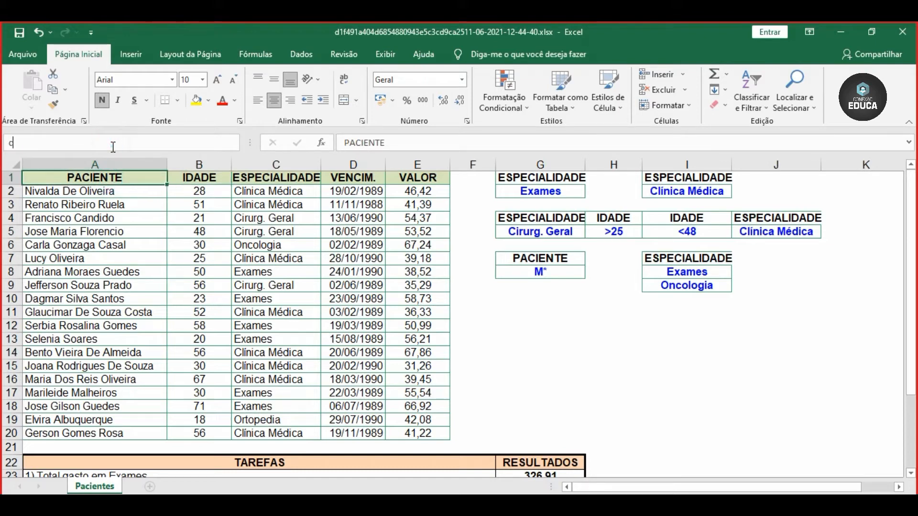
type("campo_paciente")
key("Return")
Step: Name the ESPECIALIDADE header cell C1 campo_especialidade and the VENCIM. header cell D1 campo_vencimento
left_click(259, 180)
left_click(229, 143)
type("campo")
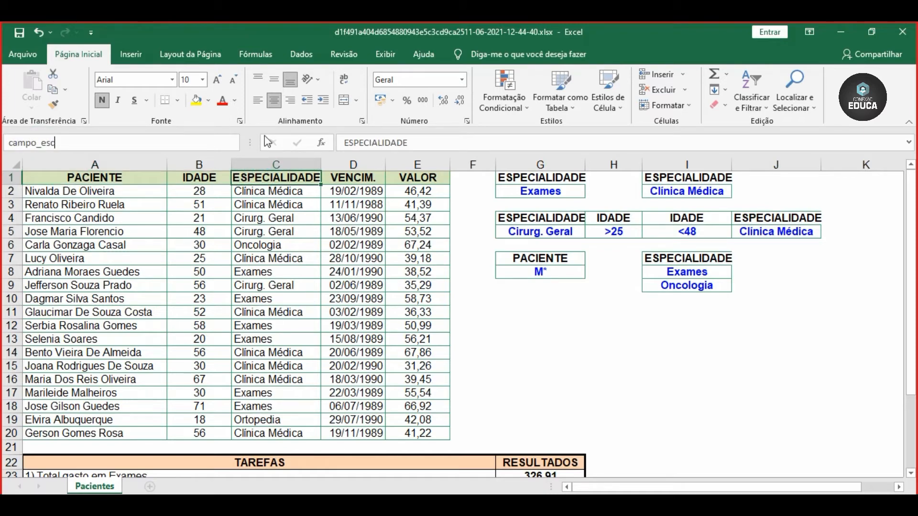
type("_especialidade")
key("Return")
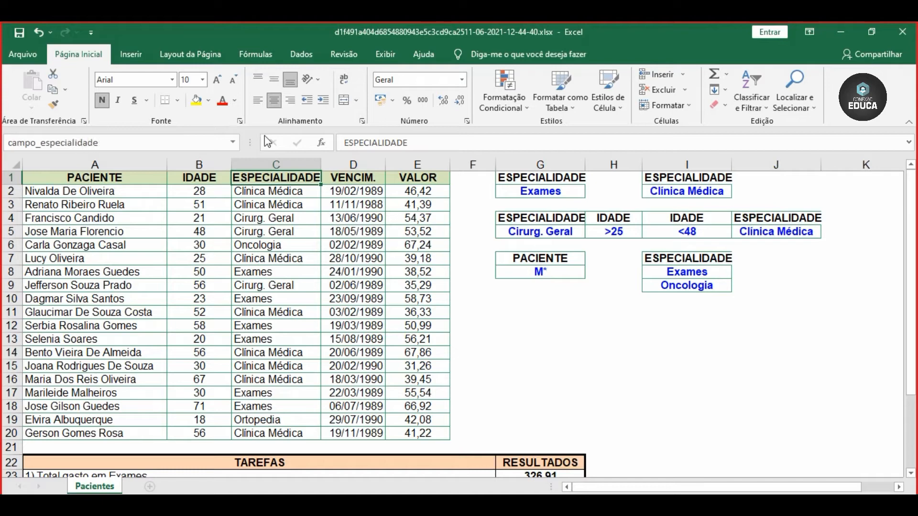
left_click(341, 181)
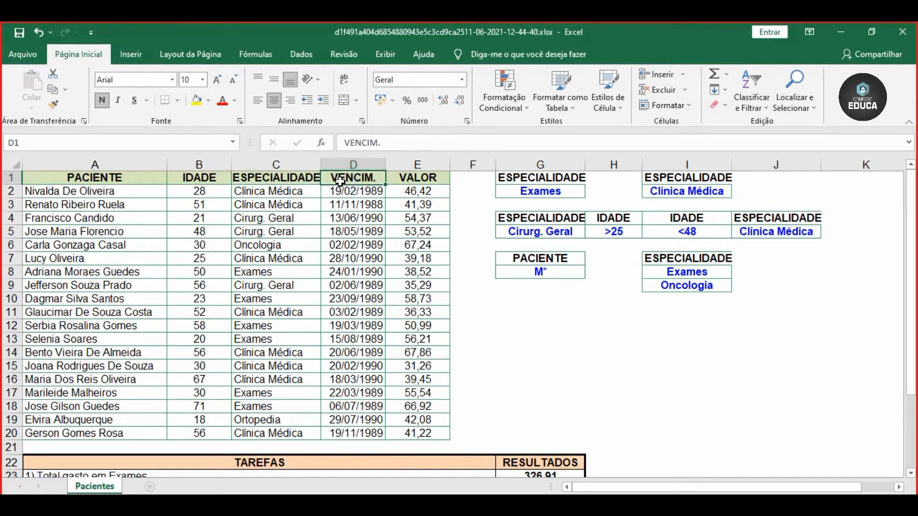
left_click(56, 144)
type("campo_vencimento")
key("Return")
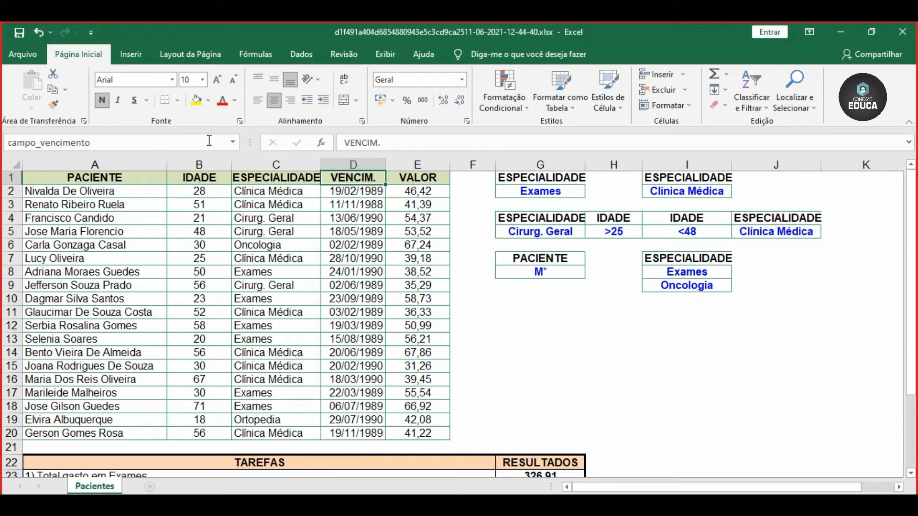
Step: Start a BDMÉDIA formula in G24 for task 2, average age in Clínica Médica, with bd as the database argument
scroll(656, 301, "down", 3)
left_click(541, 369)
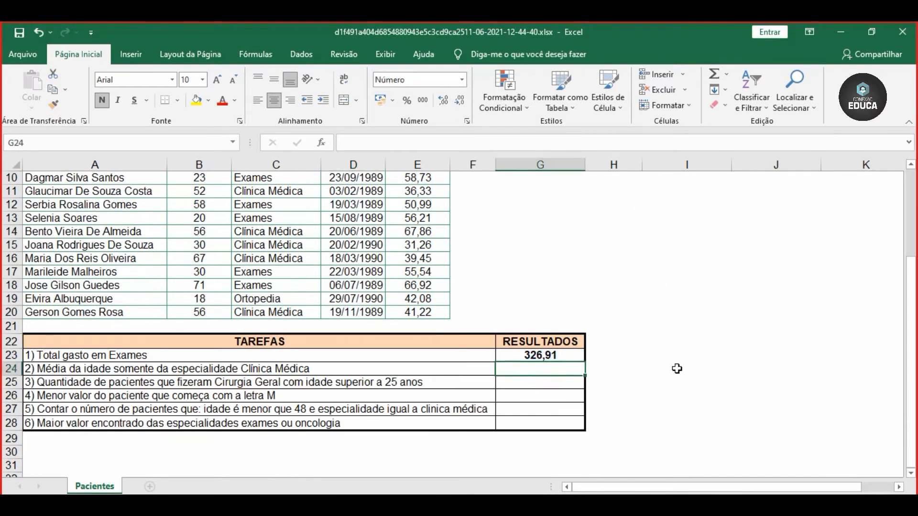
type("=bd")
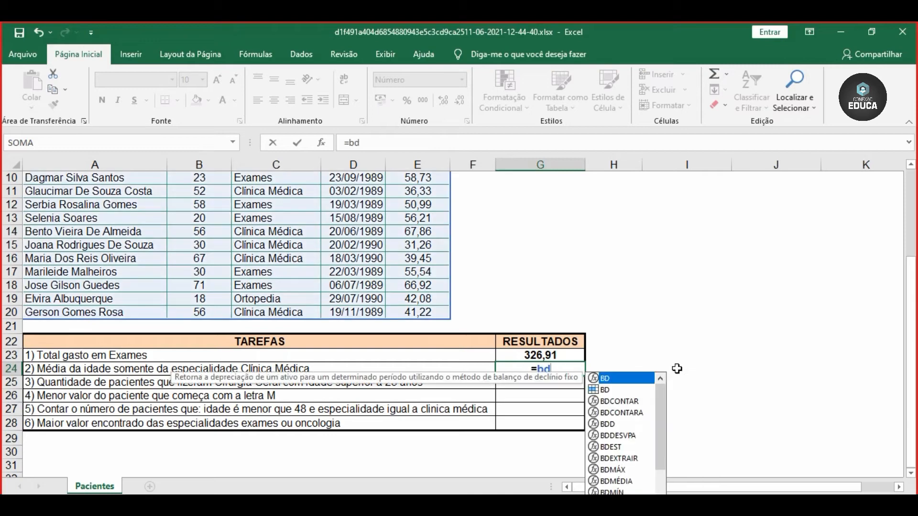
type("mé")
key("Tab")
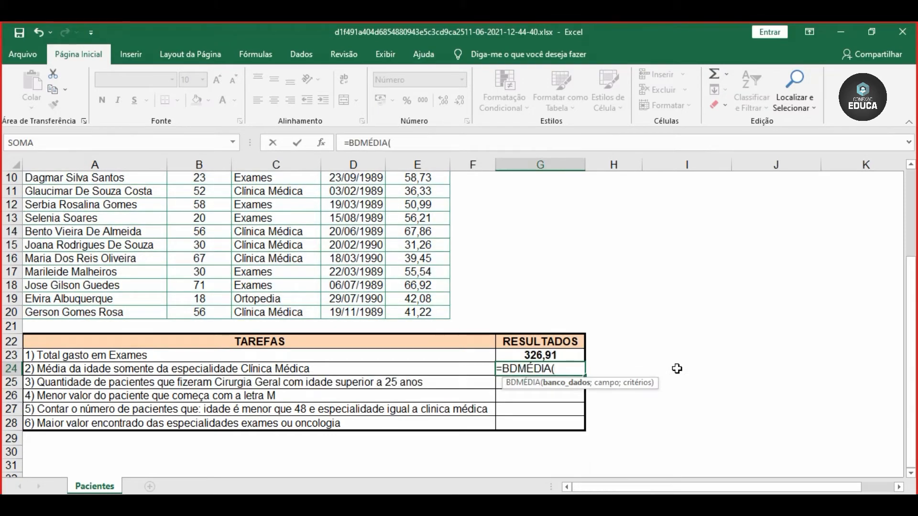
type("bd;")
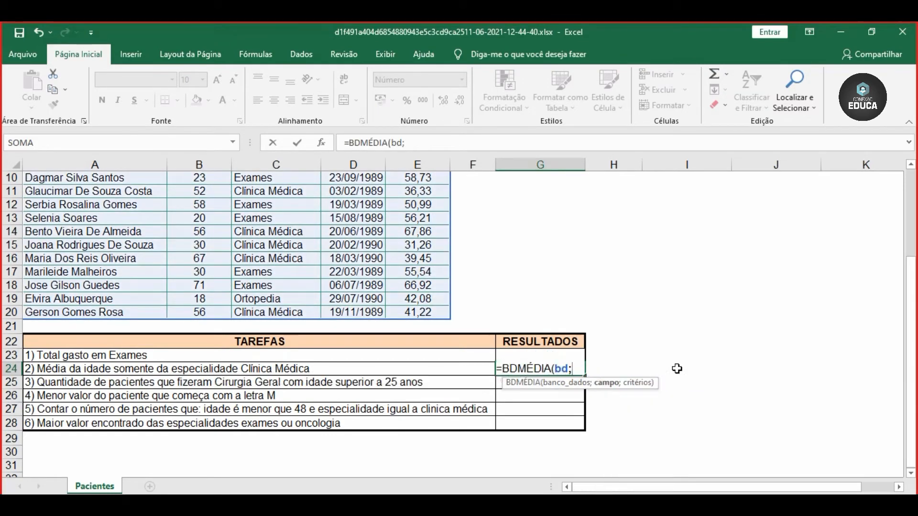
Step: Complete the BDMÉDIA formula with campo_idade as the field and criterio_clinica_medica as the criteria, and close the parenthesis
type("campo")
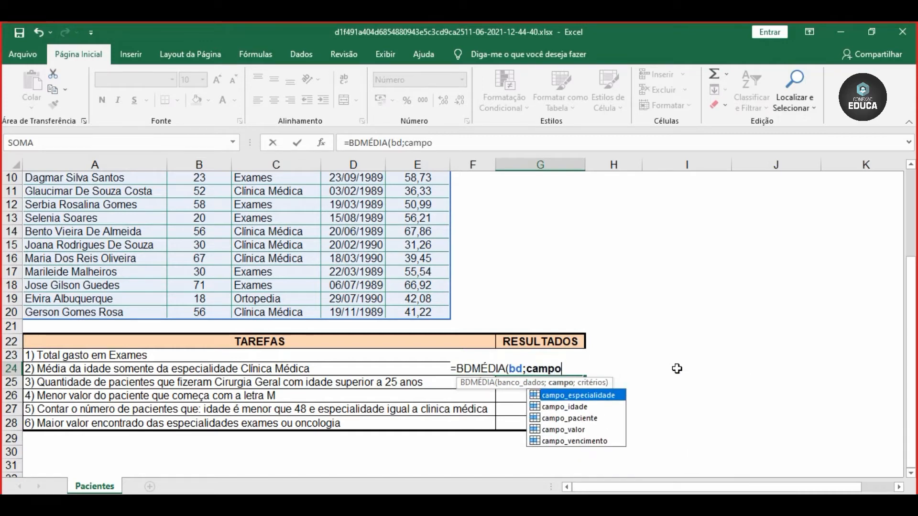
key("Down")
key("Down")
key("Tab")
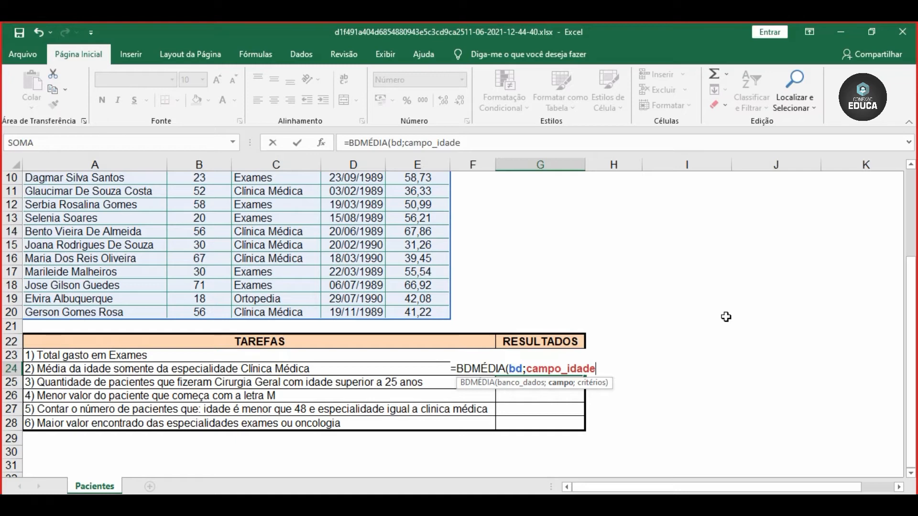
type(";cri")
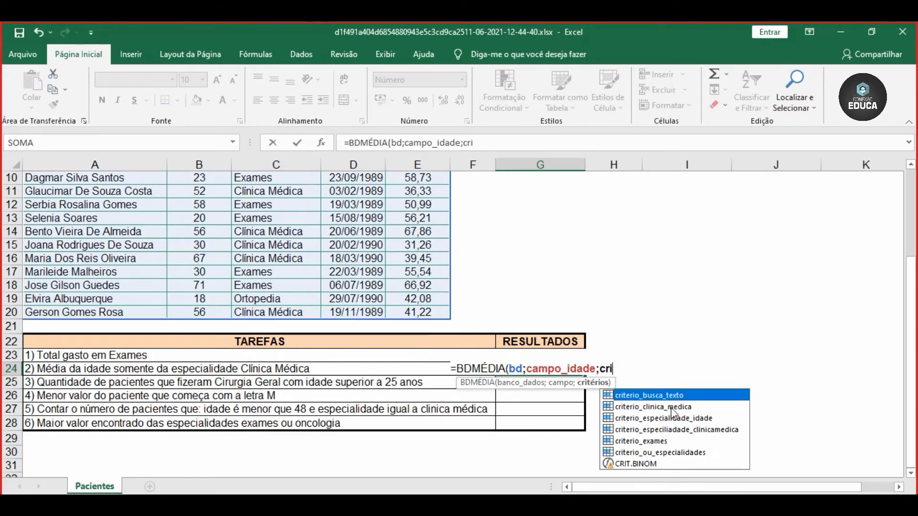
key("Down")
key("Tab")
scroll(736, 295, "up", 3)
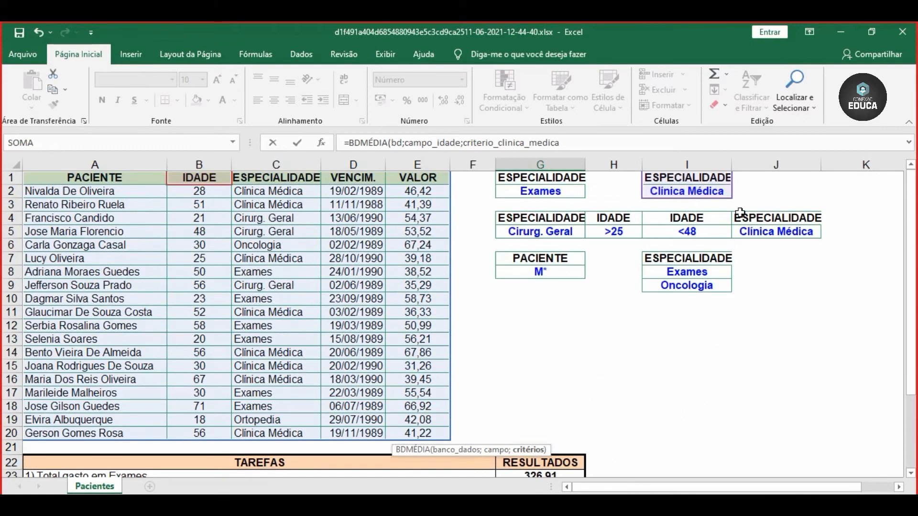
scroll(588, 374, "down", 3)
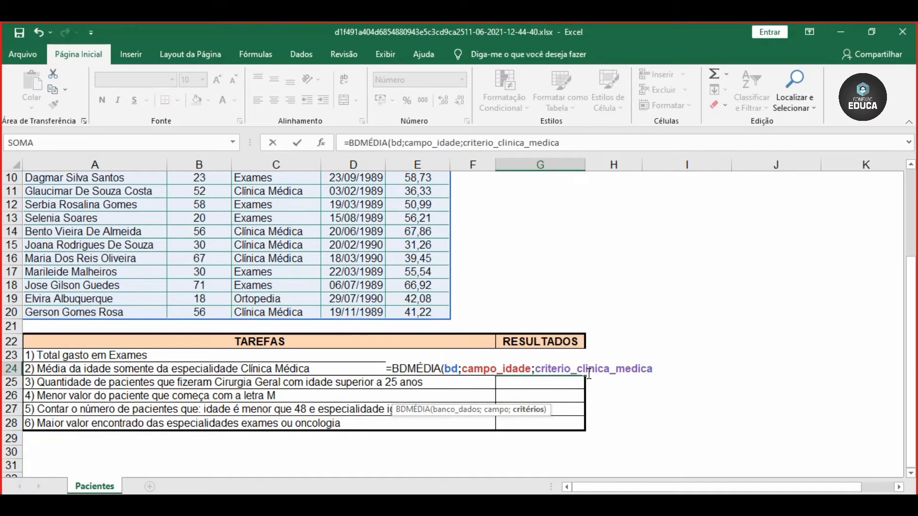
type(")")
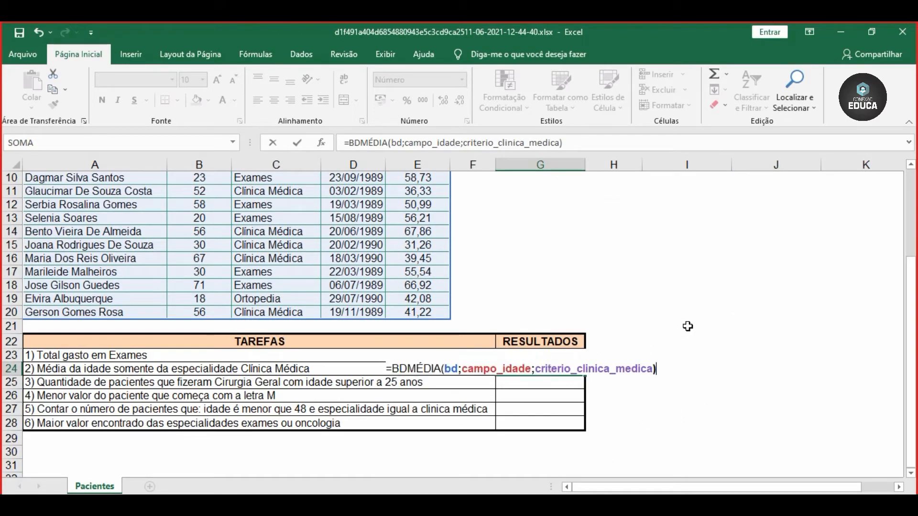
Step: Check the formula =BDMÉDIA(bd;campo_idade;criterio_clinica_medica) against the table and commit it in G24 for the average Clínica Médica age
scroll(475, 354, "up", 3)
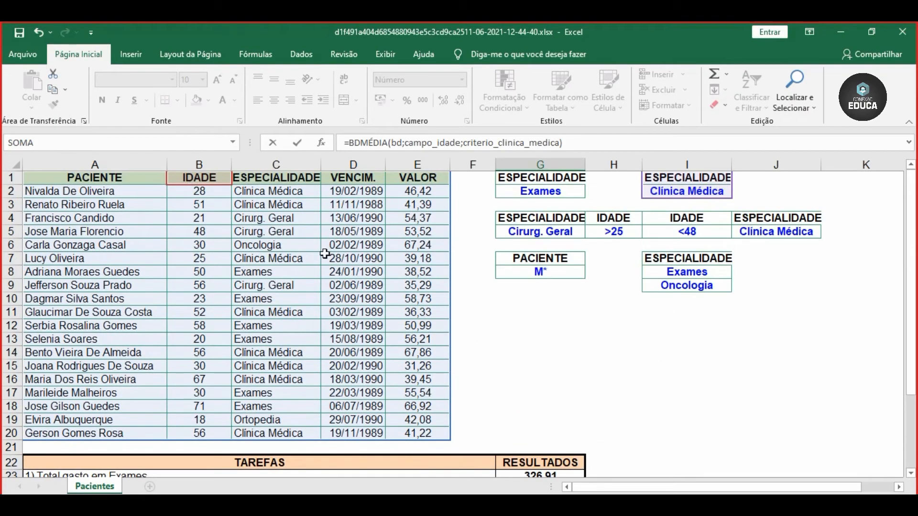
scroll(471, 287, "down", 3)
scroll(468, 290, "up", 3)
scroll(588, 314, "down", 1)
scroll(282, 197, "up", 1)
scroll(646, 287, "down", 2)
scroll(603, 420, "up", 2)
scroll(308, 304, "down", 3)
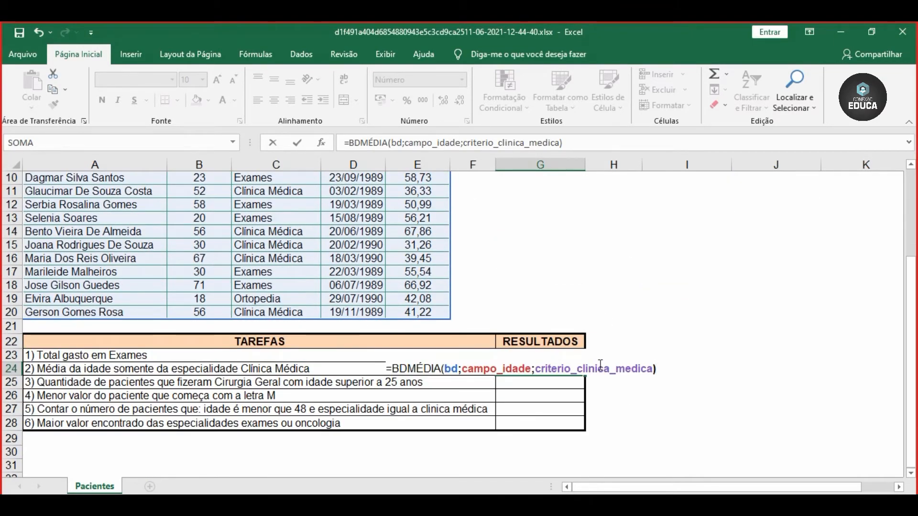
key("Return")
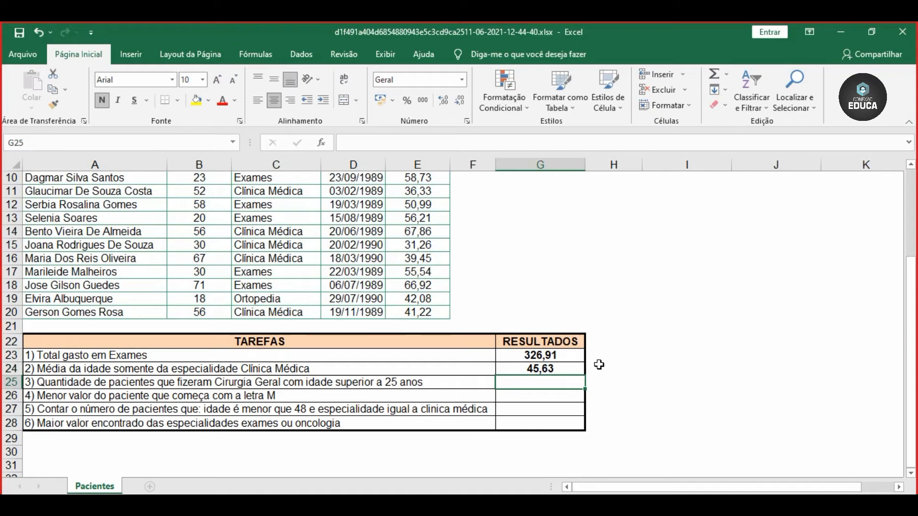
left_click(568, 370)
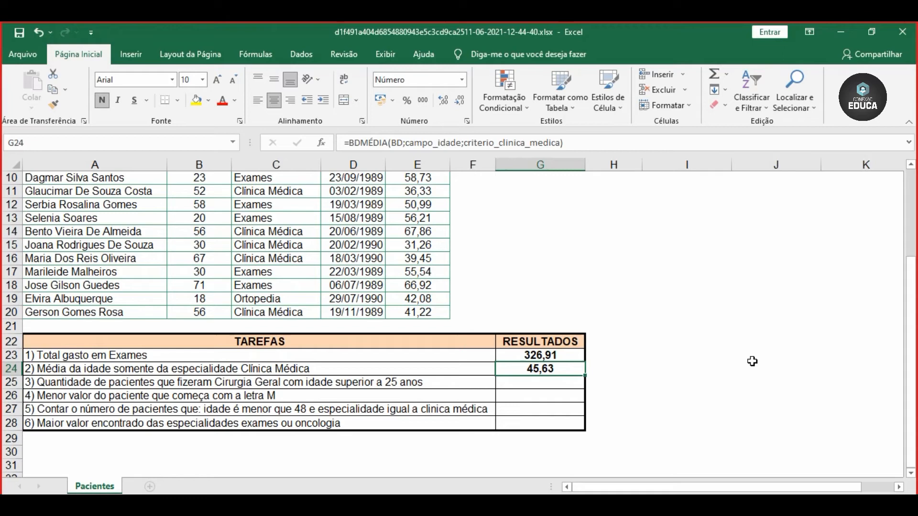
left_click(503, 380)
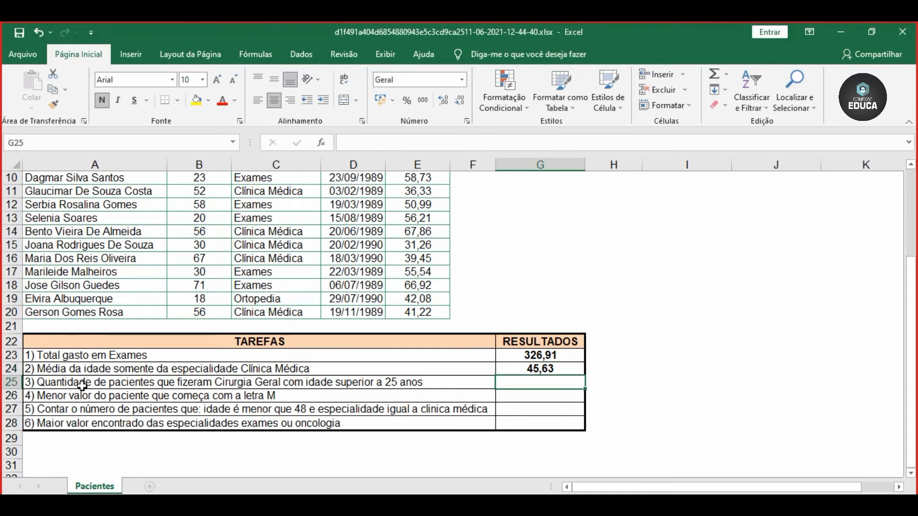
type("=")
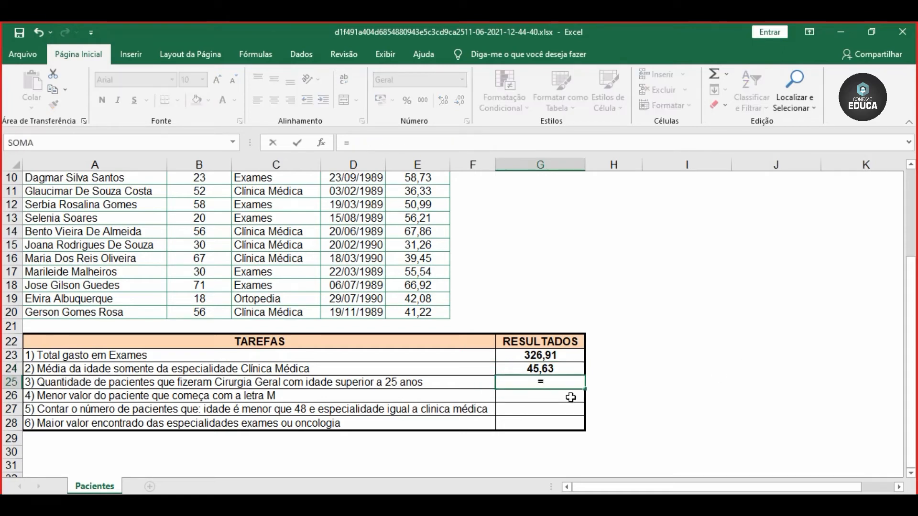
type("bdc")
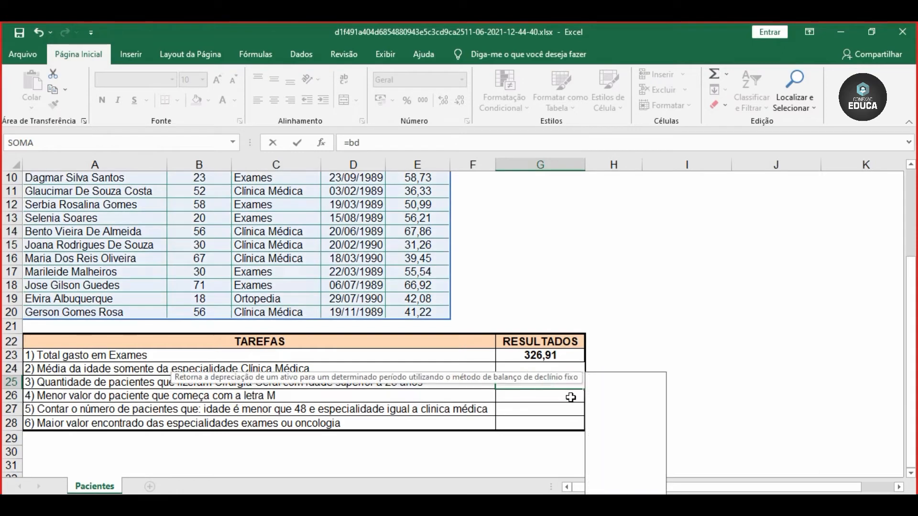
key("Return")
left_click(571, 398)
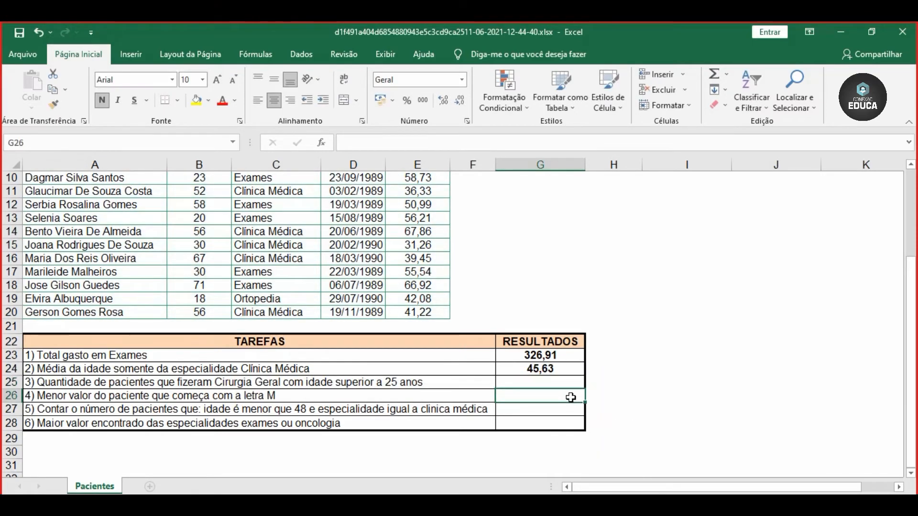
left_click(562, 383)
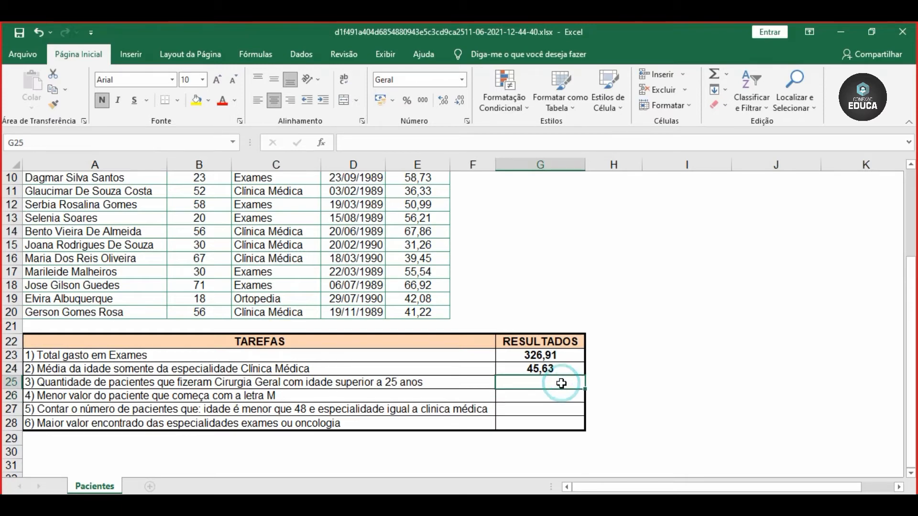
Step: Review the PACIENTE, IDADE, ESPECIALIDADE and VALOR columns of the patient table as possible fields for the count
scroll(562, 383, "up", 3)
left_click(123, 179)
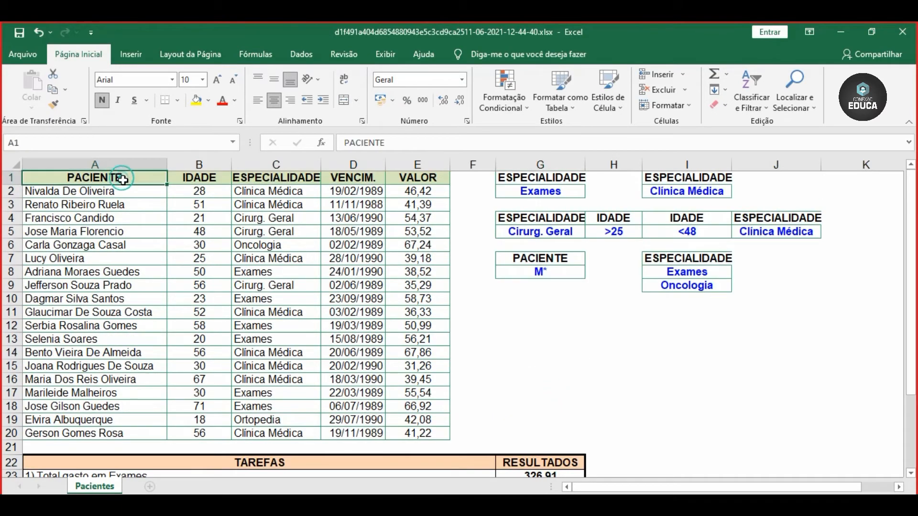
left_click_drag(123, 179, 137, 433)
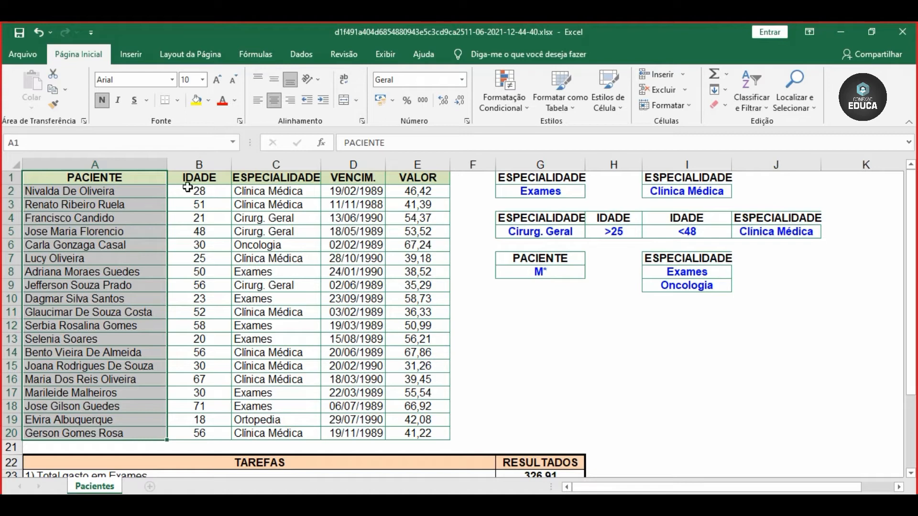
left_click_drag(191, 181, 220, 186)
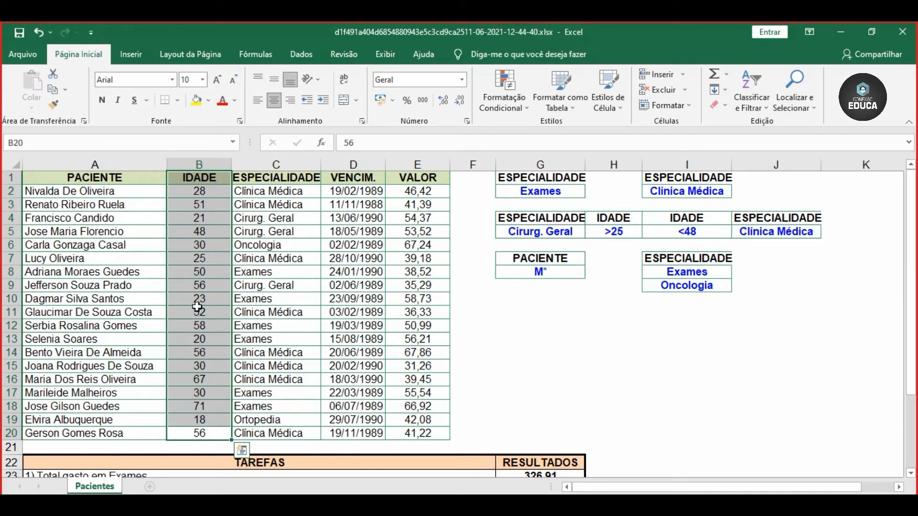
left_click(269, 257)
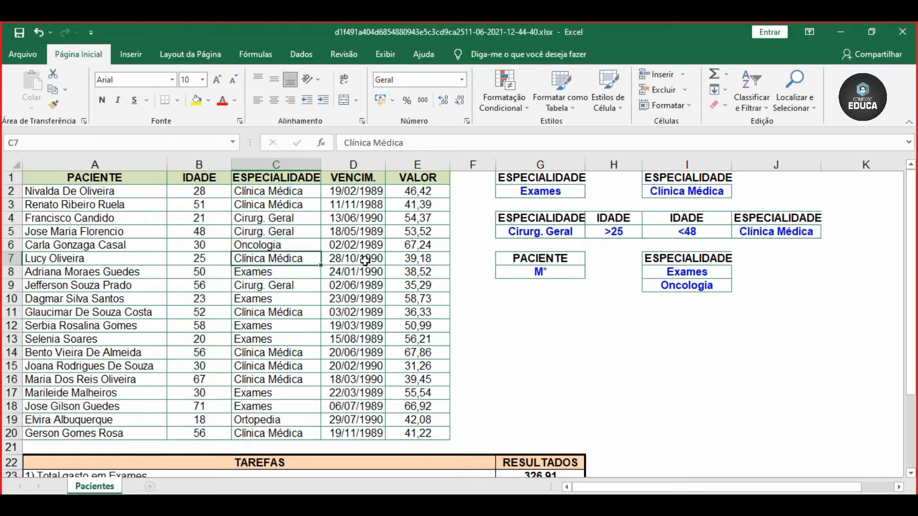
left_click_drag(276, 194, 306, 314)
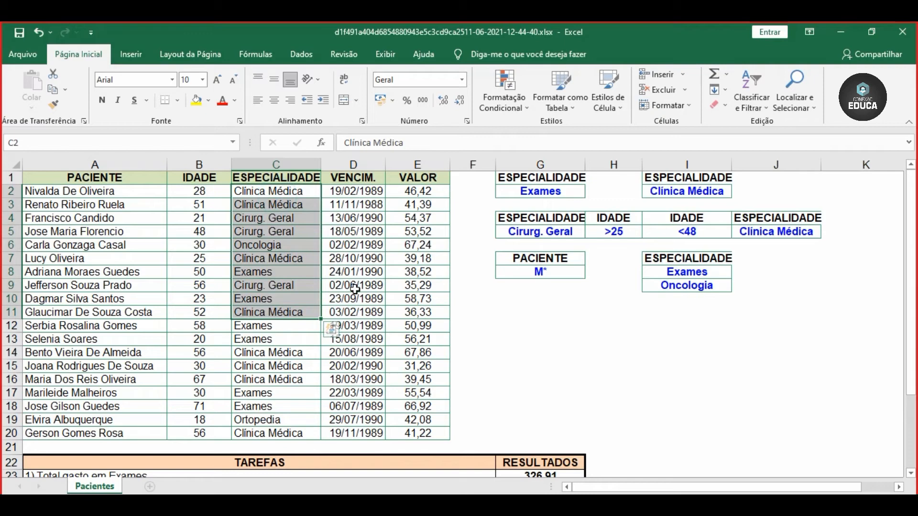
left_click_drag(418, 192, 418, 287)
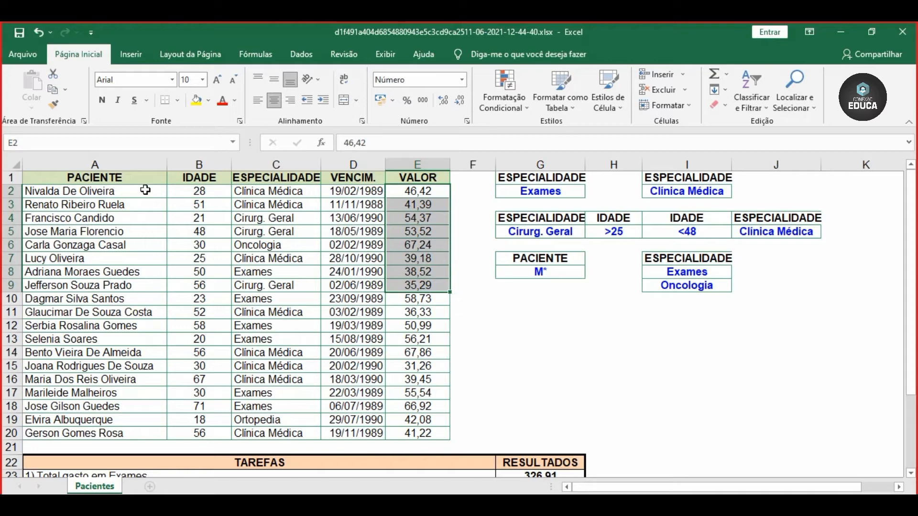
Step: Start a BDCONTARA formula in G25, the result cell for the Cirurgia Geral patients older than 25
scroll(184, 202, "down", 2)
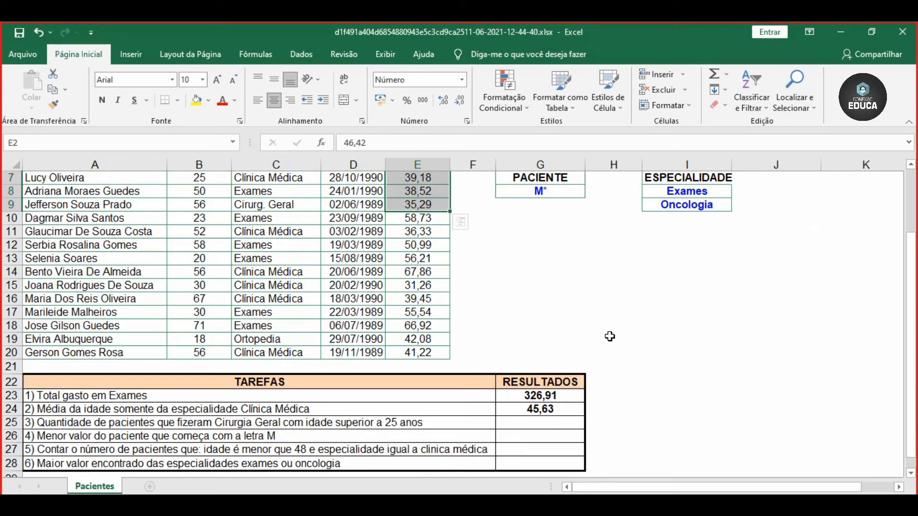
left_click(529, 427)
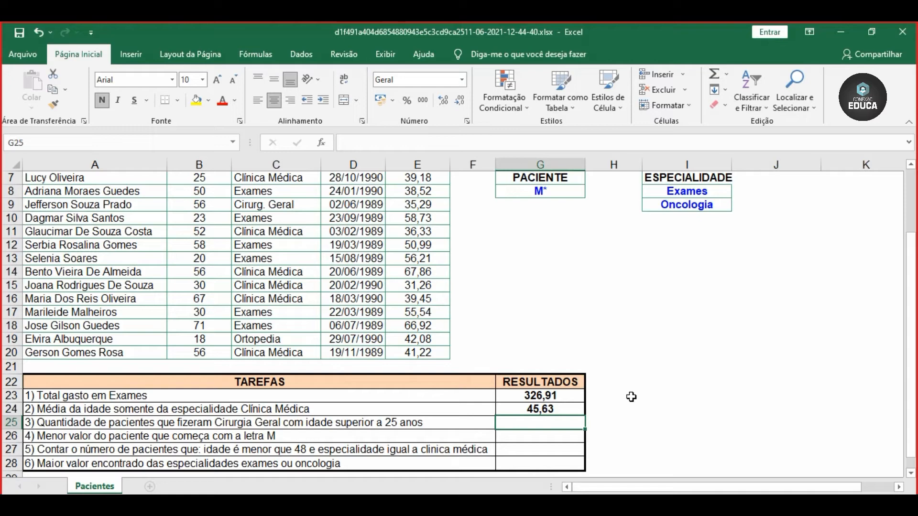
type("=")
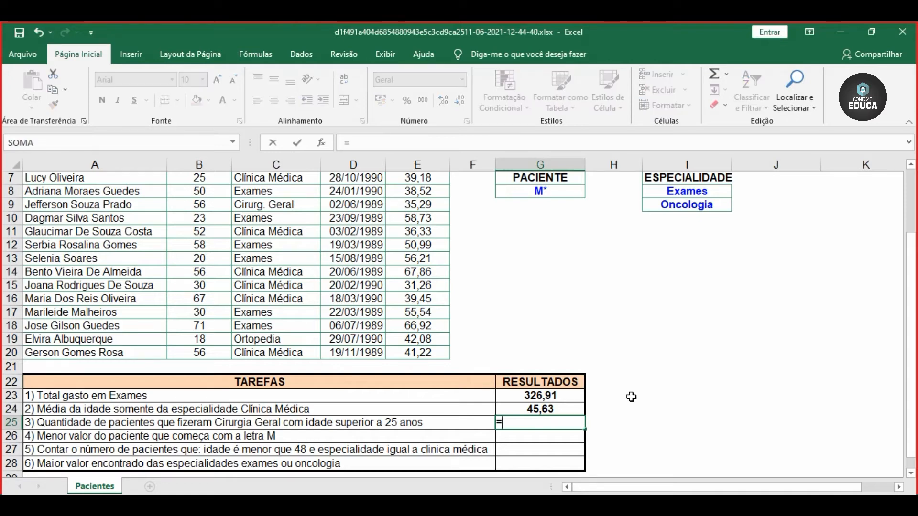
type("bdco")
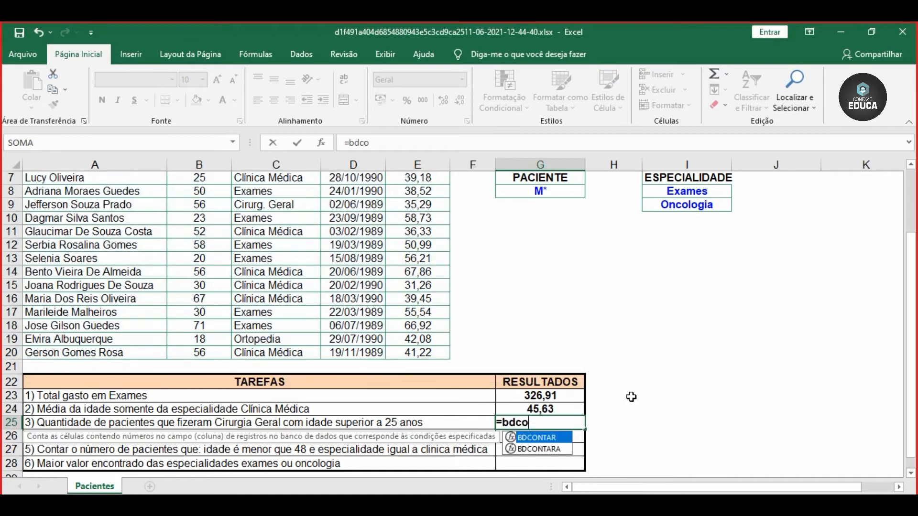
double_click(534, 451)
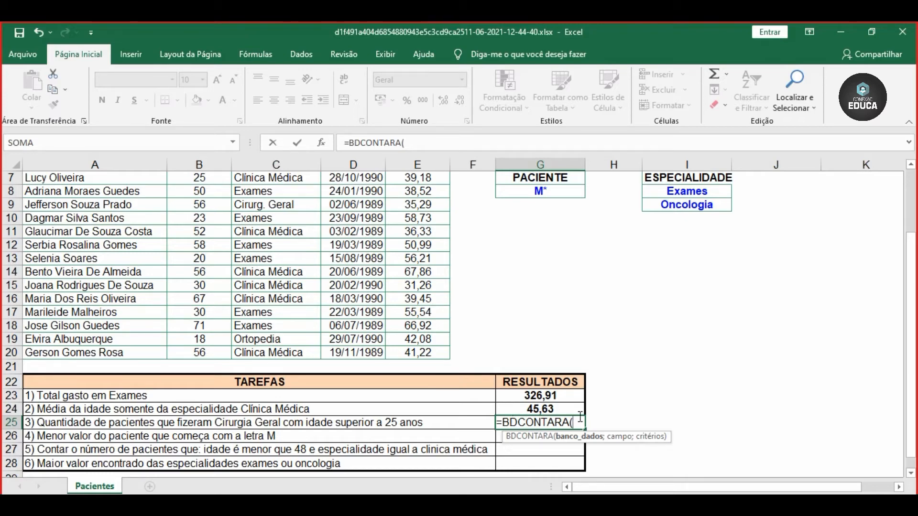
type("bd")
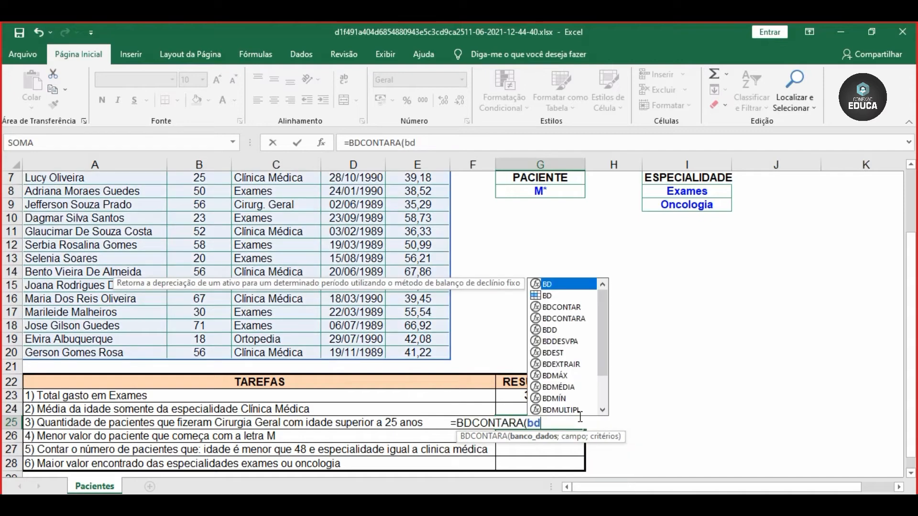
key("BackSpace")
key("BackSpace")
type("BD")
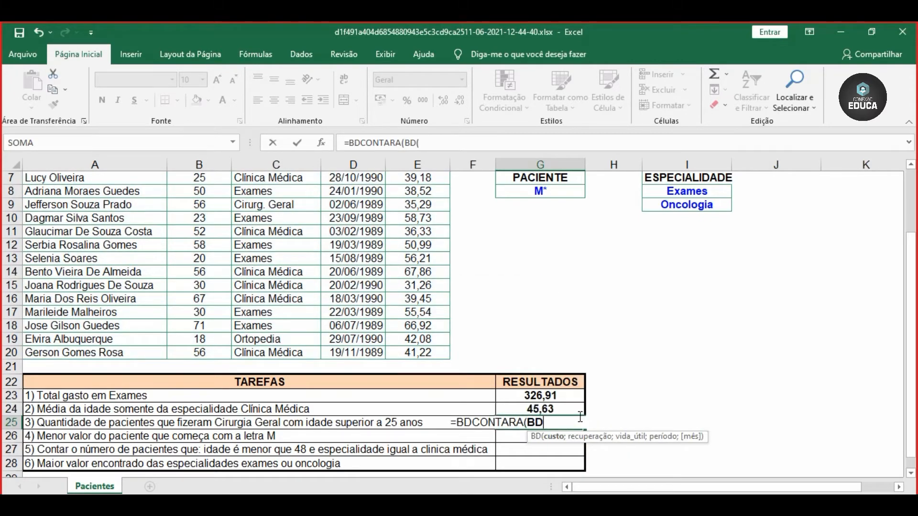
key("Escape")
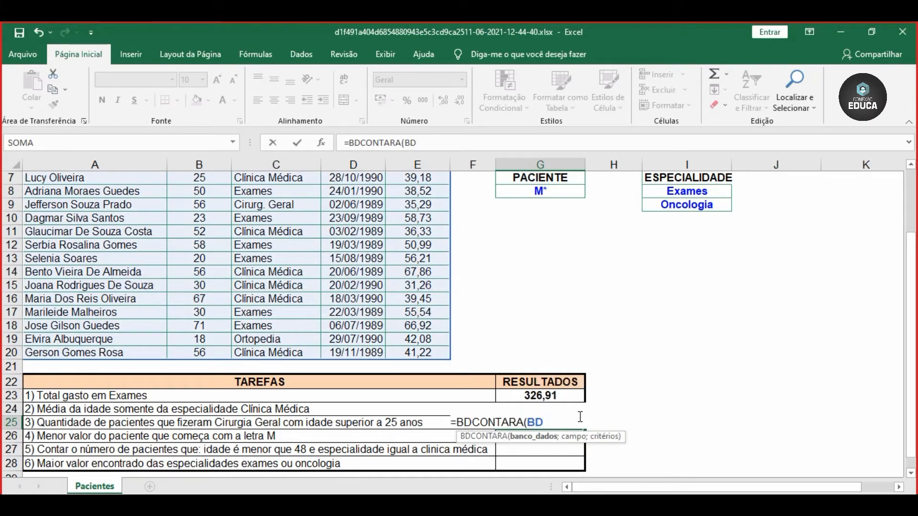
type(";")
key("BackSpace")
key("BackSpace")
key("BackSpace")
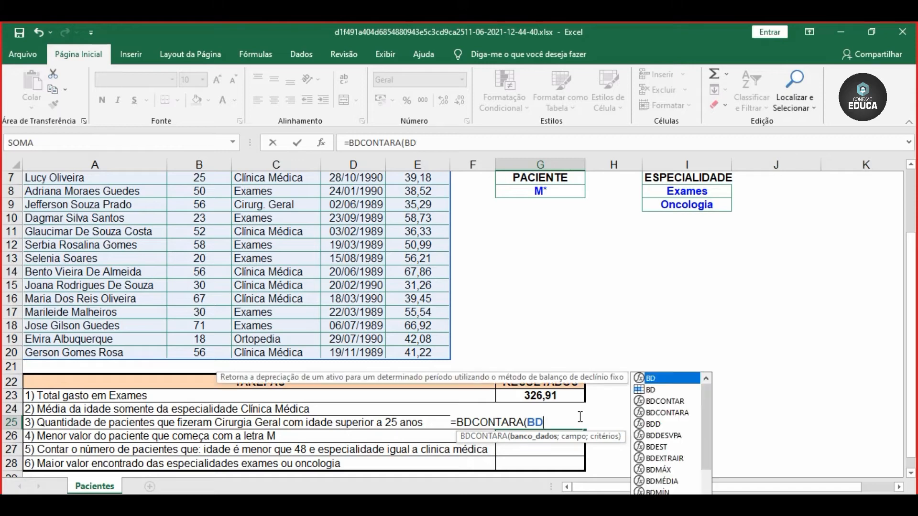
type("D")
key("BackSpace")
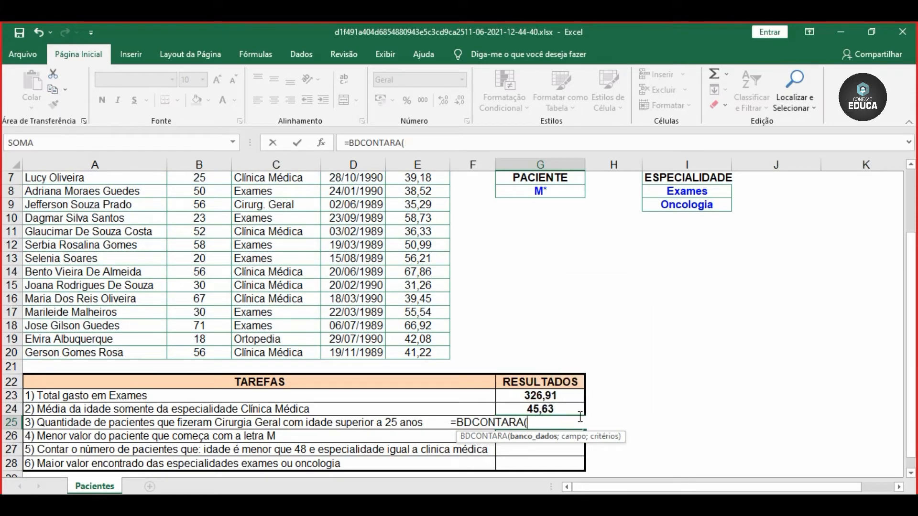
type("BD")
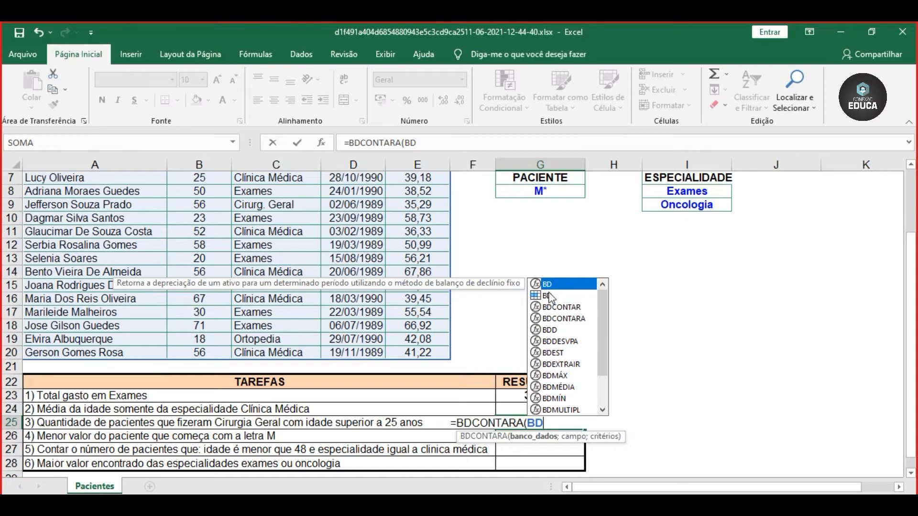
left_click(549, 296)
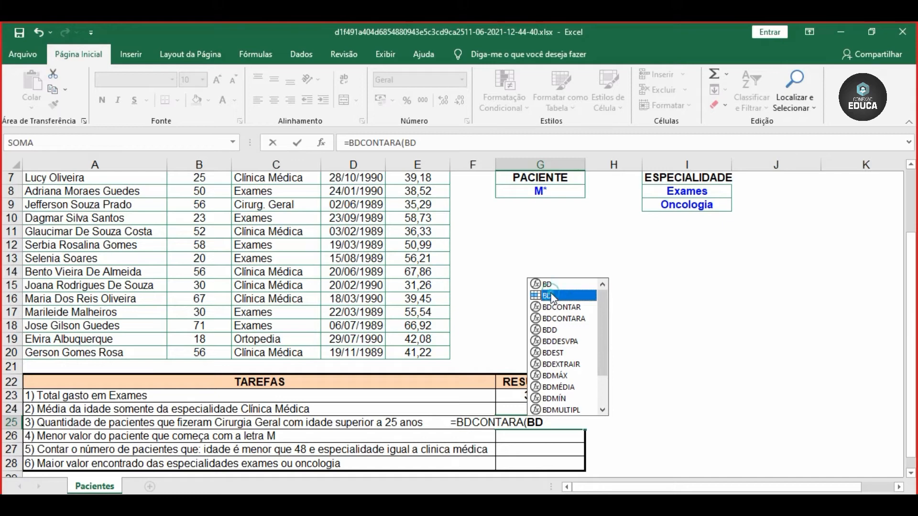
double_click(550, 296)
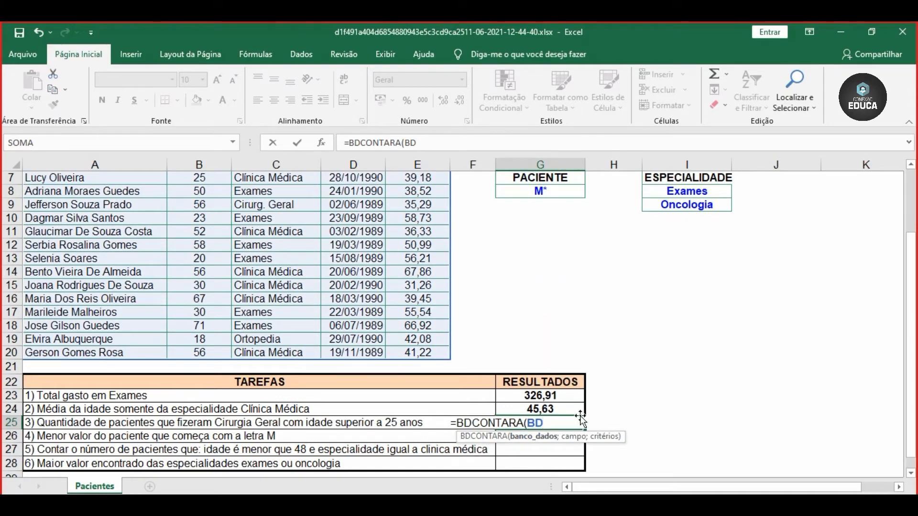
key("BackSpace")
key("BackSpace")
Step: Supply the named range BD, not the BD depreciation function, as the database argument of BDCONTARA
type("B")
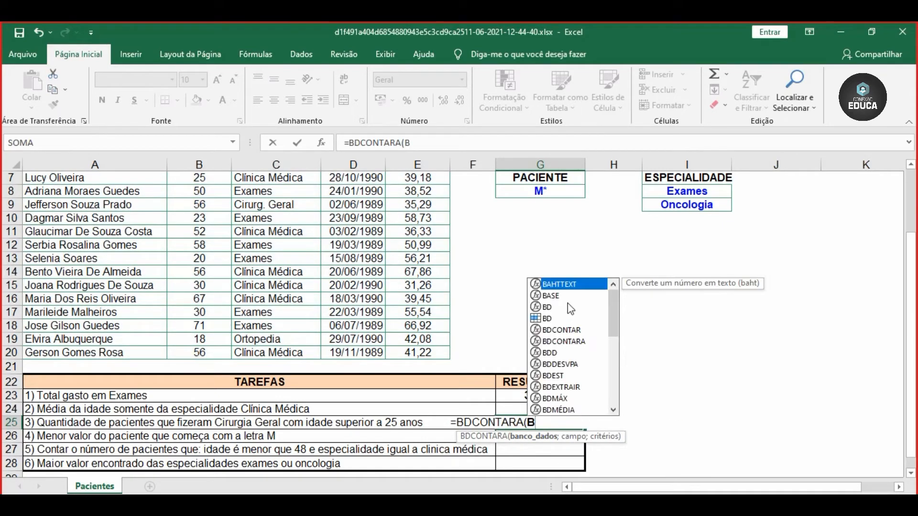
double_click(549, 307)
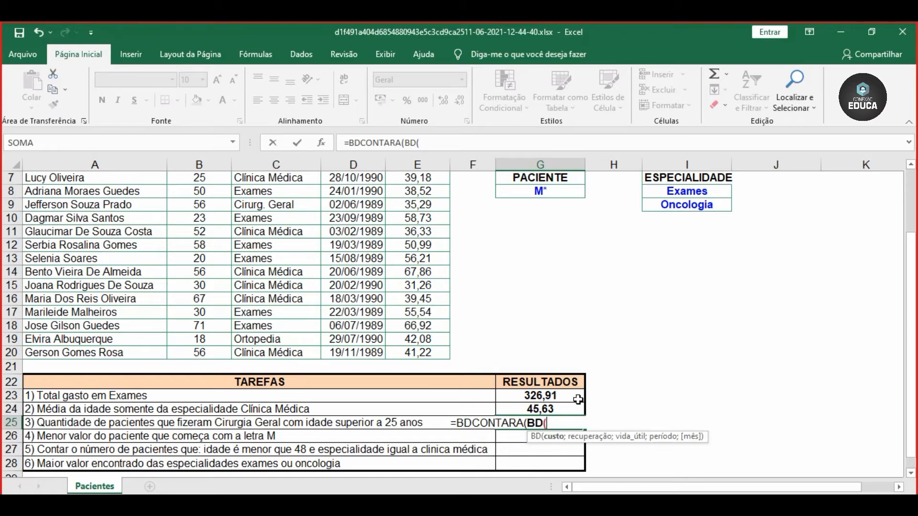
key("BackSpace")
key("BackSpace")
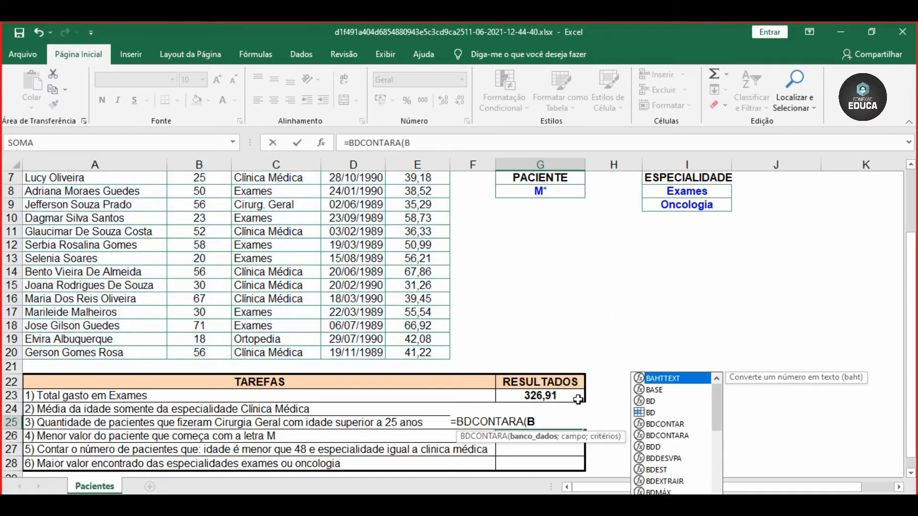
left_click(654, 413)
double_click(654, 413)
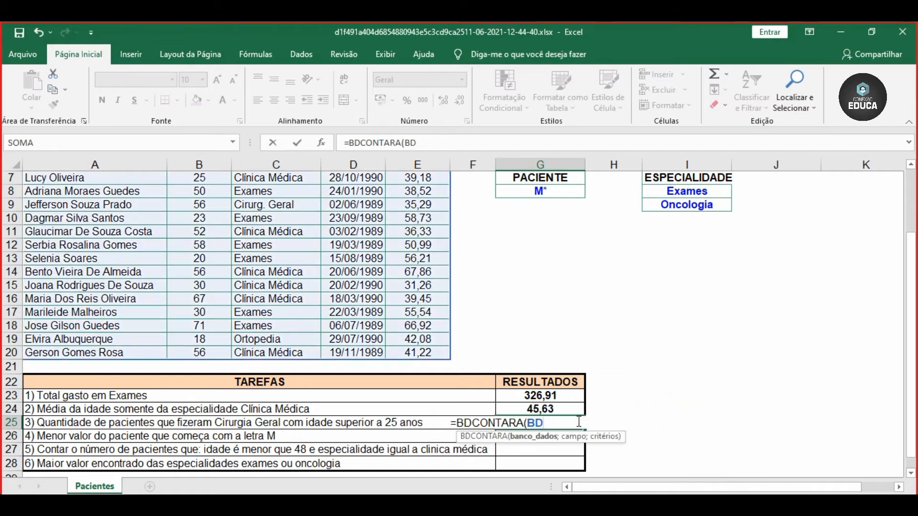
type(";")
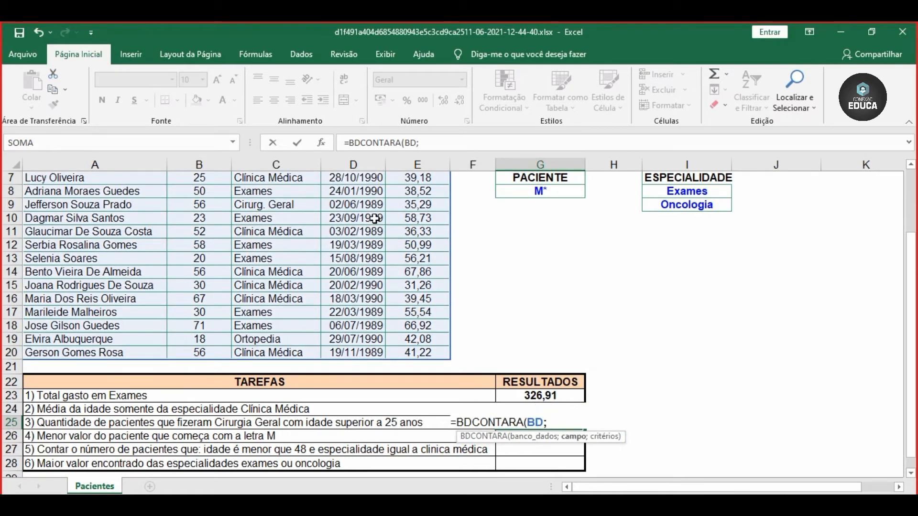
Step: Supply the named range campo_paciente as the field argument of the BDCONTARA formula in G25
scroll(307, 224, "up", 2)
scroll(241, 253, "down", 2)
type("cam")
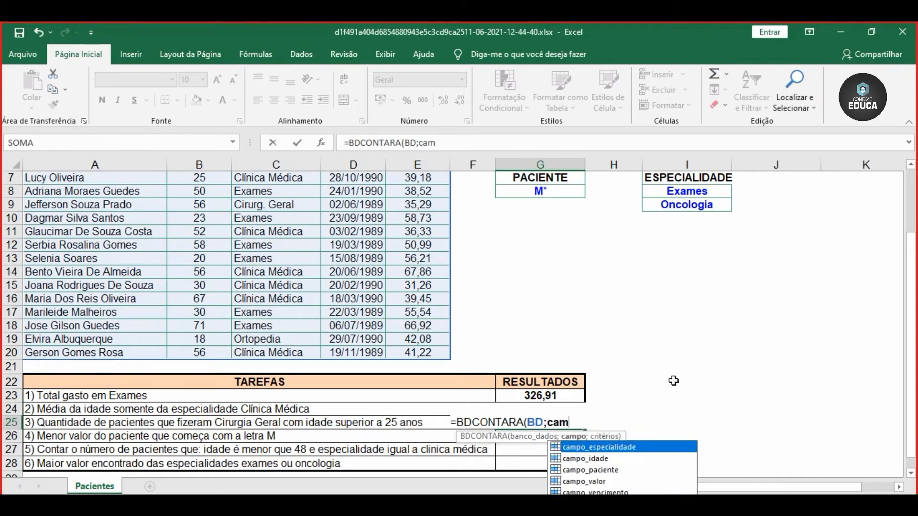
scroll(674, 381, "up", 2)
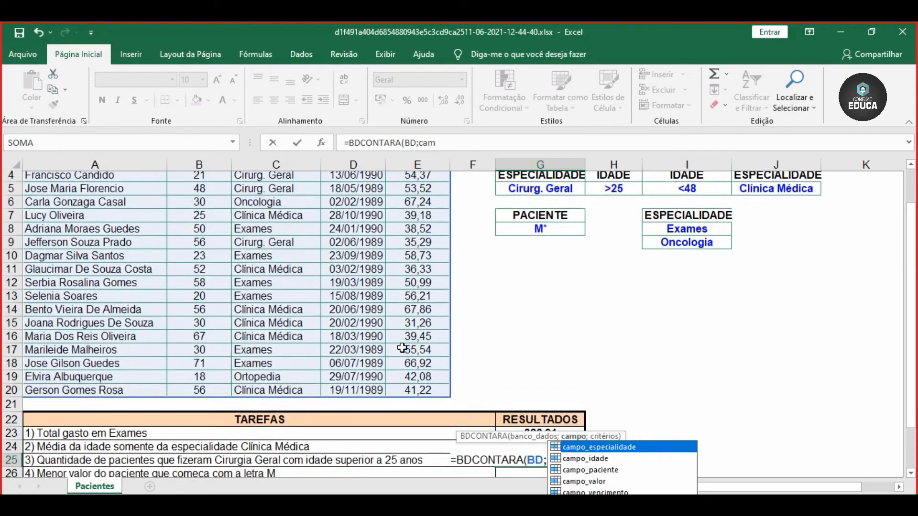
scroll(690, 372, "down", 2)
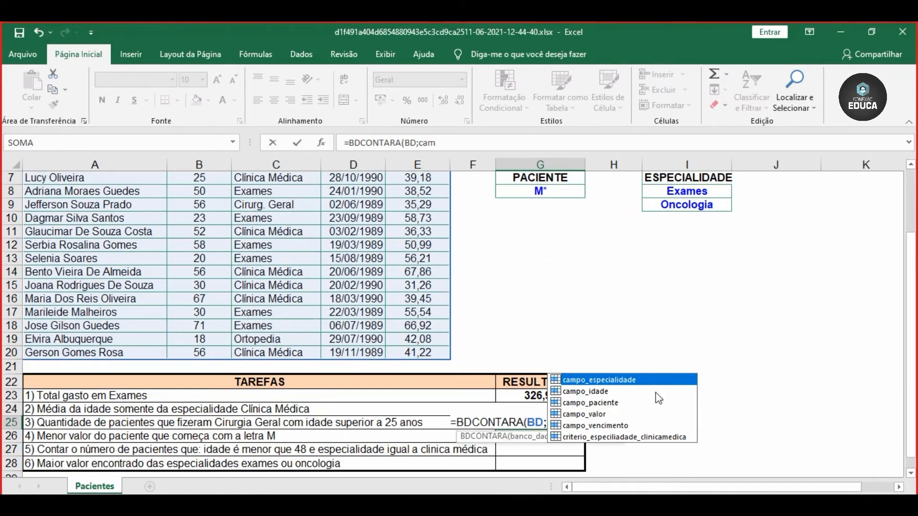
left_click(607, 403)
double_click(606, 402)
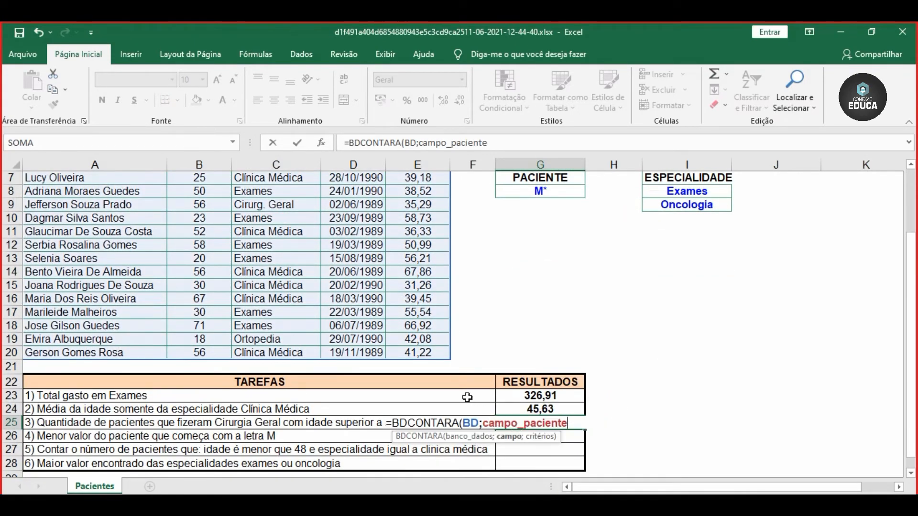
Step: Begin the criteria argument of BDCONTARA with the partial name cri and commit the formula in G25
scroll(228, 306, "up", 2)
scroll(287, 292, "down", 2)
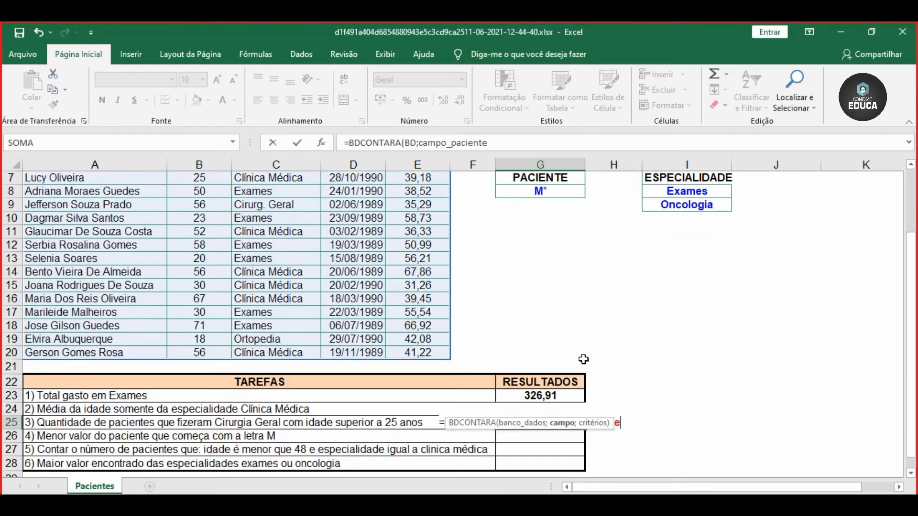
scroll(621, 368, "down", 2)
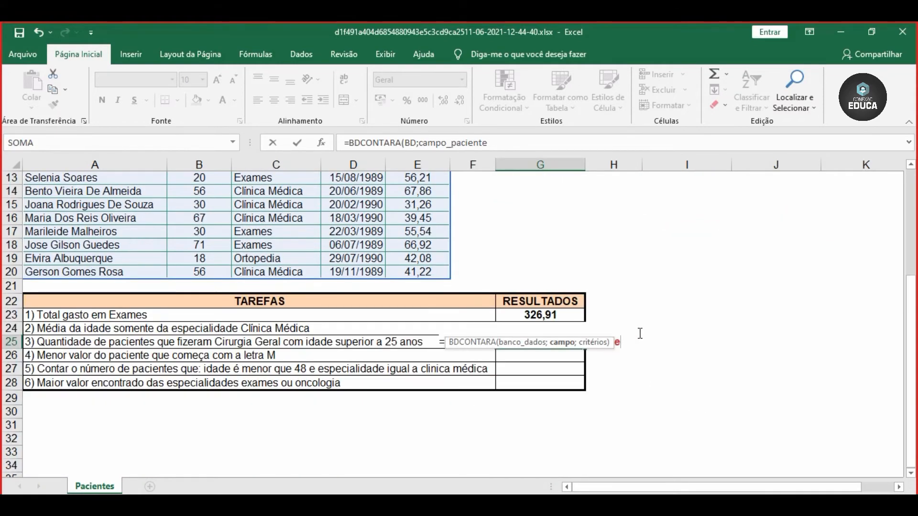
scroll(527, 205, "up", 1)
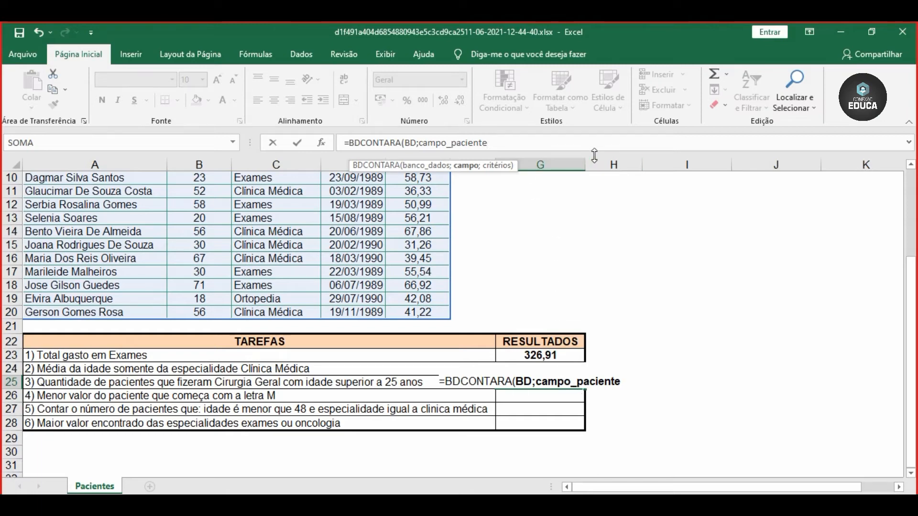
type(";")
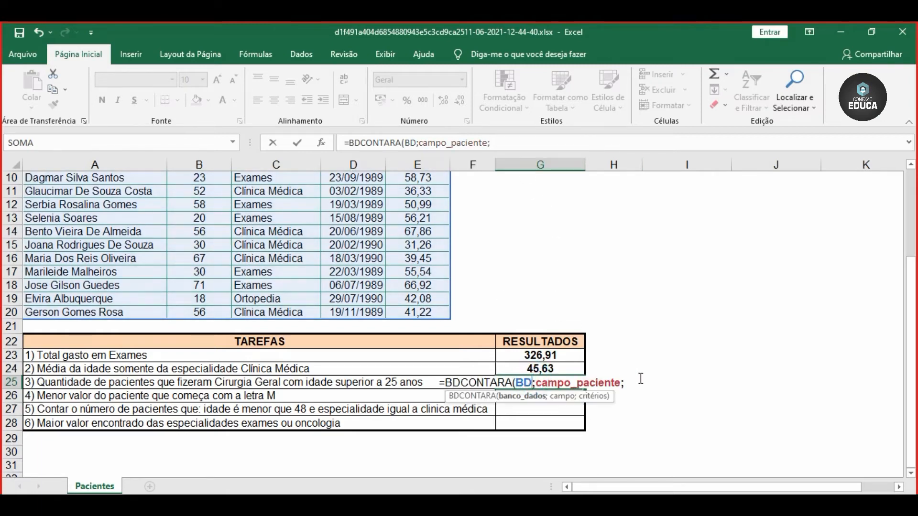
left_click(641, 378)
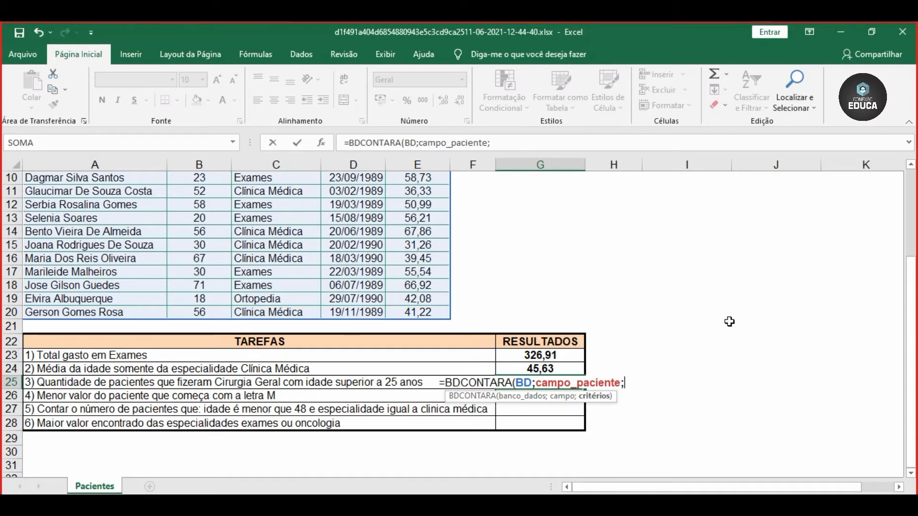
type("cri")
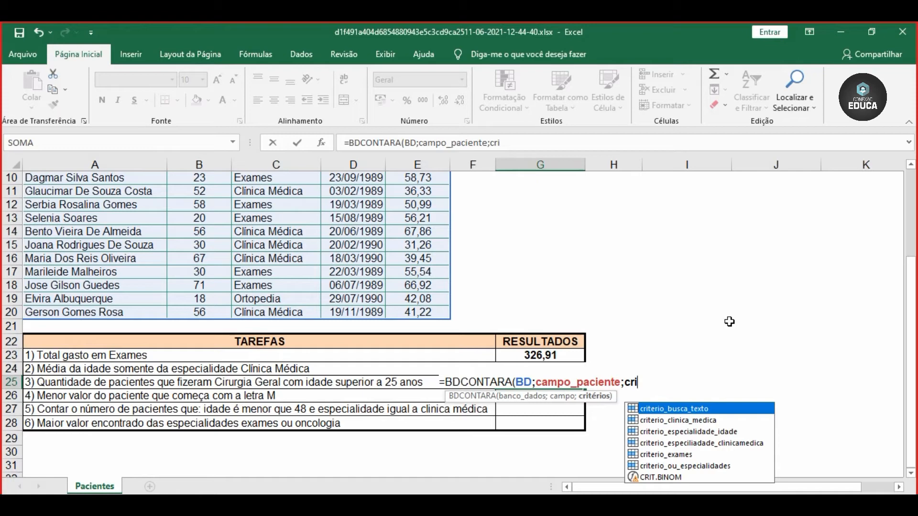
key("Down")
key("Down")
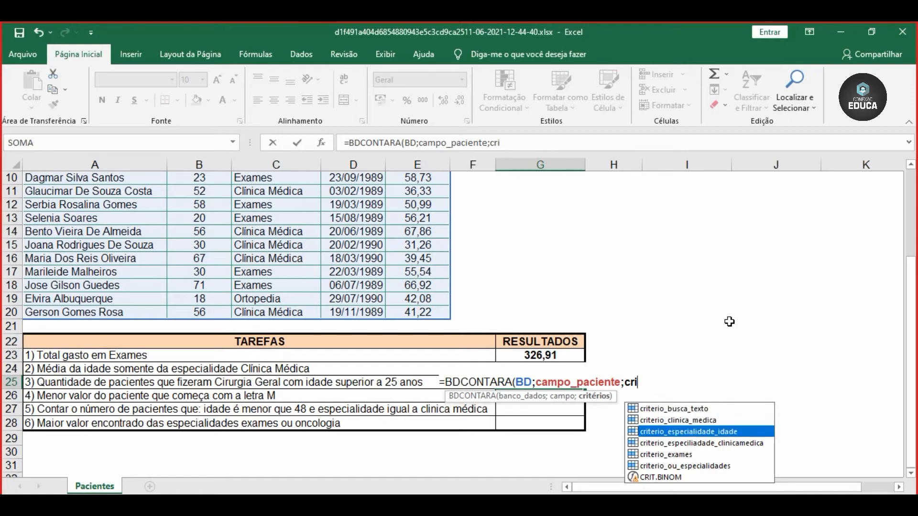
scroll(729, 322, "up", 3)
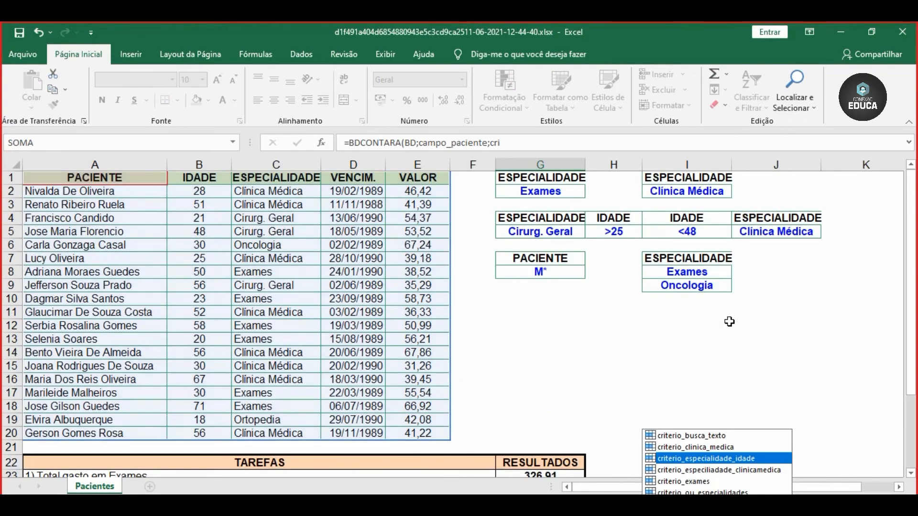
key("Return")
Step: Reopen the G25 formula and replace the incomplete cri argument with the named range criterio_especialidade_idade
double_click(553, 449)
scroll(554, 449, "up", 2)
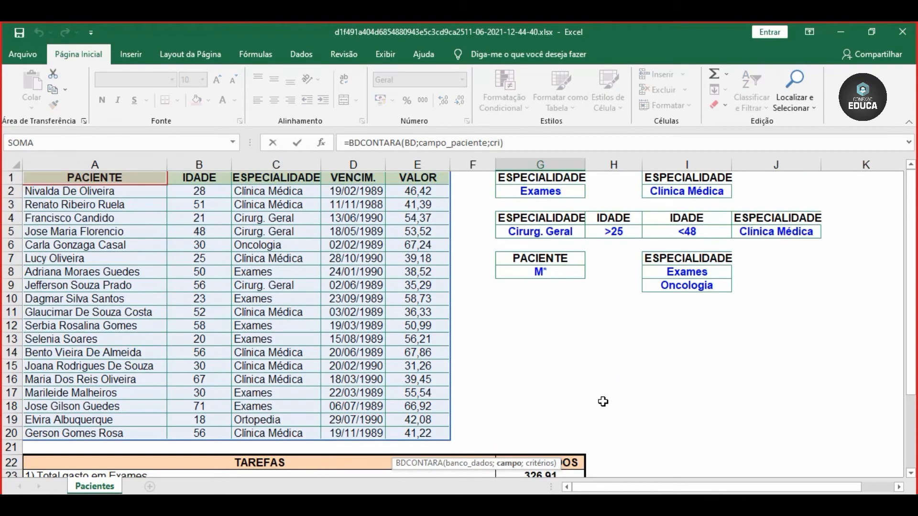
scroll(559, 435, "down", 2)
left_click(569, 420)
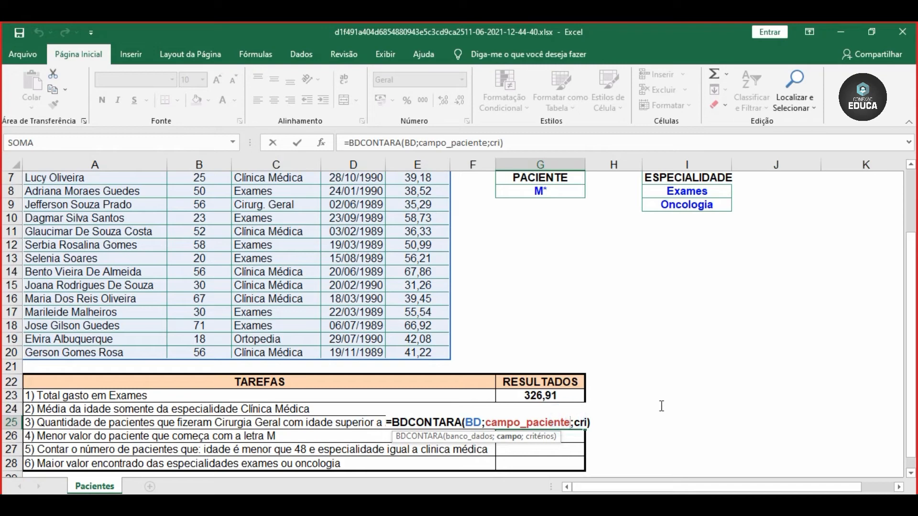
key("Right")
type("cri")
key("BackSpace")
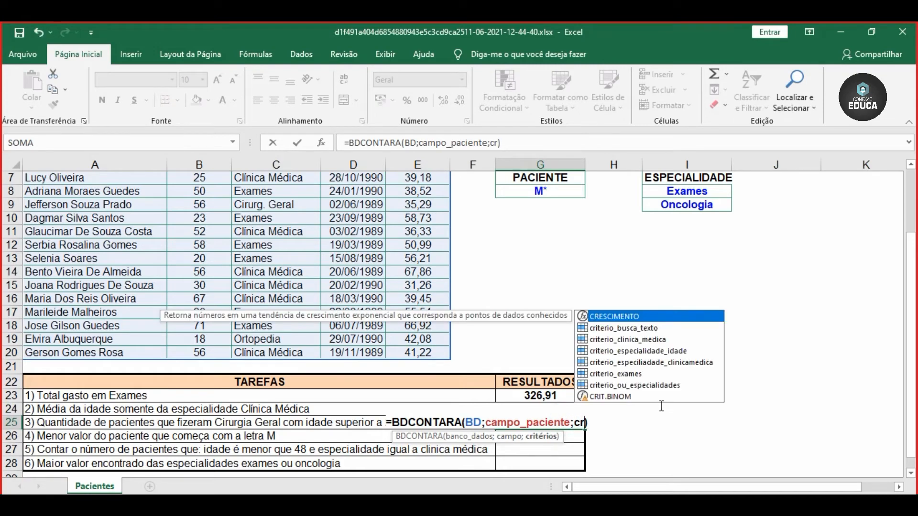
key("Down")
key("Down")
key("Down")
key("Tab")
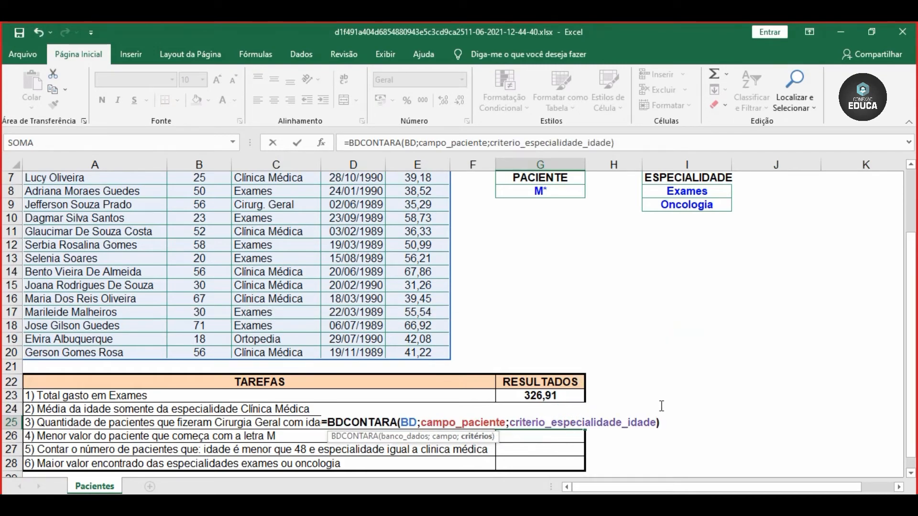
Step: Check the criteria range, commit =BDCONTARA(BD;campo_paciente;criterio_especialidade_idade) in G25 and review the result against the table
scroll(661, 406, "up", 2)
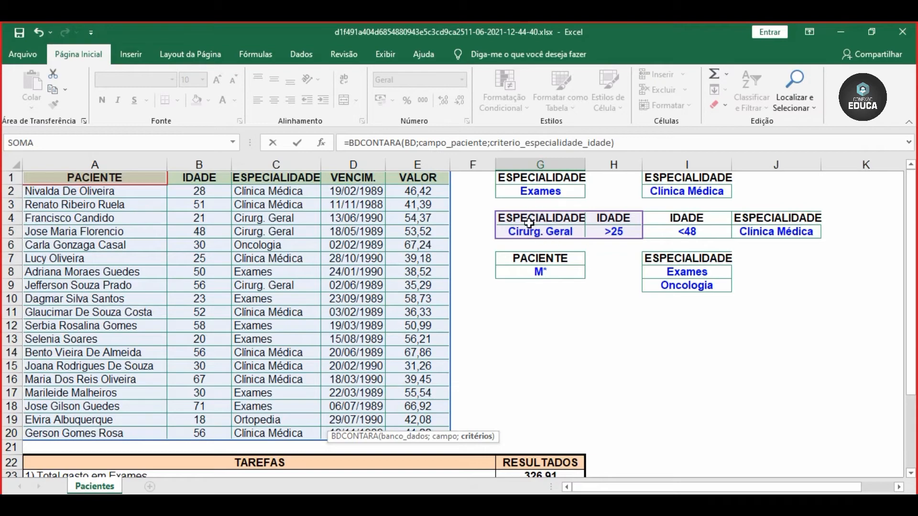
scroll(608, 264, "down", 3)
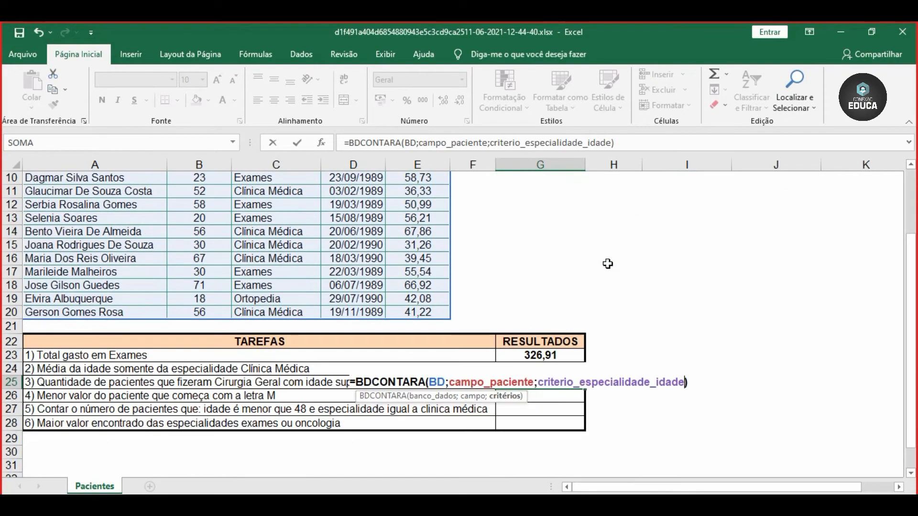
key("Return")
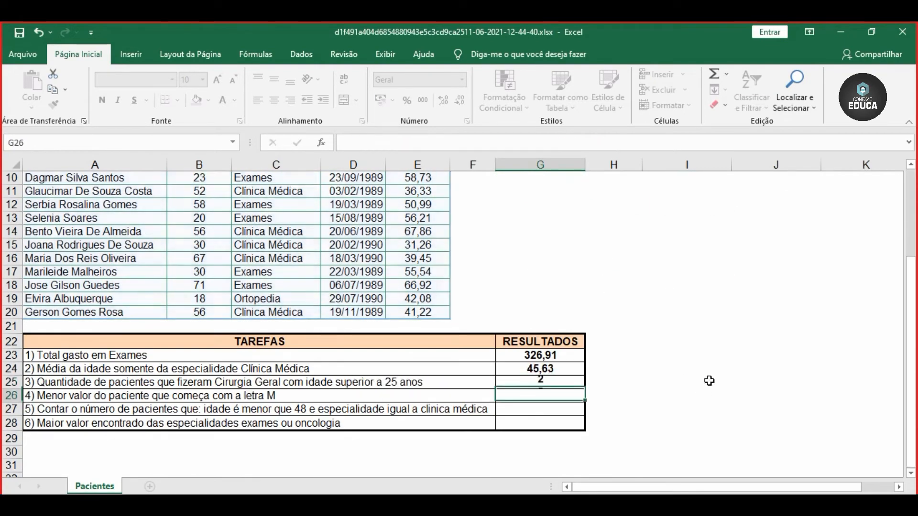
left_click(535, 380)
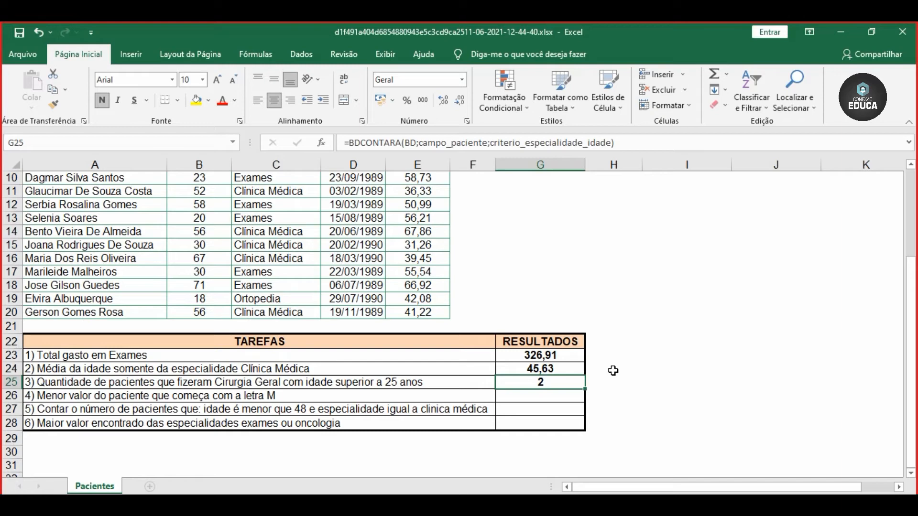
scroll(613, 371, "up", 2)
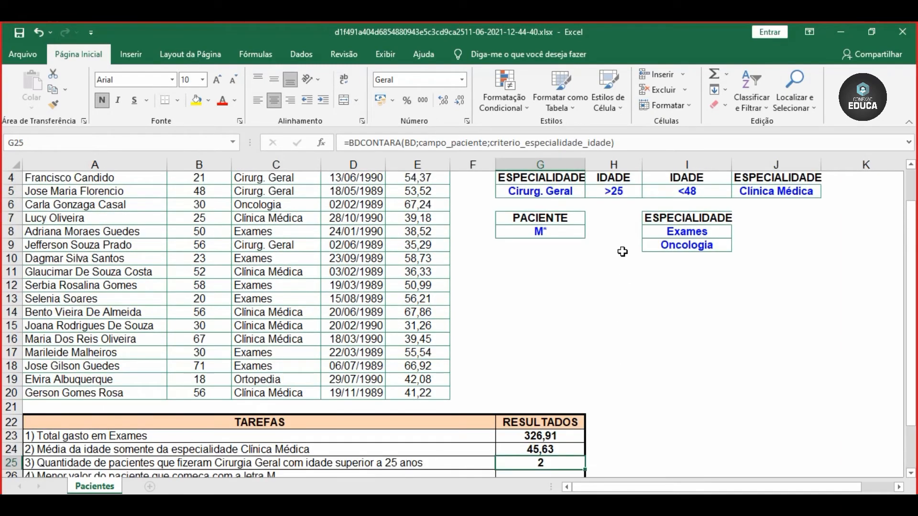
scroll(622, 251, "down", 2)
Step: Start a BDMÍN formula in G26, the result cell for the lowest value of patients starting with M
left_click(555, 398)
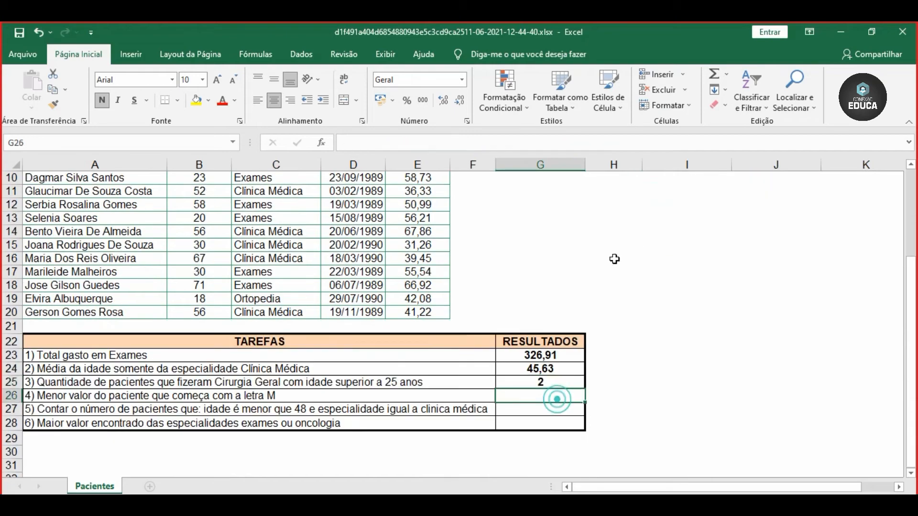
scroll(553, 398, "up", 3)
scroll(631, 312, "down", 2)
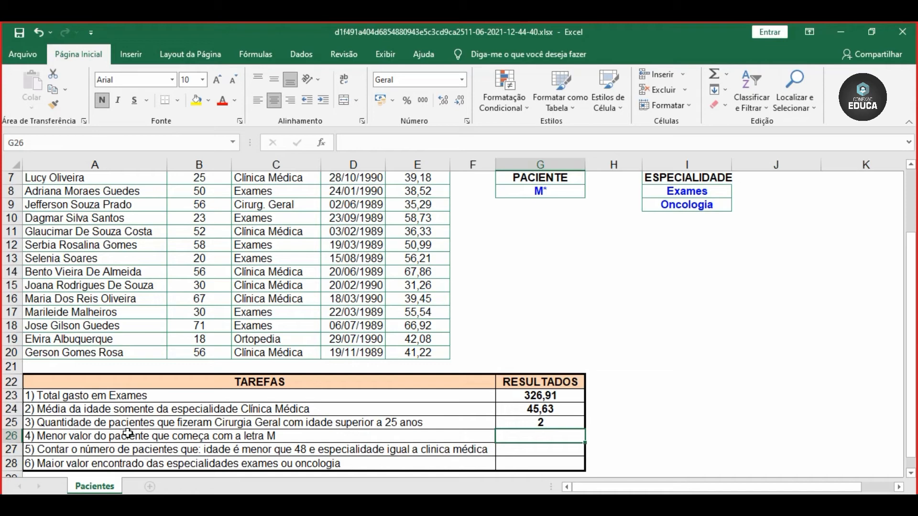
double_click(517, 436)
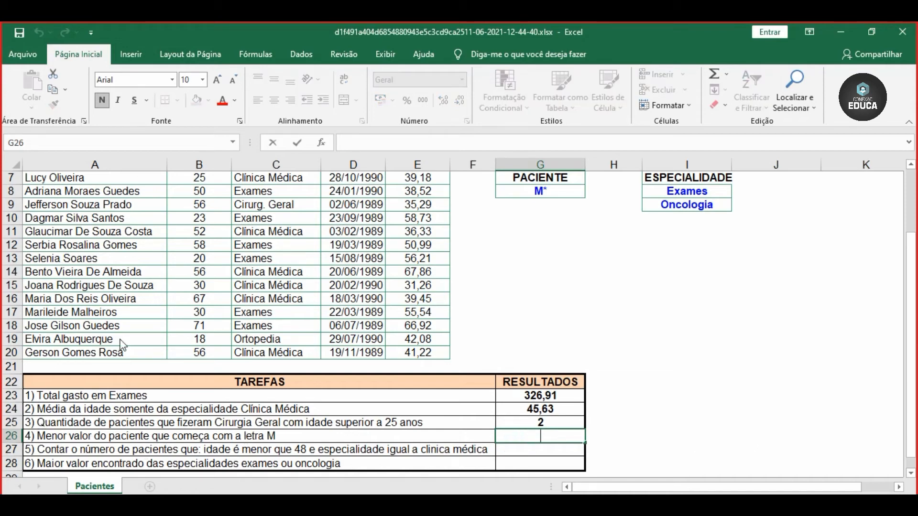
type("=bdm")
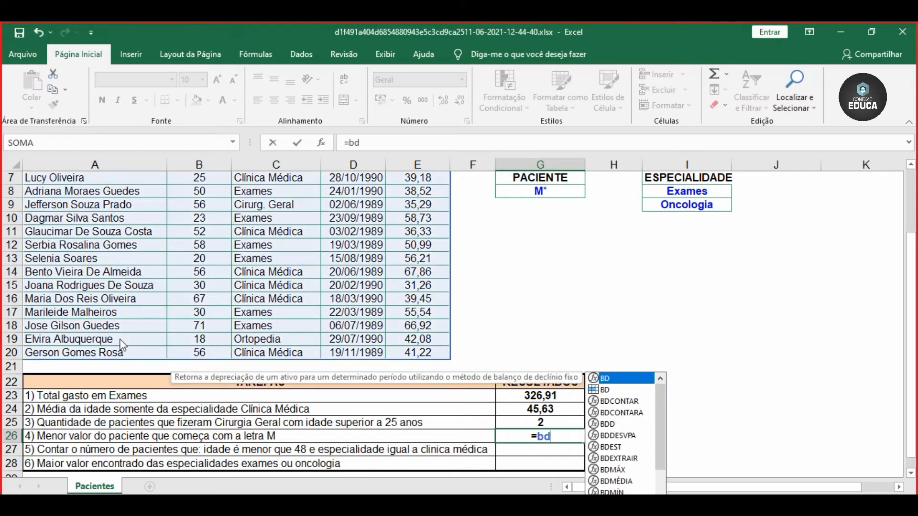
key("Down")
key("Down")
key("Tab")
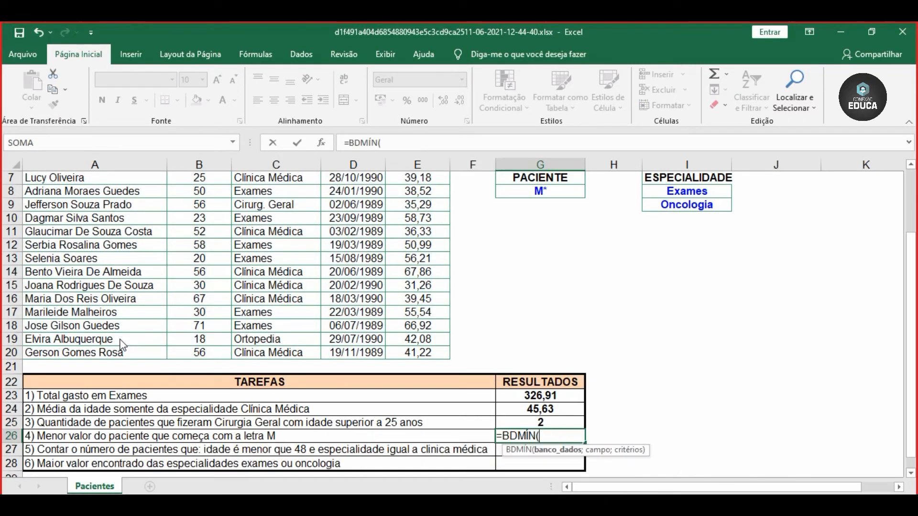
Step: Supply BD as the database and campo_paciente as the field argument of BDMÍN
type("BD")
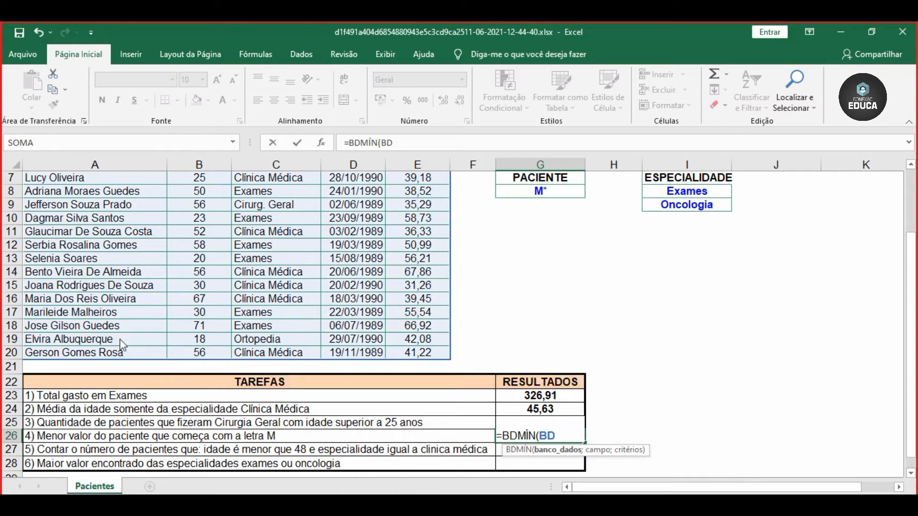
type(";")
scroll(270, 399, "up", 2)
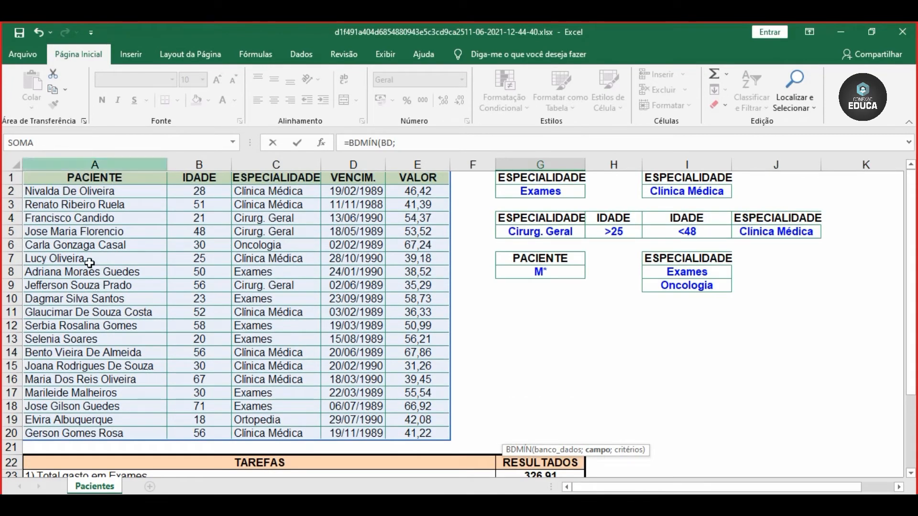
scroll(571, 321, "down", 2)
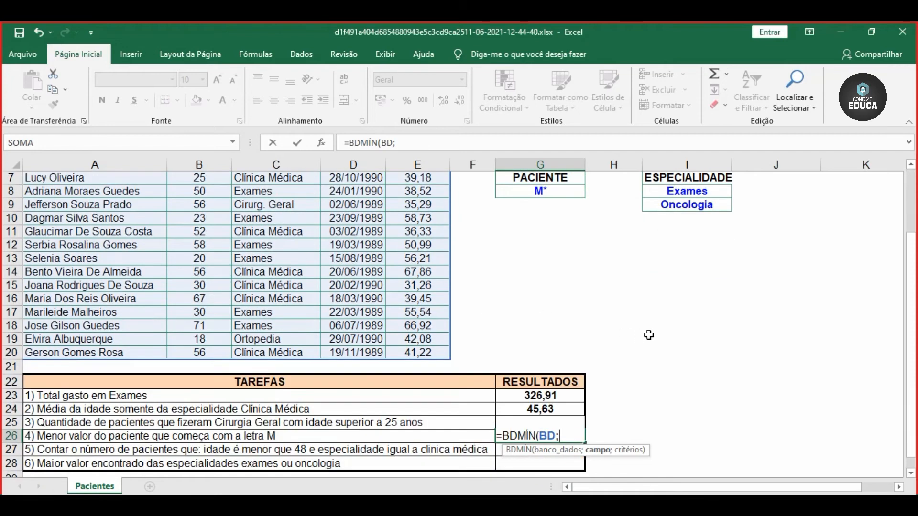
type("campo")
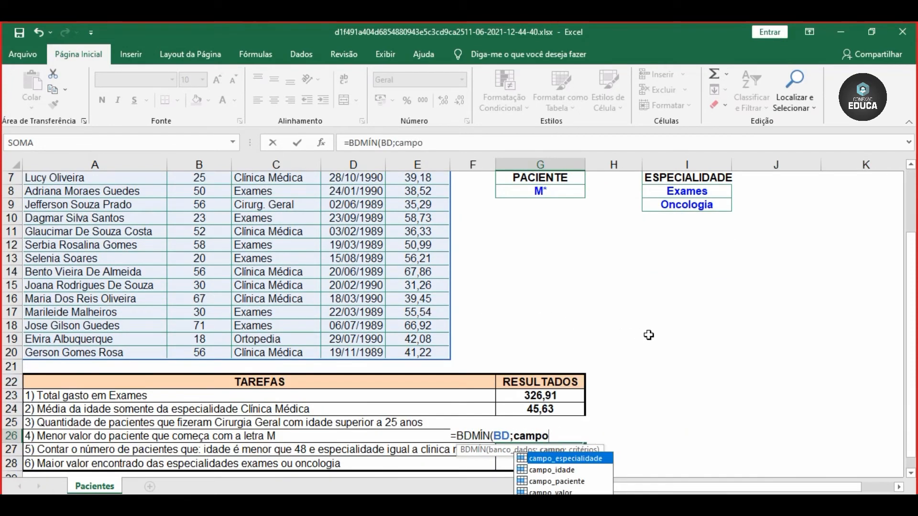
key("Down")
key("Down")
key("Tab")
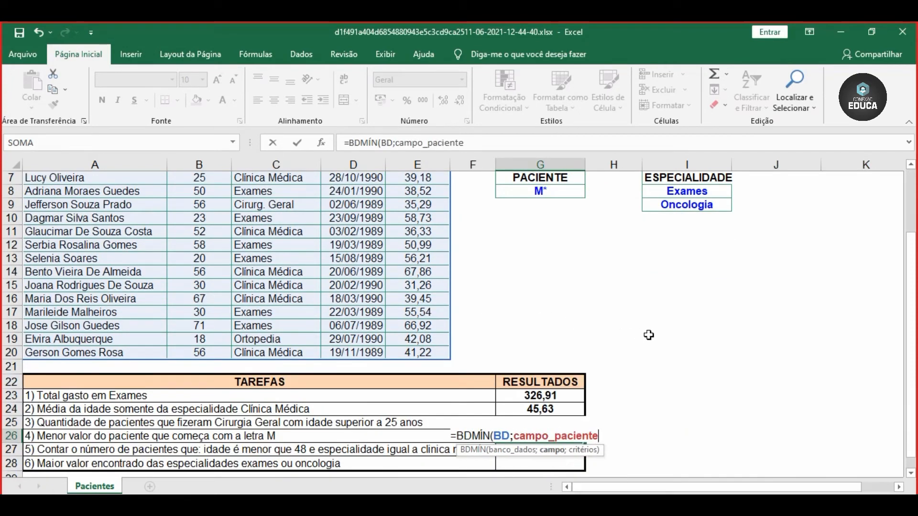
Step: Supply the named range criterio_busca_texto as the criteria argument of BDMÍN and check it against the PACIENTE M* criteria cells
type("/")
key("BackSpace")
type(";cri")
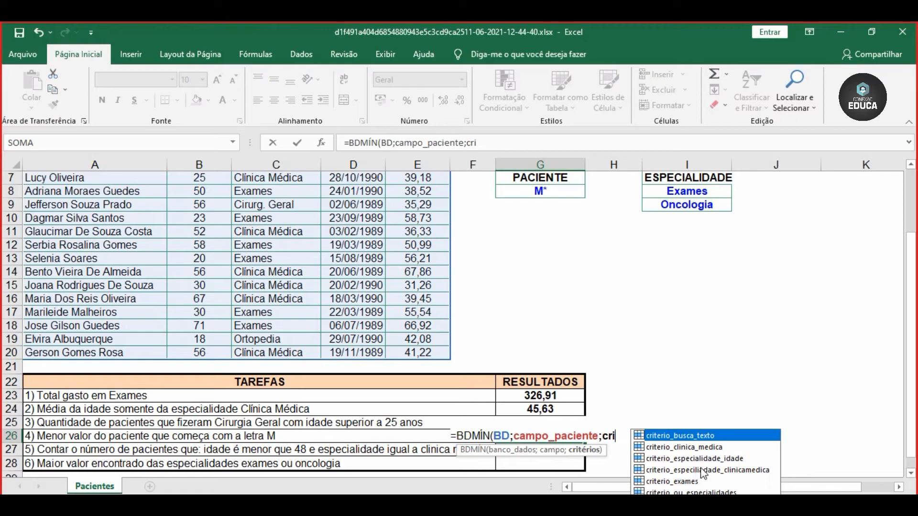
double_click(693, 436)
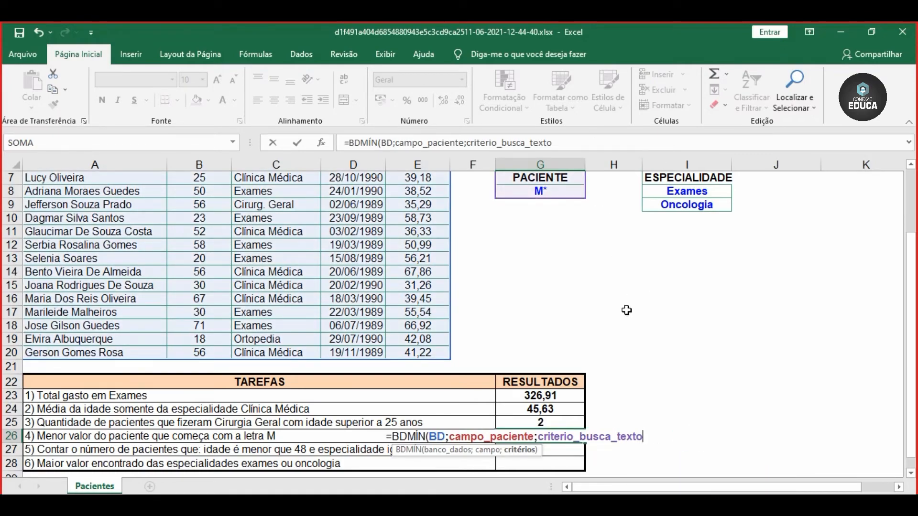
scroll(626, 310, "up", 1)
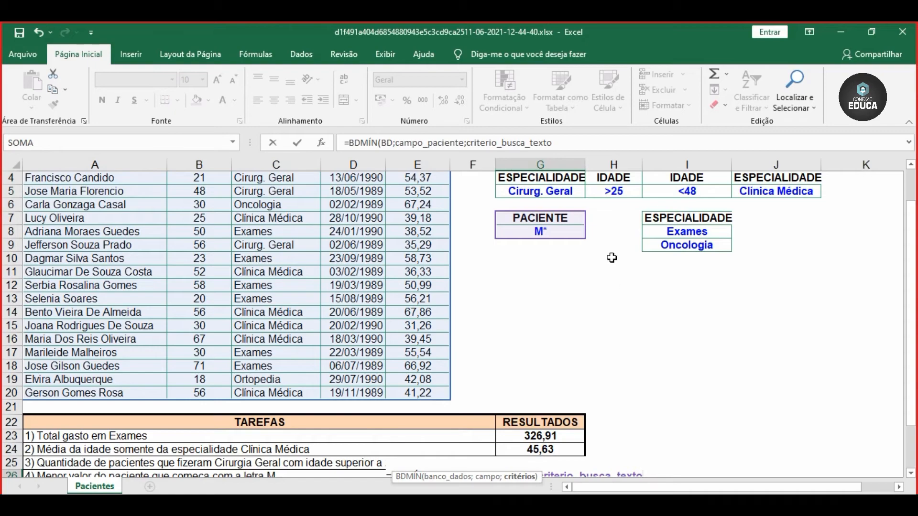
scroll(598, 335, "down", 2)
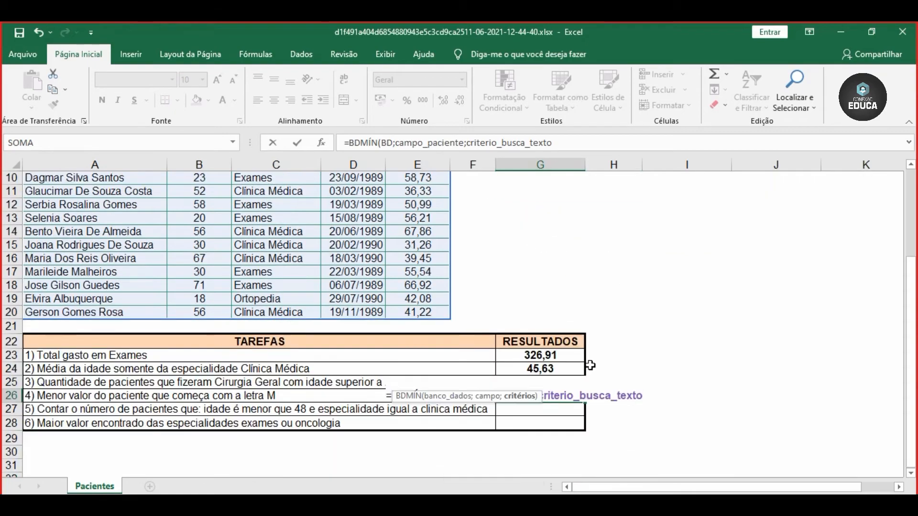
Step: Close and commit =BDMÍN(BD;campo_paciente;criterio_busca_texto) in G26
scroll(550, 311, "up", 3)
scroll(697, 377, "down", 2)
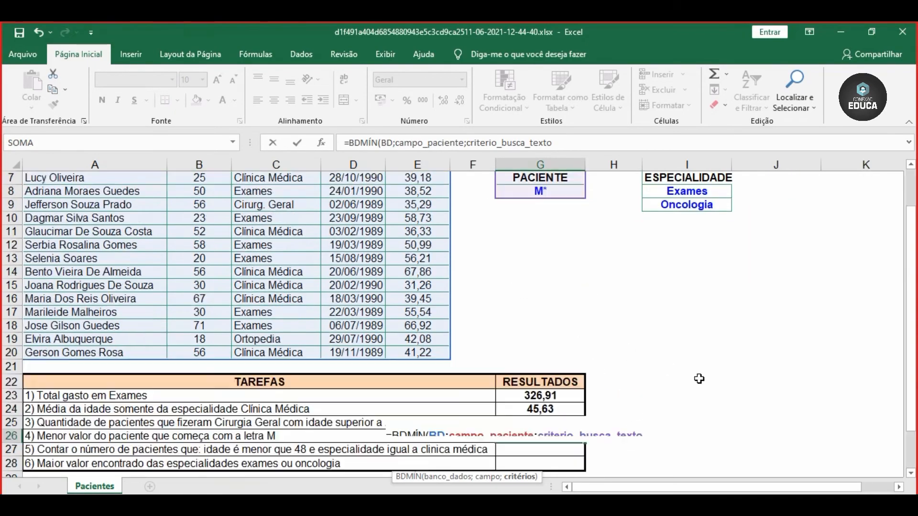
type(")")
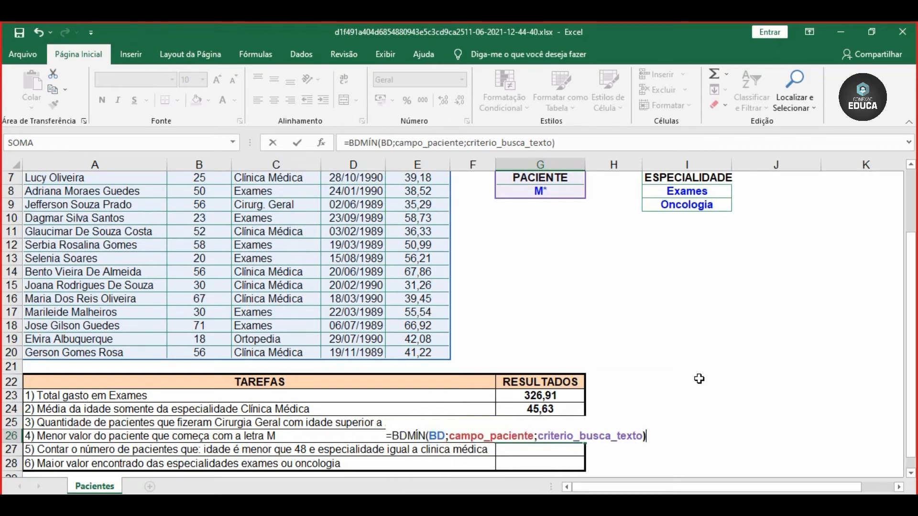
key("Return")
left_click(571, 437)
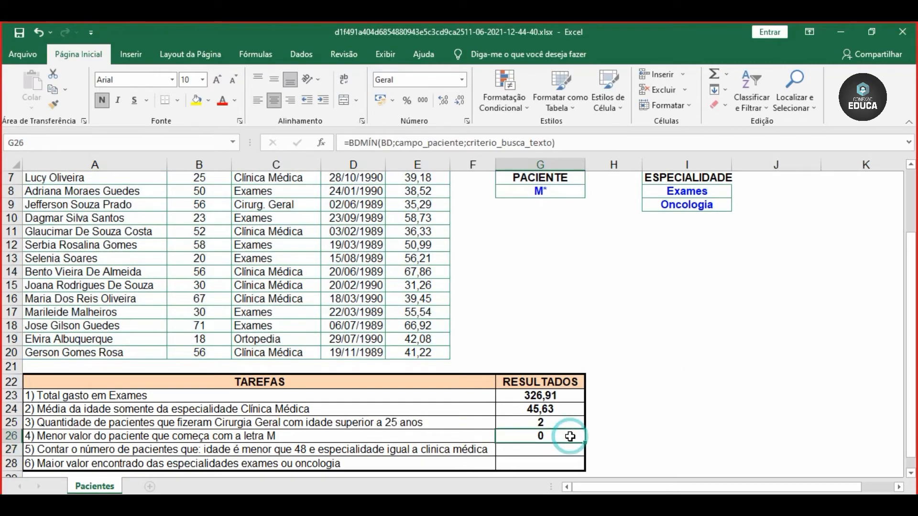
Step: Check the arguments of the BDMÍN formula in G26 against the patient table headers and the PACIENTE criteria in G7:G8
double_click(529, 440)
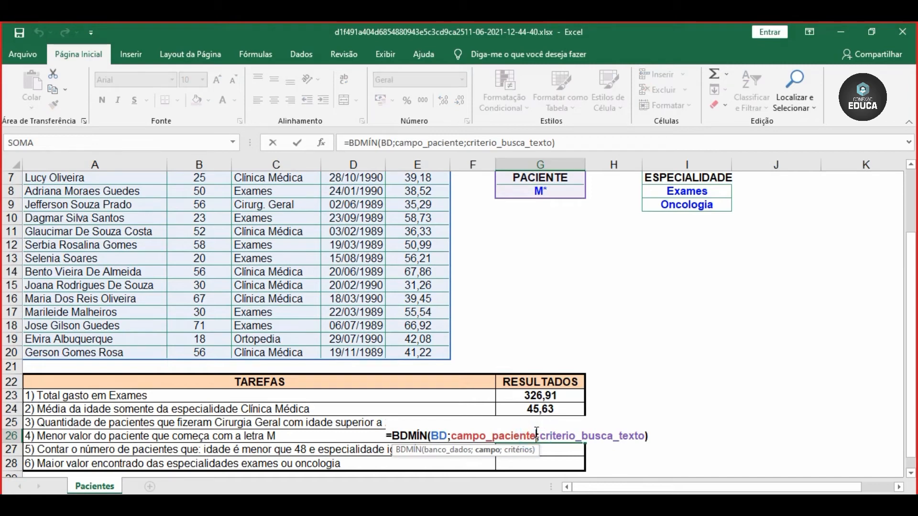
scroll(540, 432, "up", 2)
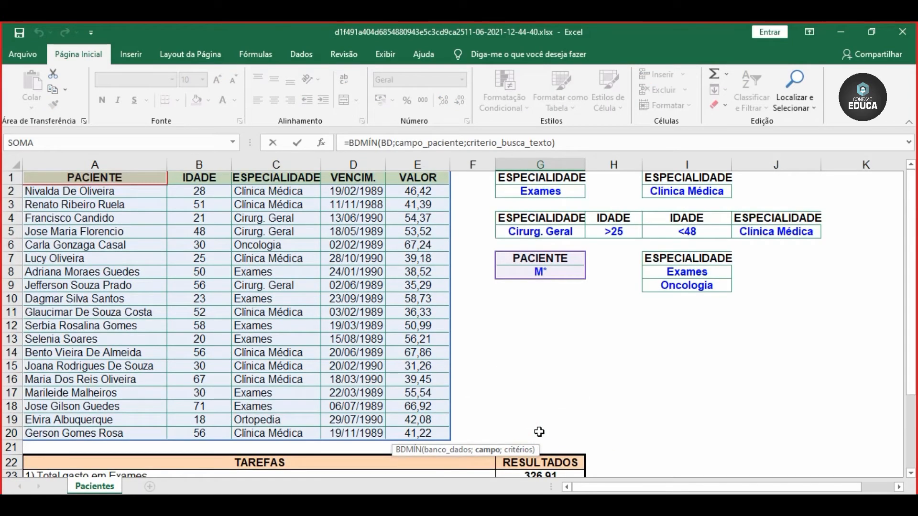
scroll(587, 387, "down", 2)
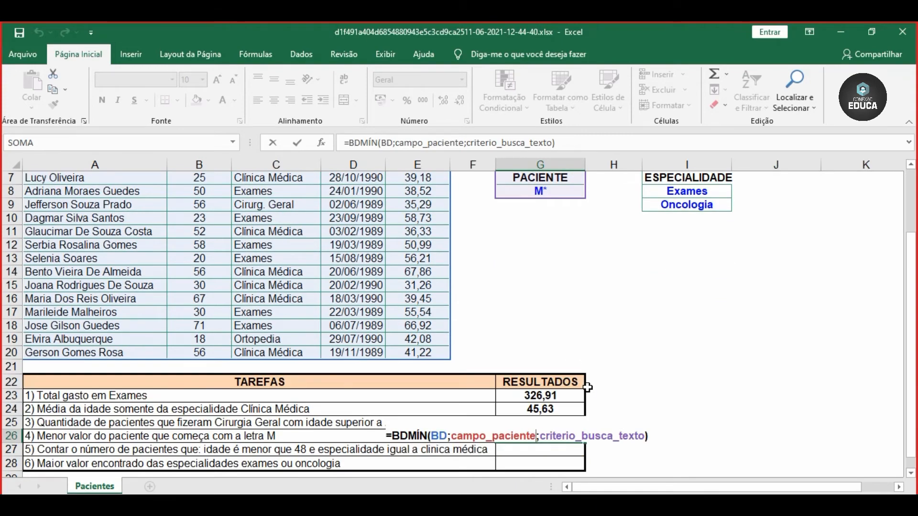
key("Return")
left_click(560, 432)
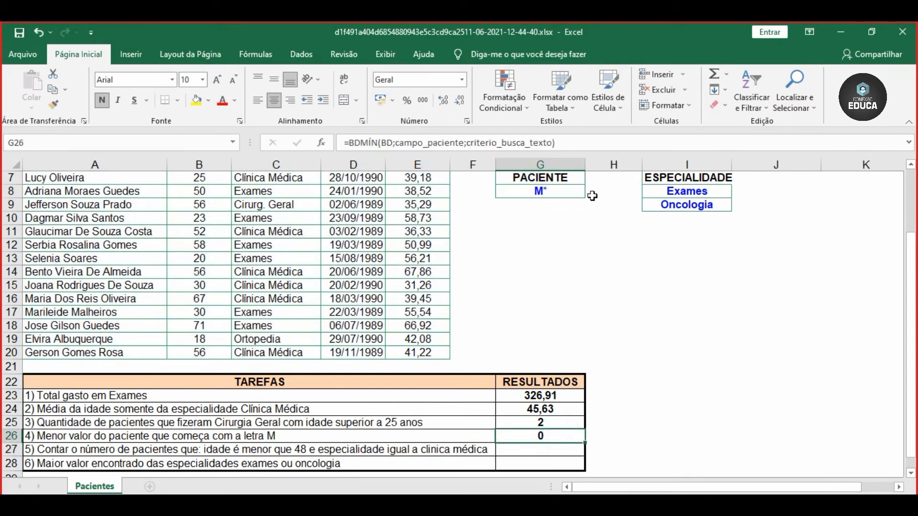
left_click(555, 196)
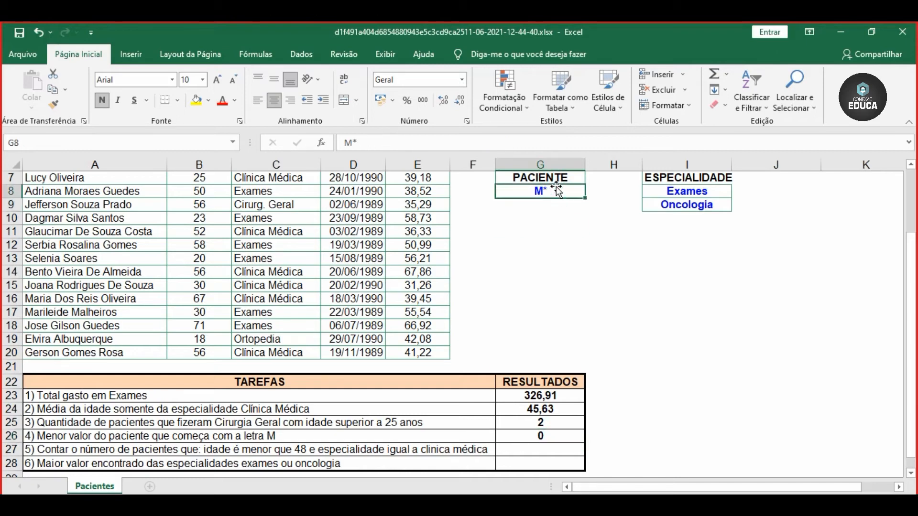
scroll(618, 324, "up", 2)
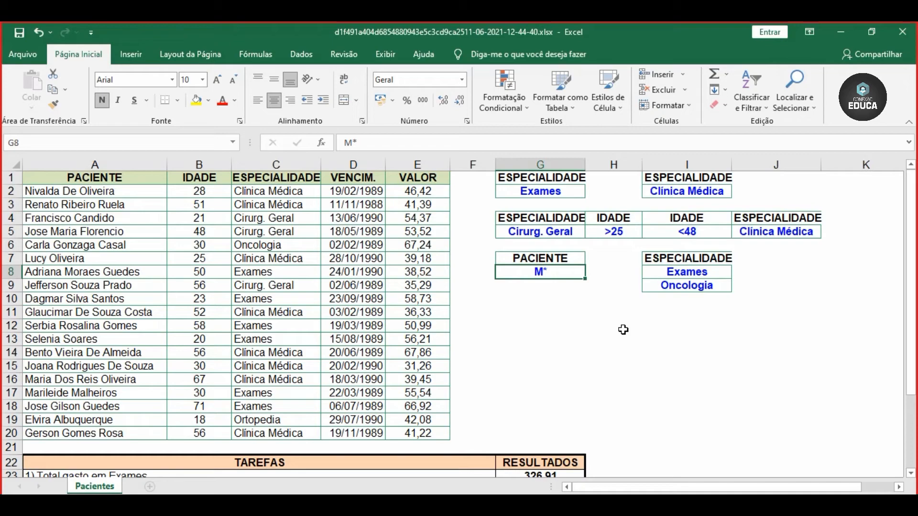
scroll(592, 371, "down", 4)
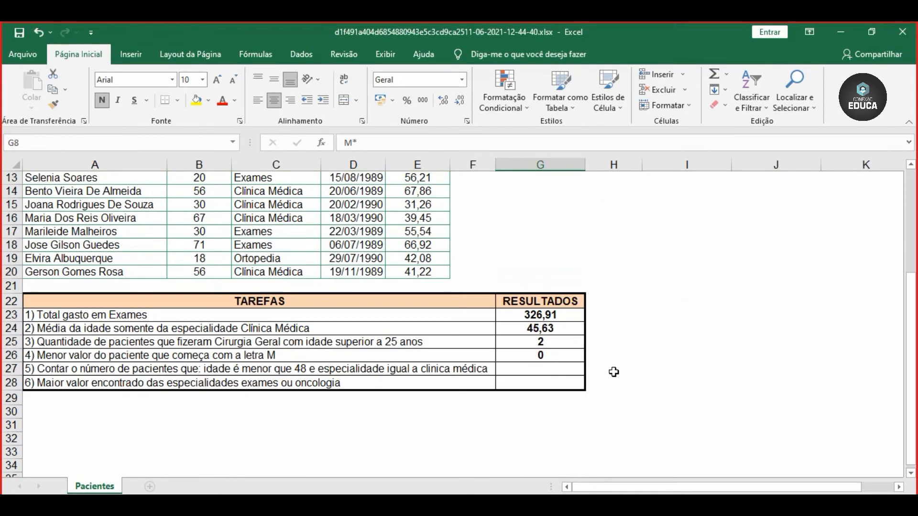
Step: Replace the field argument of the BDMÍN formula in G26 with campo_valor and commit the formula
left_click(554, 345)
double_click(545, 355)
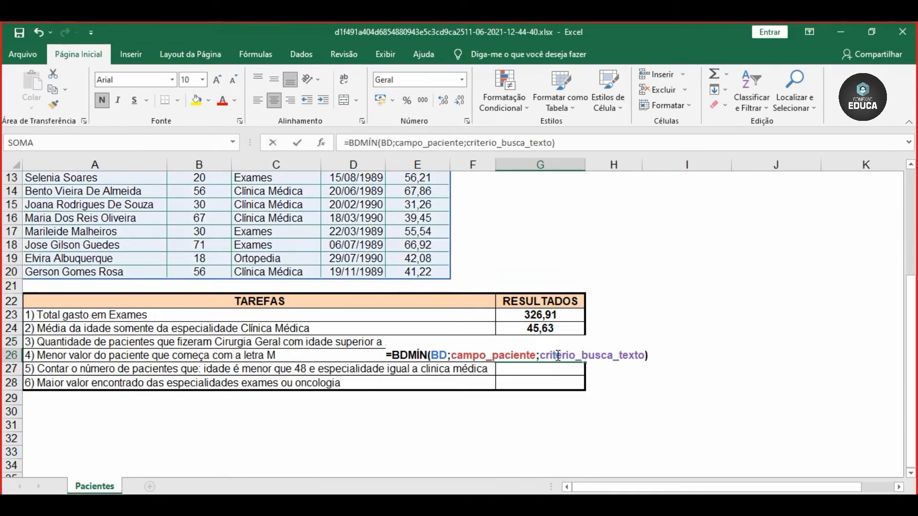
scroll(615, 341, "up", 2)
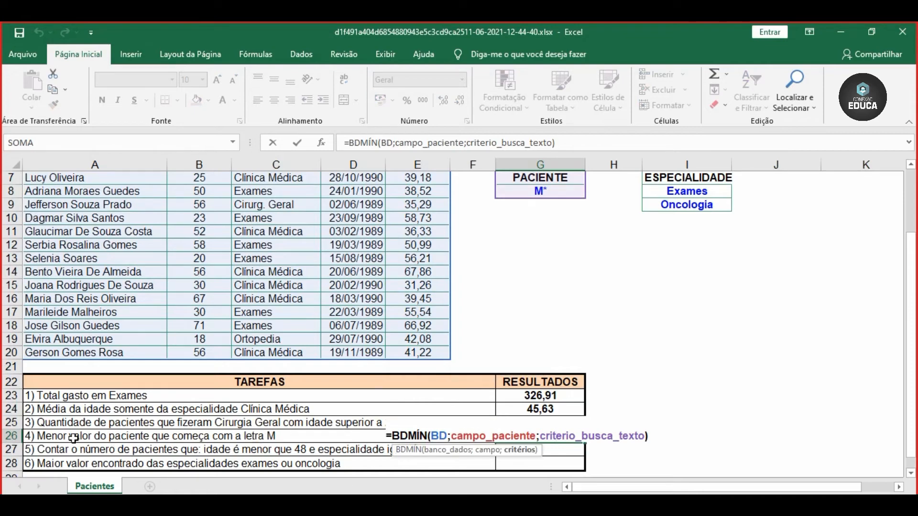
double_click(514, 436)
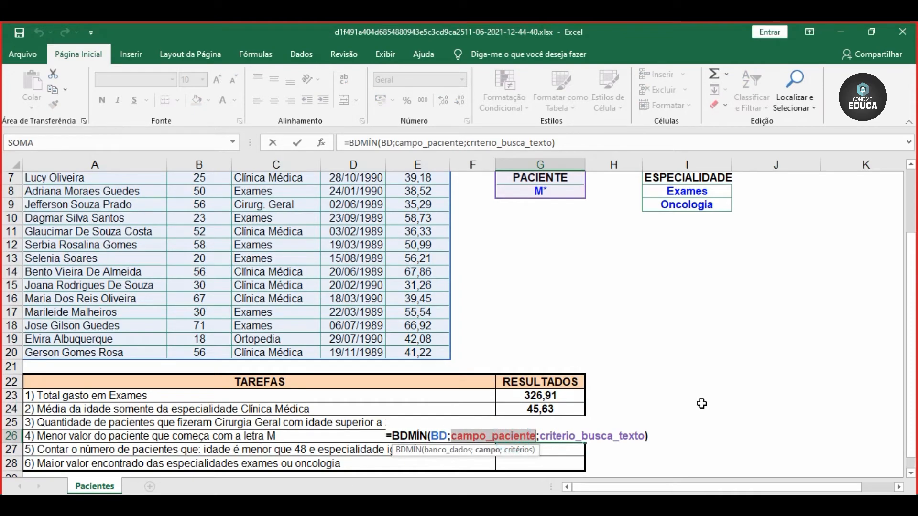
type("campo")
key("Down")
key("Down")
key("Down")
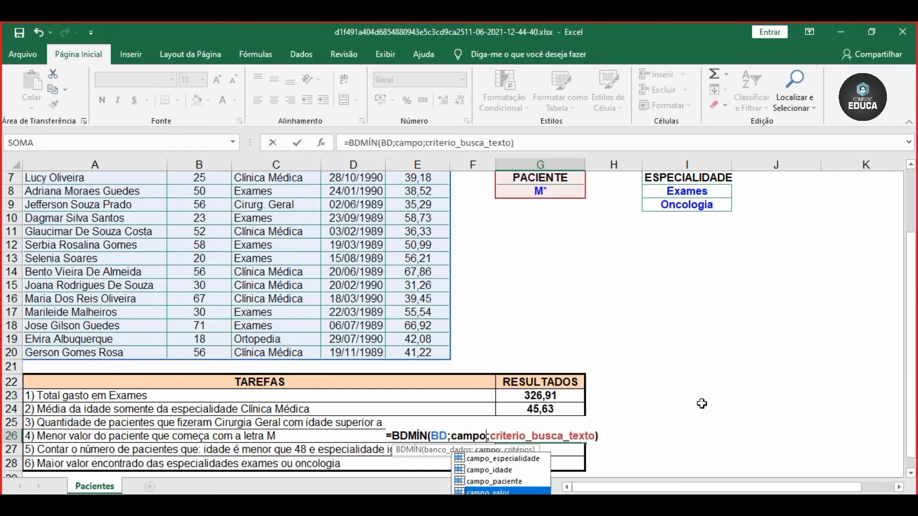
key("Tab")
scroll(478, 335, "up", 2)
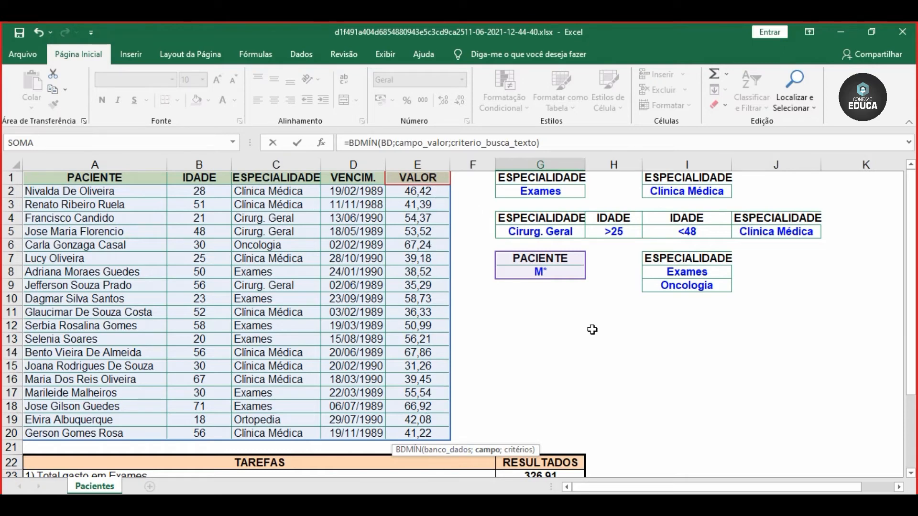
scroll(593, 330, "down", 2)
key("Return")
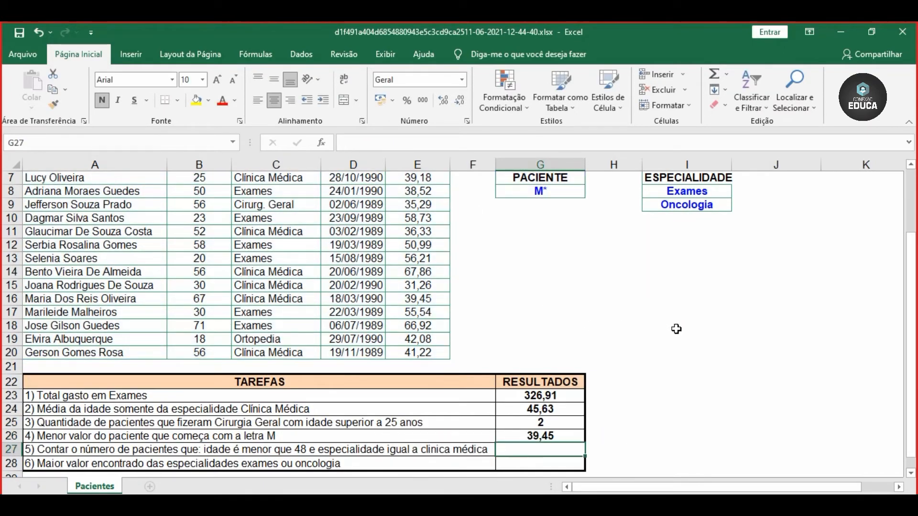
left_click(549, 436)
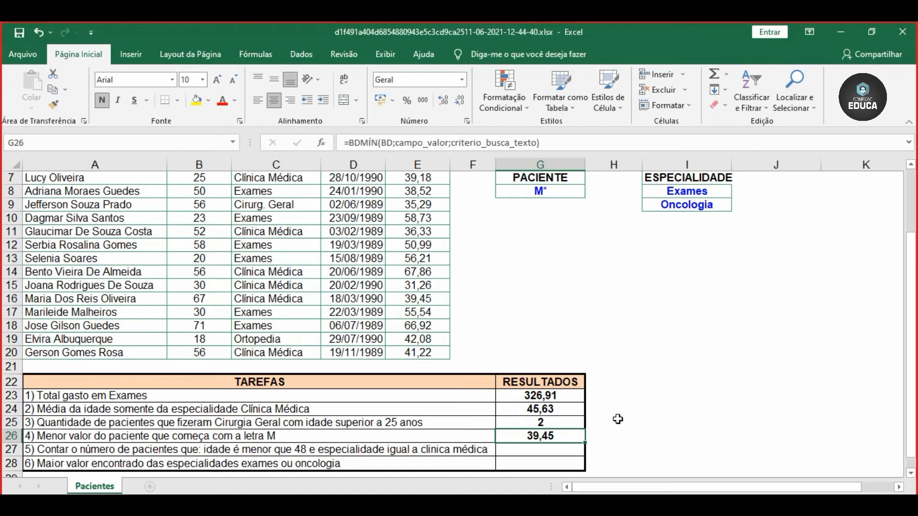
Step: Highlight the two patient records starting with M, A16:E17, with a yellow fill
scroll(151, 241, "up", 1)
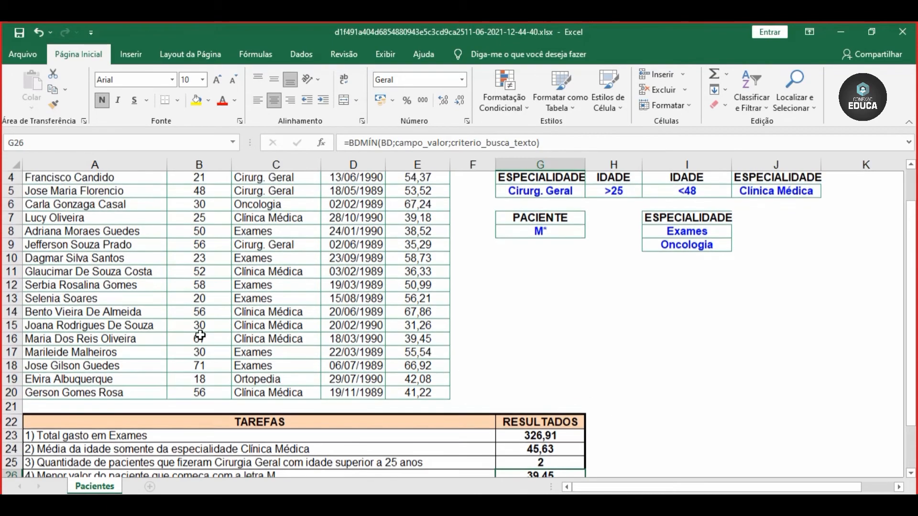
scroll(149, 249, "up", 1)
scroll(151, 250, "down", 1)
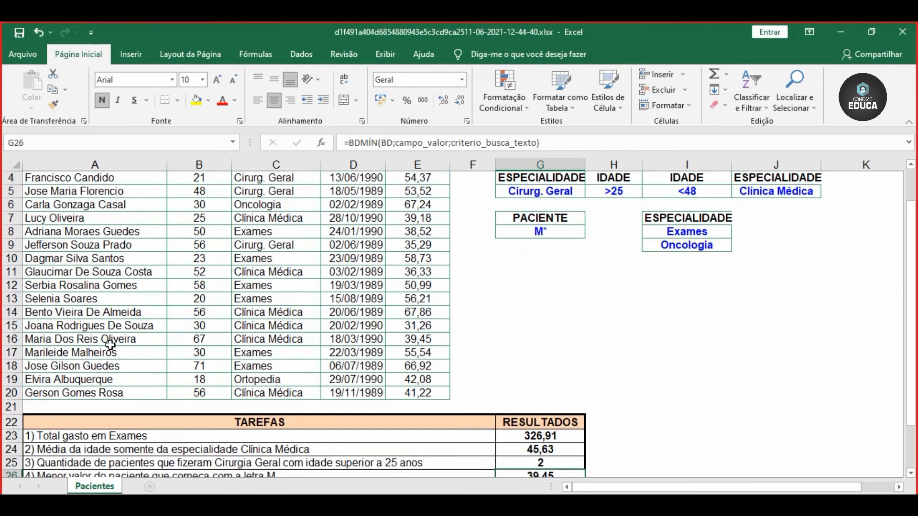
left_click_drag(106, 340, 424, 346)
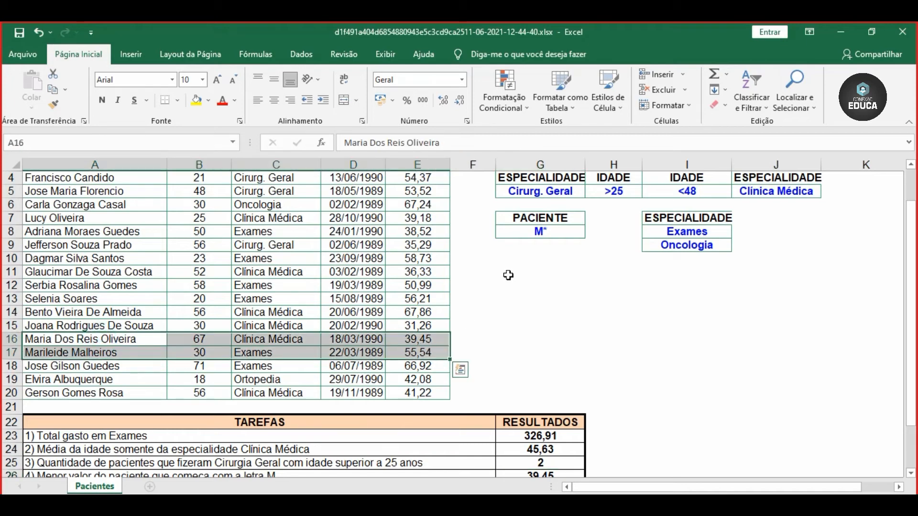
left_click(195, 101)
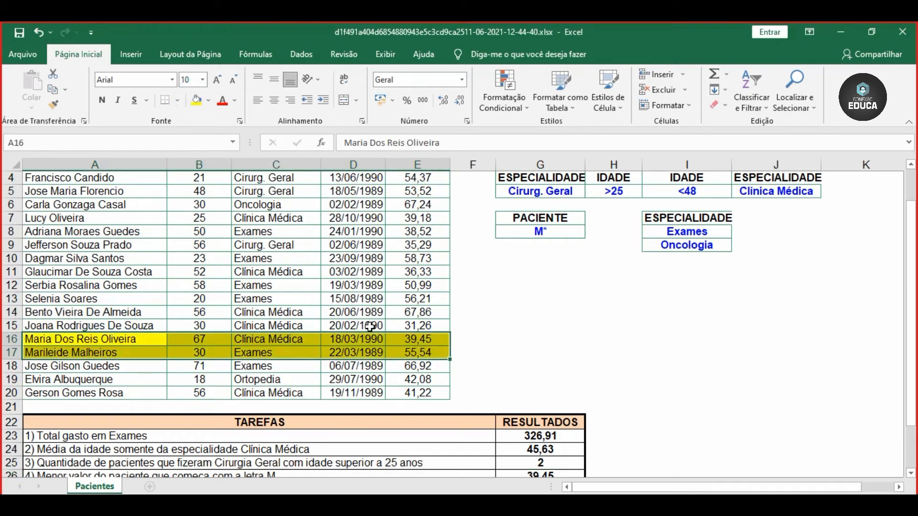
Step: Compare the BDMÍN result in G26 with the values in the highlighted rows 16 and 17
scroll(507, 329, "down", 2)
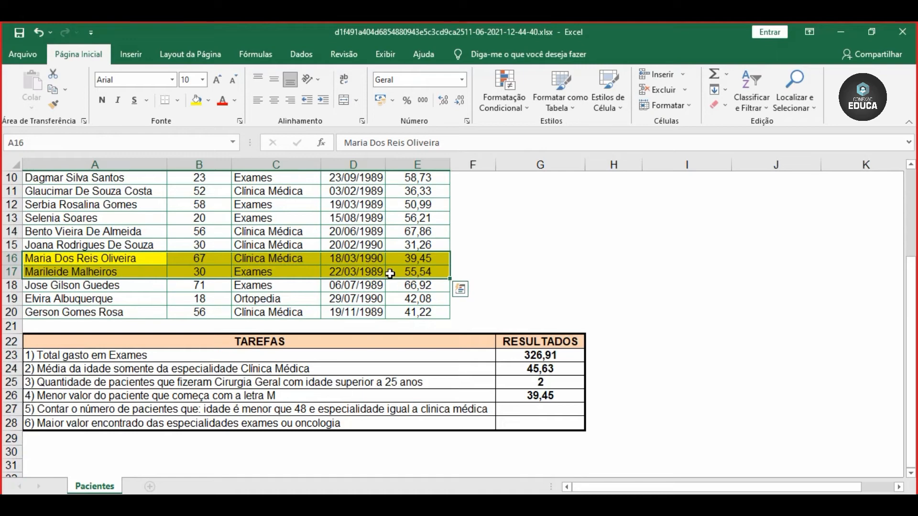
left_click(290, 396)
left_click(508, 397)
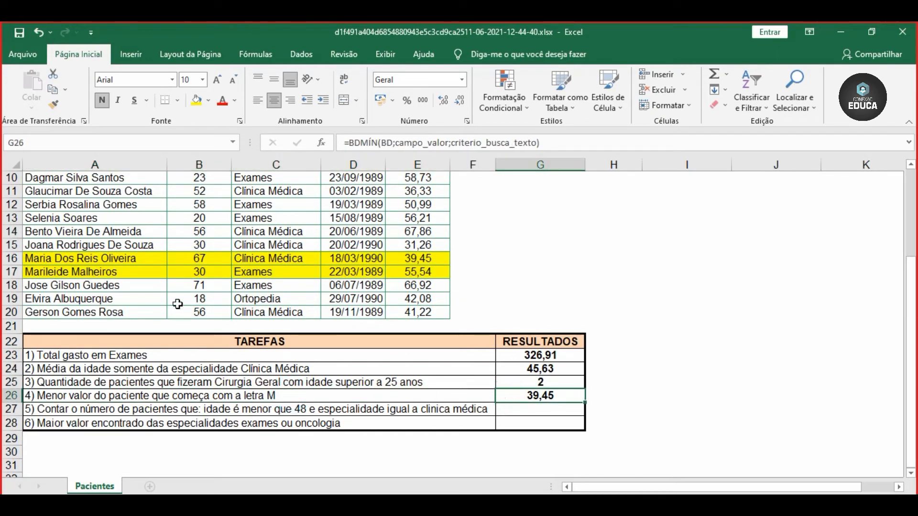
left_click(80, 267)
left_click(110, 258)
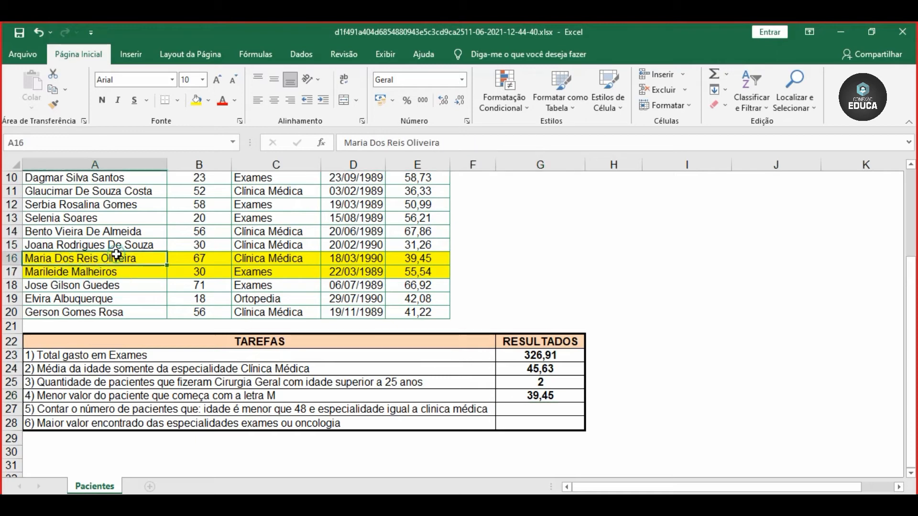
left_click(541, 393)
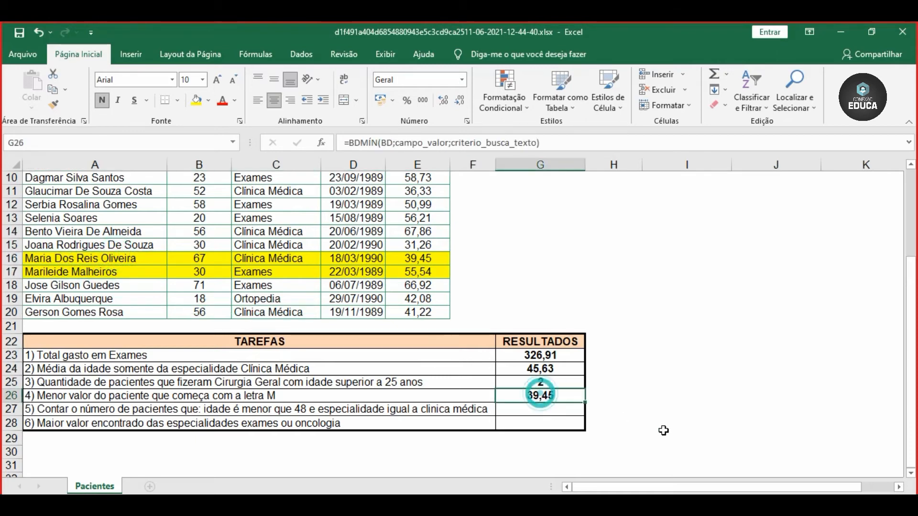
scroll(625, 432, "up", 1)
left_click(574, 437)
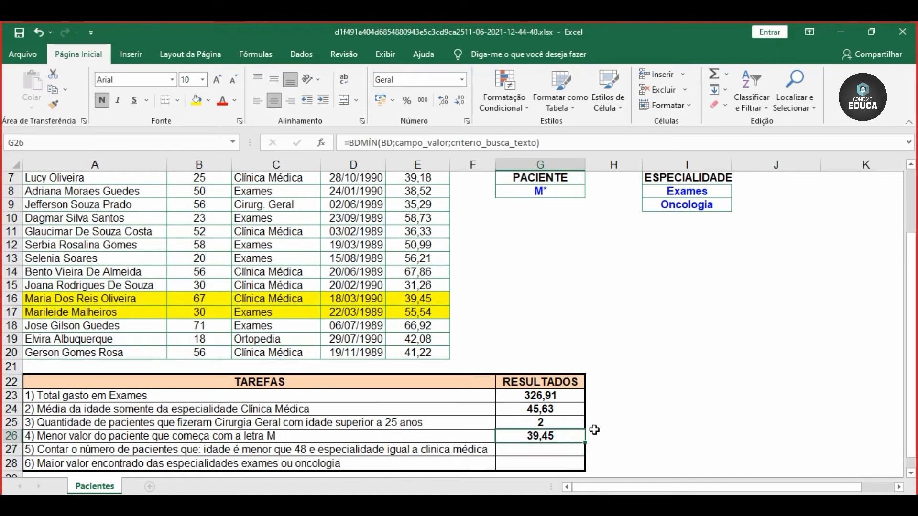
Step: Change the PACIENTE criterion in G8 to A* to test the BDMÍN formula with another initial
scroll(588, 428, "up", 1)
left_click(540, 231)
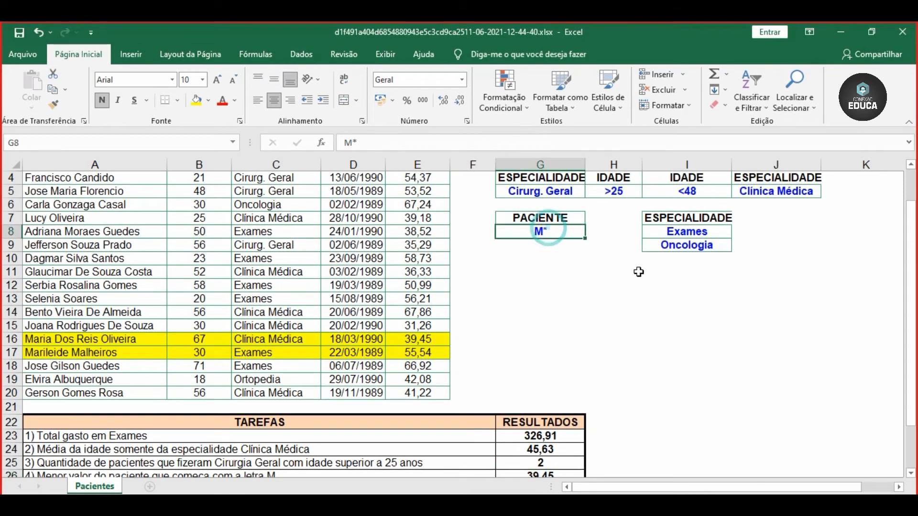
type("A")
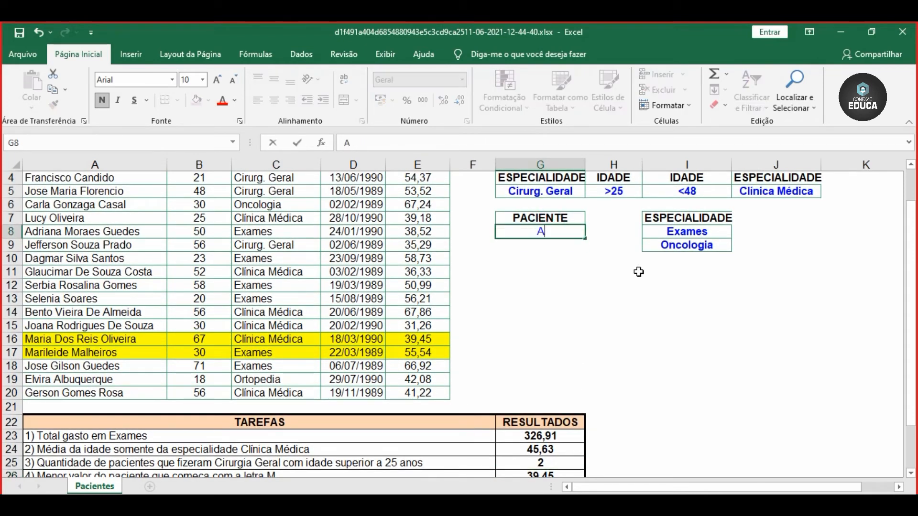
key("Return")
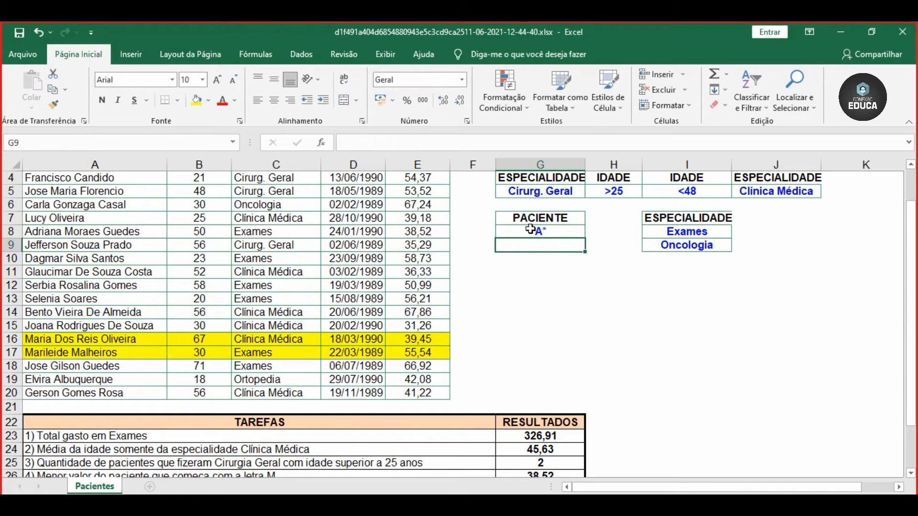
Step: Set the PACIENTE criterion in G8 to J* and check the BDMÍN result in G26
left_click(531, 230)
scroll(186, 273, "up", 1)
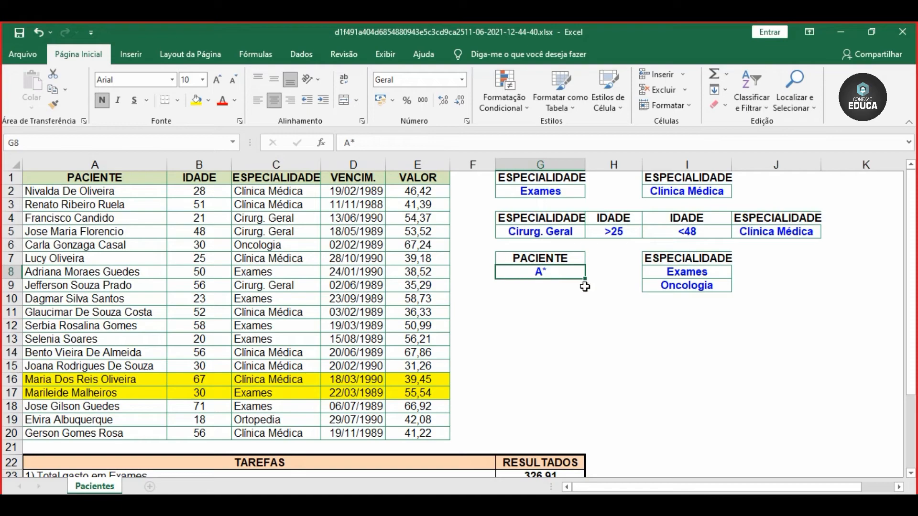
type("J*")
key("Return")
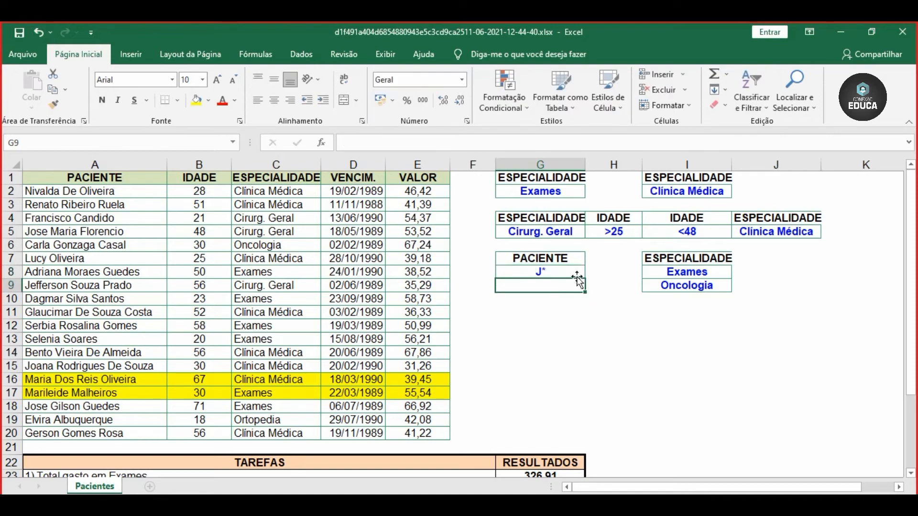
left_click(537, 270)
scroll(550, 273, "down", 2)
left_click(549, 438)
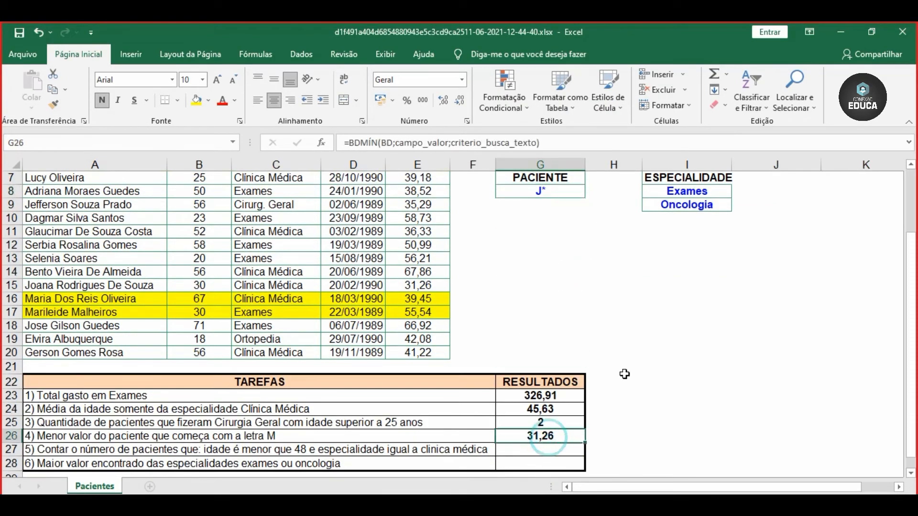
Step: Select the patient records A5:E5, A15:E15 and A18:E18 together to compare their values for the J* criterion
scroll(625, 374, "up", 2)
left_click_drag(55, 235, 476, 239)
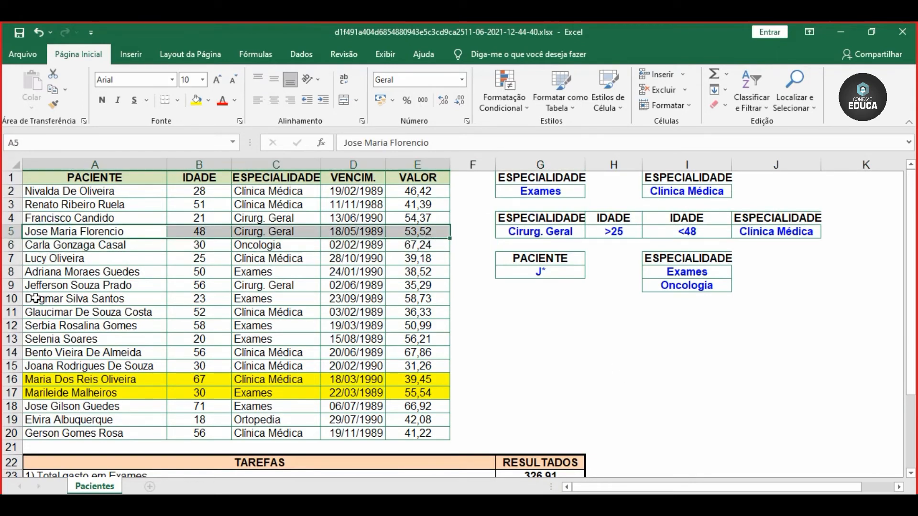
left_click_drag(37, 365, 399, 366)
left_click_drag(81, 409, 437, 410)
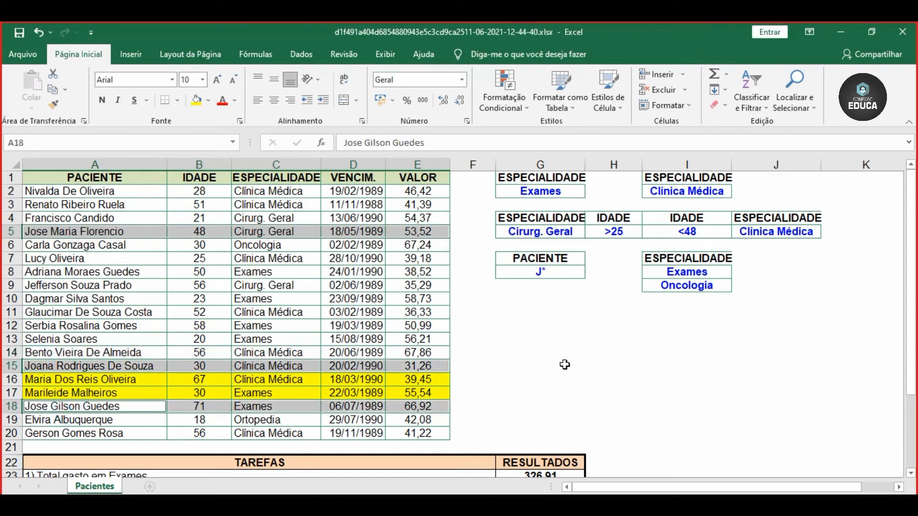
scroll(446, 339, "down", 1)
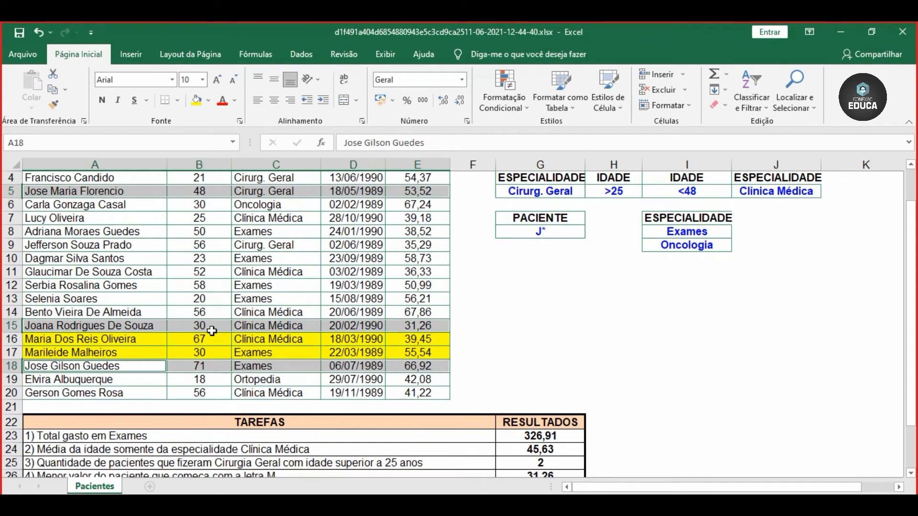
Step: Check the BDMÍN result in G26 against the selected records for the J* criterion
scroll(447, 328, "down", 2)
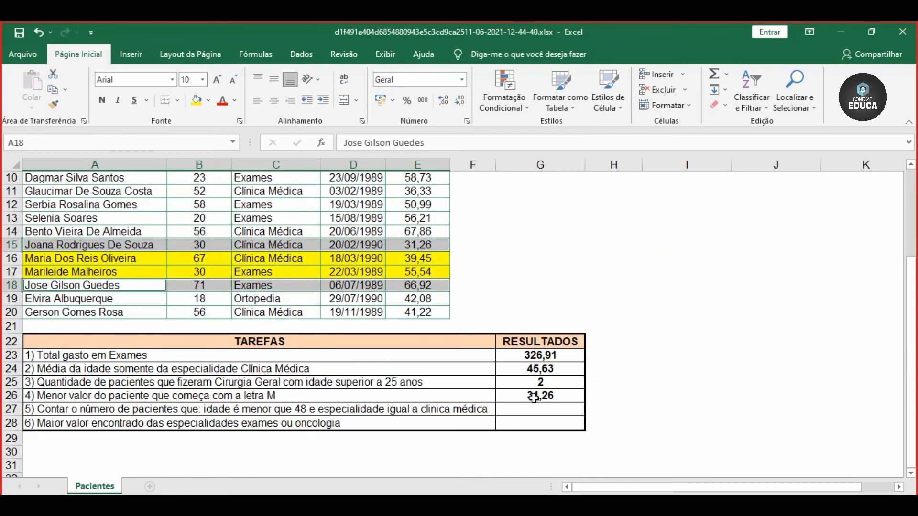
left_click(534, 398)
scroll(534, 398, "up", 2)
Step: Set the PACIENTE criterion in G8 to a full first name followed by the * wildcard
left_click(541, 231)
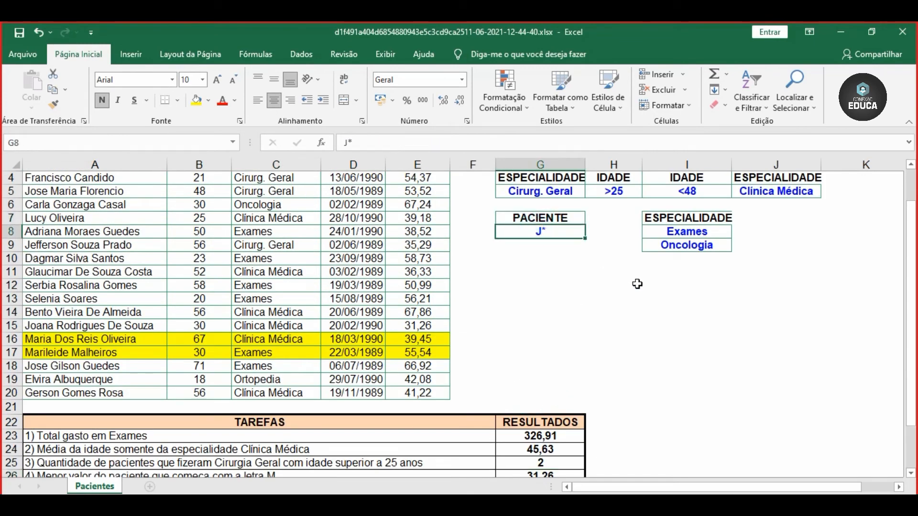
type("JO")
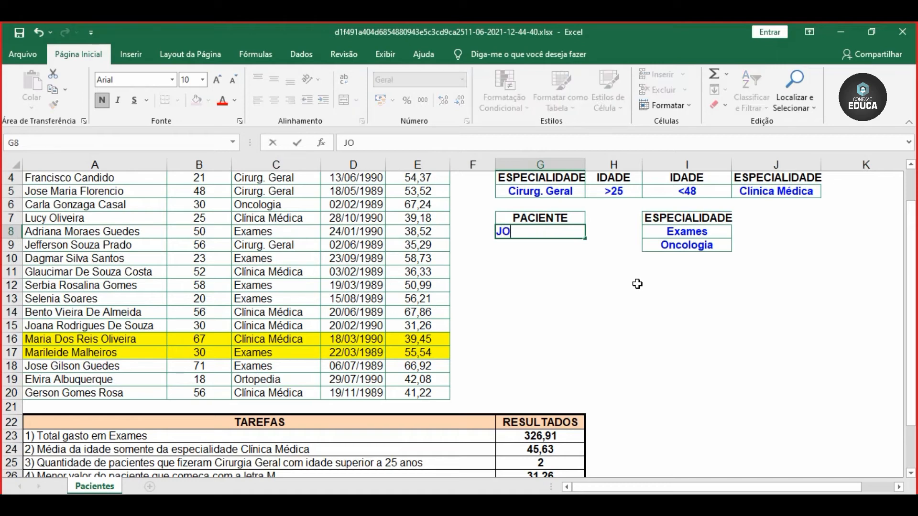
type("SE")
key("BackSpace")
key("BackSpace")
type("se*")
key("Return")
Step: Select the matching records A5:E5 and A18:E18 together and compare their values with the BDMÍN result in G26
scroll(263, 321, "up", 1)
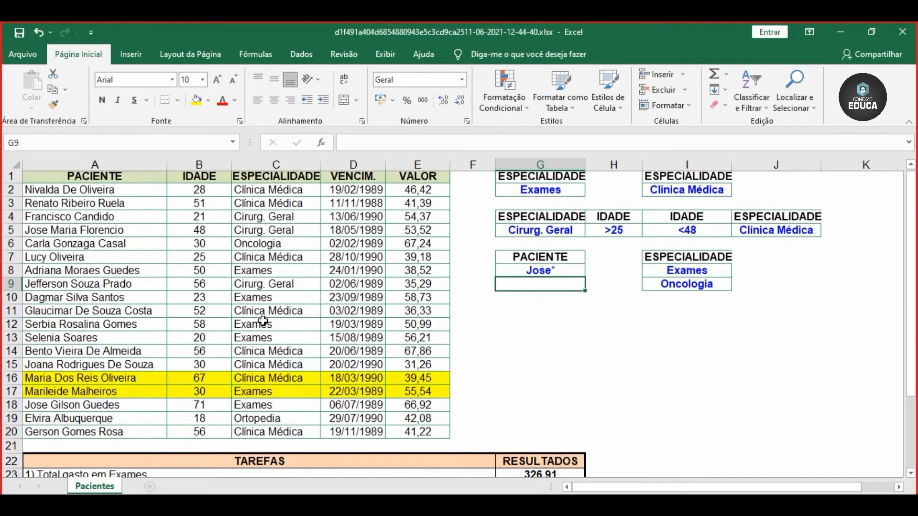
left_click_drag(60, 231, 406, 234)
left_click_drag(60, 407, 417, 404, "ctrl")
scroll(418, 404, "down", 3)
left_click(531, 396)
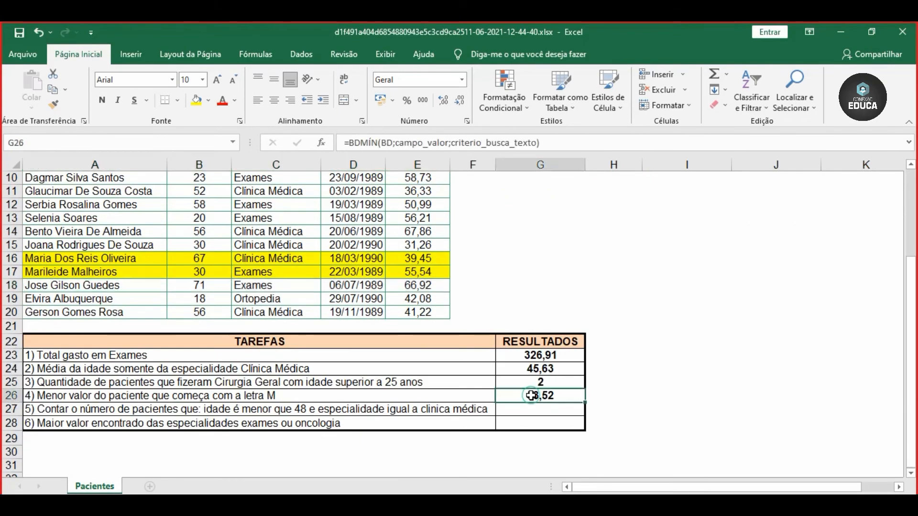
Step: Set the PACIENTE criterion in G8 to a surname enclosed in * wildcards to match it anywhere in the name
scroll(531, 396, "up", 3)
left_click(548, 273)
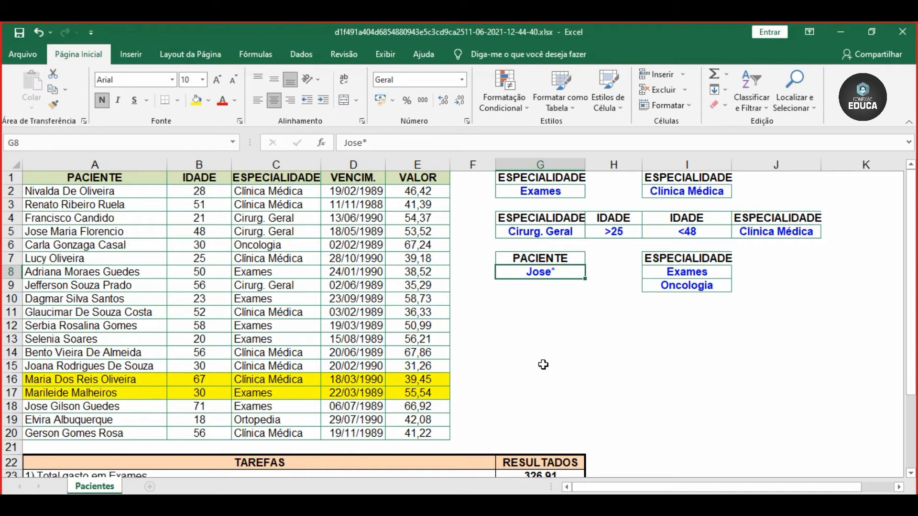
type("*")
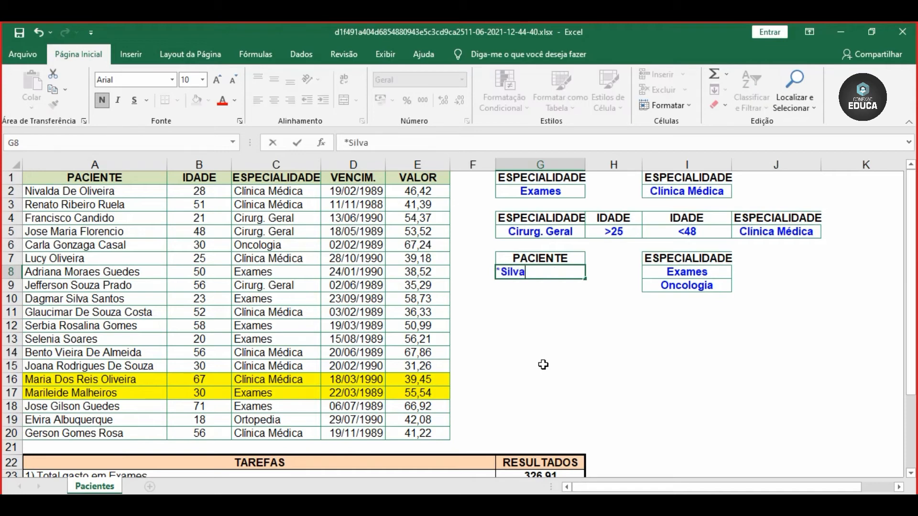
type("Silva*")
key("Return")
Step: Check the BDMÍN result in G26 and select the matching record A10:E10 to compare its value
scroll(543, 365, "down", 2)
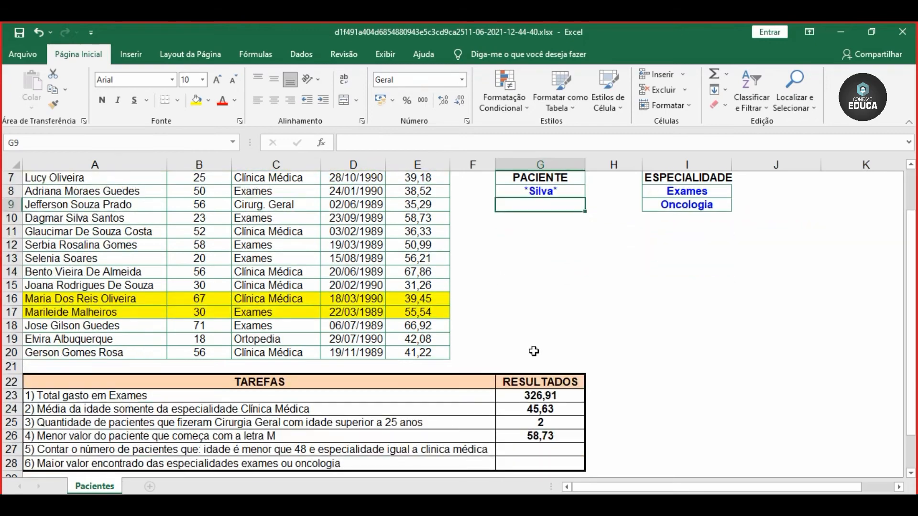
left_click(537, 193)
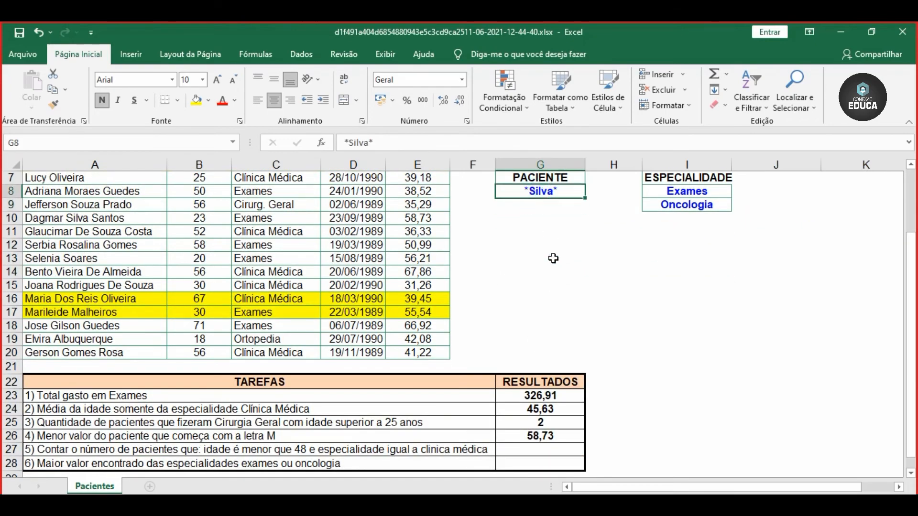
scroll(554, 257, "up", 2)
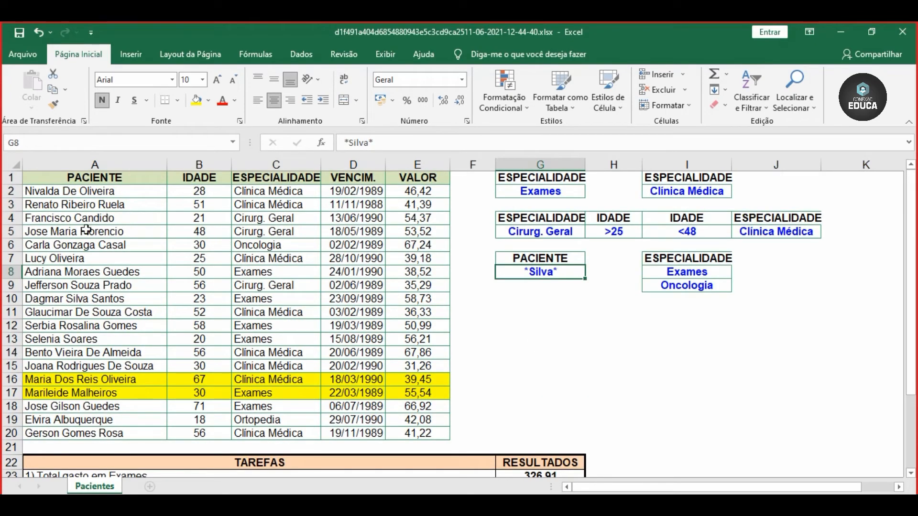
left_click_drag(56, 301, 438, 299)
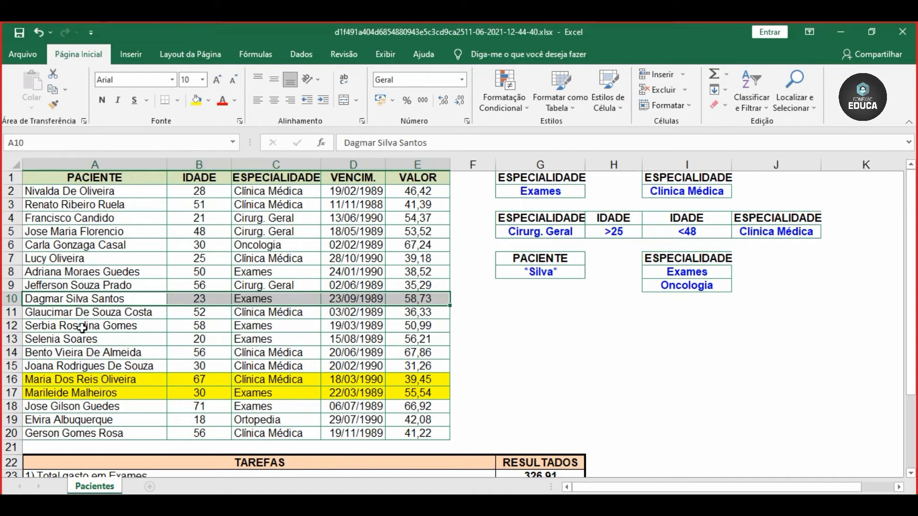
Step: Insert the surname searched in G8 after the first name of the patient in A8
left_click(67, 272)
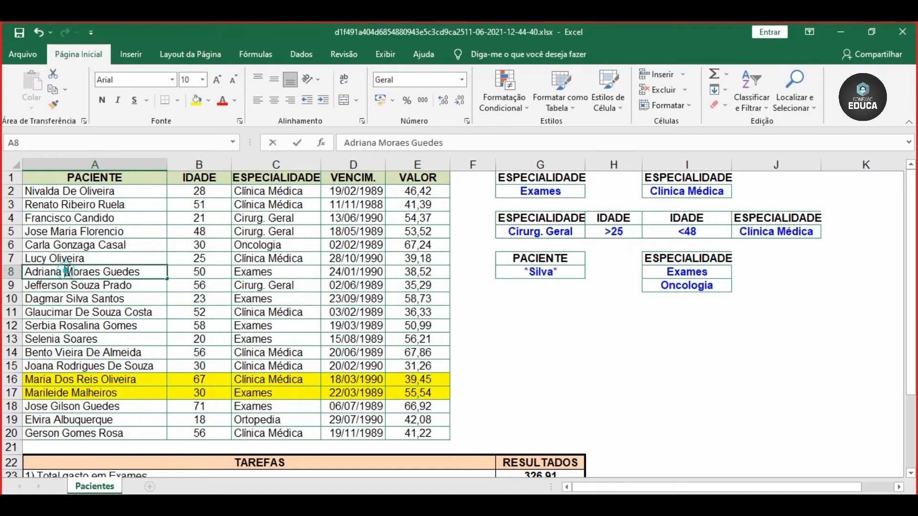
type("Silva")
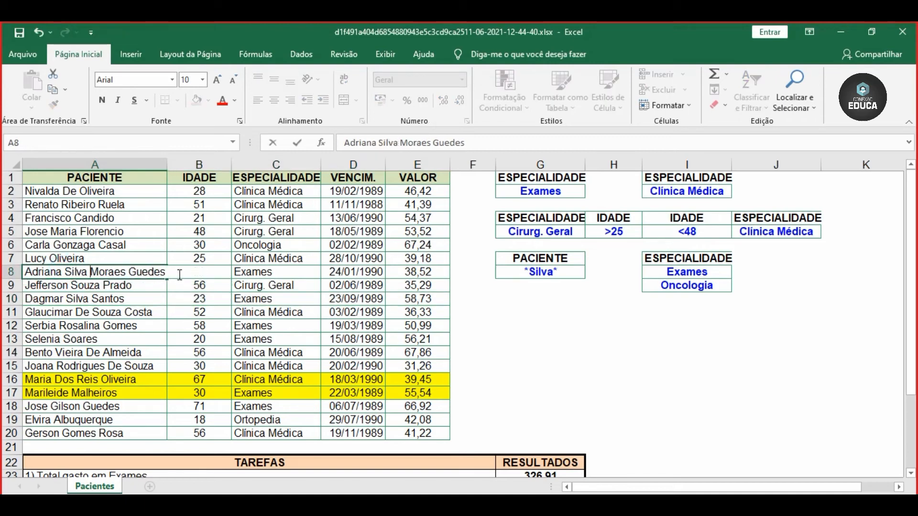
key("Return")
Step: Select the records A8:E8 and A10:E10 together and compare their values with the BDMÍN result in G26
left_click(521, 272)
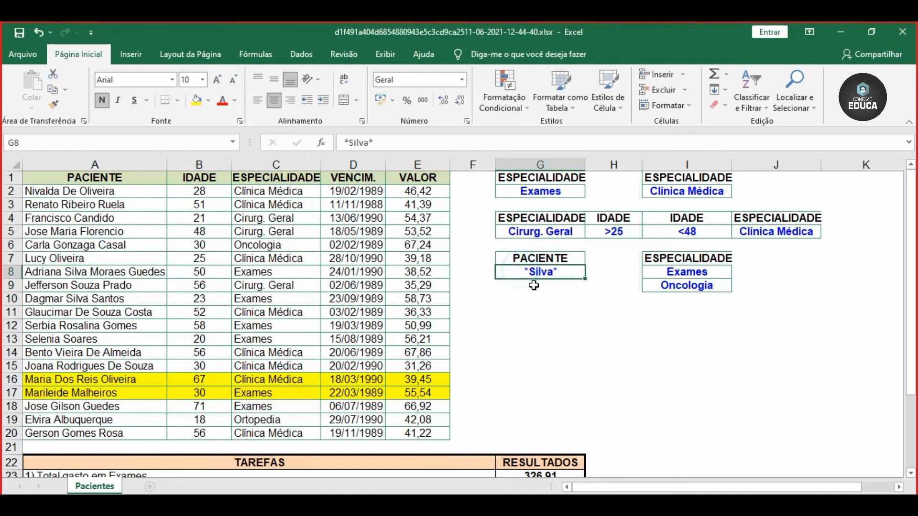
scroll(534, 285, "down", 2)
scroll(534, 286, "up", 2)
left_click_drag(98, 271, 425, 274)
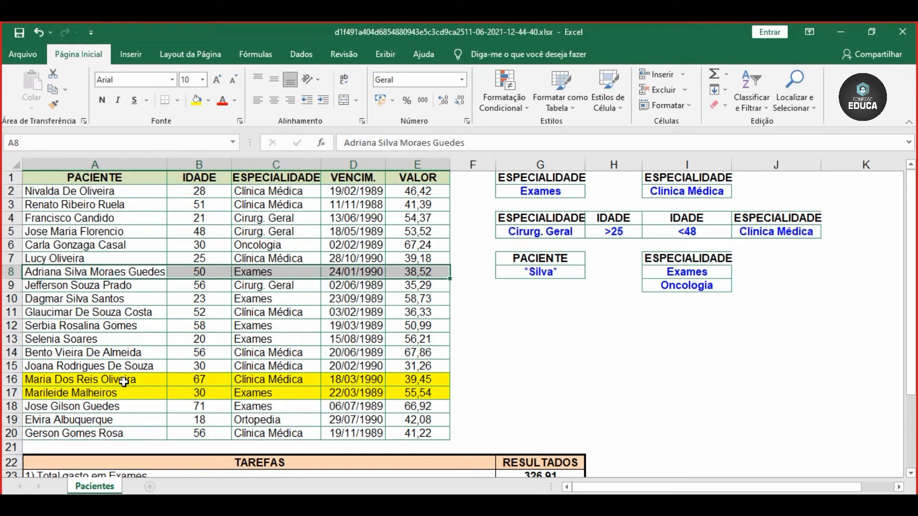
left_click_drag(56, 300, 403, 296)
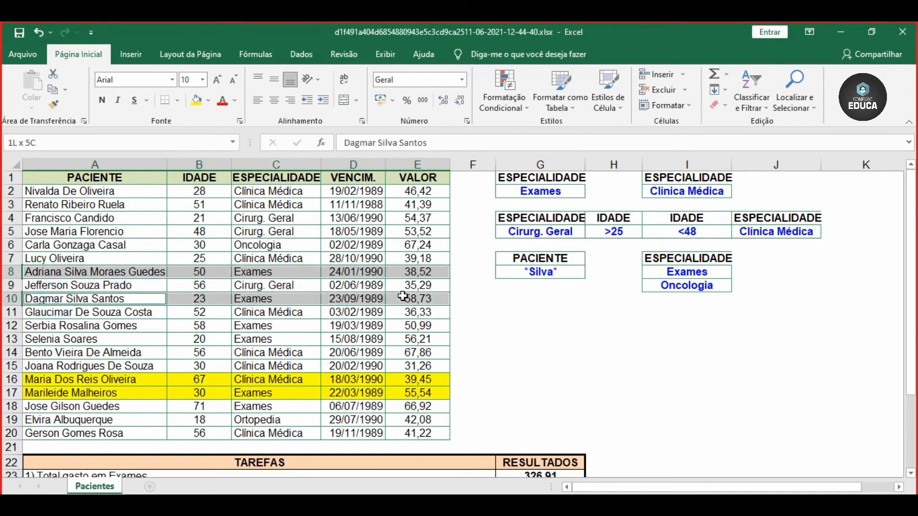
scroll(400, 298, "down", 2)
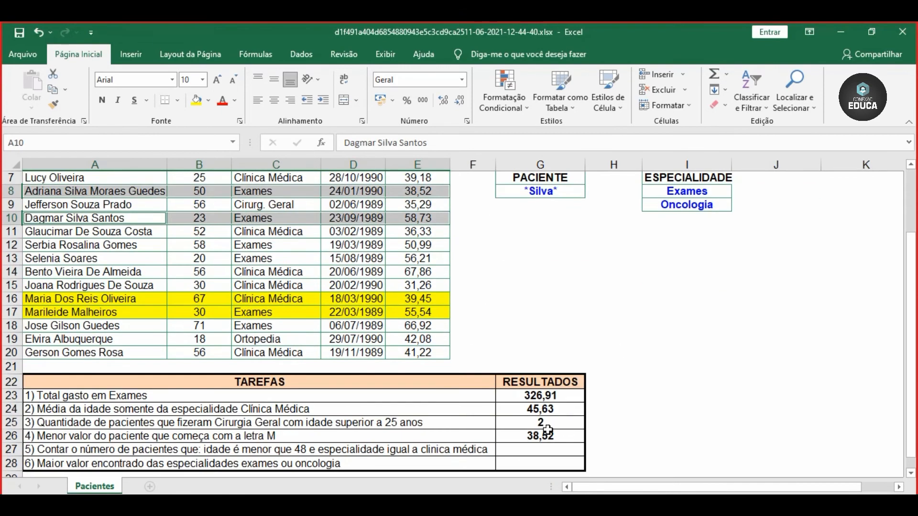
scroll(545, 421, "up", 2)
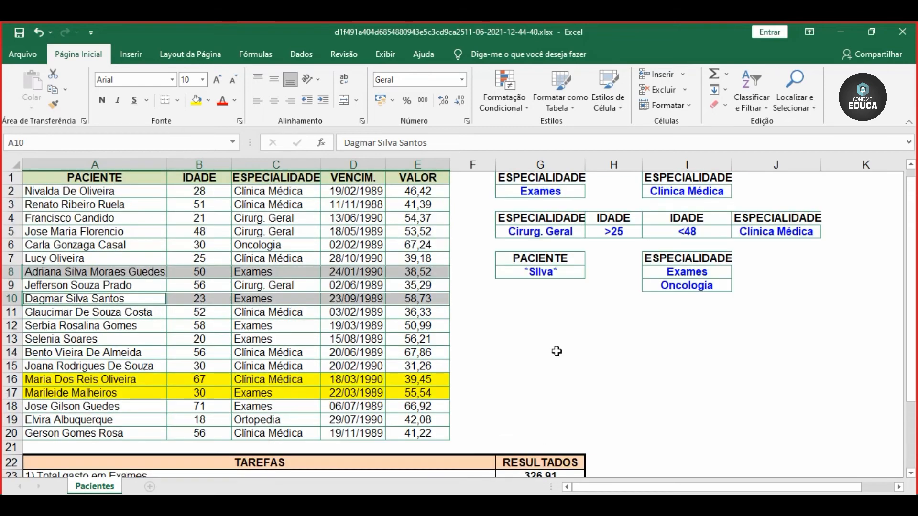
Step: Undo the patient name edit in A8 and the test changes to the PACIENTE criterion, back to M* in G8
key("ctrl+z")
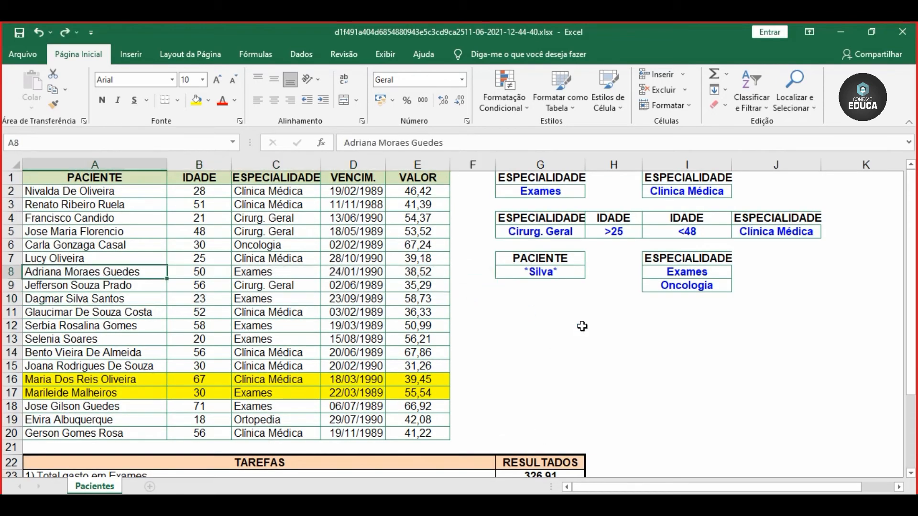
key("ctrl+z")
key("ctrl+z")
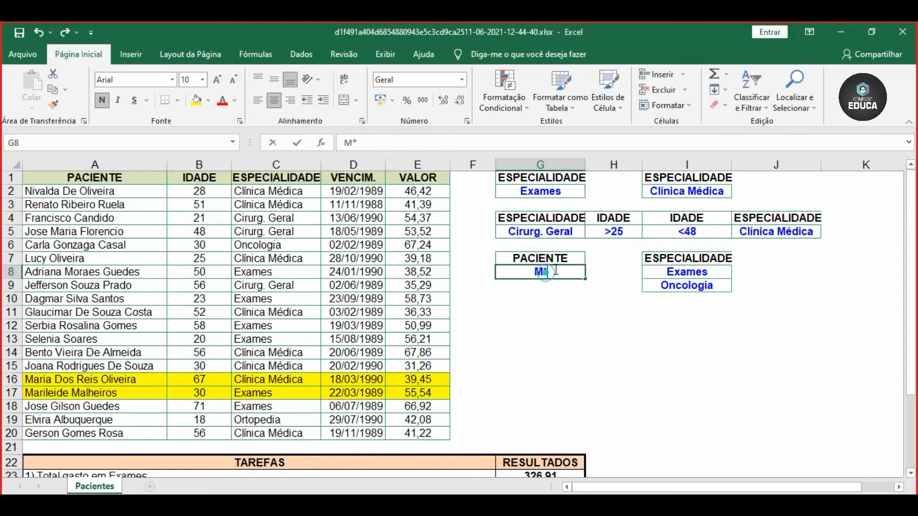
Step: Replace the PACIENTE criterion in G8 with the * wildcard followed by a surname to match names ending in it
double_click(546, 273)
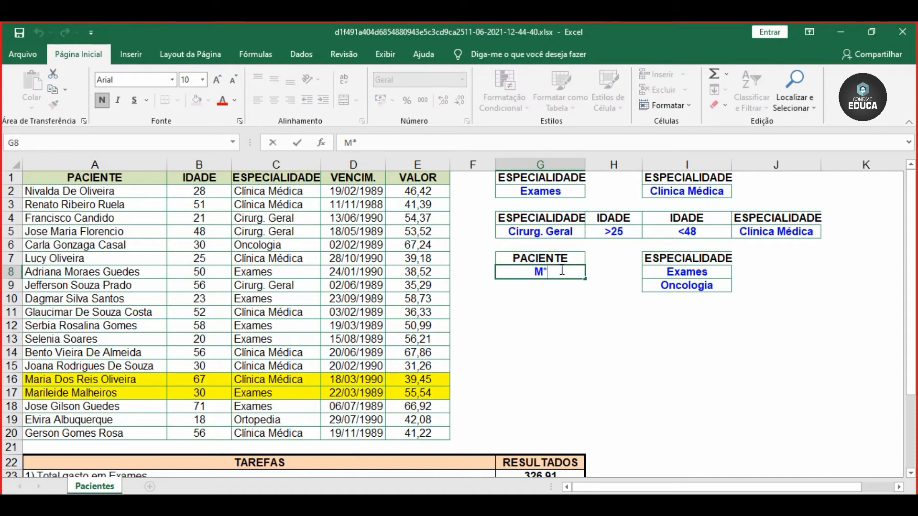
key("BackSpace")
type("*Oliveira")
key("Return")
Step: Select the records ending in the searched surname, A2:E2, A16:E16 and A7:E7, and compare their values with the result in G26
left_click(560, 270)
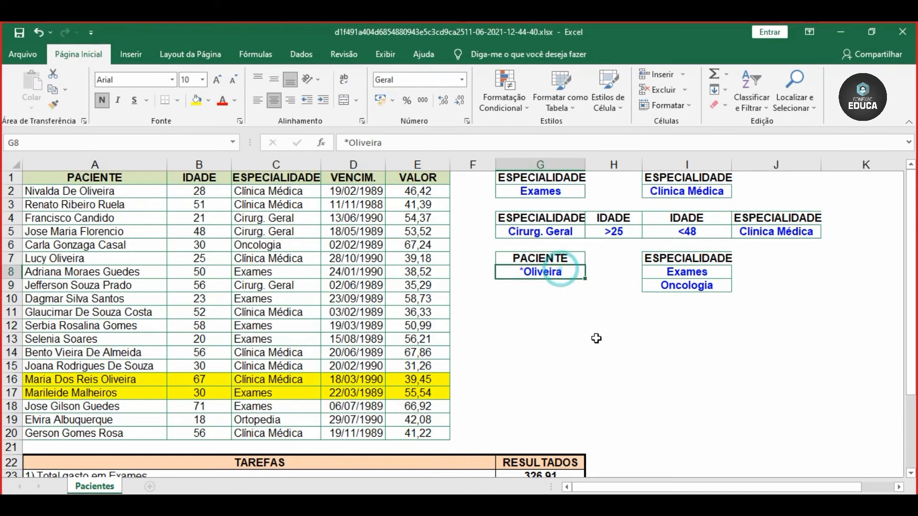
scroll(597, 339, "down", 2)
scroll(596, 339, "up", 2)
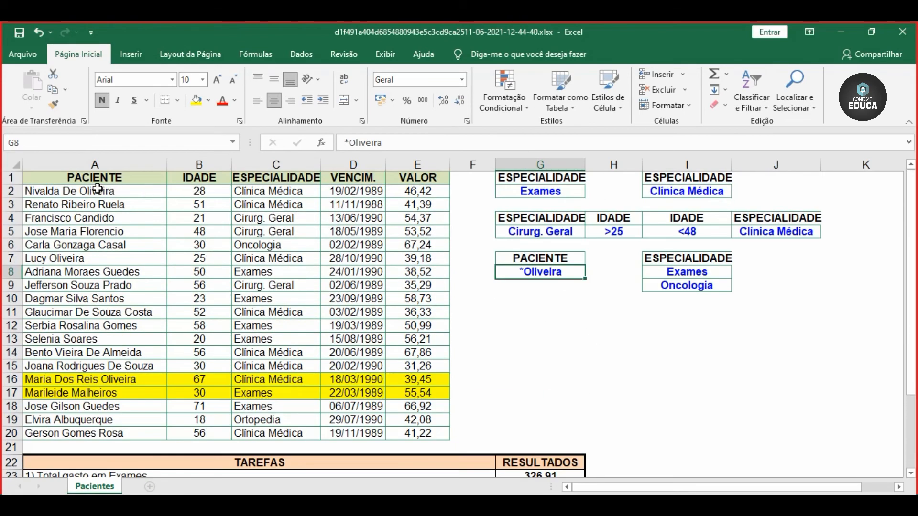
left_click_drag(99, 189, 436, 192)
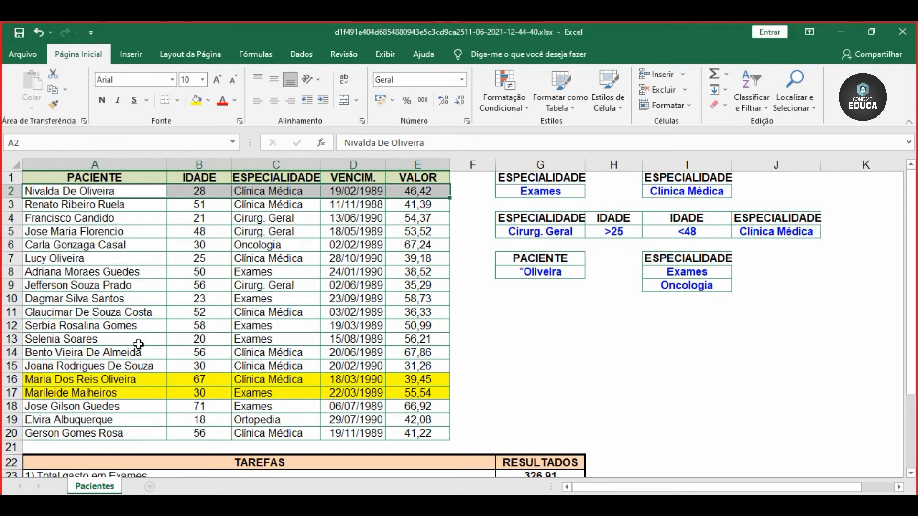
left_click_drag(75, 379, 407, 380)
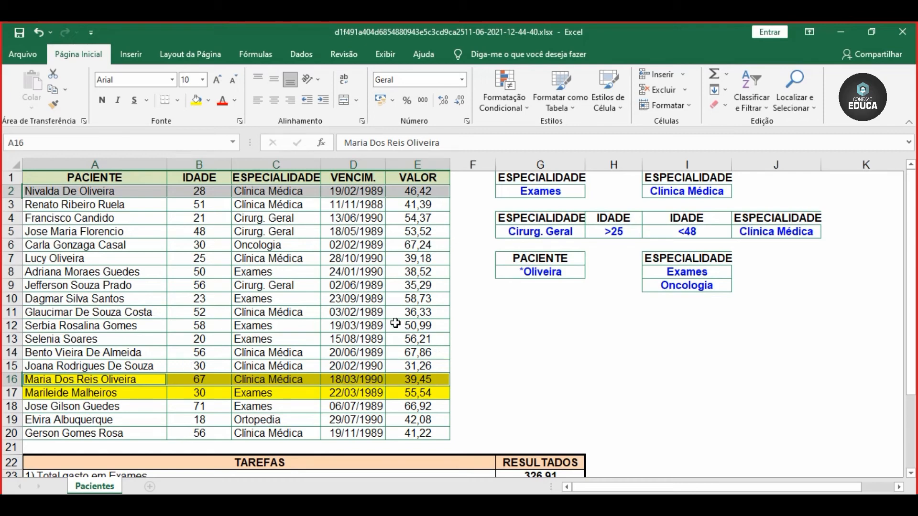
scroll(453, 248, "down", 3)
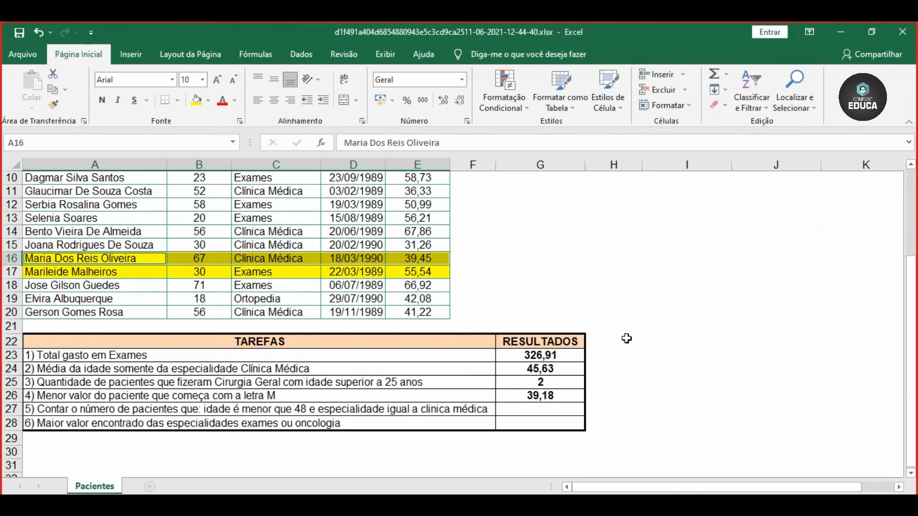
scroll(573, 396, "up", 3)
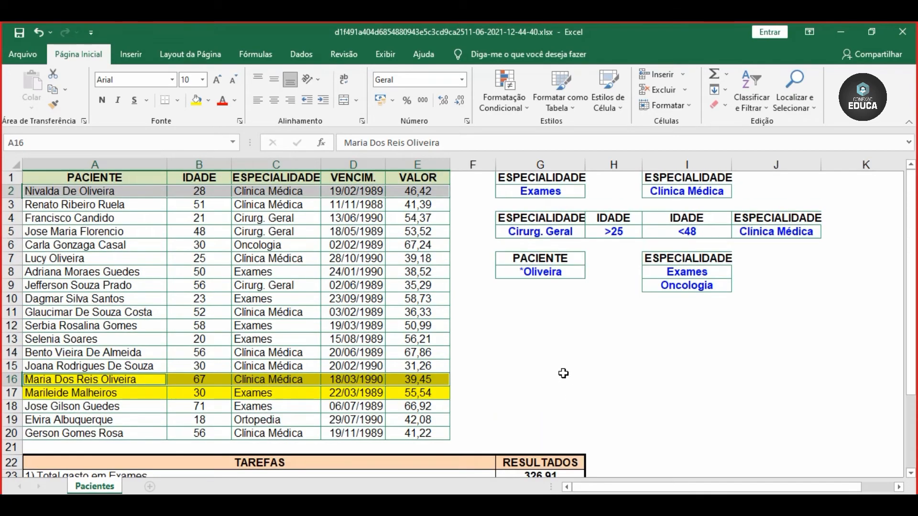
scroll(564, 373, "down", 3)
scroll(563, 373, "up", 3)
left_click(82, 258)
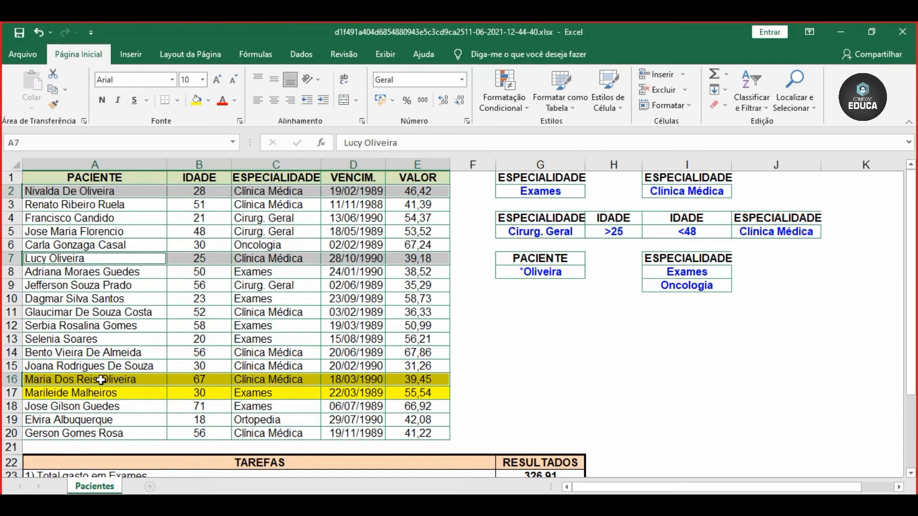
Step: Review the BDMÍN formula in G26 and compare its result with the patient record in row 7
scroll(509, 318, "down", 3)
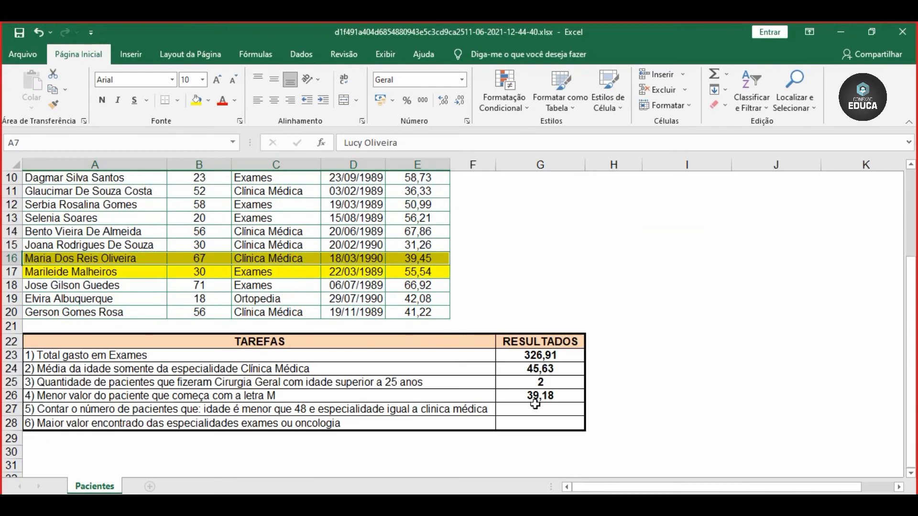
left_click(543, 397)
double_click(543, 396)
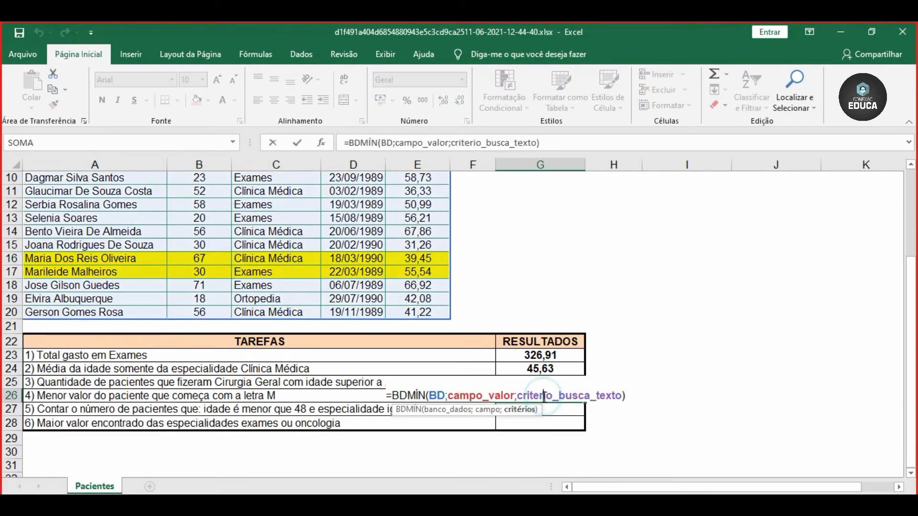
key("Return")
left_click(544, 396)
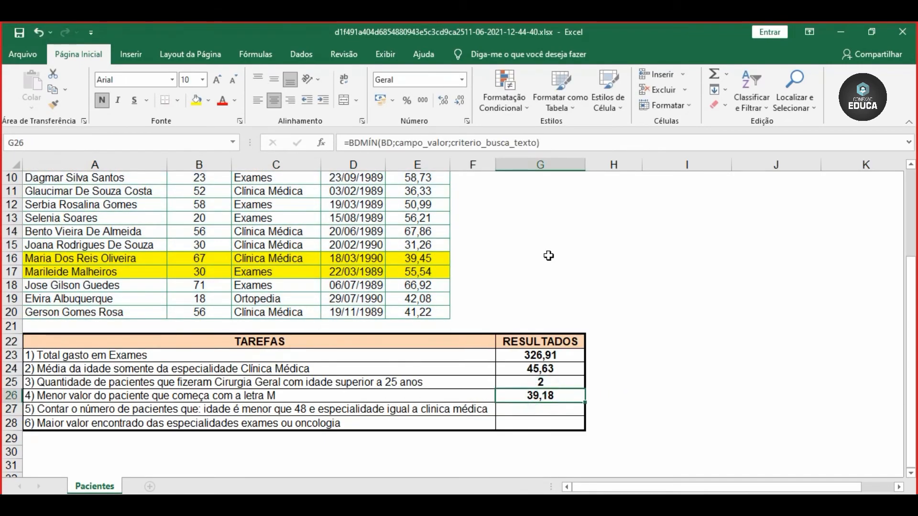
scroll(548, 255, "up", 3)
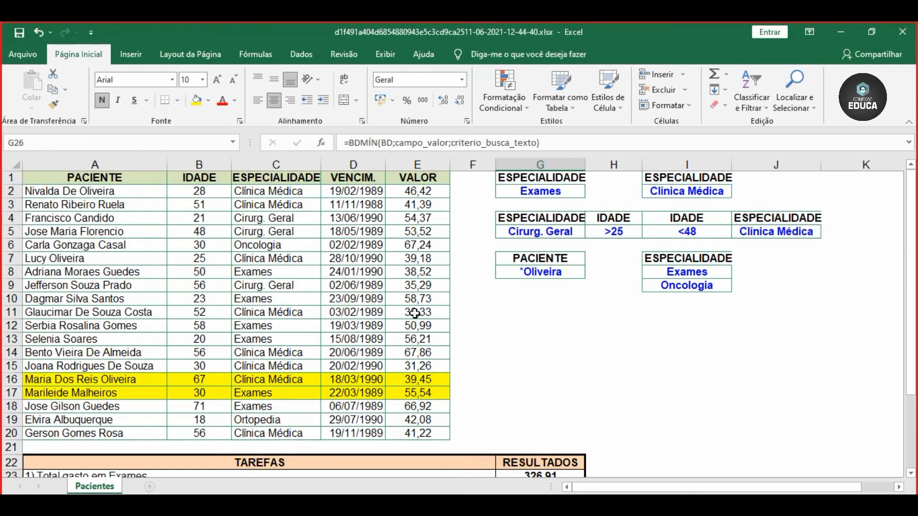
scroll(570, 341, "down", 3)
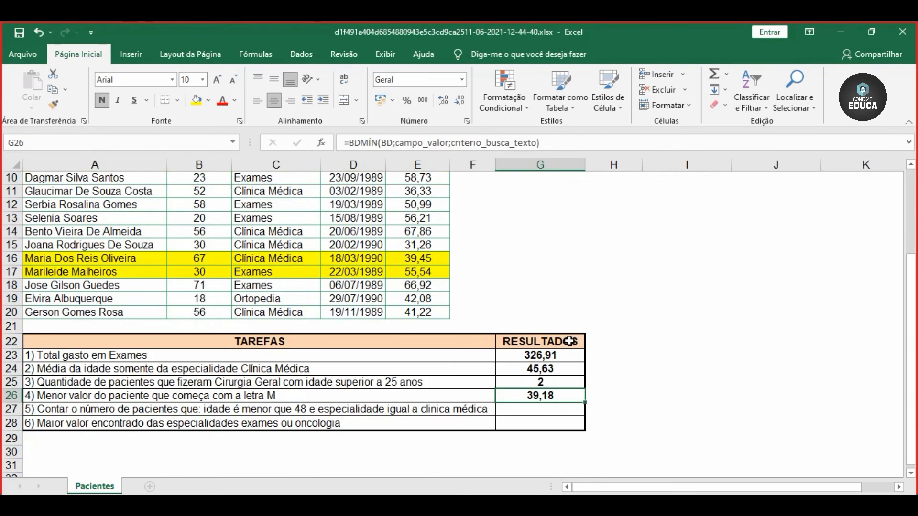
scroll(476, 308, "up", 3)
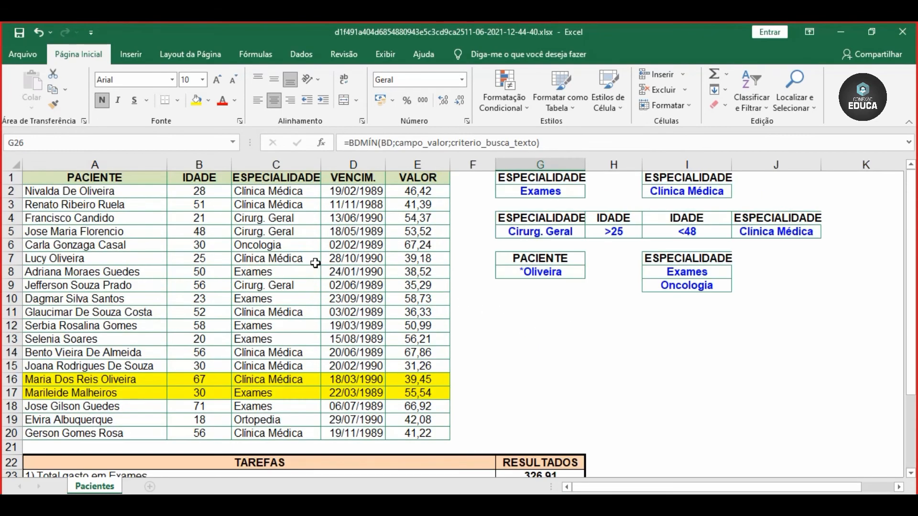
left_click(90, 259)
left_click(569, 275)
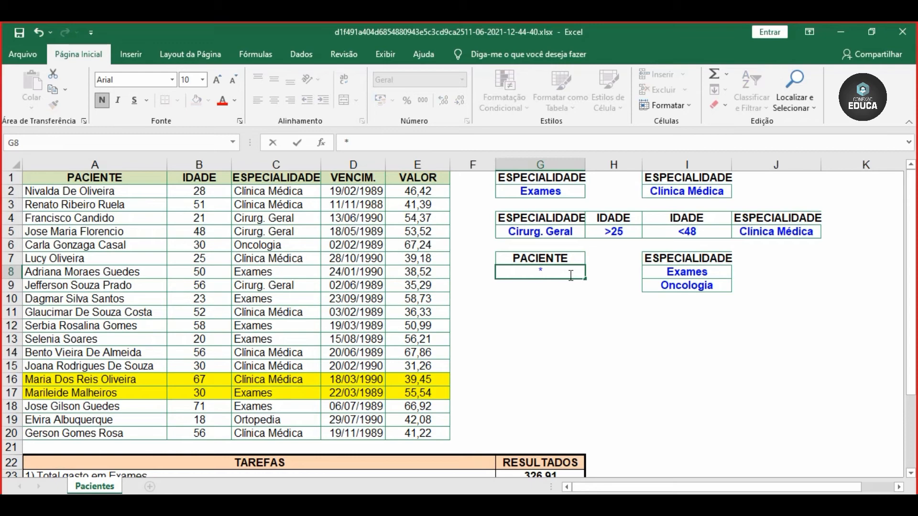
type("M")
key("BackSpace")
key("BackSpace")
type("Silva")
type("*")
key("BackSpace")
key("BackSpace")
key("BackSpace")
key("BackSpace")
key("BackSpace")
key("BackSpace")
type("**")
key("BackSpace")
type("Silva*")
key("BackSpace")
key("BackSpace")
key("BackSpace")
key("BackSpace")
key("BackSpace")
key("BackSpace")
Step: Set the PACIENTE criterion in G8 to *Ma* to match names containing Ma
type("Ma*")
key("Return")
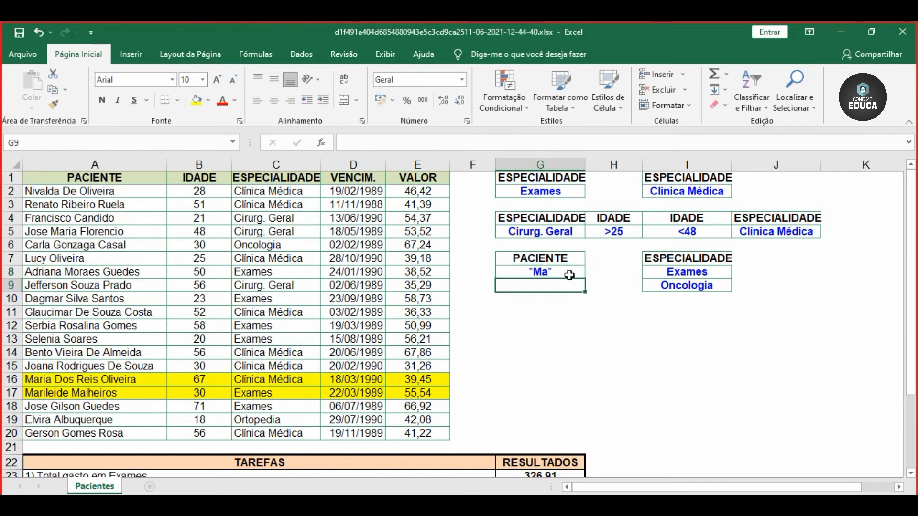
scroll(539, 275, "down", 2)
scroll(539, 275, "up", 2)
Step: Select the matching records A5:E5 and A17:E17 and compare their values with the BDMÍN result in G26
left_click(539, 273)
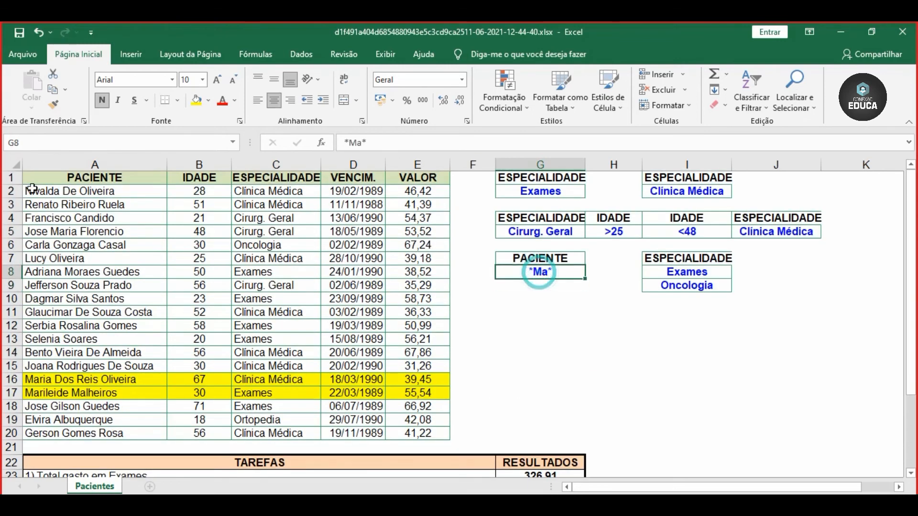
left_click_drag(54, 233, 386, 233)
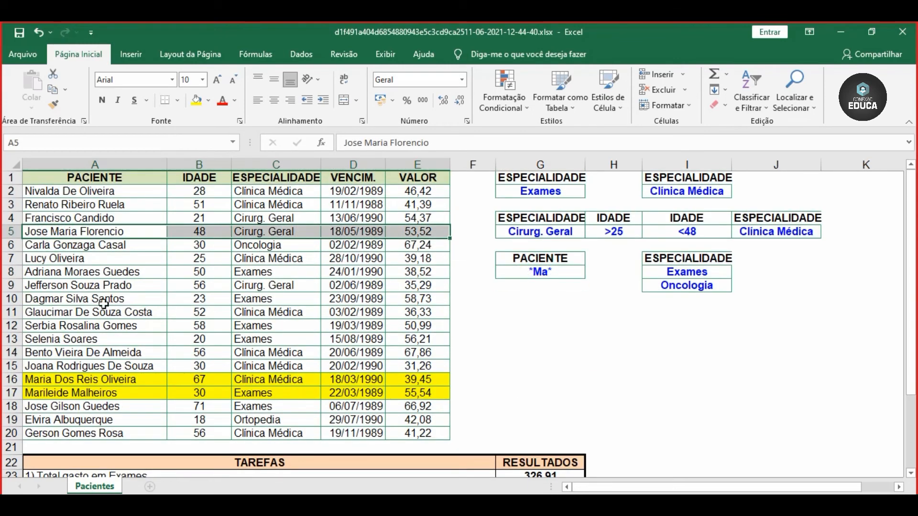
left_click_drag(70, 393, 417, 393)
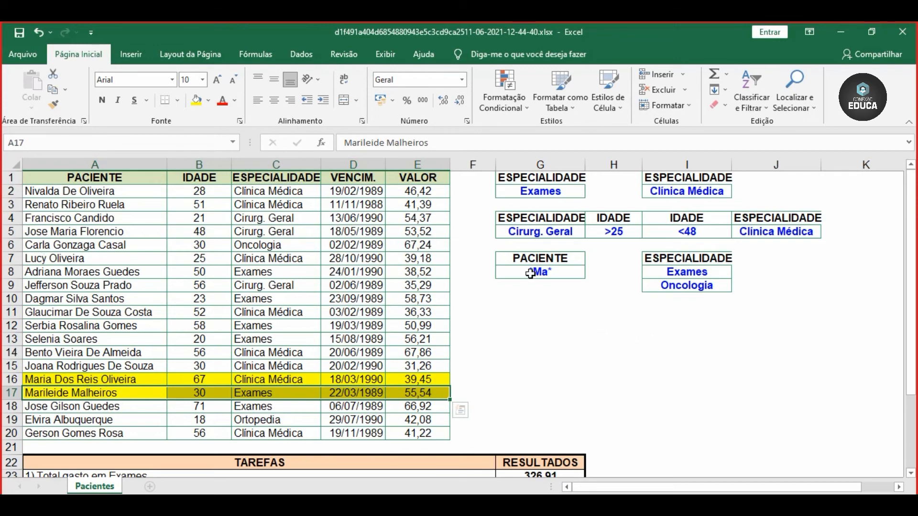
scroll(530, 274, "down", 1)
left_click(579, 235)
scroll(604, 313, "down", 1)
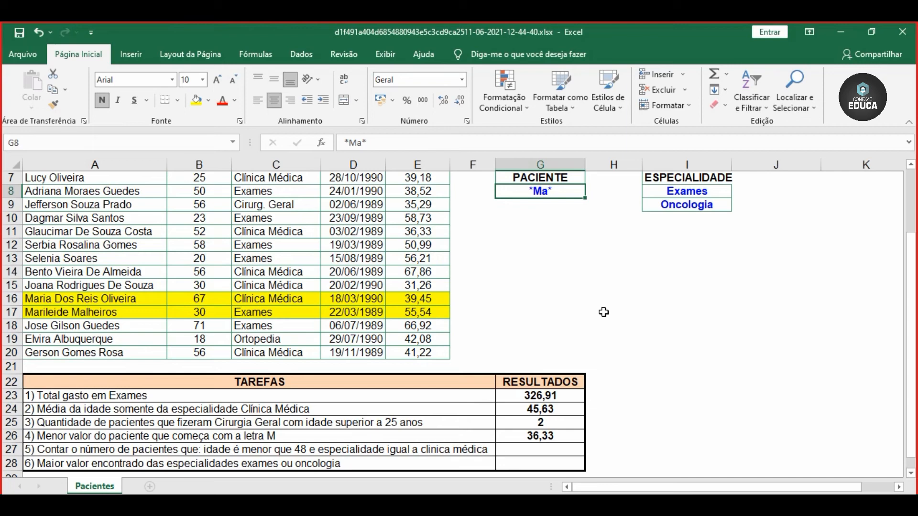
scroll(604, 312, "up", 2)
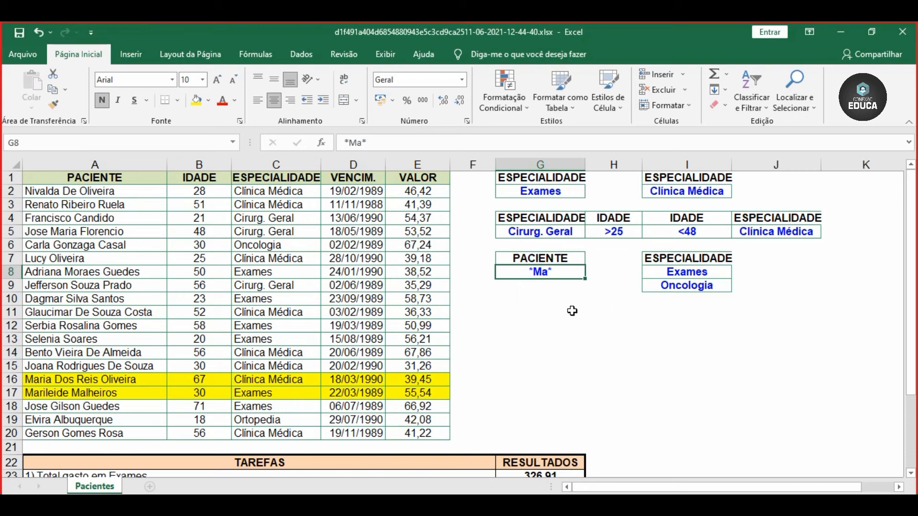
Step: Copy the PACIENTE criterion block G7:G8 to G11:G12
left_click(524, 300)
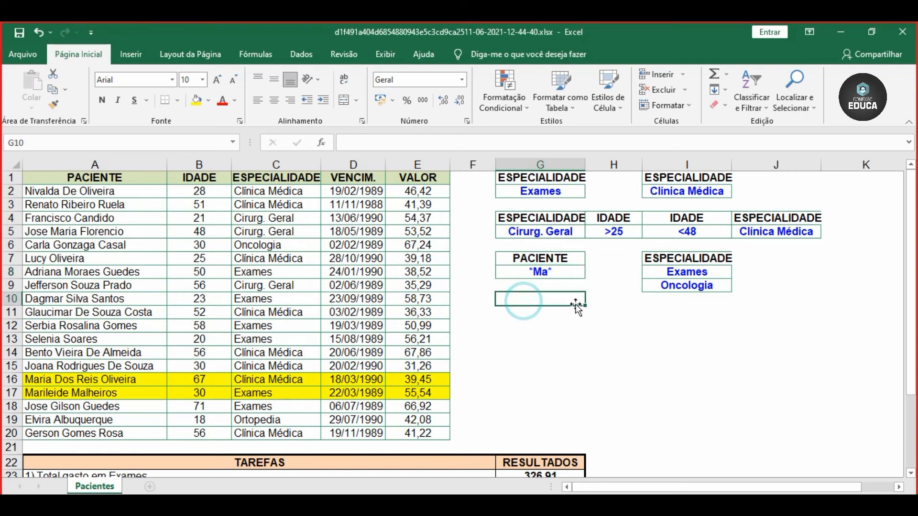
left_click_drag(538, 260, 537, 273)
key("ctrl+c")
left_click(531, 310)
key("ctrl+v")
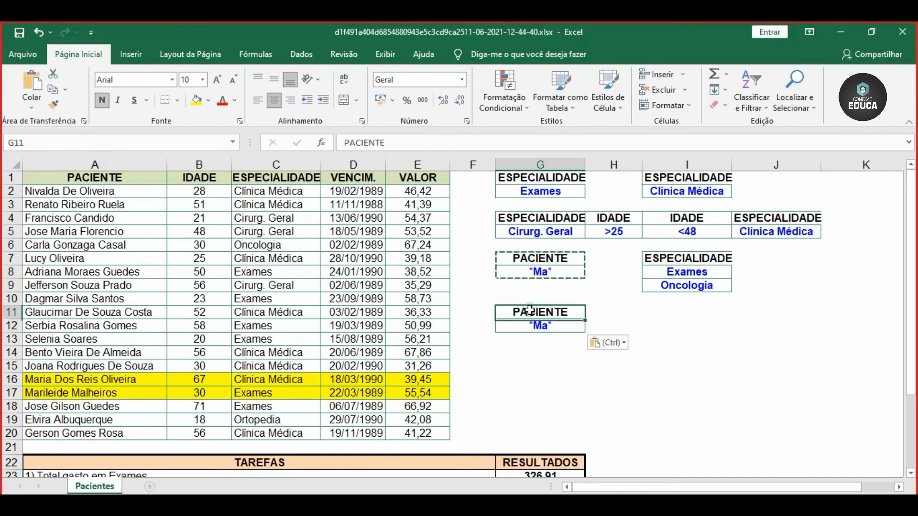
Step: Add *P as a second PACIENTE criterion in G13 and apply the formatting of G12 to it
left_click(569, 327)
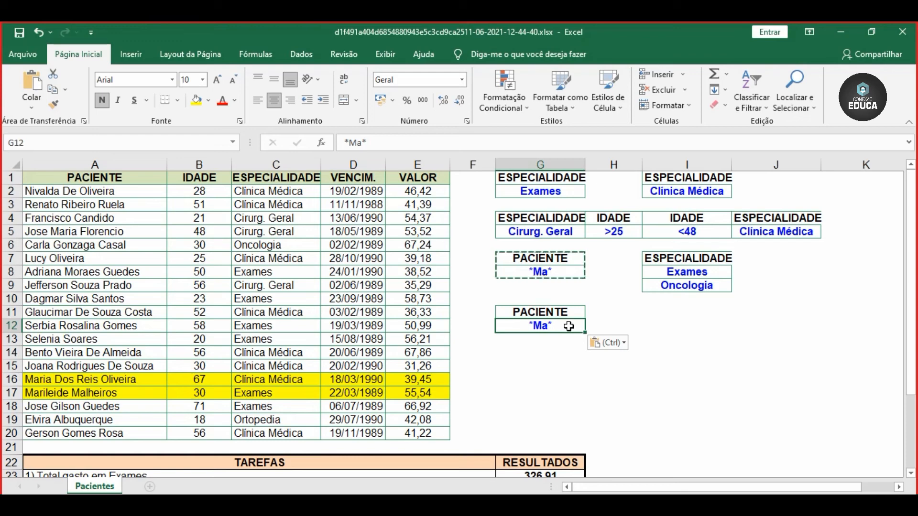
left_click(553, 342)
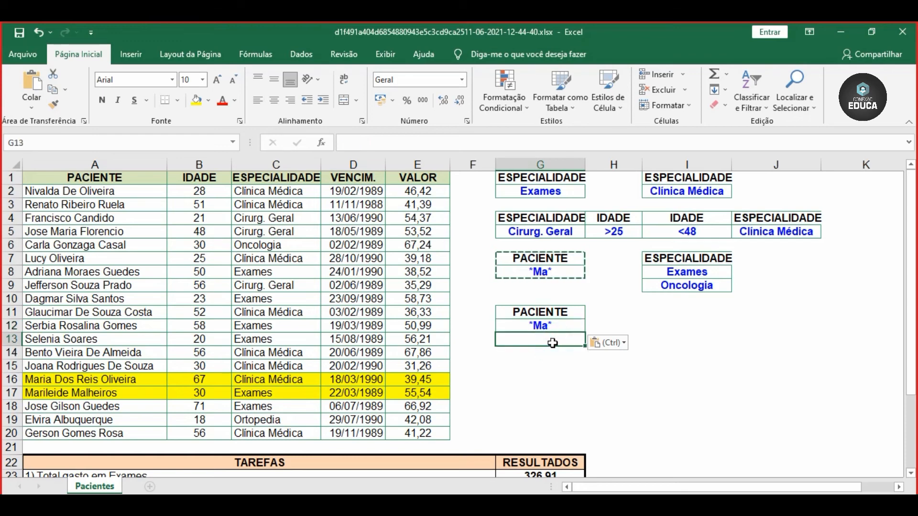
type("*")
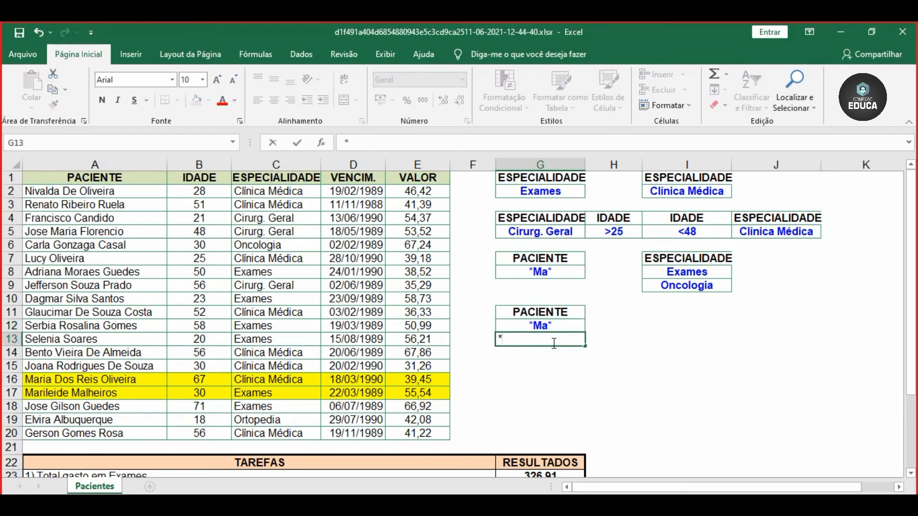
type("P")
key("Return")
left_click(530, 324)
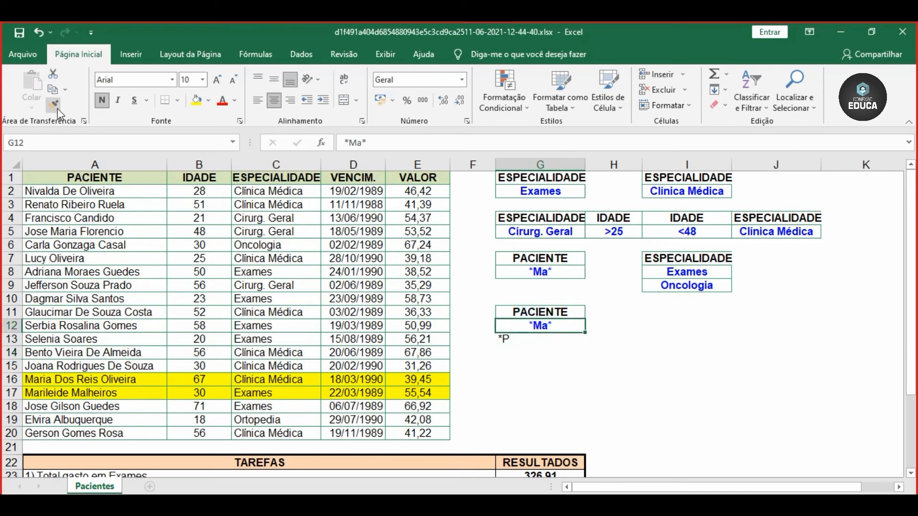
left_click(54, 105)
left_click(526, 338)
Step: Change the first criterion of the copied PACIENTE block, in G12, to *M
double_click(562, 326)
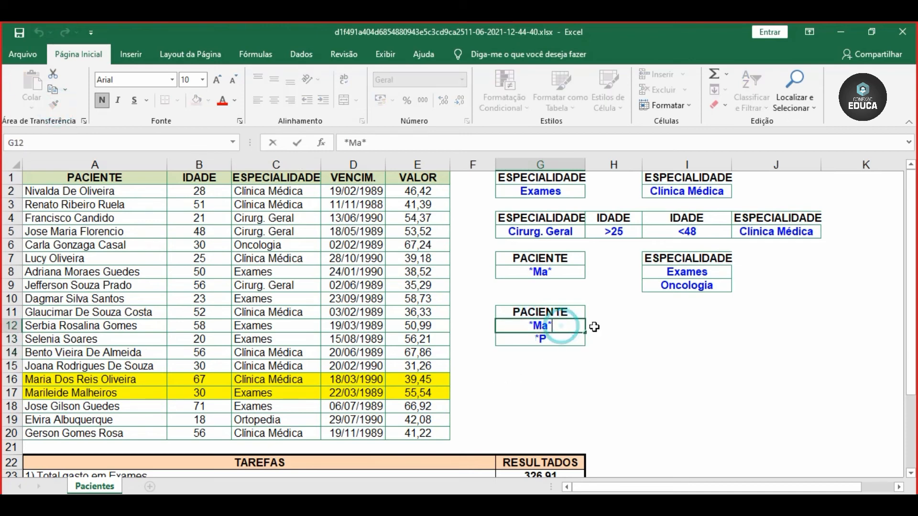
key("BackSpace")
key("BackSpace")
key("Return")
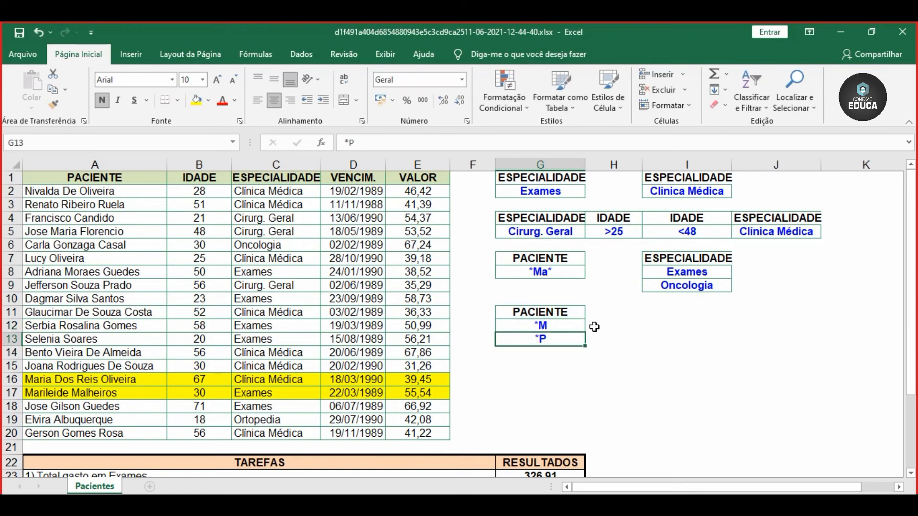
Step: Name the criteria range G11:G13 criterio_MouP
left_click_drag(571, 314, 569, 340)
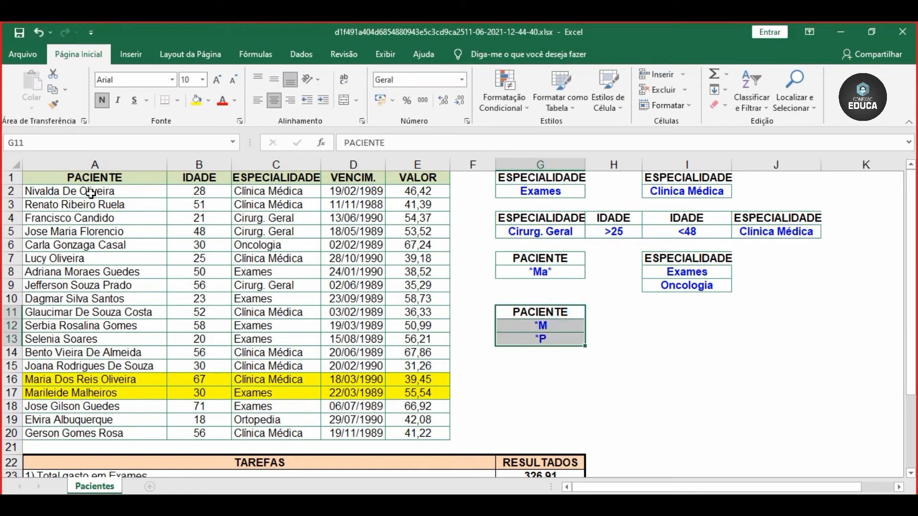
left_click(78, 144)
type("criterio")
type("_m")
type("_OU")
key("BackSpace")
key("BackSpace")
key("BackSpace")
key("BackSpace")
type("MouP")
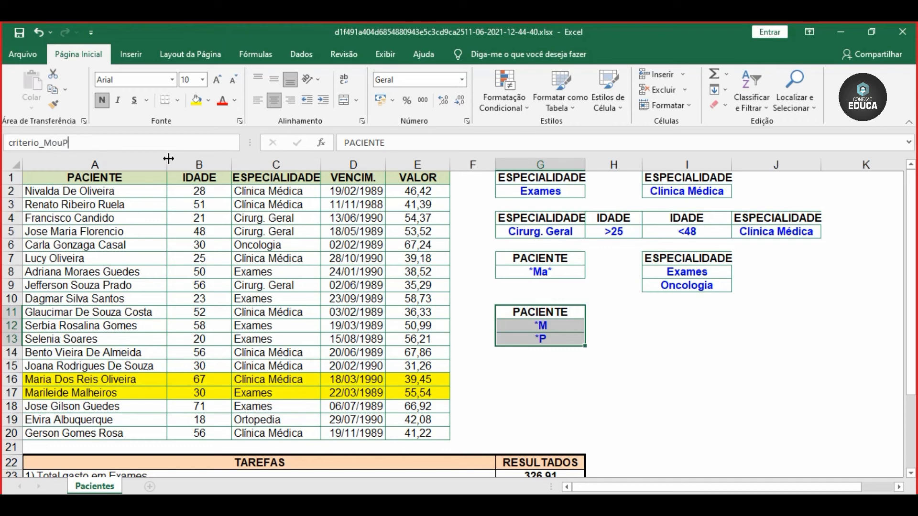
key("Return")
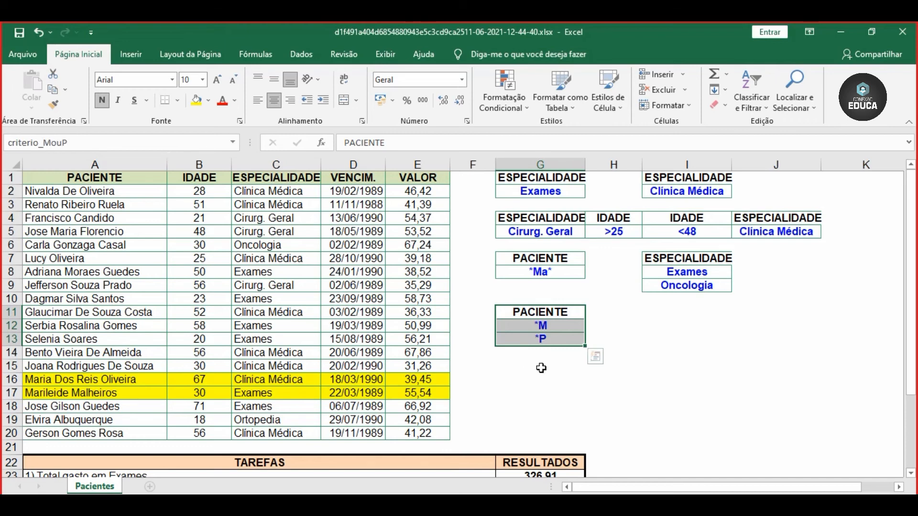
Step: Replace the criteria argument of the BDMÍN formula in G26 with the named range criterio_MouP
scroll(539, 369, "down", 3)
left_click(531, 397)
double_click(530, 397)
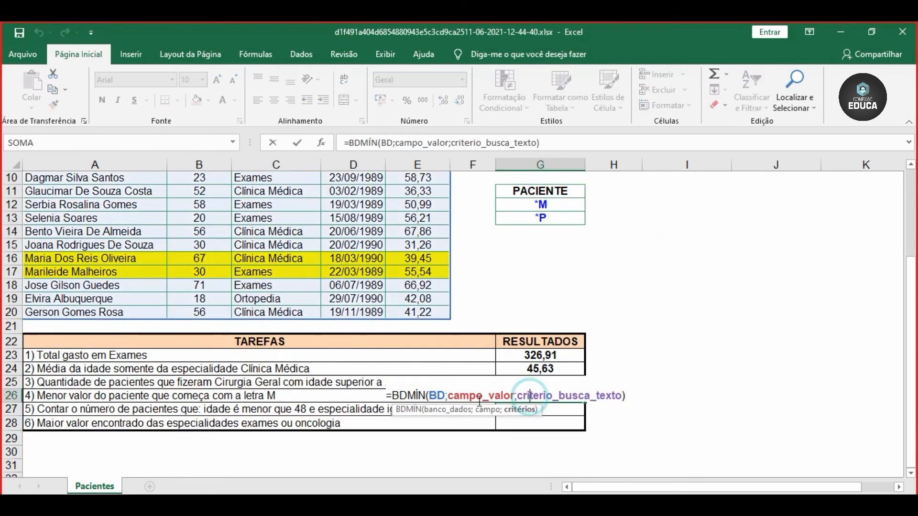
left_click_drag(520, 396, 621, 396)
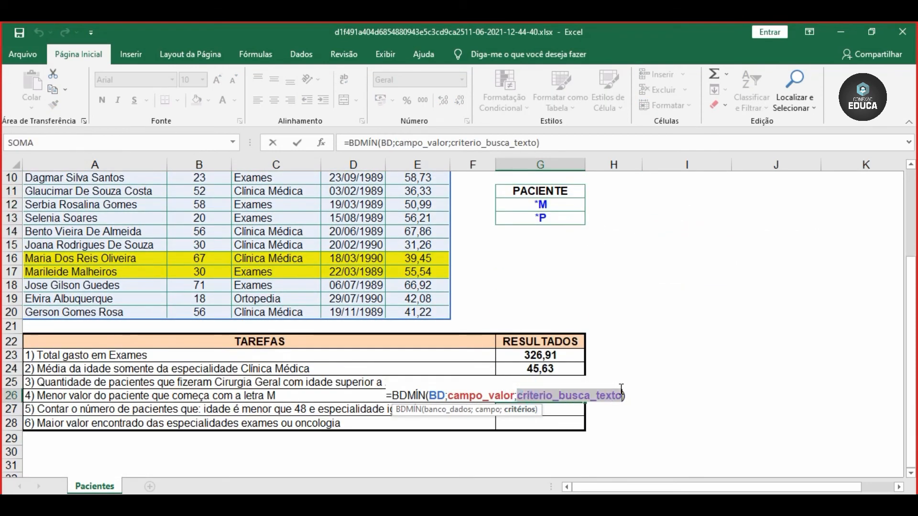
type("cri")
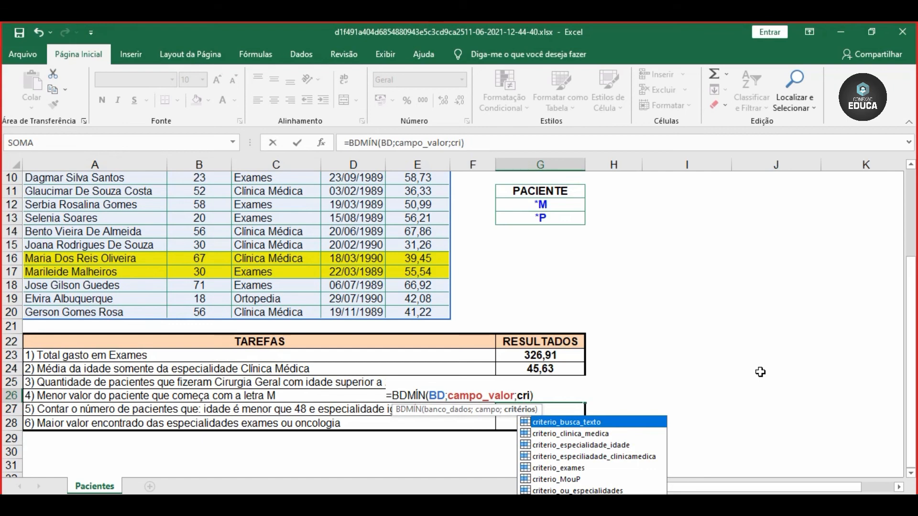
key("Down")
key("Down")
key("Down")
key("Down")
key("Down")
key("Tab")
key("Return")
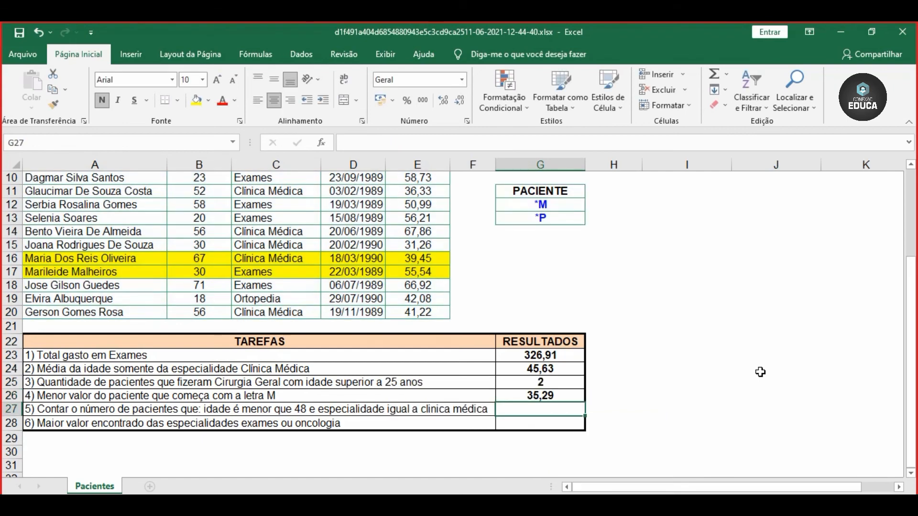
Step: Compare the BDMÍN result in G26 with the criteria in G12:G13 and the patient records
left_click(524, 396)
scroll(524, 395, "up", 2)
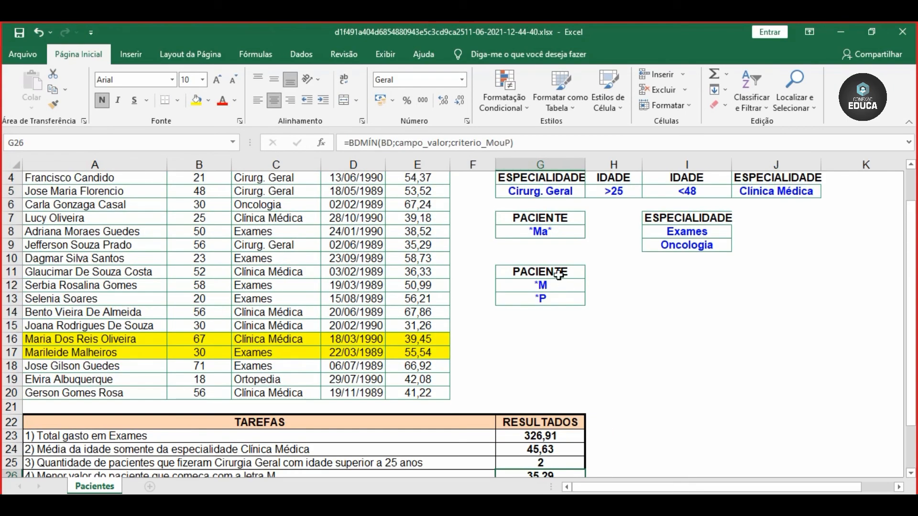
left_click(533, 285)
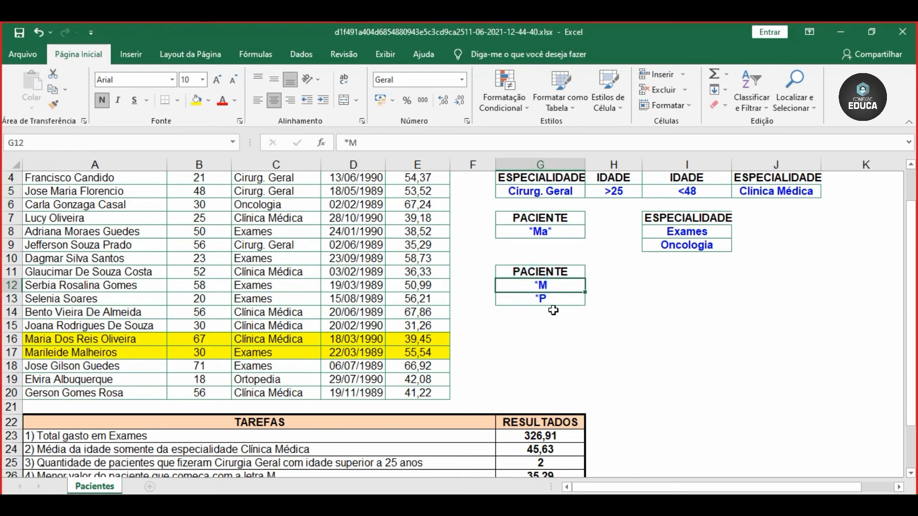
left_click_drag(550, 299, 545, 286)
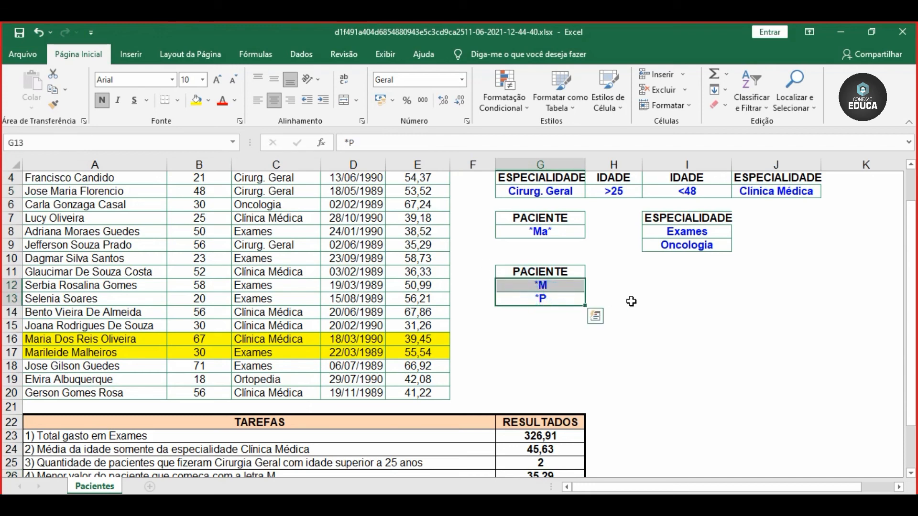
scroll(631, 301, "down", 2)
scroll(627, 299, "up", 1)
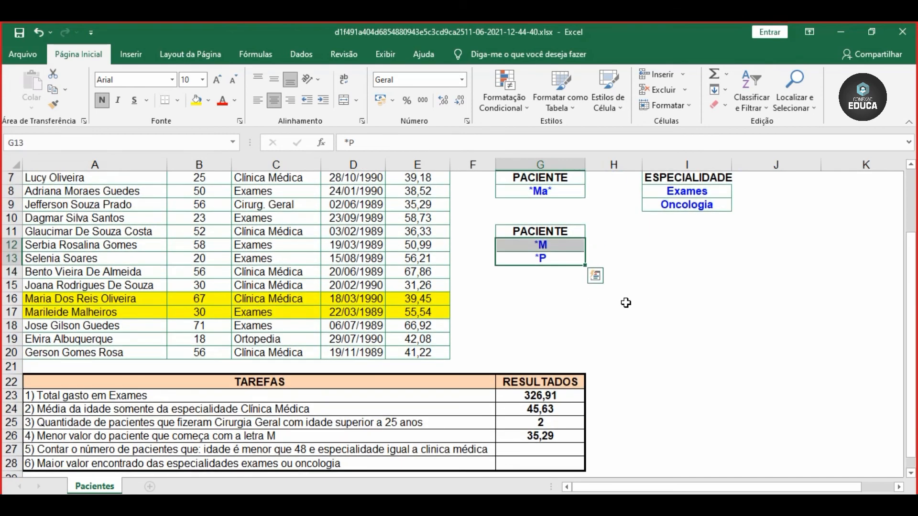
Step: Set the criteria argument of the BDMÍN formula in G26 back to criterio_busca_texto
double_click(545, 436)
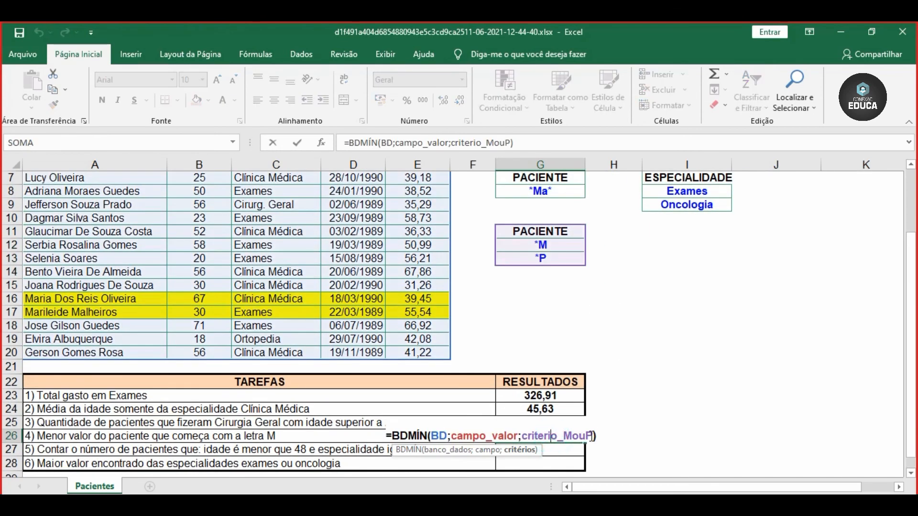
left_click_drag(543, 432, 522, 435)
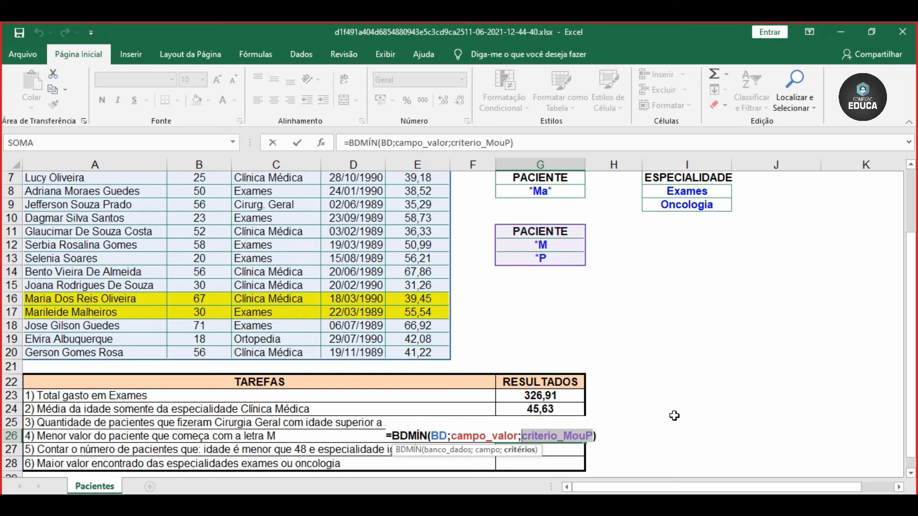
type("cri")
key("Down")
key("Down")
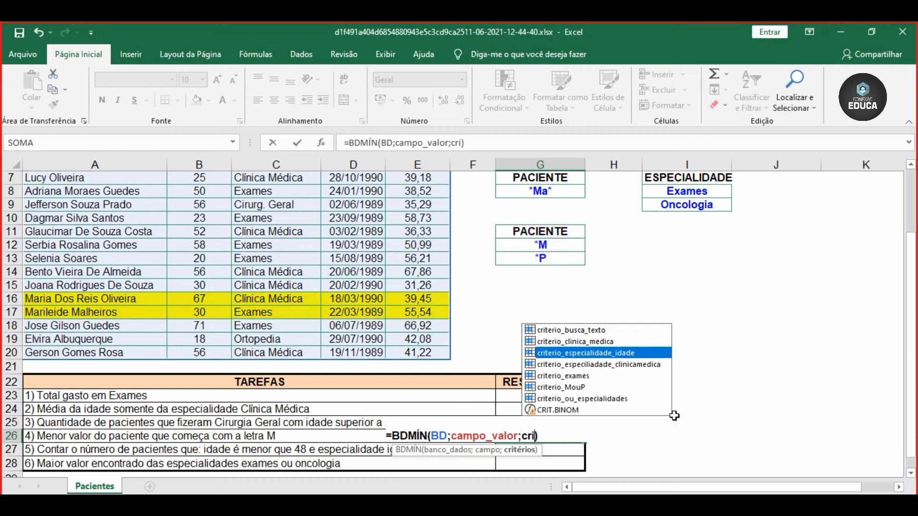
key("Up")
key("Up")
key("Tab")
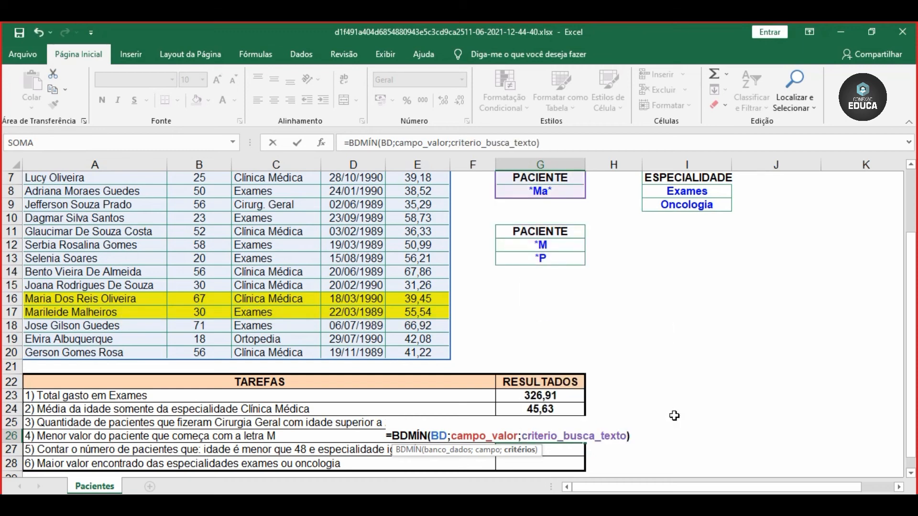
key("Return")
Step: Set the PACIENTE criterion in G8 to *M and check the BDMÍN result in G26
left_click(541, 436)
scroll(541, 432, "up", 2)
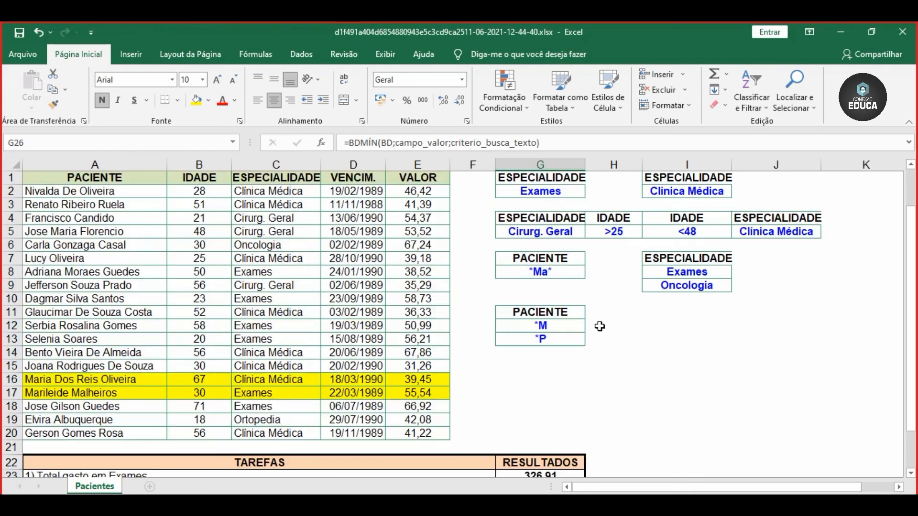
left_click(564, 273)
type("*M")
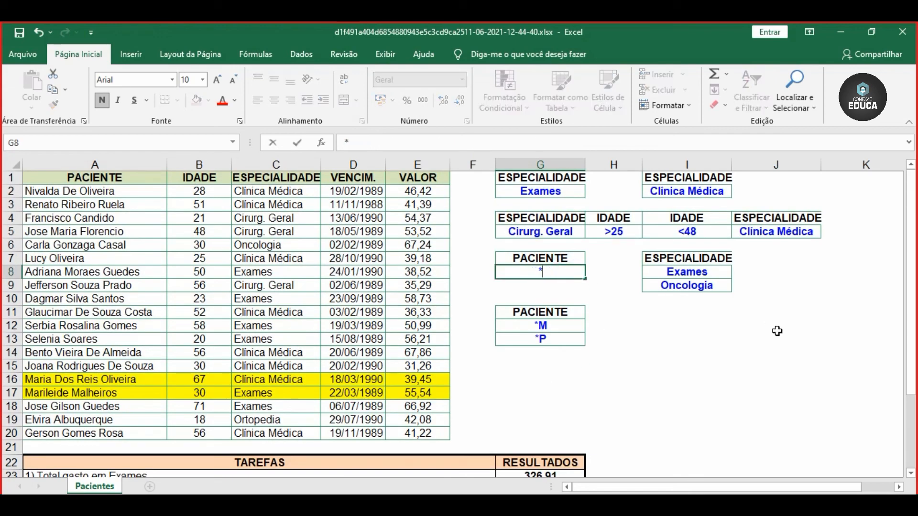
key("Return")
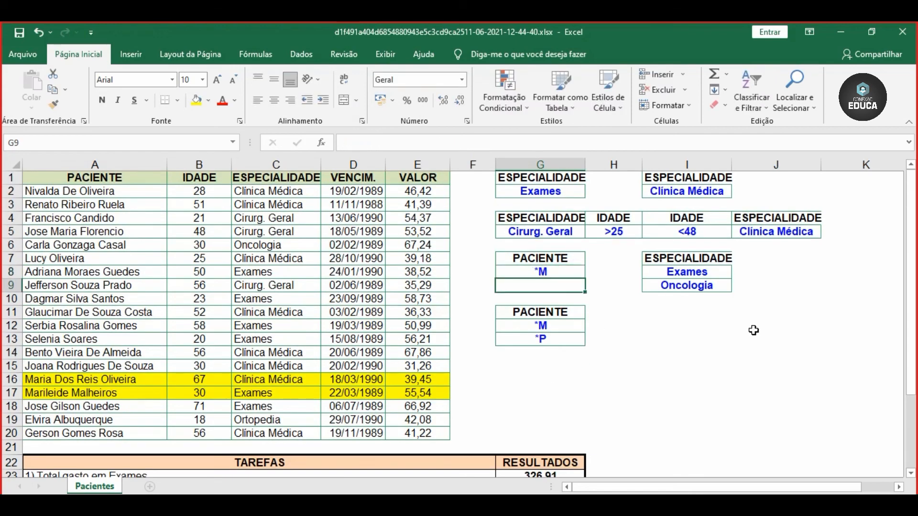
left_click(542, 272)
scroll(541, 271, "down", 4)
scroll(536, 297, "up", 2)
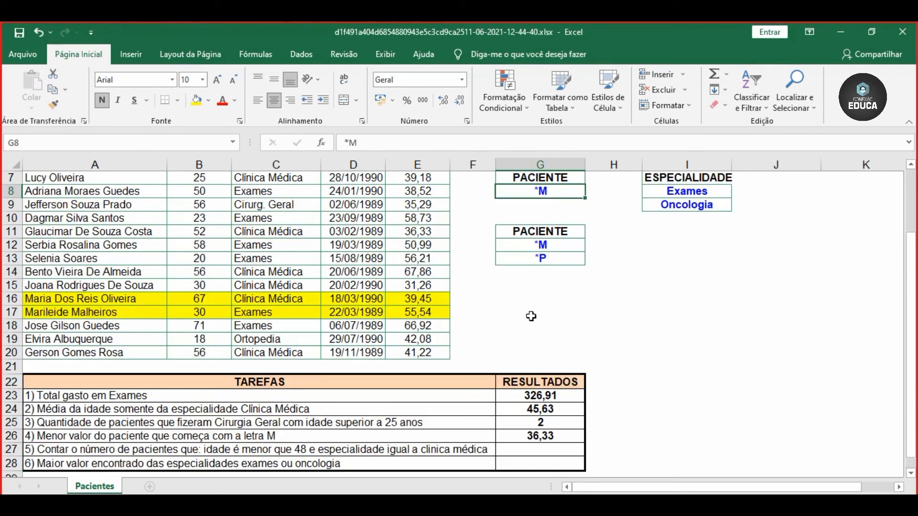
left_click(521, 435)
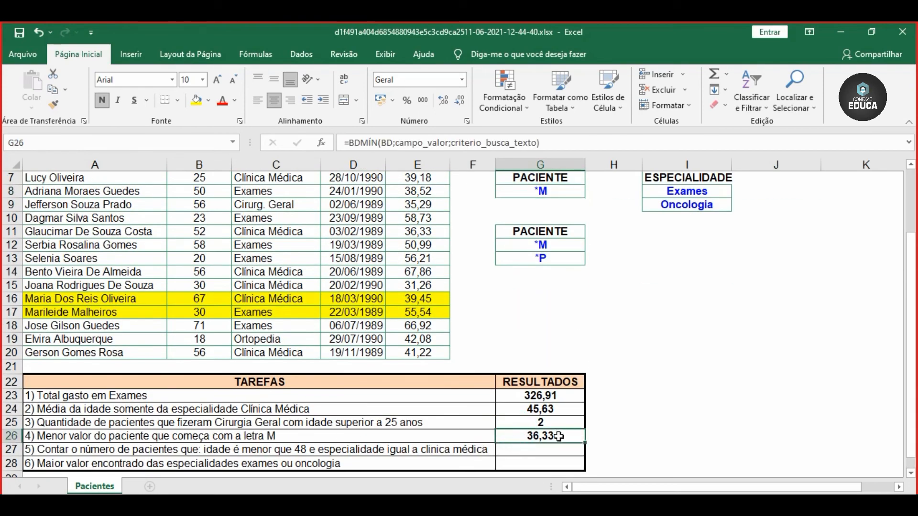
Step: Read task 5 in the TAREFAS table and review the PACIENTE and IDADE columns of the patient records it involves
scroll(559, 436, "up", 2)
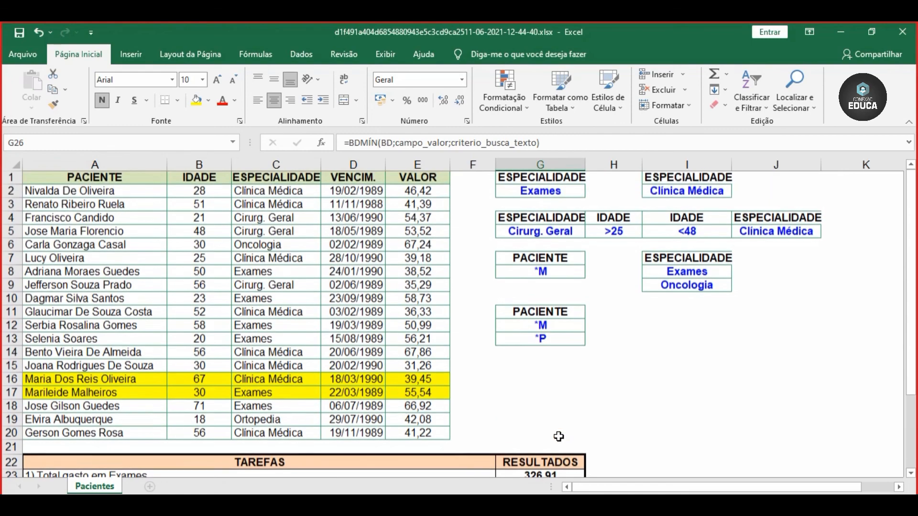
scroll(559, 437, "down", 5)
left_click(536, 337)
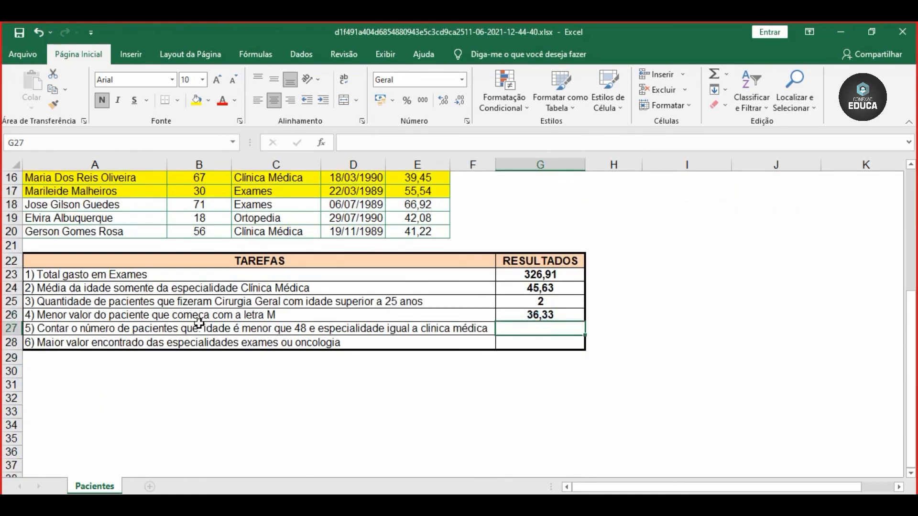
scroll(363, 402, "up", 2)
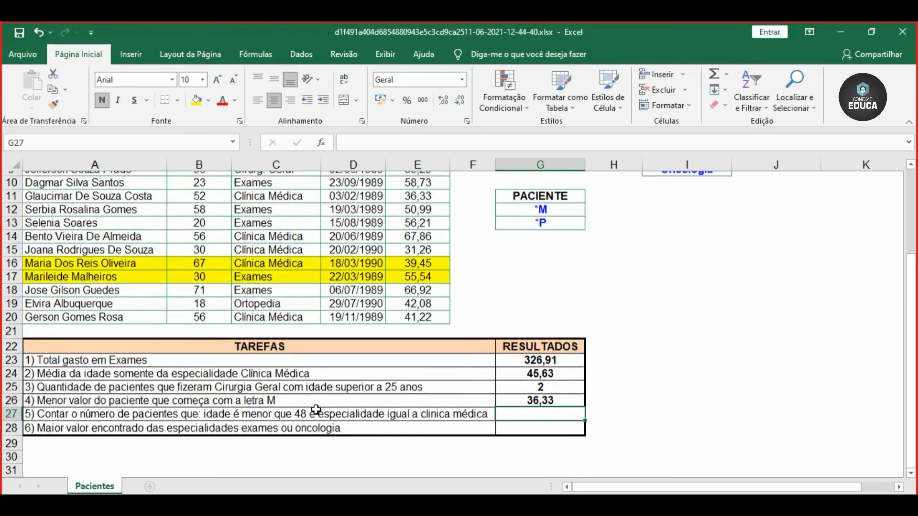
scroll(512, 400, "up", 1)
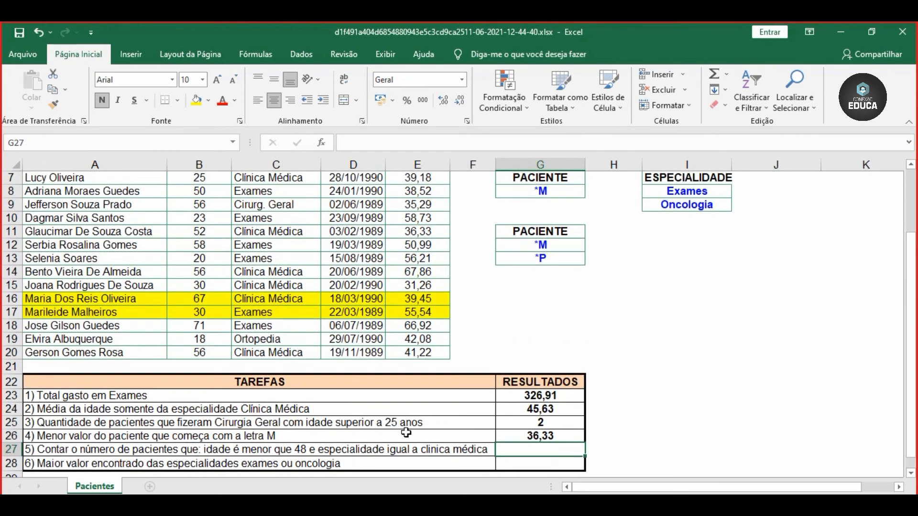
left_click(56, 452)
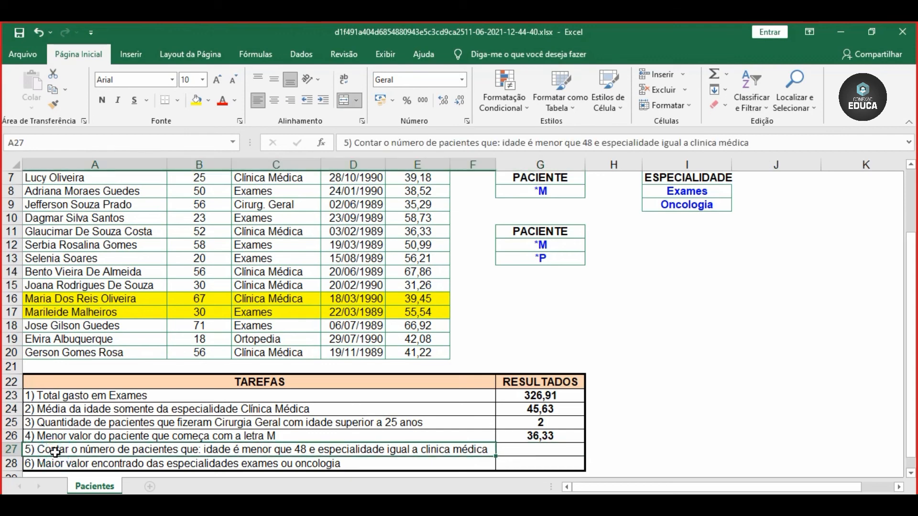
scroll(124, 448, "up", 2)
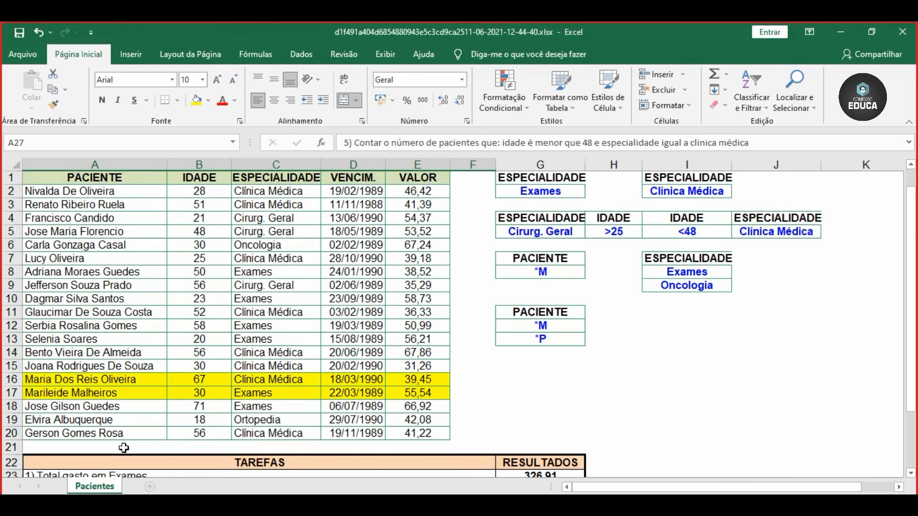
left_click_drag(135, 177, 138, 369)
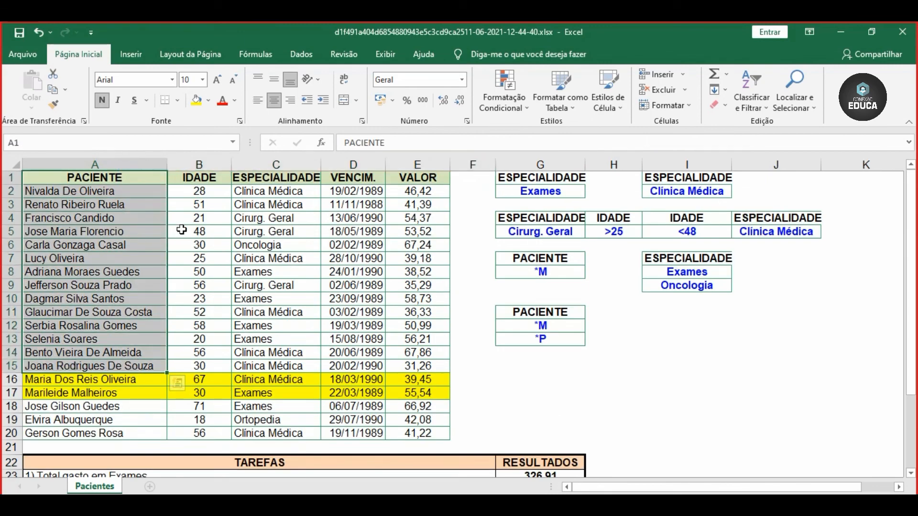
left_click_drag(190, 192, 202, 260)
left_click_drag(131, 193, 129, 299)
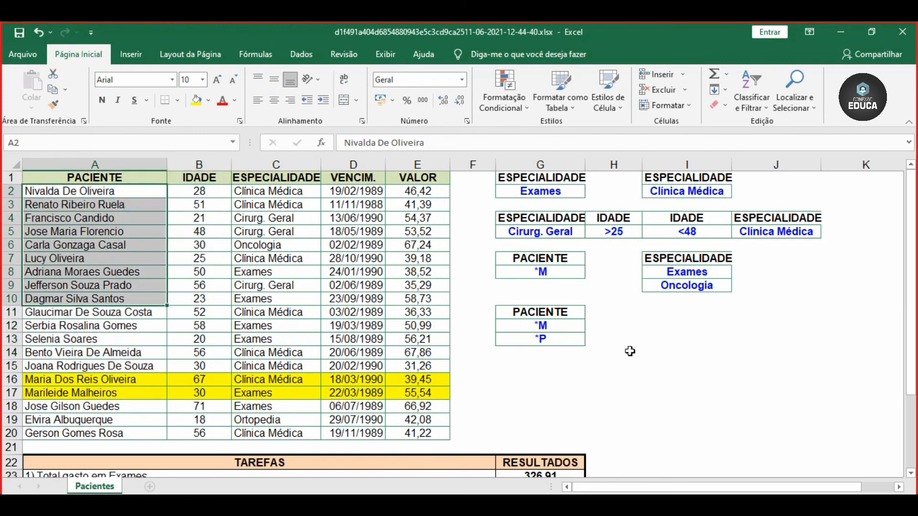
Step: Start a BDCONTARA formula in G27 for task 5 with the named range BD as its database argument
scroll(630, 351, "down", 2)
left_click(519, 450)
type("=")
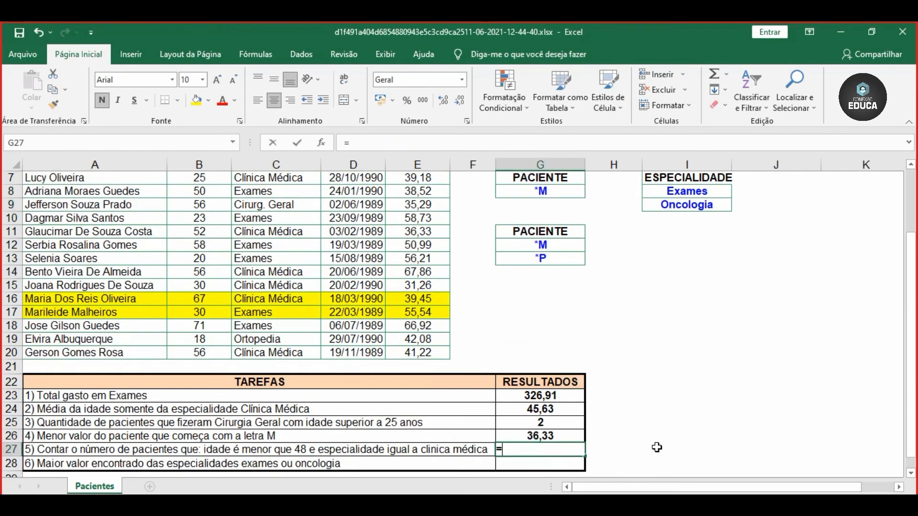
type("bdcon")
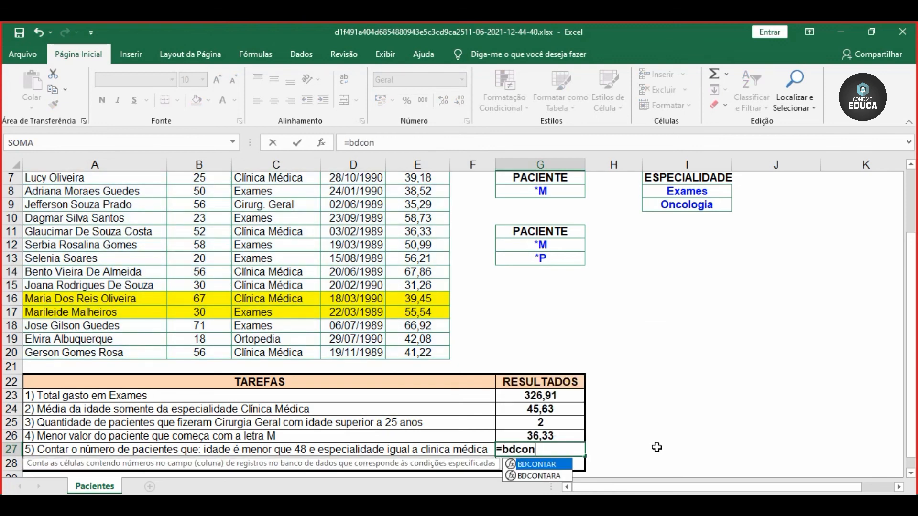
key("Down")
key("Tab")
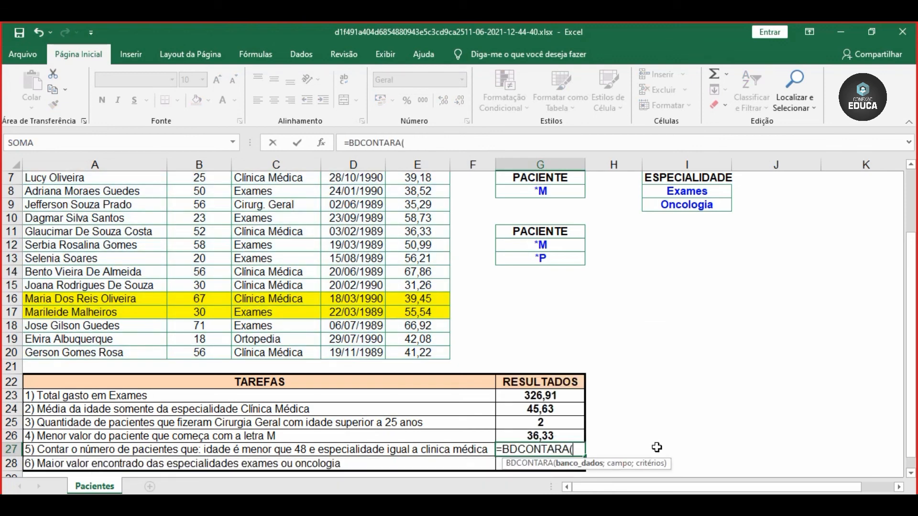
type("b")
key("Down")
key("Down")
key("Tab")
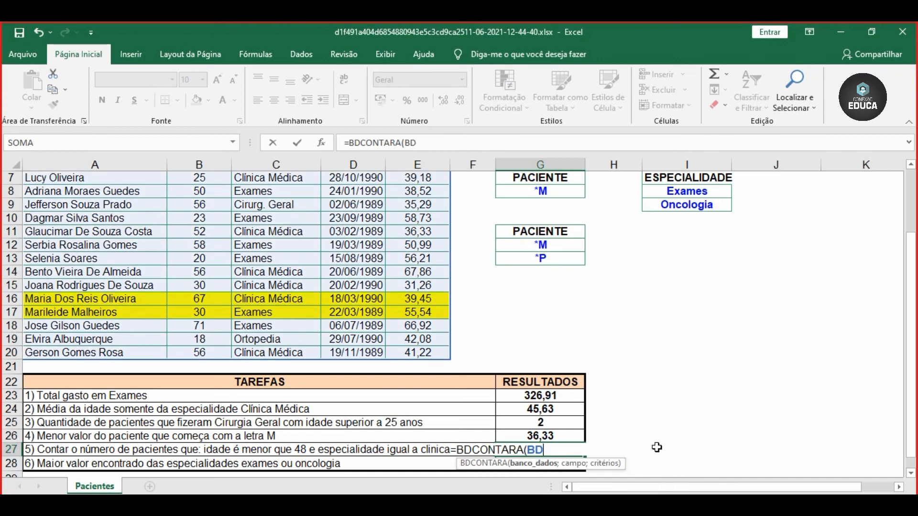
type(";")
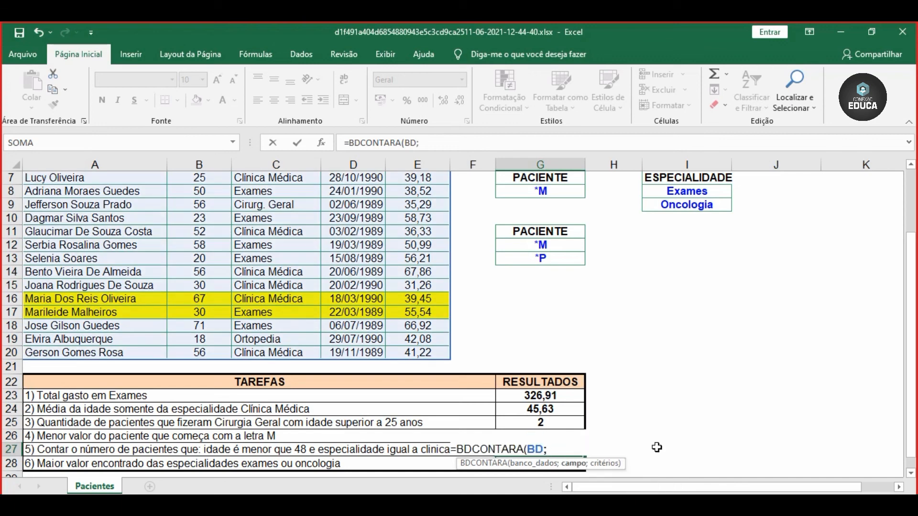
Step: Add the named range campo_paciente as the field argument of the BDCONTARA formula in G27
type("cam")
key("Down")
key("Down")
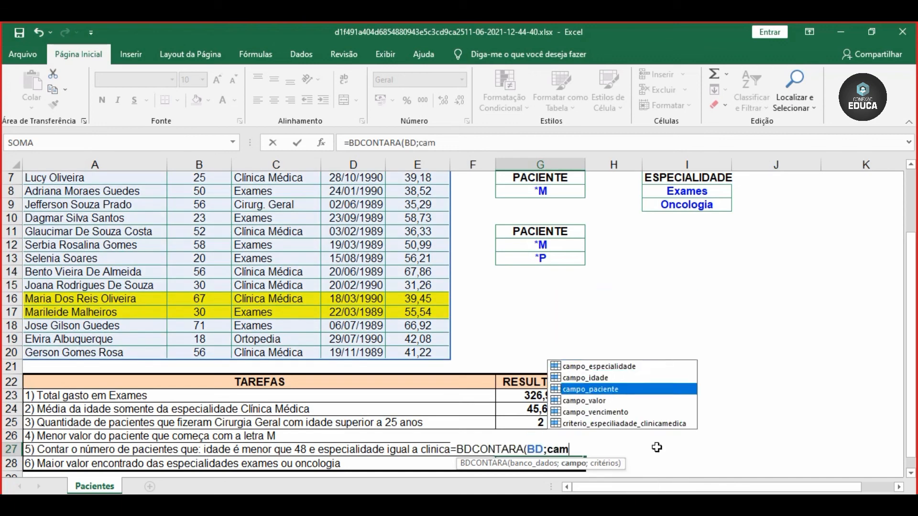
key("Tab")
type(";")
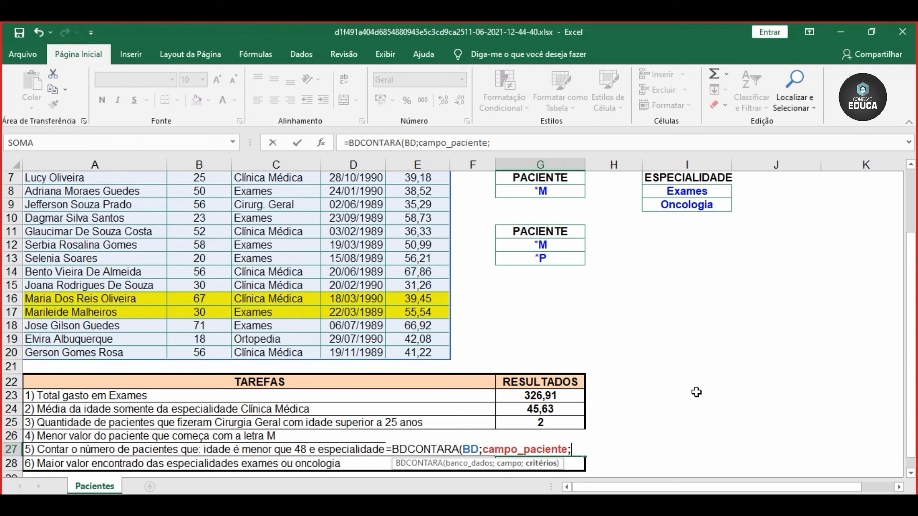
Step: Complete the BDCONTARA formula in G27 with the named range criterio_especiliadade_clinicamedica as its criteria argument
type("cri")
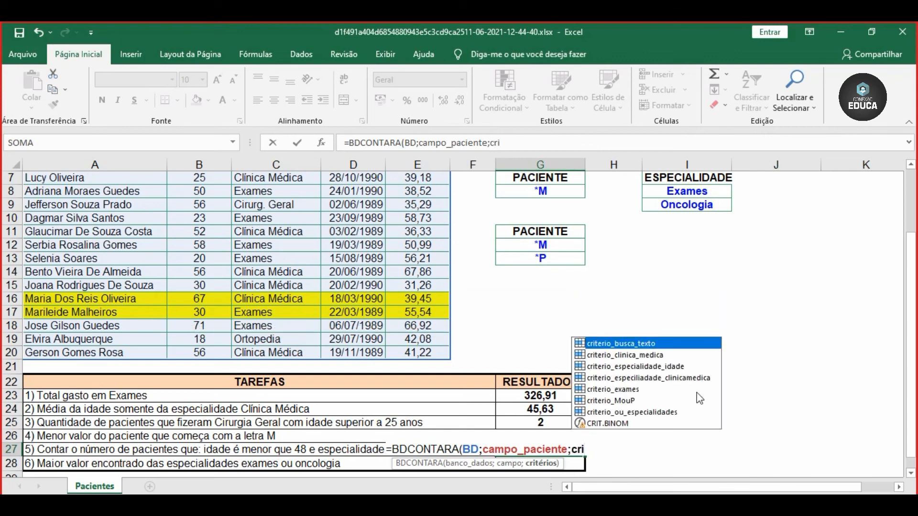
key("Down")
key("Down")
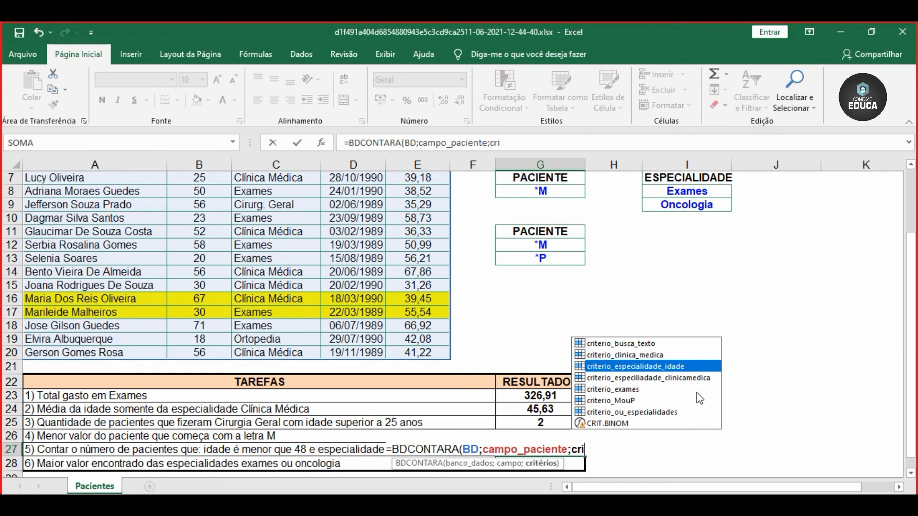
key("Down")
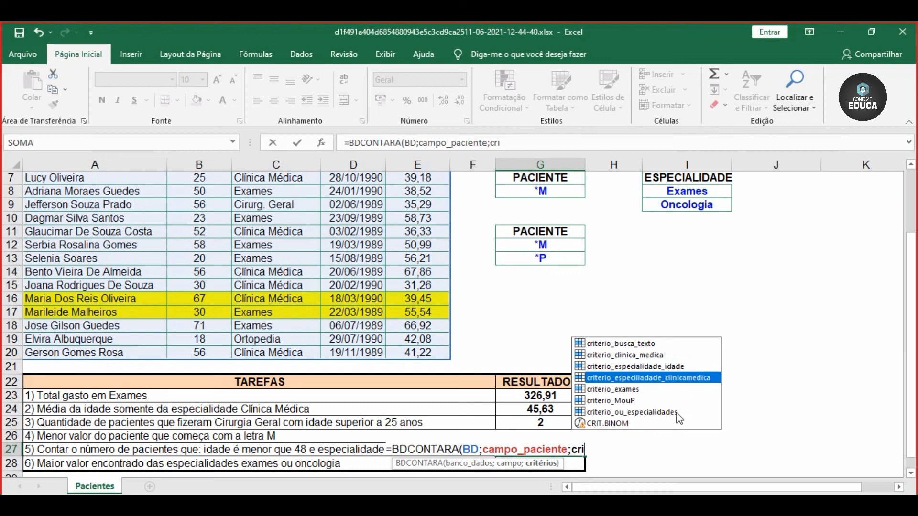
key("Tab")
scroll(636, 421, "up", 2)
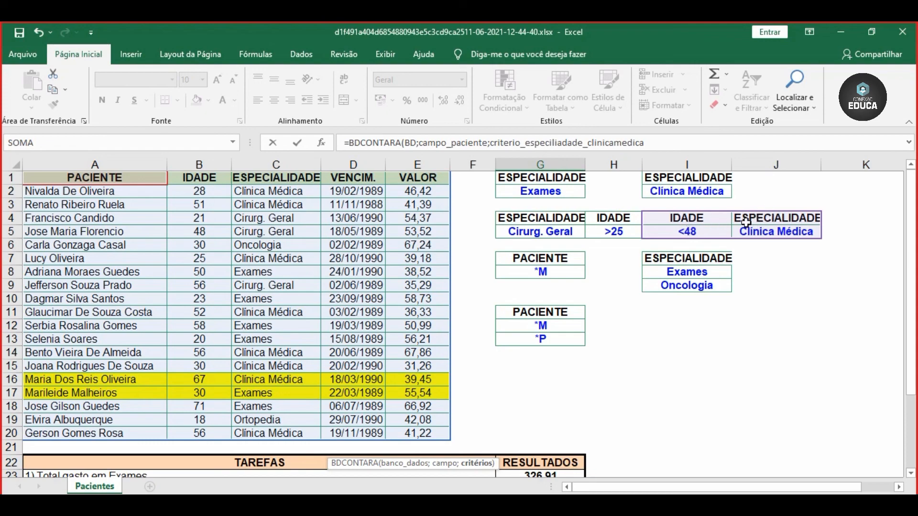
scroll(599, 377, "down", 4)
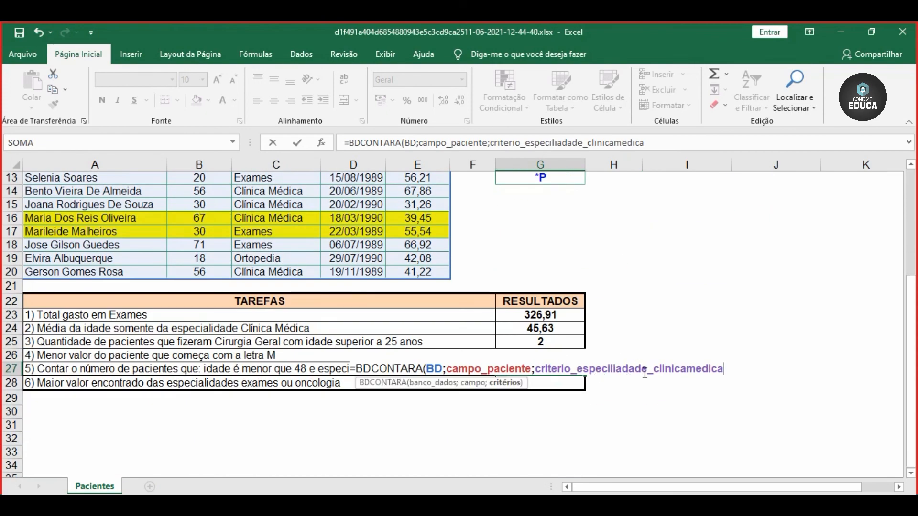
key("Return")
left_click(538, 369)
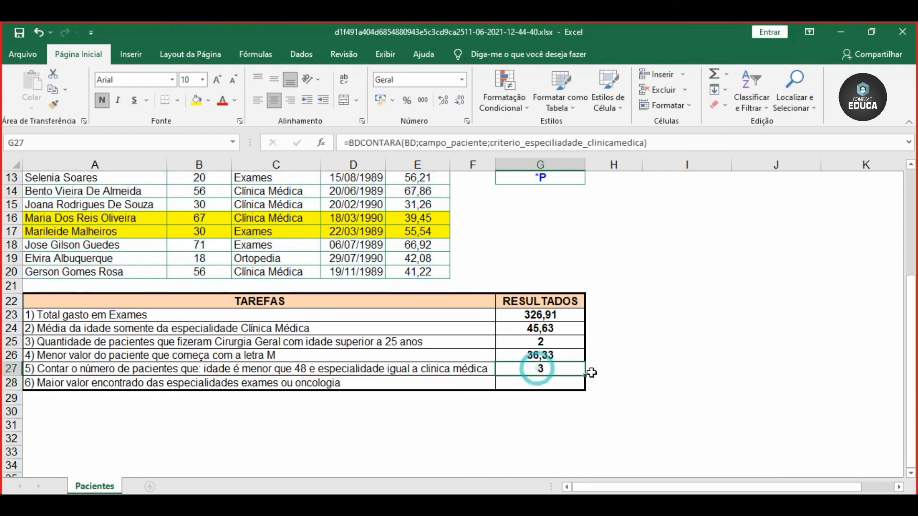
scroll(592, 373, "up", 1)
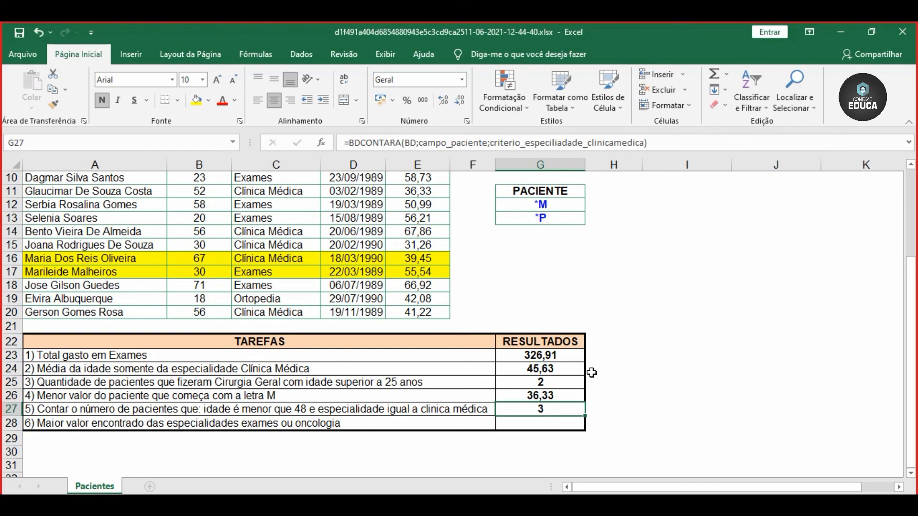
Step: Start a BDMÁX formula in G28 for task 6 with the named range BD as its database argument
key("Down")
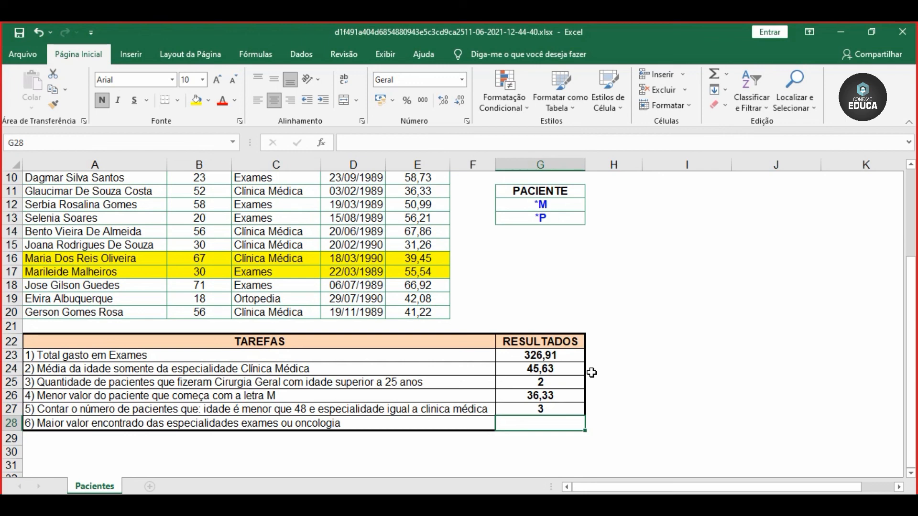
scroll(591, 372, "up", 1)
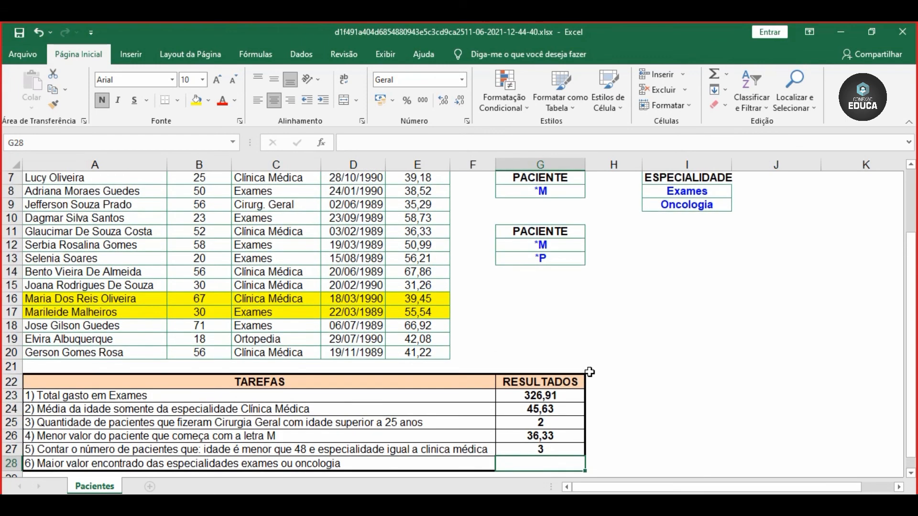
scroll(463, 328, "up", 2)
left_click(421, 178)
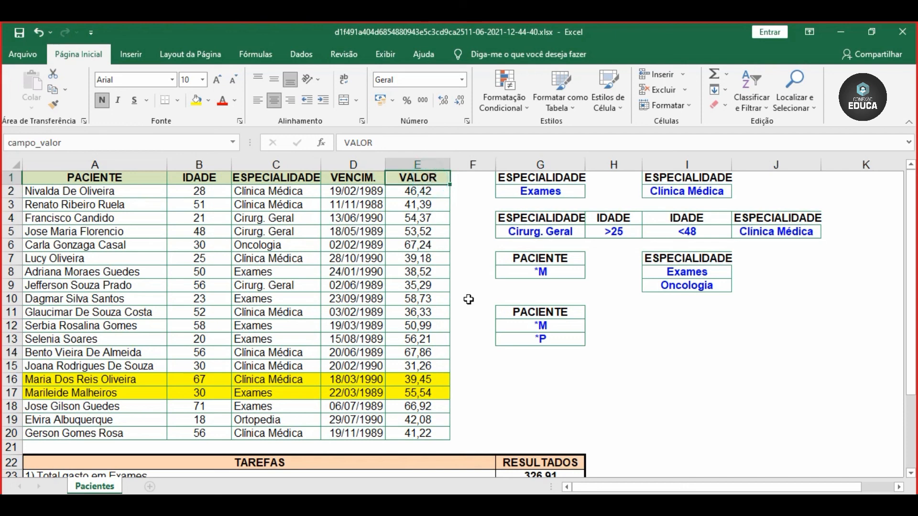
scroll(431, 335, "down", 3)
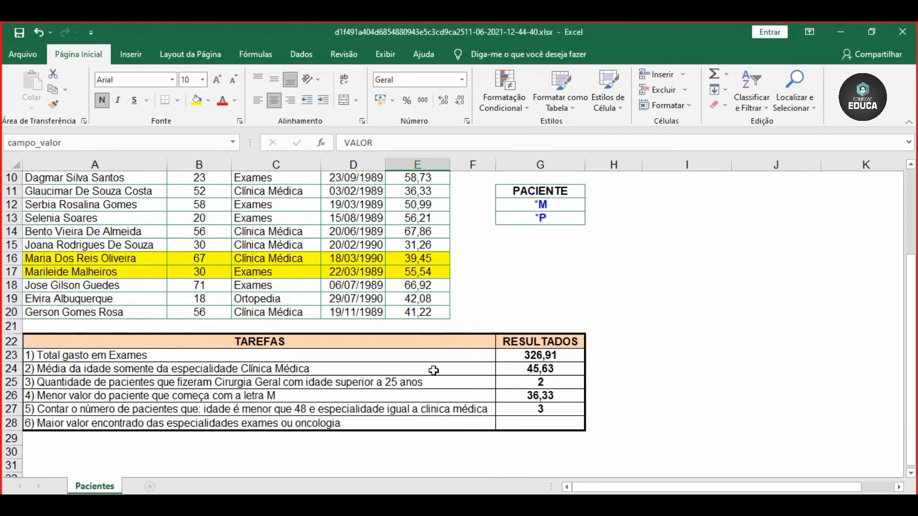
left_click(525, 425)
type("=")
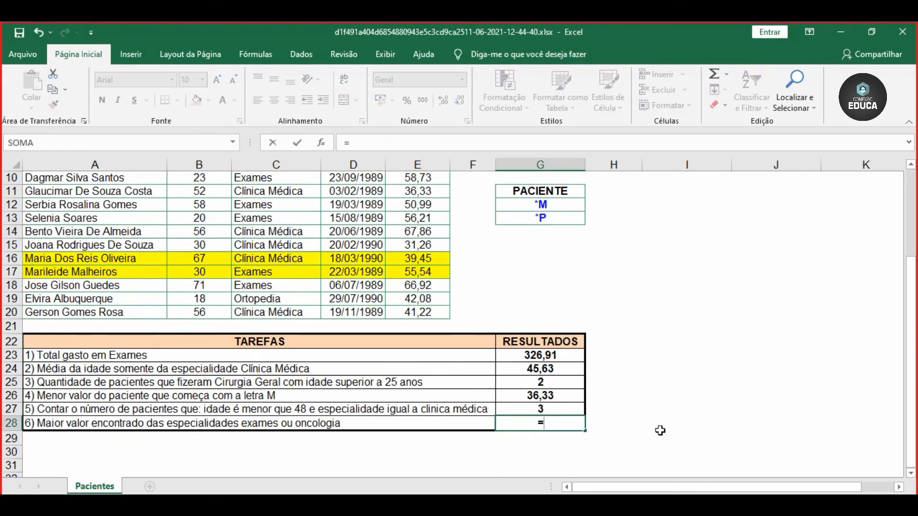
type("bdm")
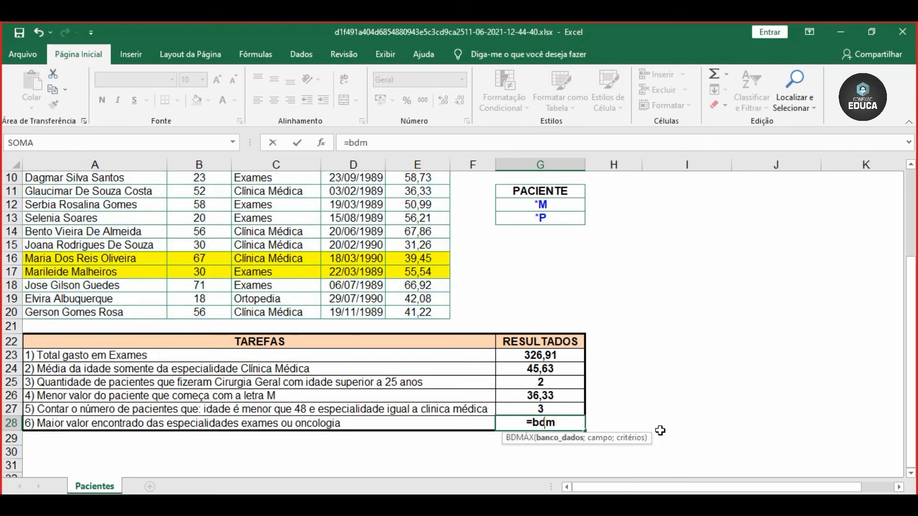
key("Tab")
type("bd")
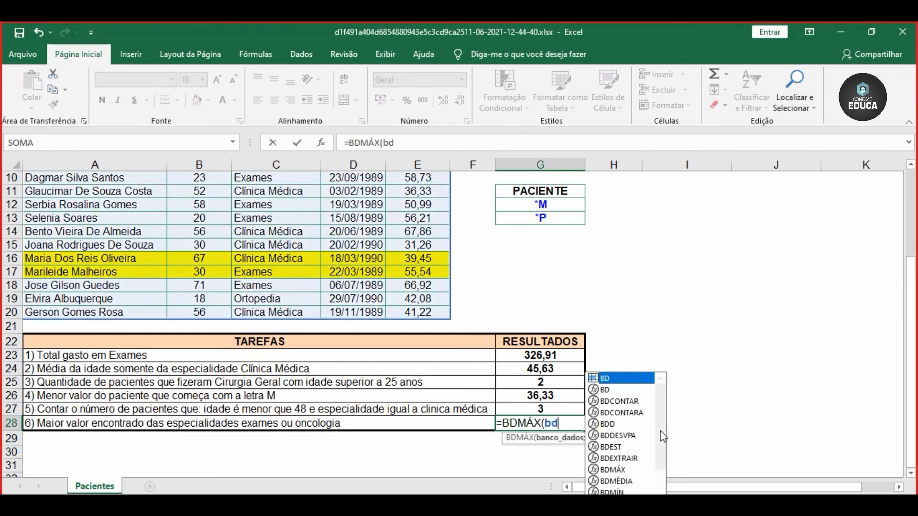
double_click(612, 377)
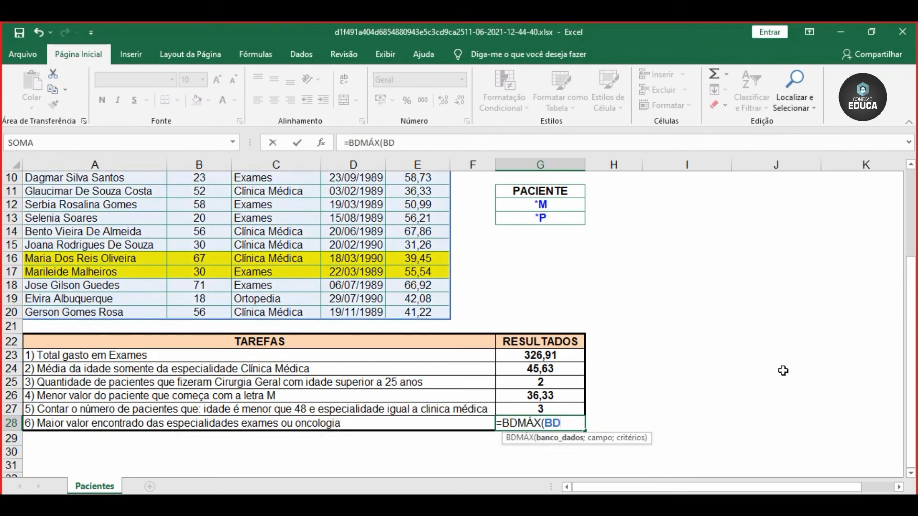
Step: Add the named range campo_valor as the field argument of the BDMÁX formula in G28
type(";cam")
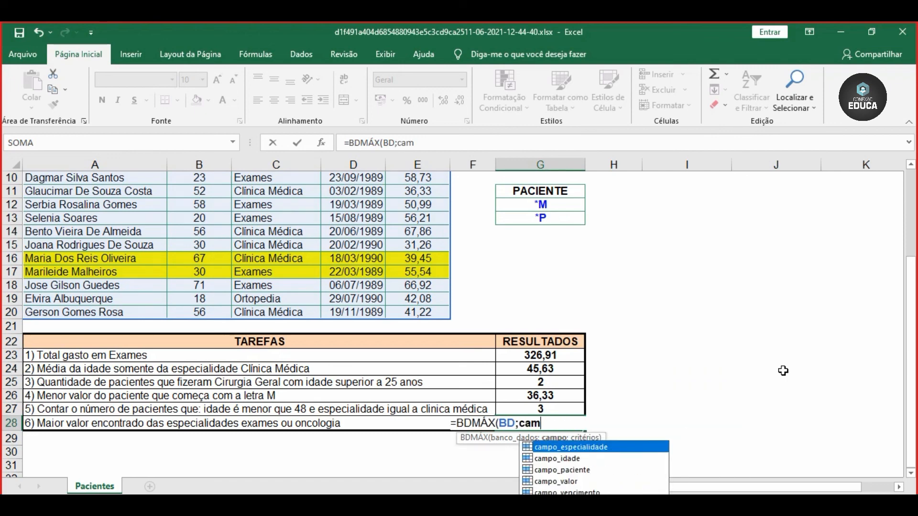
type("po_va")
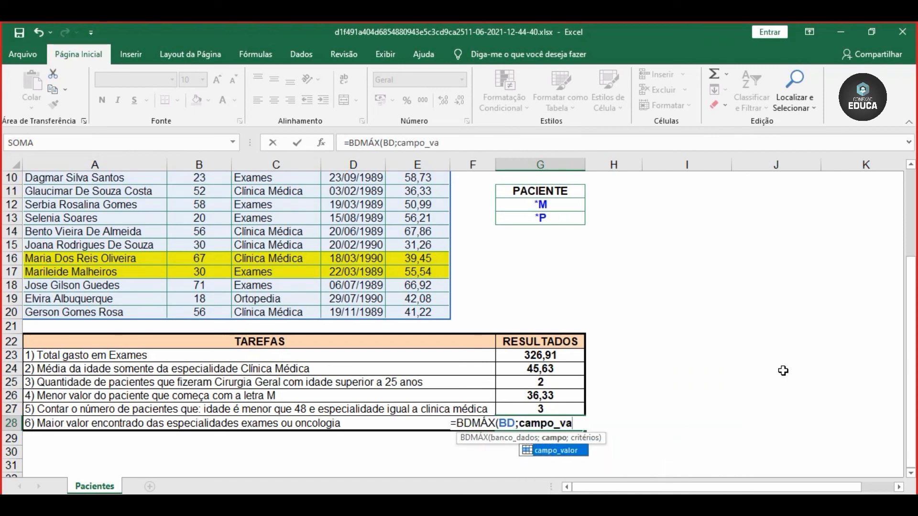
key("Tab")
type(";")
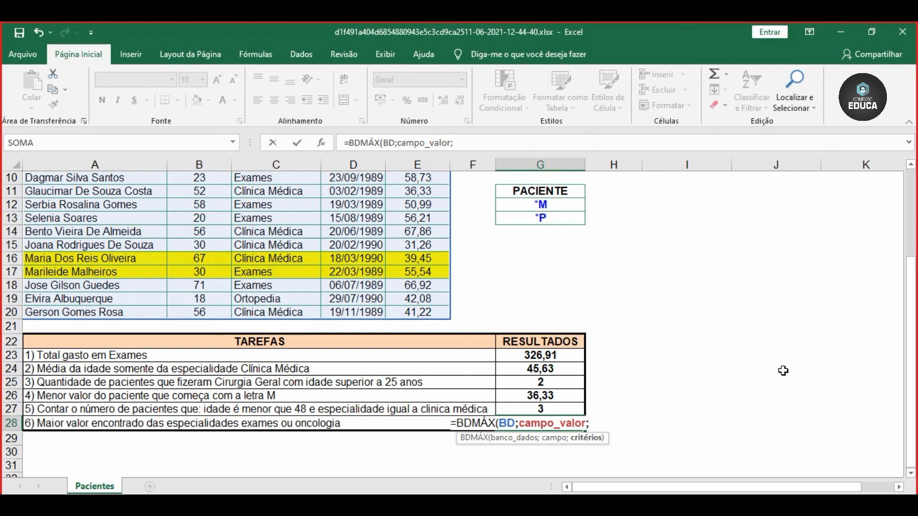
Step: Complete the BDMÁX formula in G28 with the named range criterio_ou_especialidades as its criteria argument
scroll(633, 412, "up", 3)
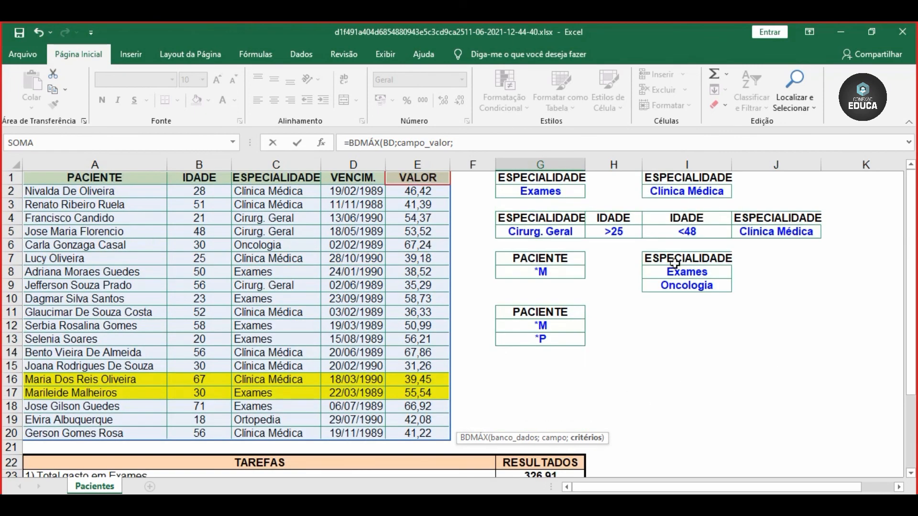
scroll(661, 297, "down", 2)
type("cri")
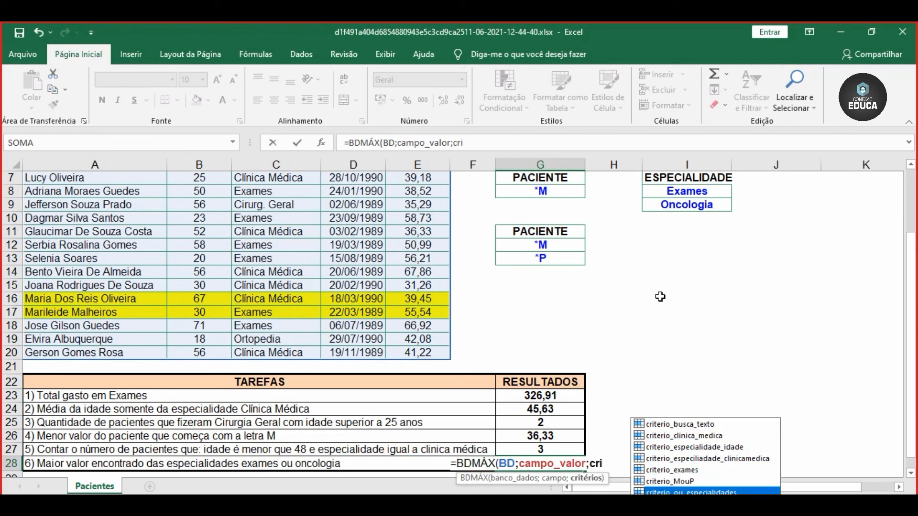
key("Tab")
scroll(684, 273, "up", 1)
scroll(683, 273, "up", 2)
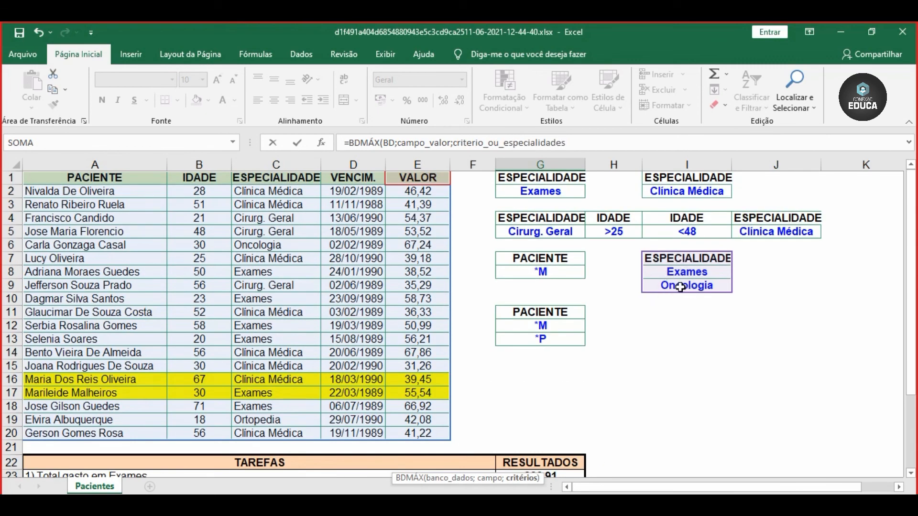
scroll(660, 297, "down", 4)
key("Return")
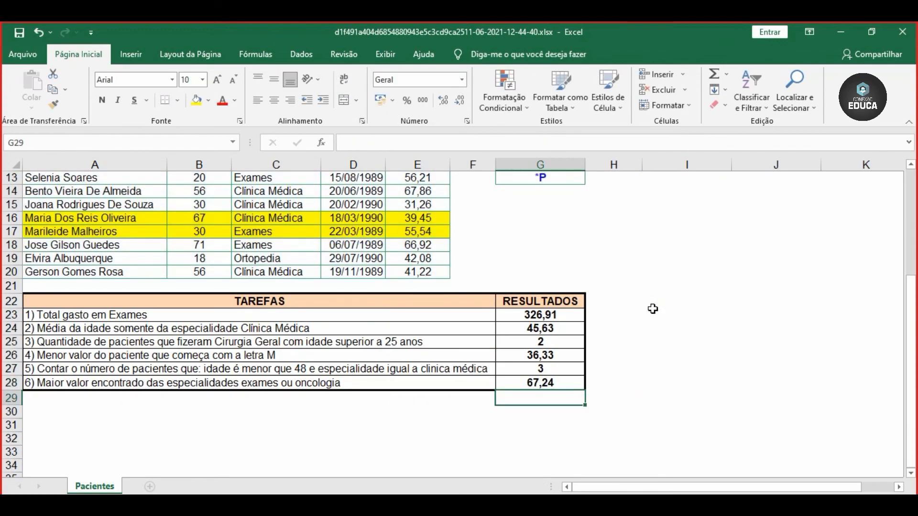
left_click(540, 384)
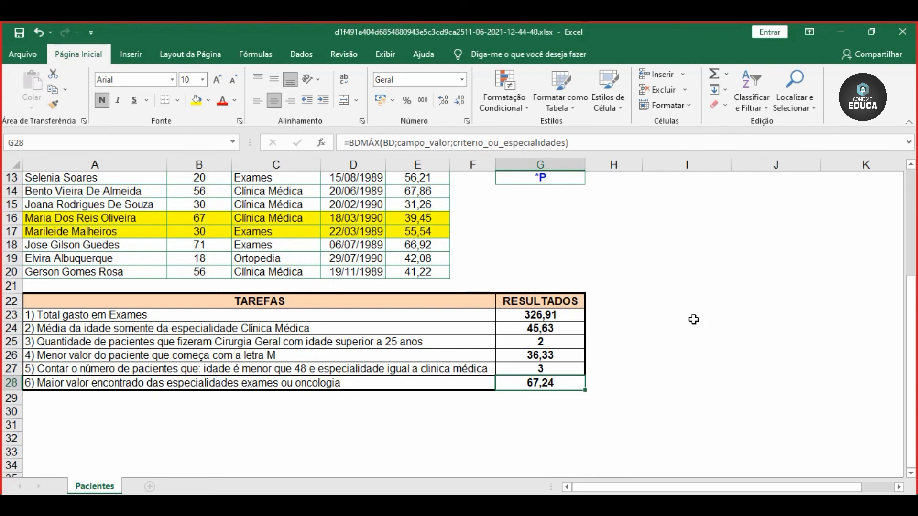
scroll(695, 319, "up", 1)
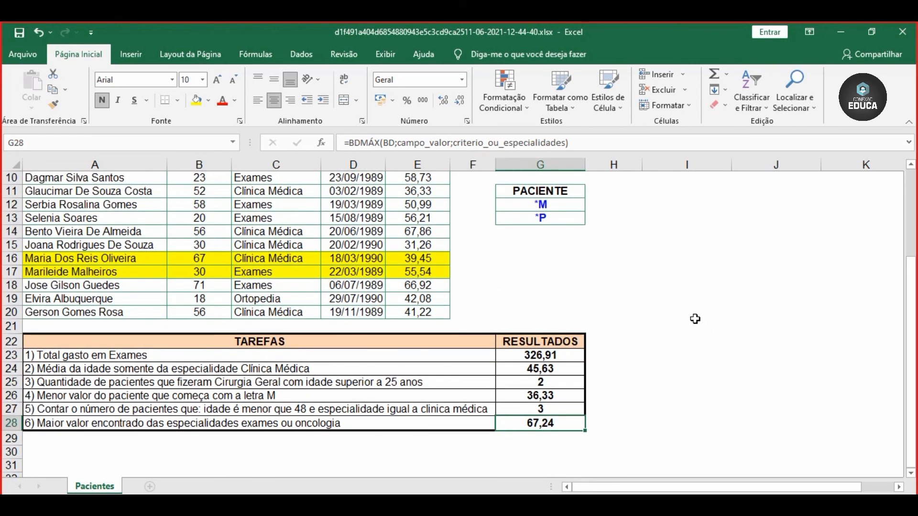
scroll(696, 318, "up", 2)
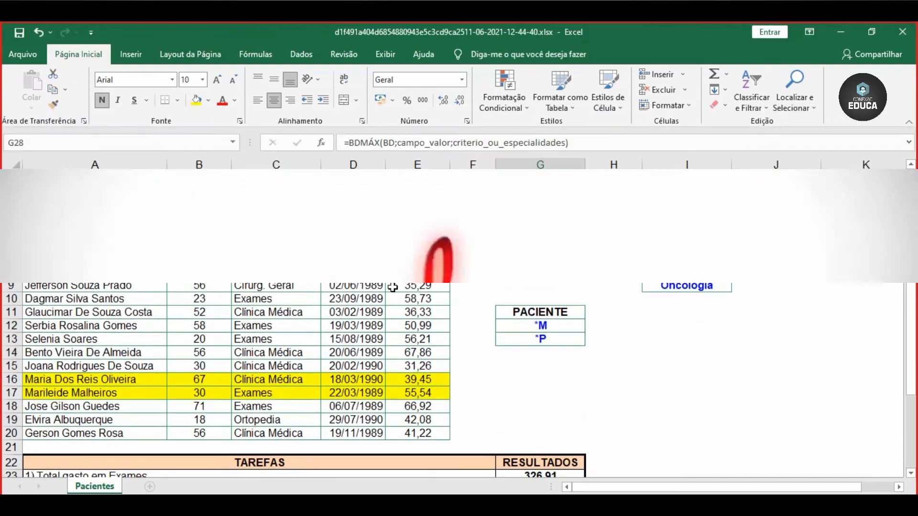